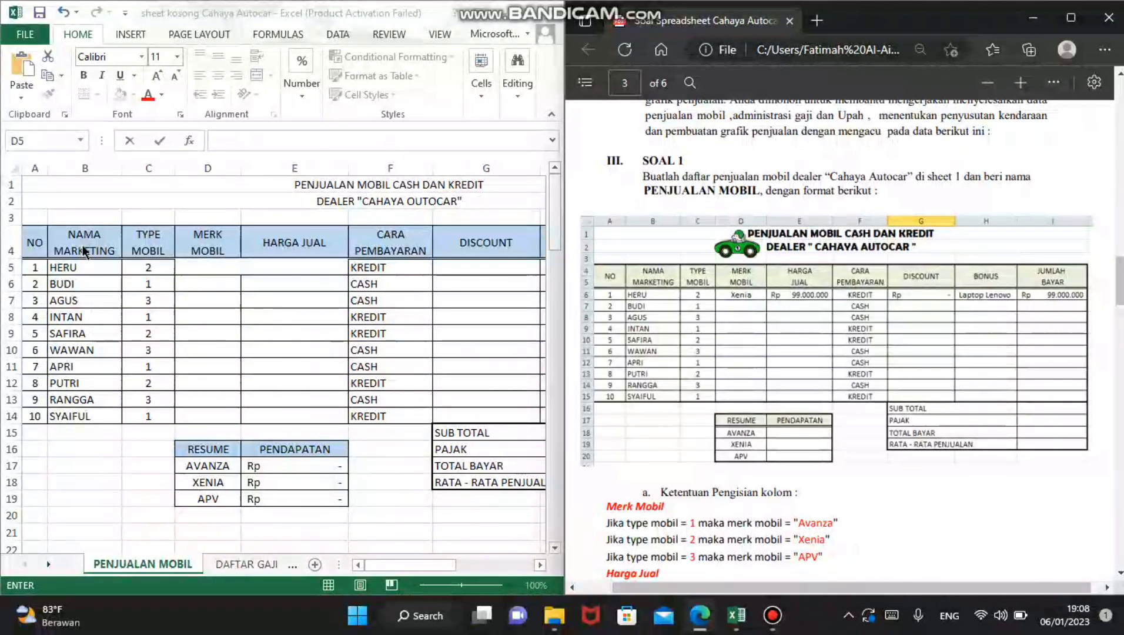
Begin an IF formula in D5 of the Merk Mobil column that returns "Avanza" when C5 equals 1
left_click(93, 264)
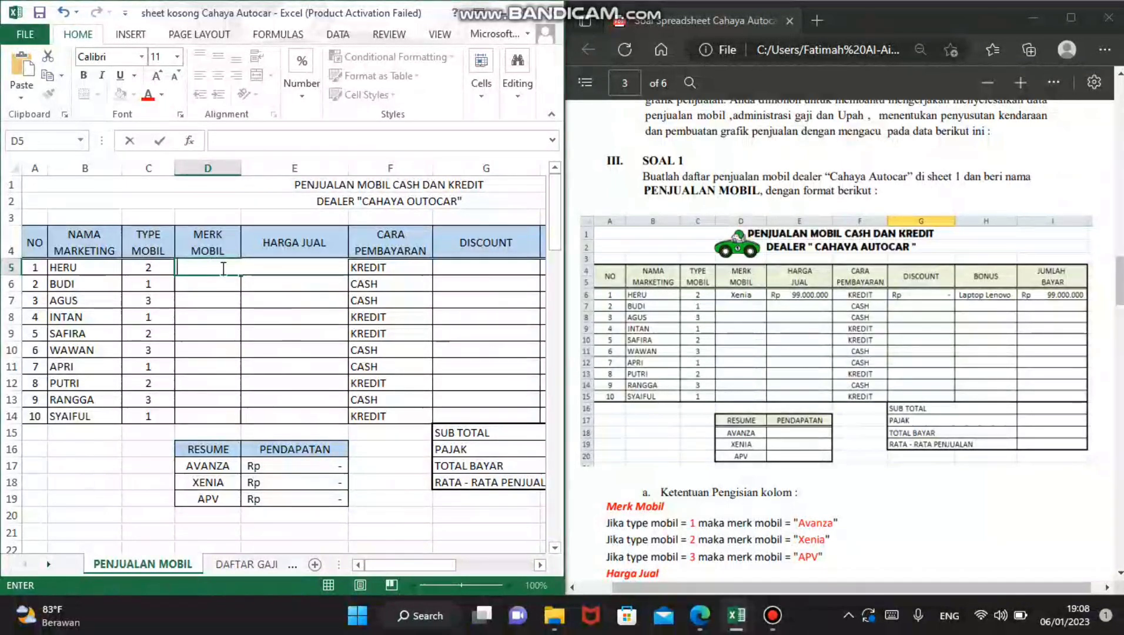
left_click(755, 378)
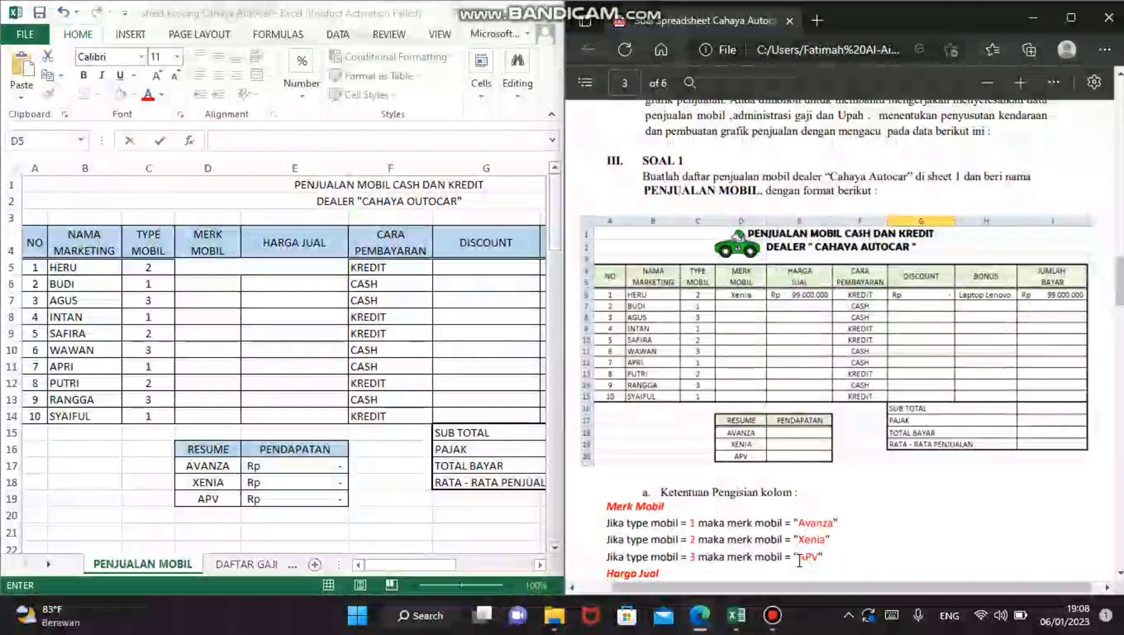
left_click(226, 266)
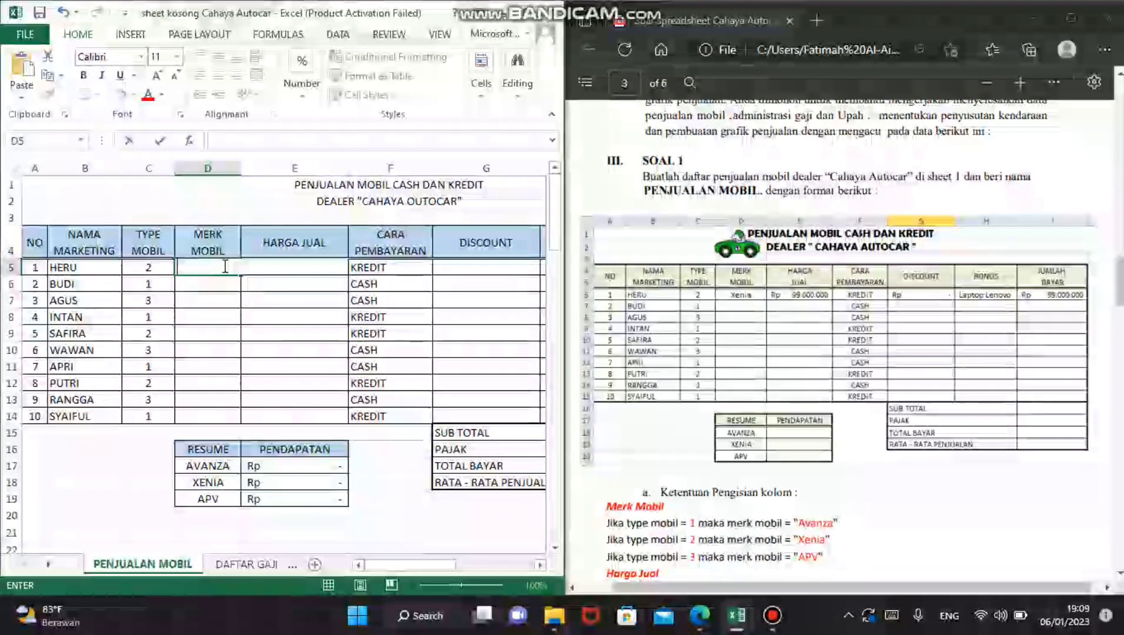
type("=")
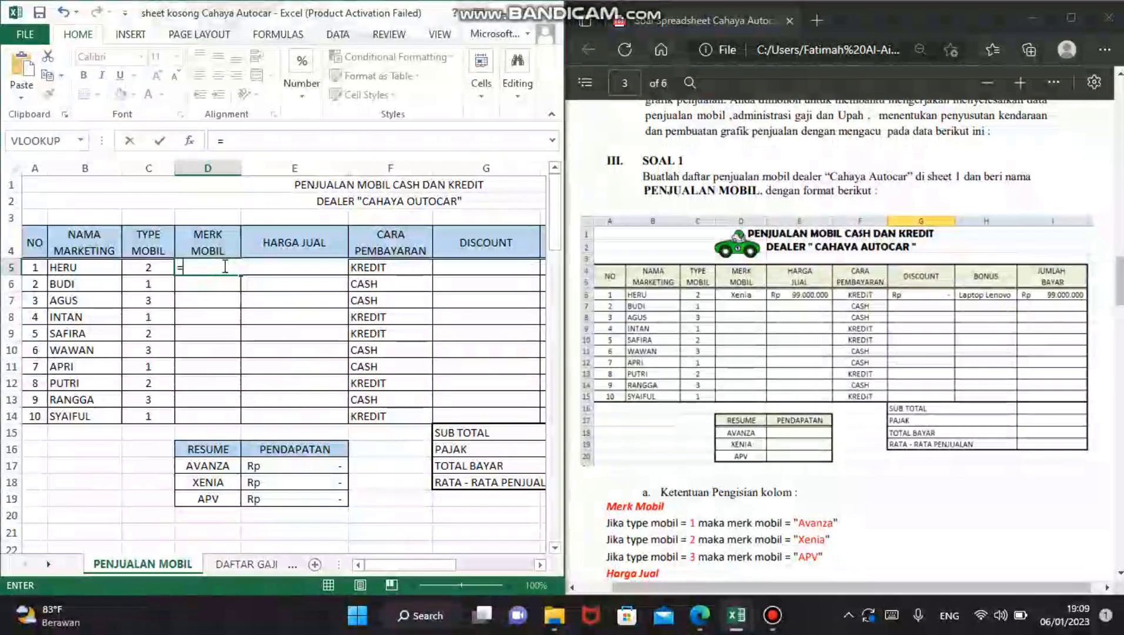
type("IF")
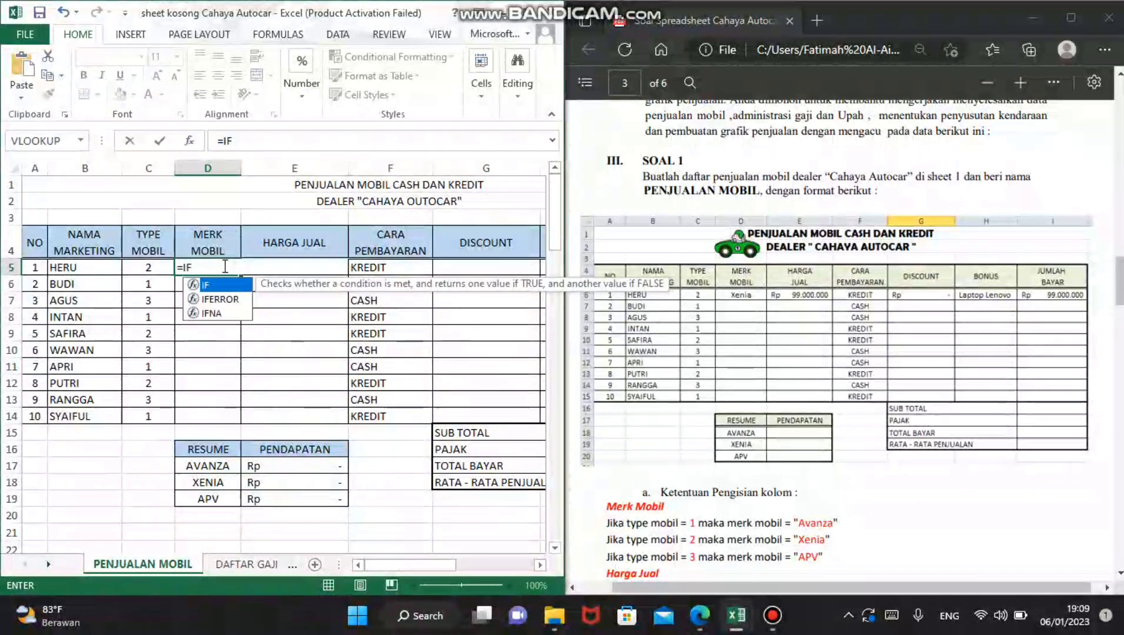
type("(")
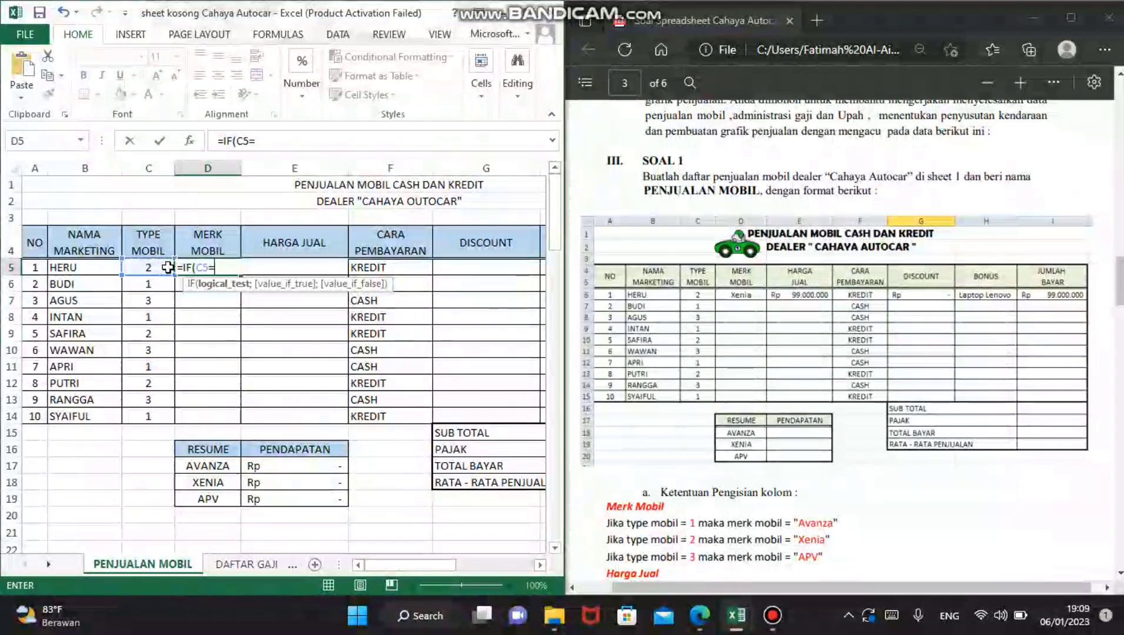
type("=1;")
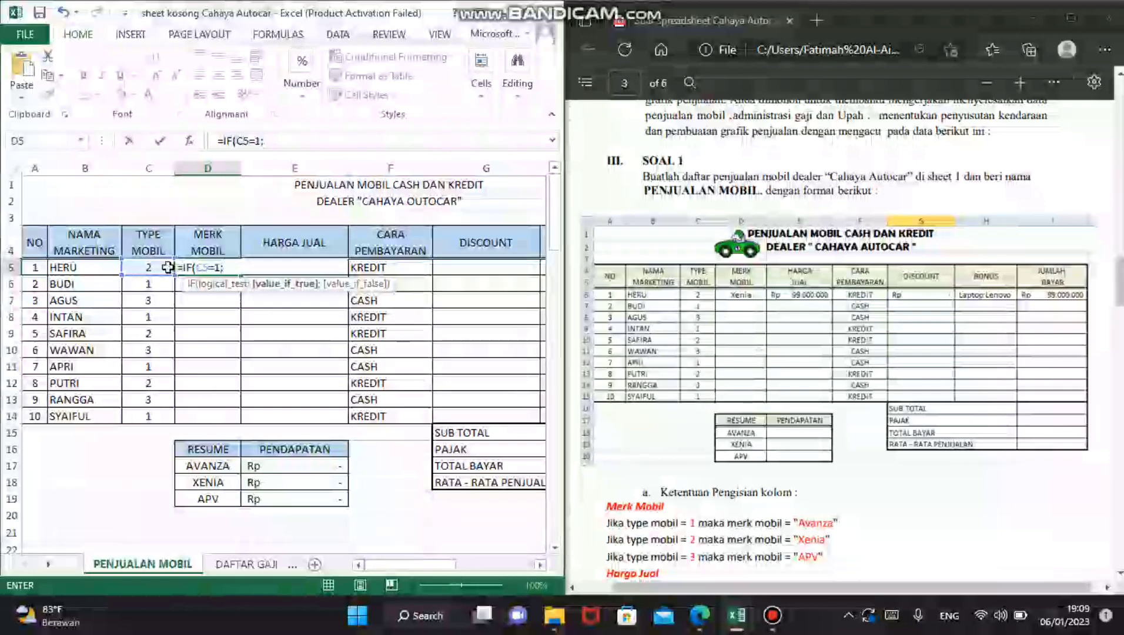
type("\"Ava")
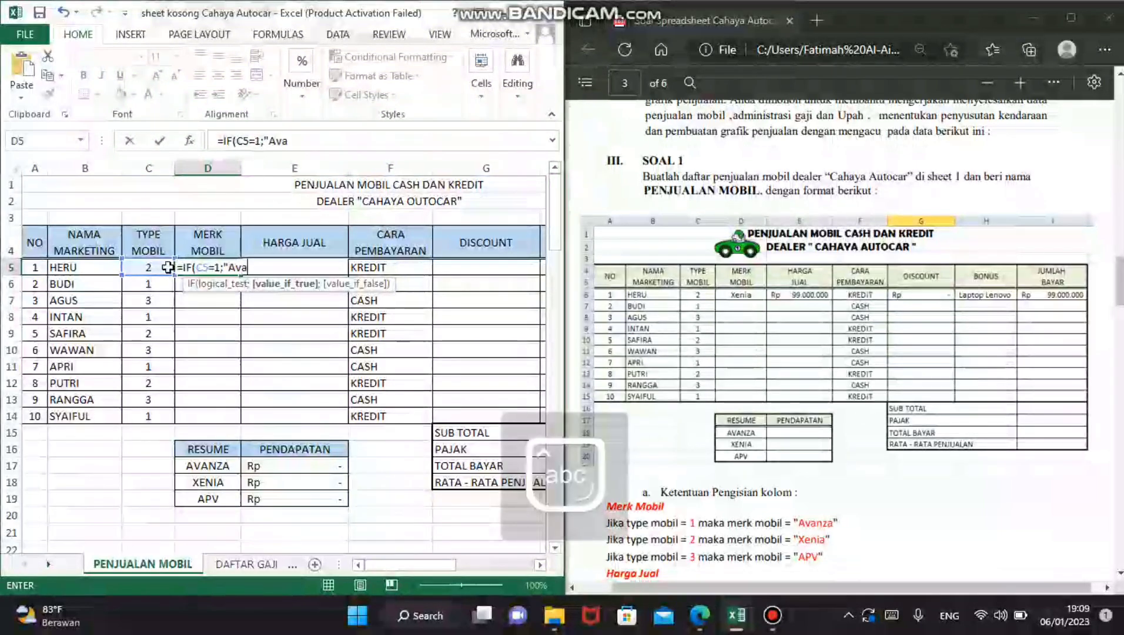
type("nza\"")
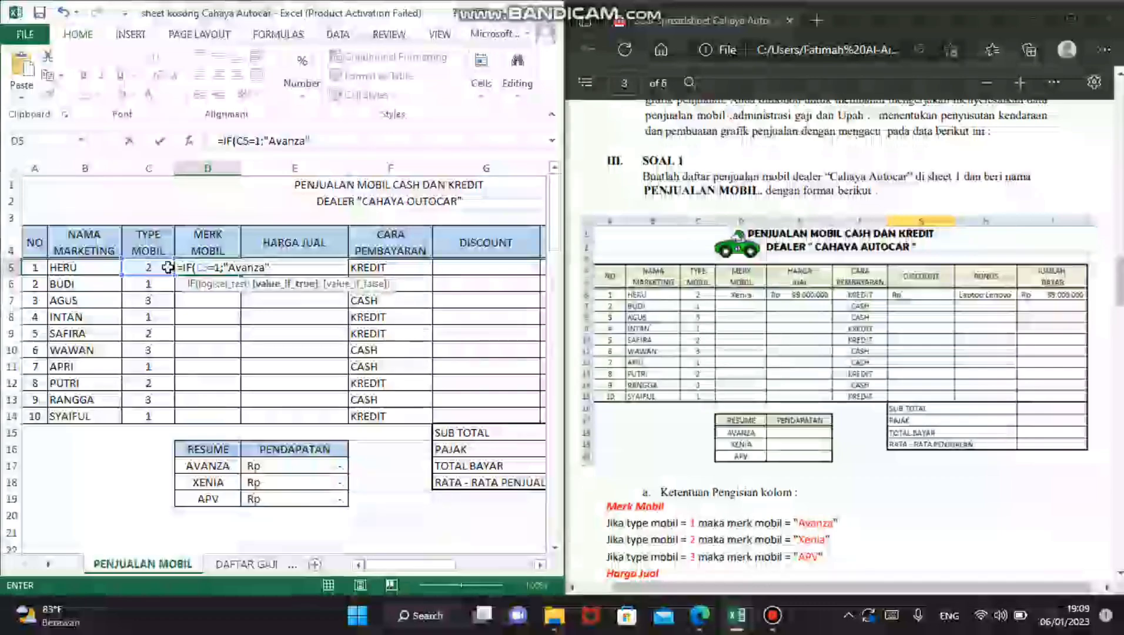
type(";")
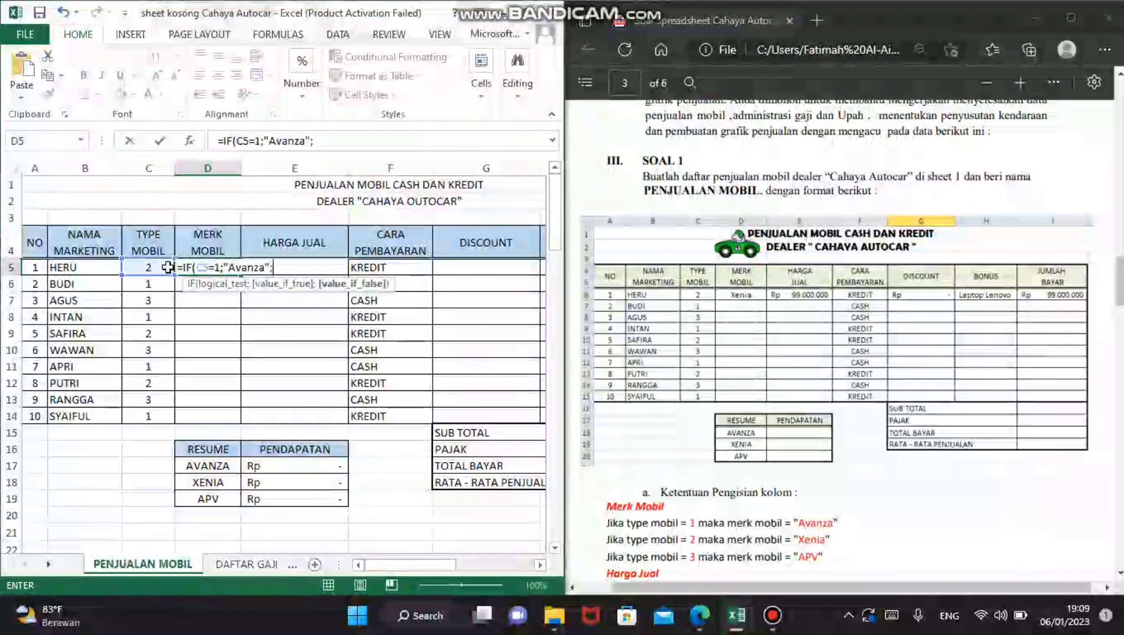
Nest a second IF in the D5 formula that returns "Xenia" when C5 equals 2
key("Caps_Lock")
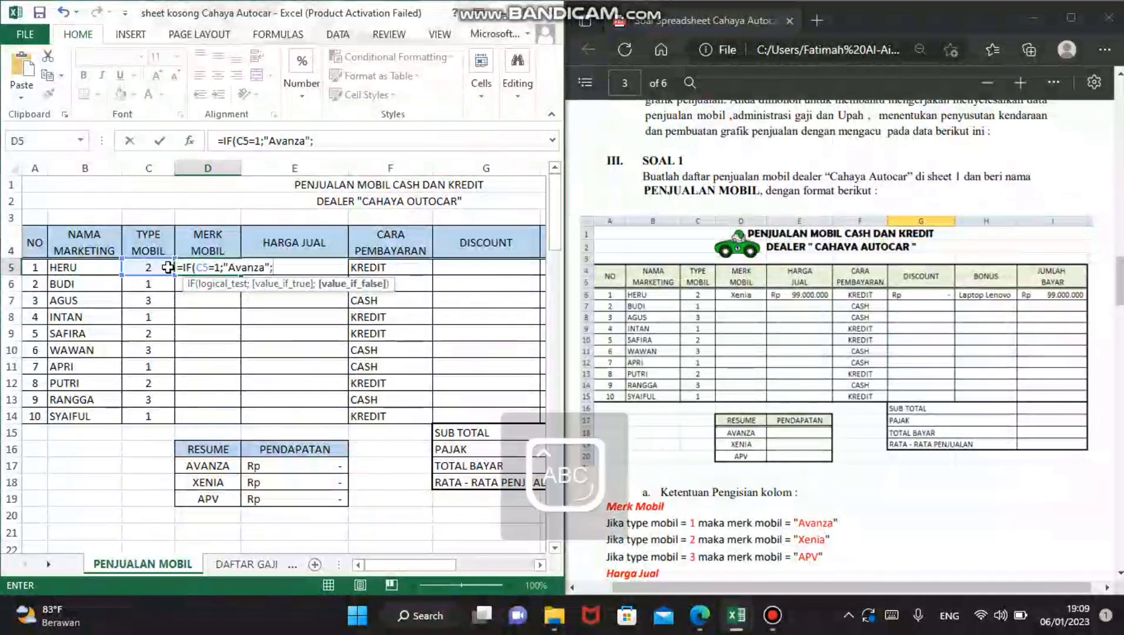
type("I")
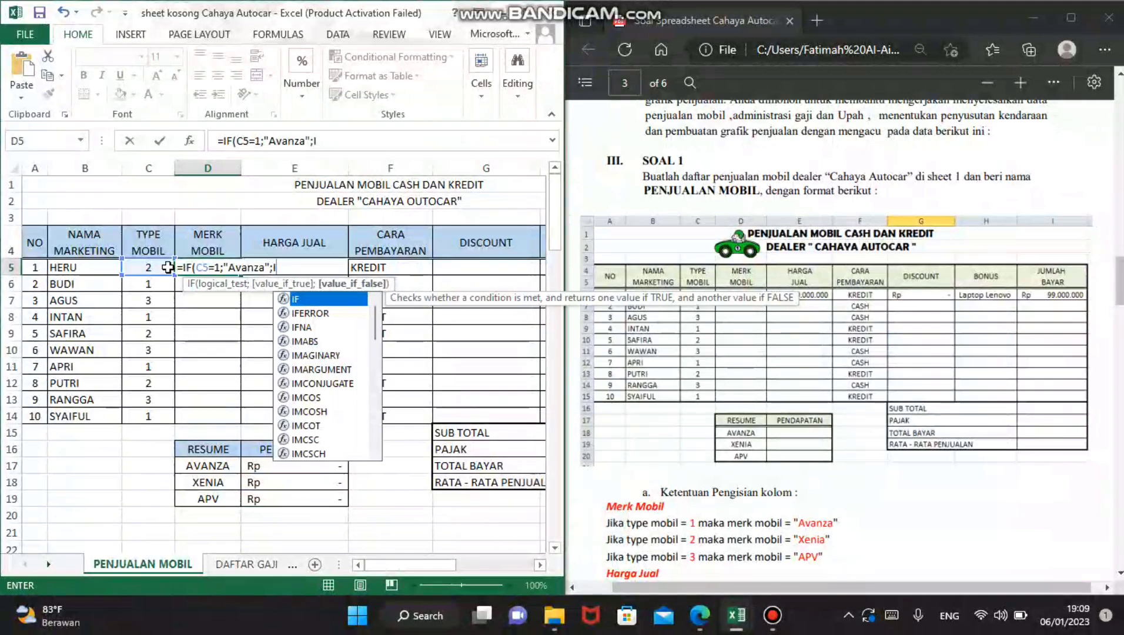
type("F(")
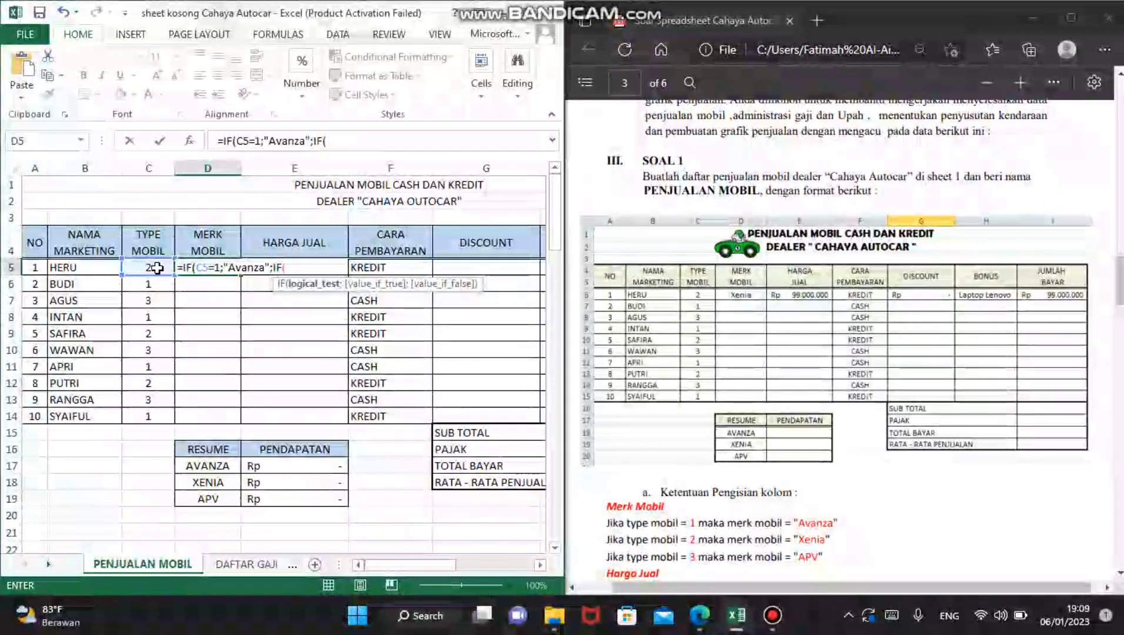
left_click(157, 269)
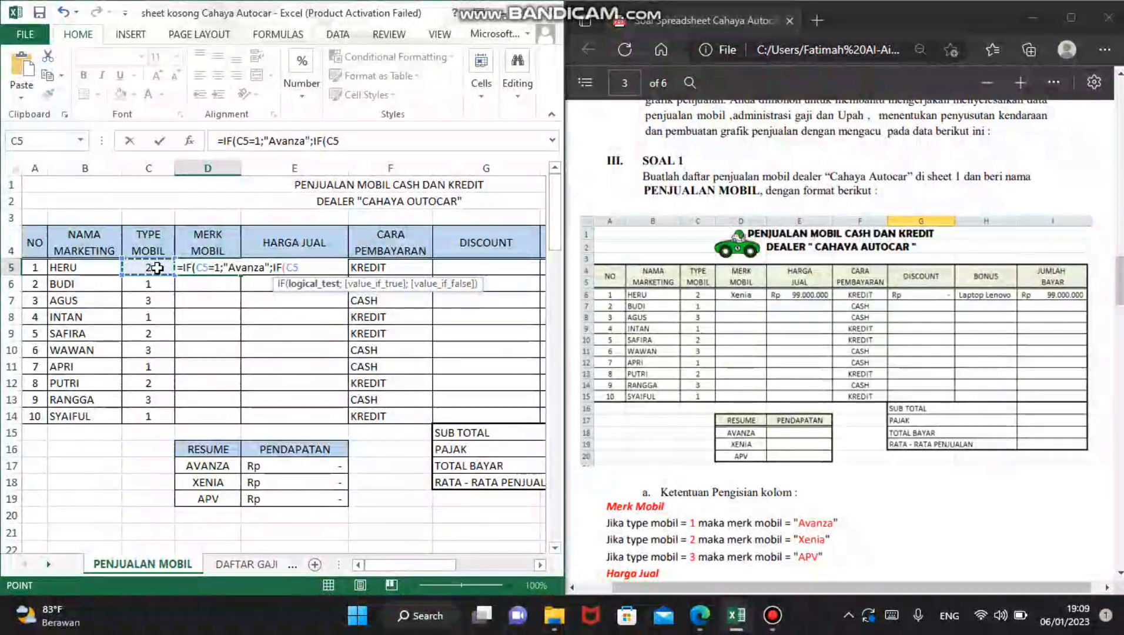
type("=")
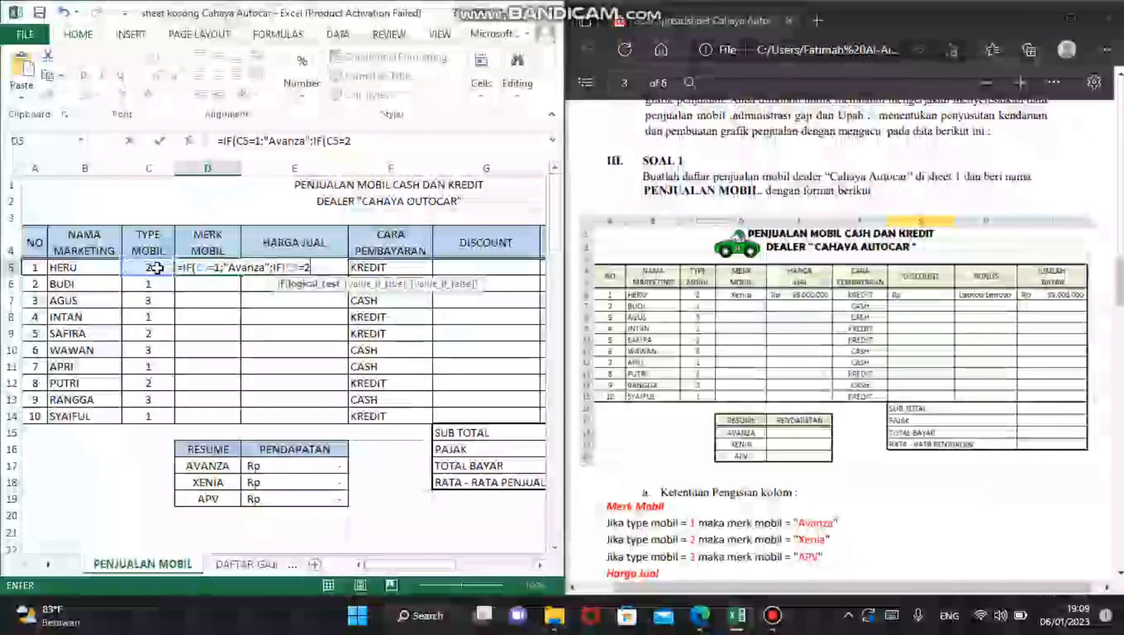
type("2;")
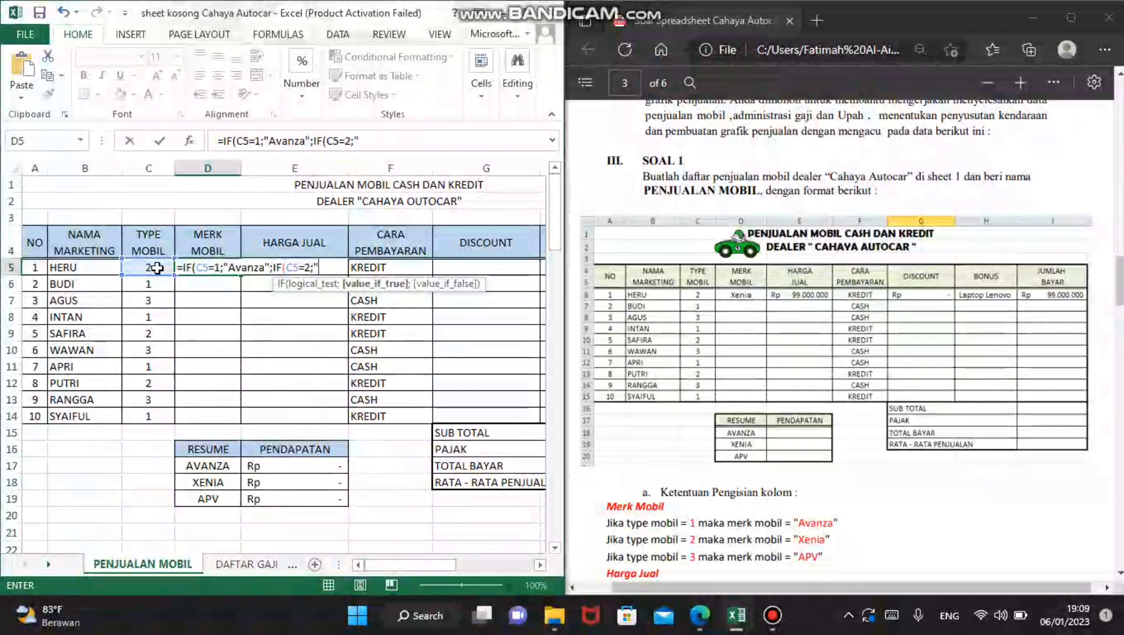
type("\"Xenia")
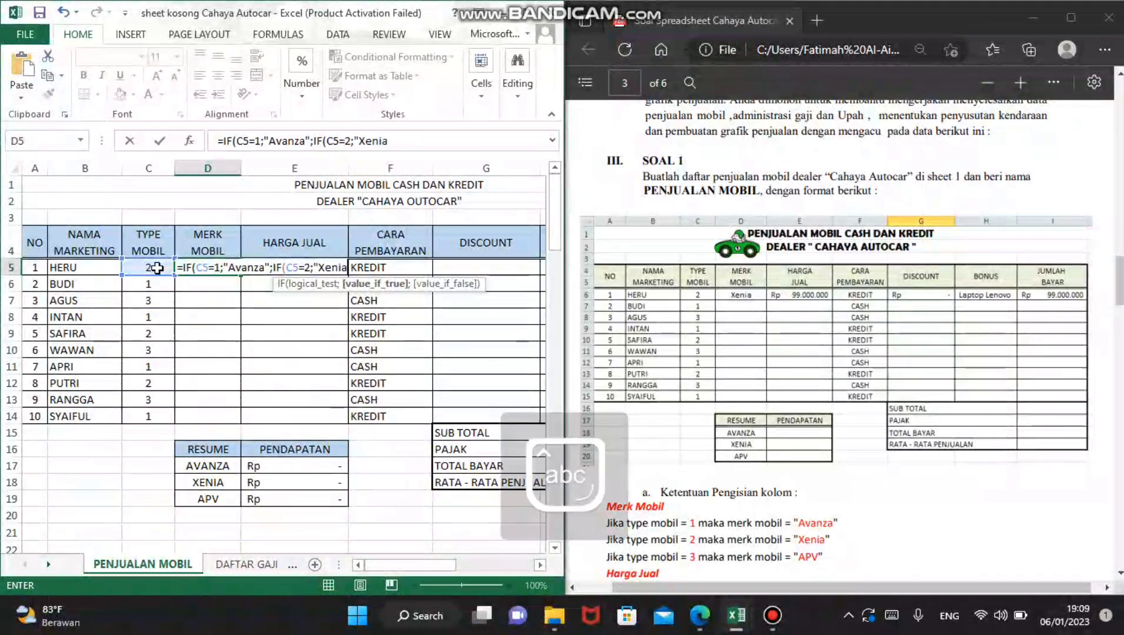
type("\"")
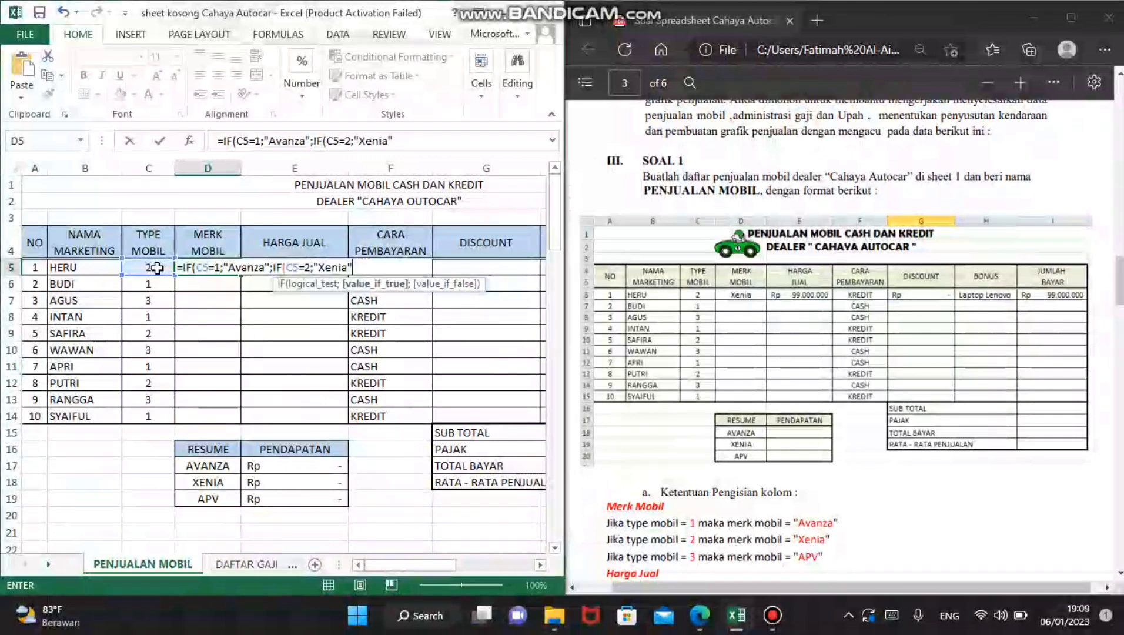
type(";")
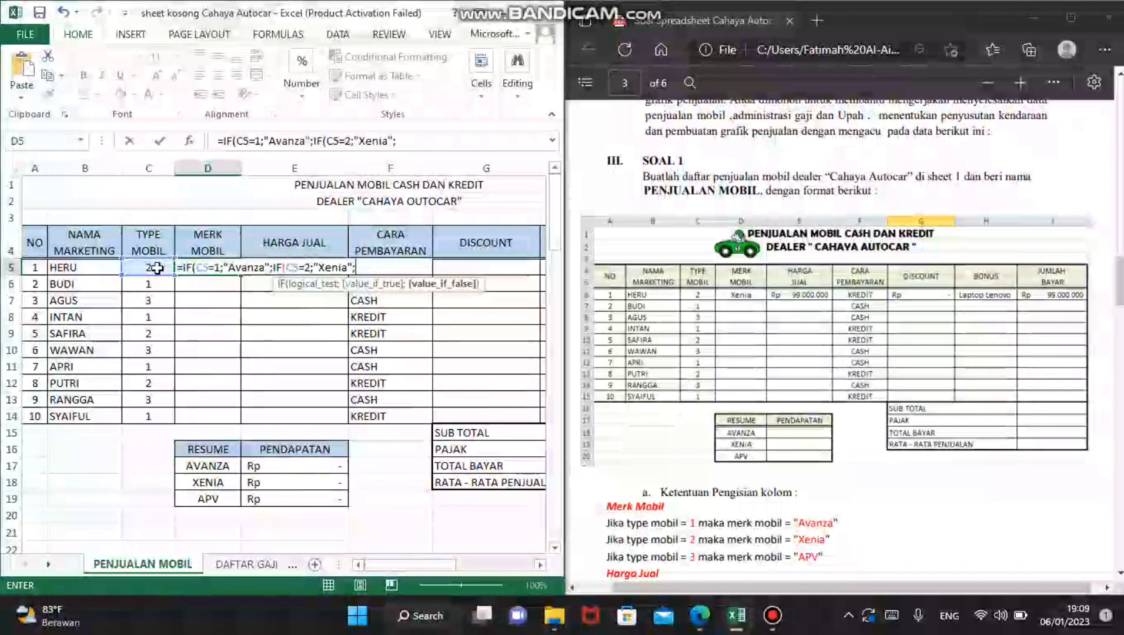
Complete the D5 formula with "APV" as the remaining result and fill it down through D14
key("Caps_Lock")
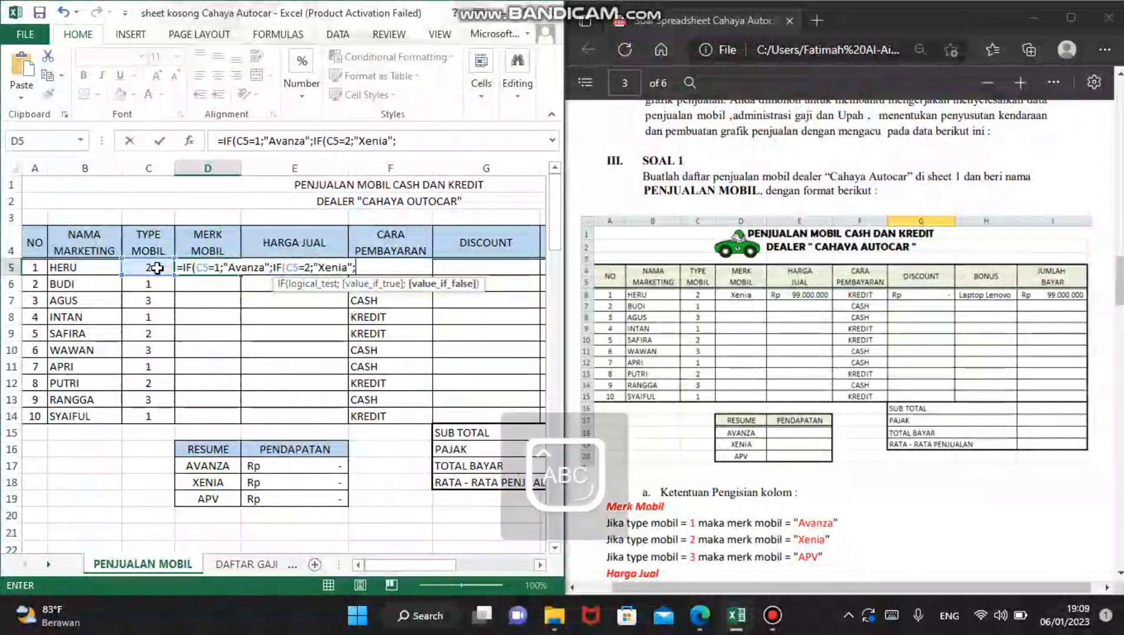
type("APV")
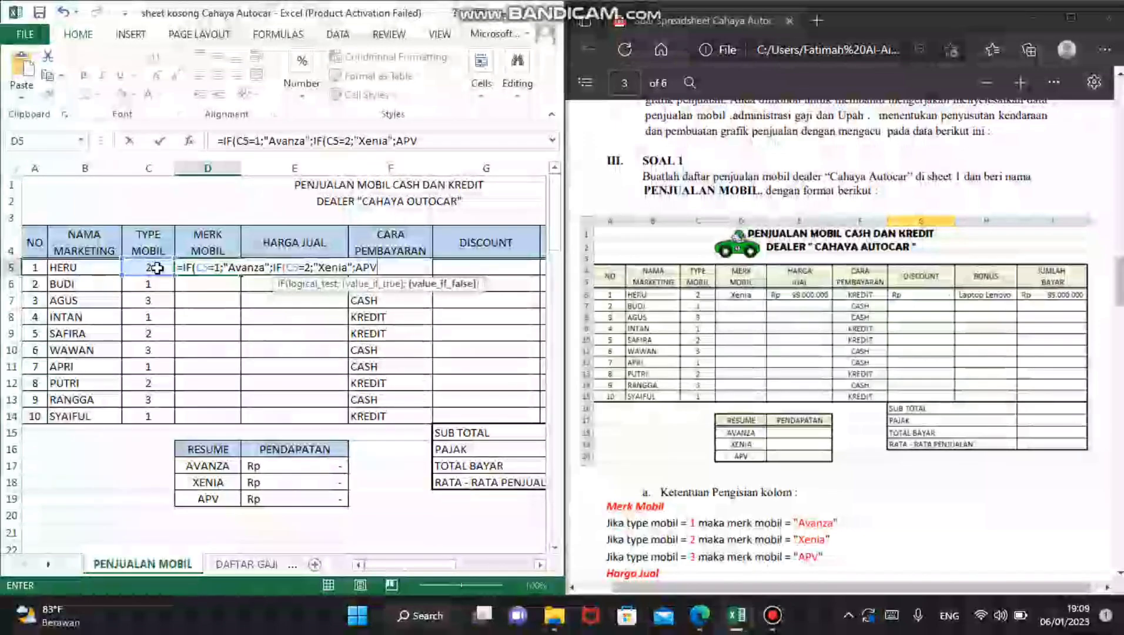
key("BackSpace")
key("BackSpace")
key("BackSpace")
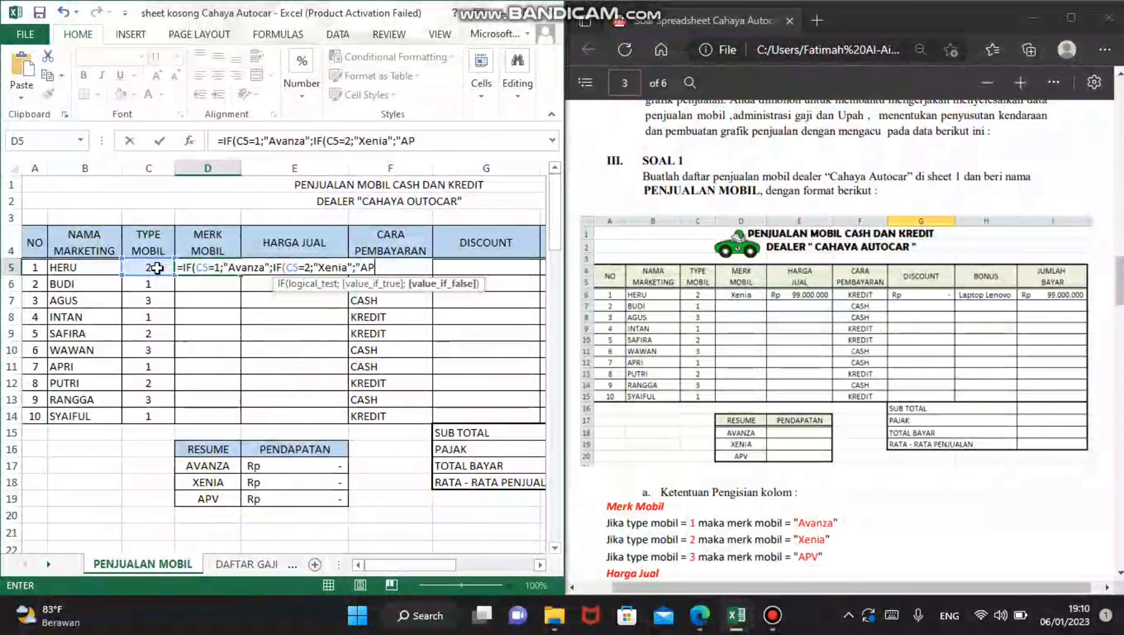
type("APV\"")
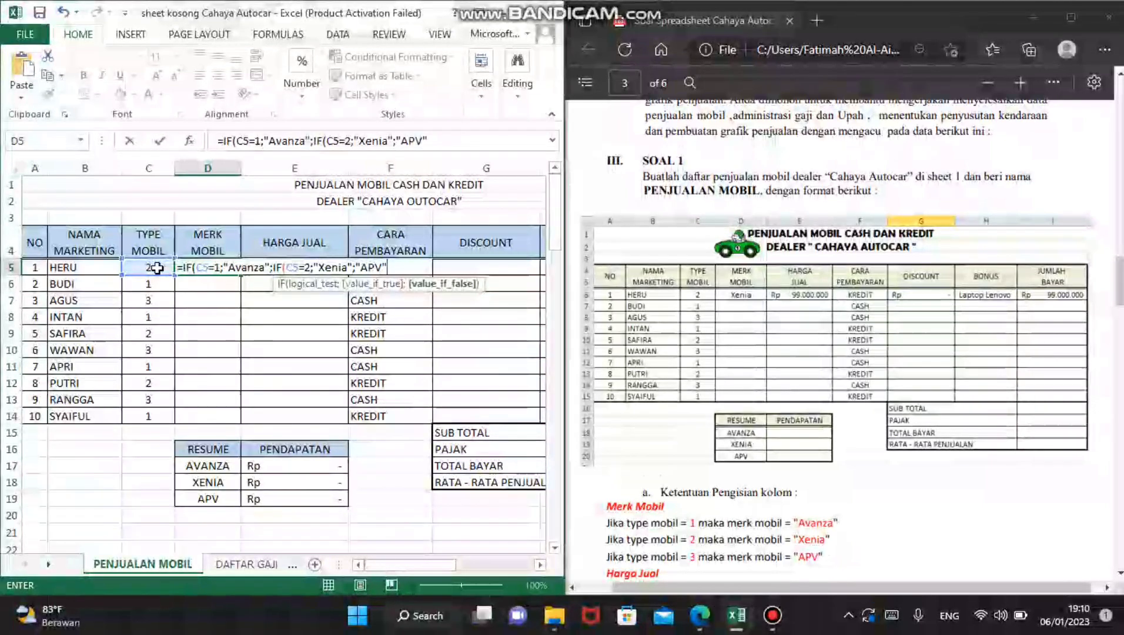
type("))")
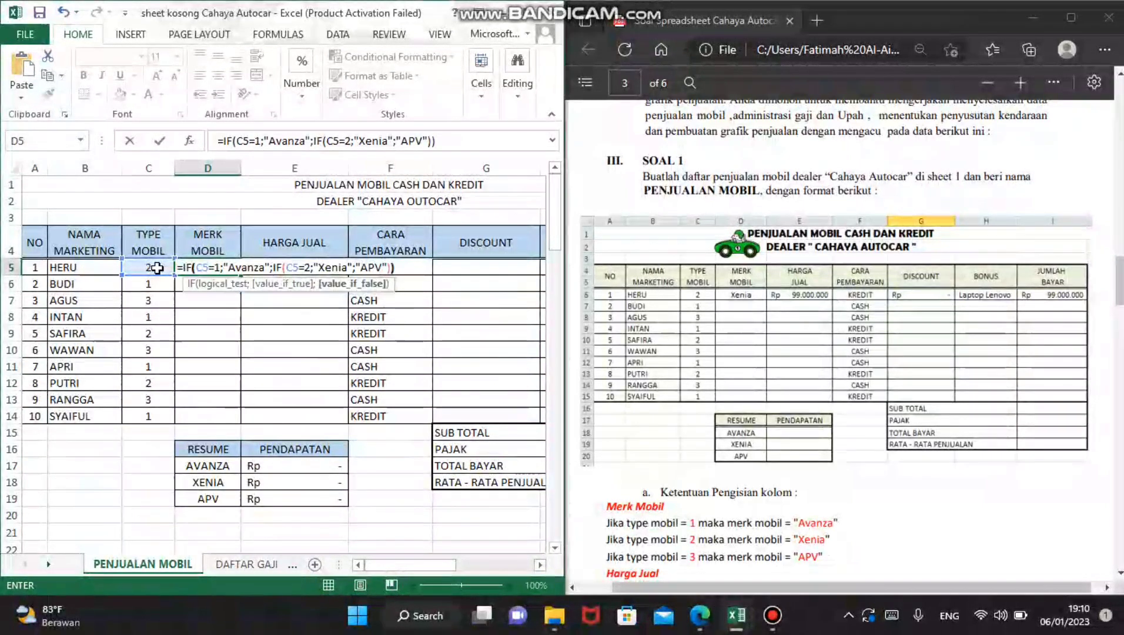
key("Return")
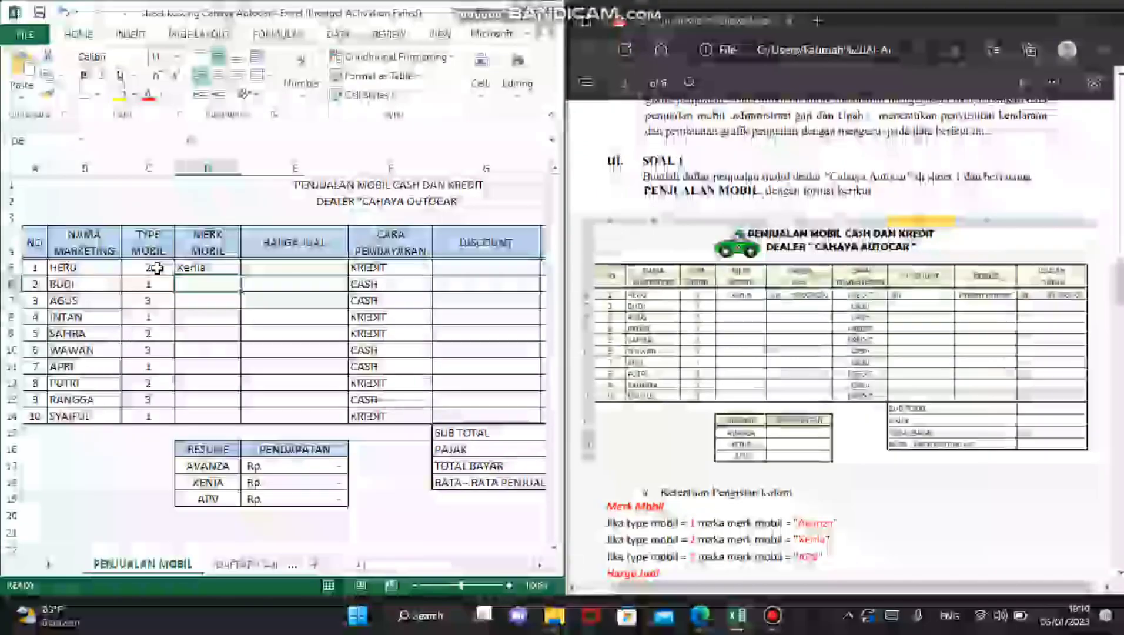
left_click(196, 268)
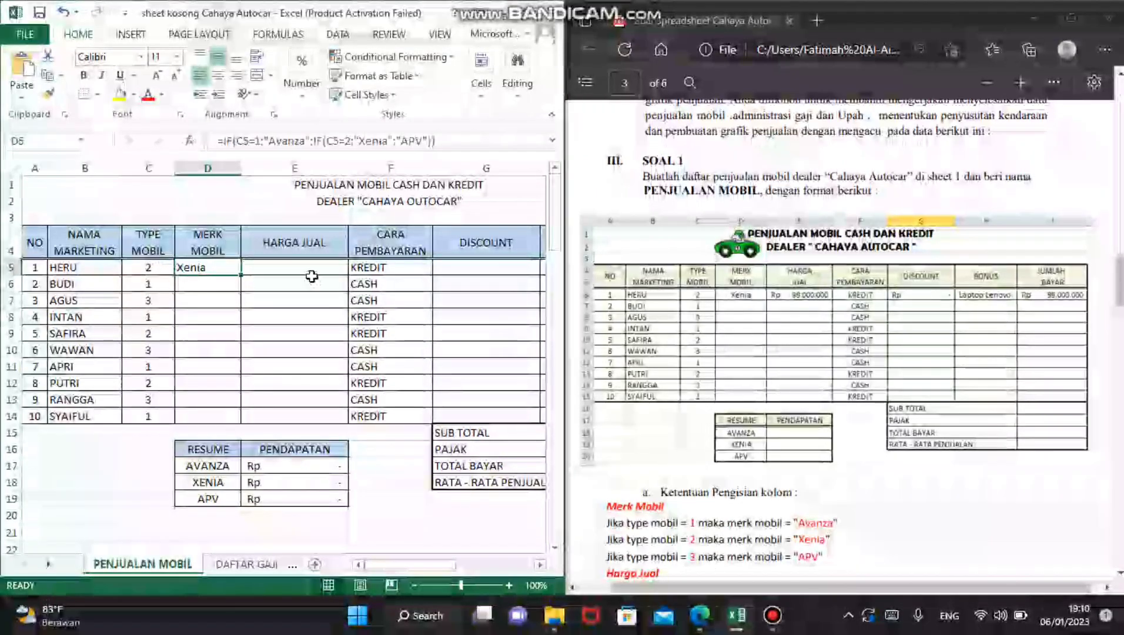
left_click_drag(241, 275, 244, 418)
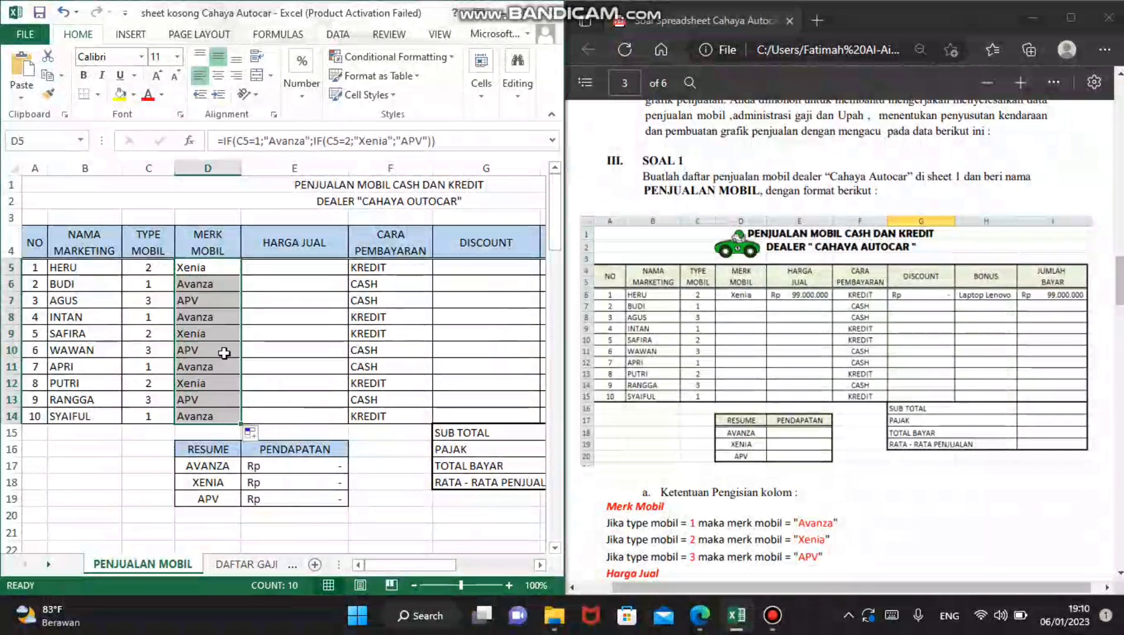
Begin an IF formula in E5 of the Harga Jual column that returns 120000000 when C5 equals 1
left_click(305, 267)
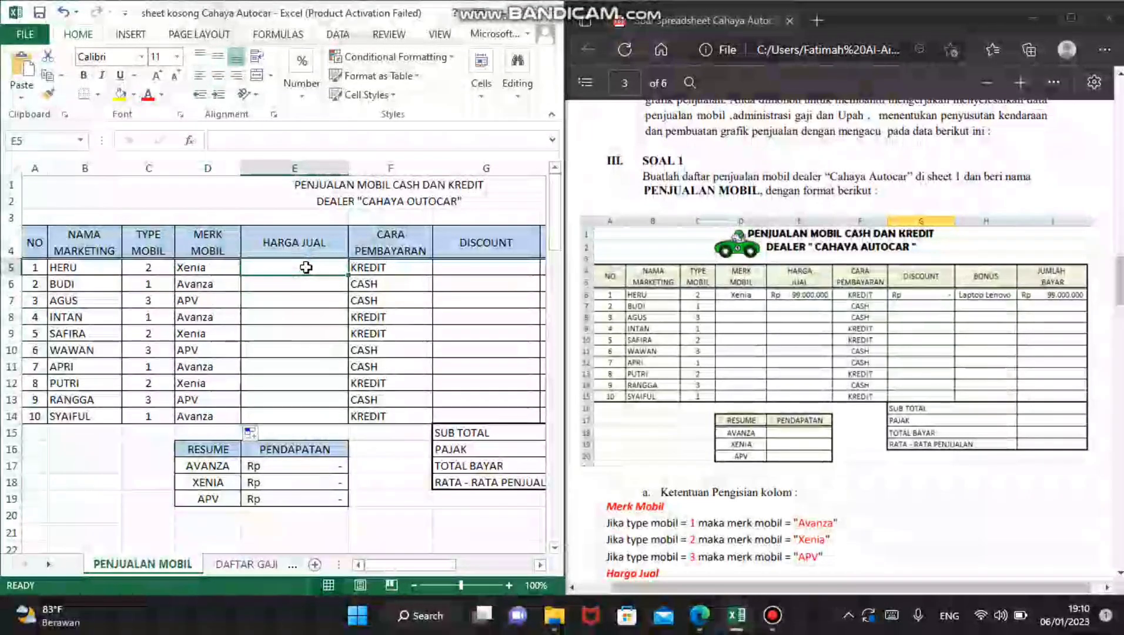
left_click(698, 351)
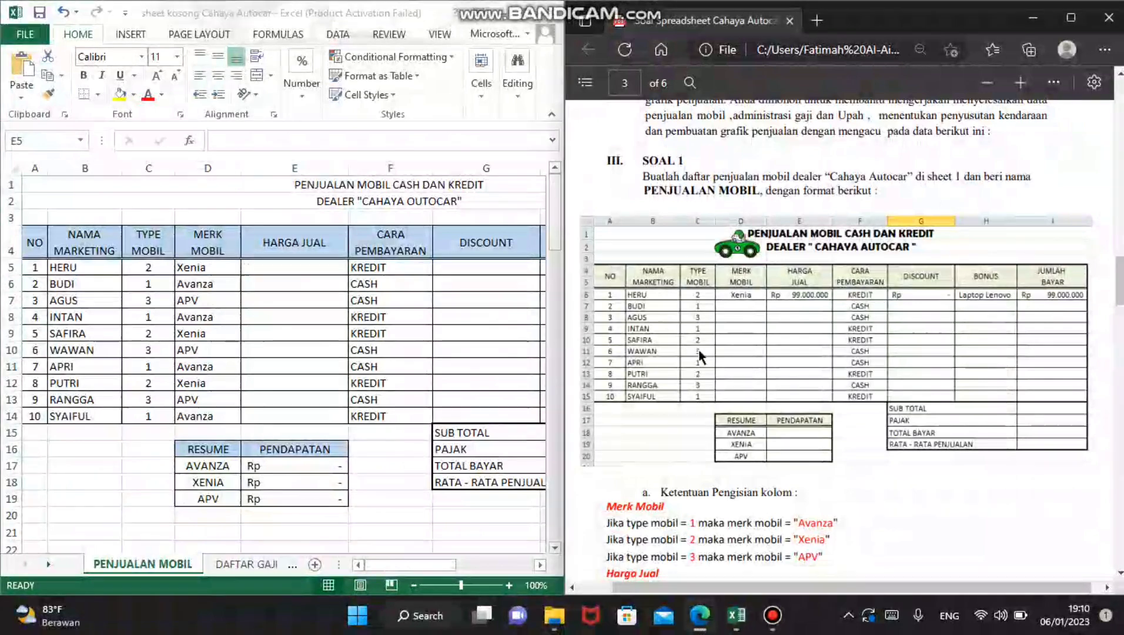
scroll(698, 350, "down", 1)
scroll(698, 349, "down", 2)
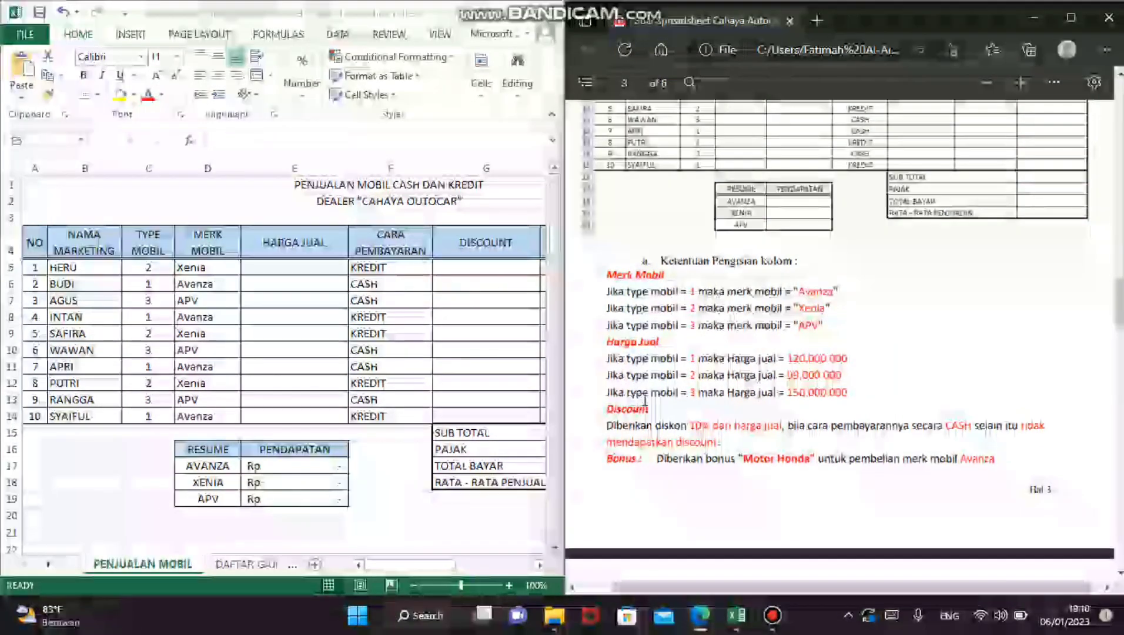
scroll(759, 423, "up", 2)
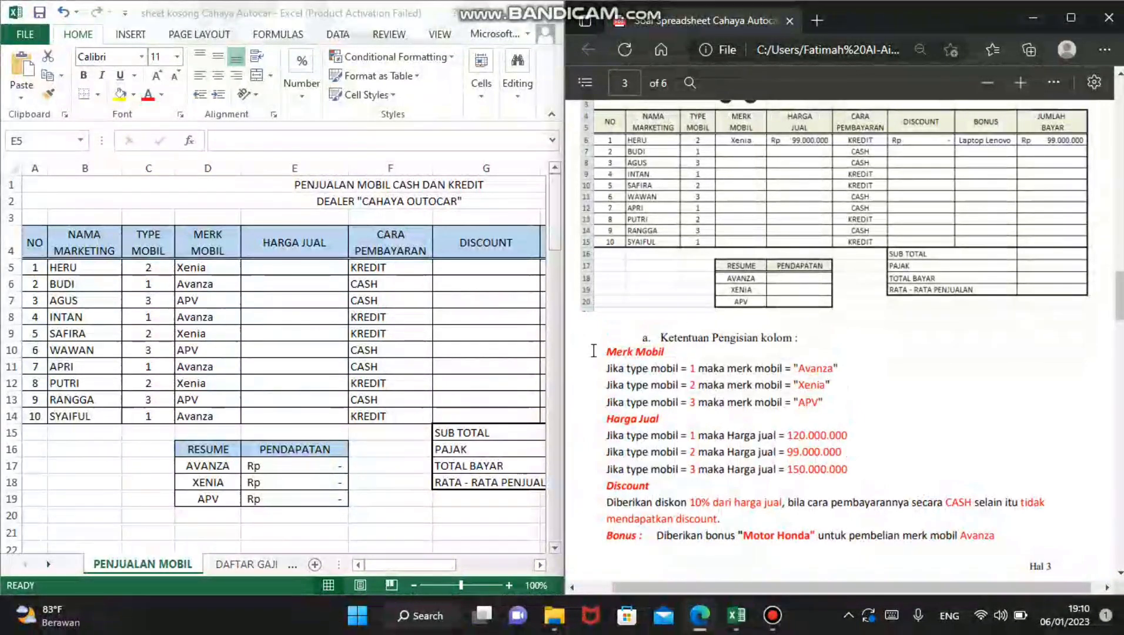
left_click(277, 267)
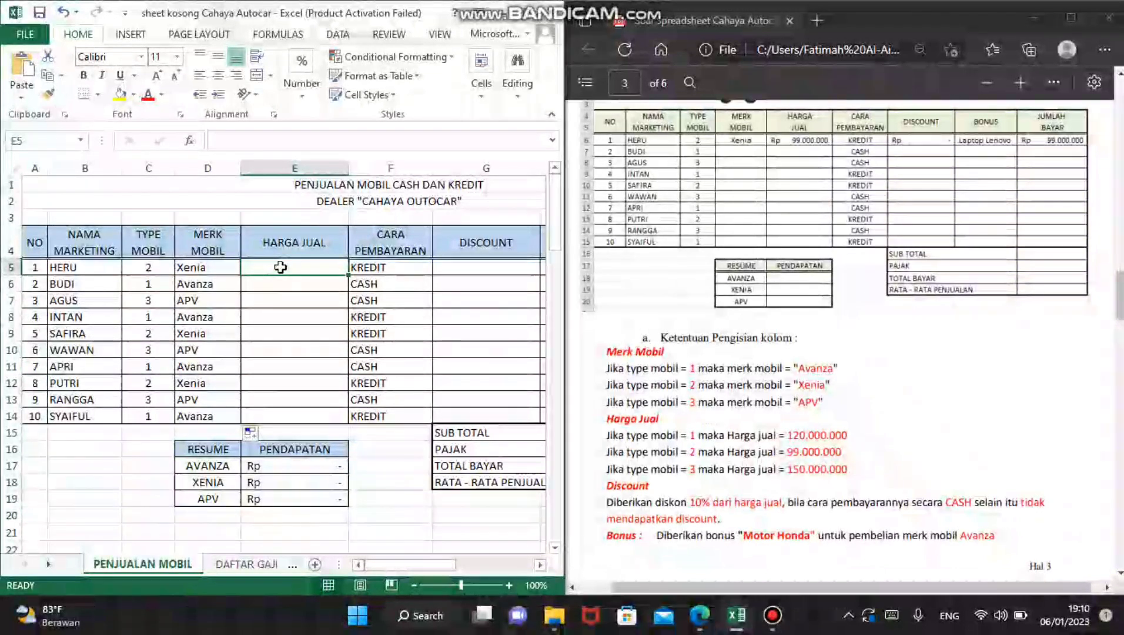
type("=")
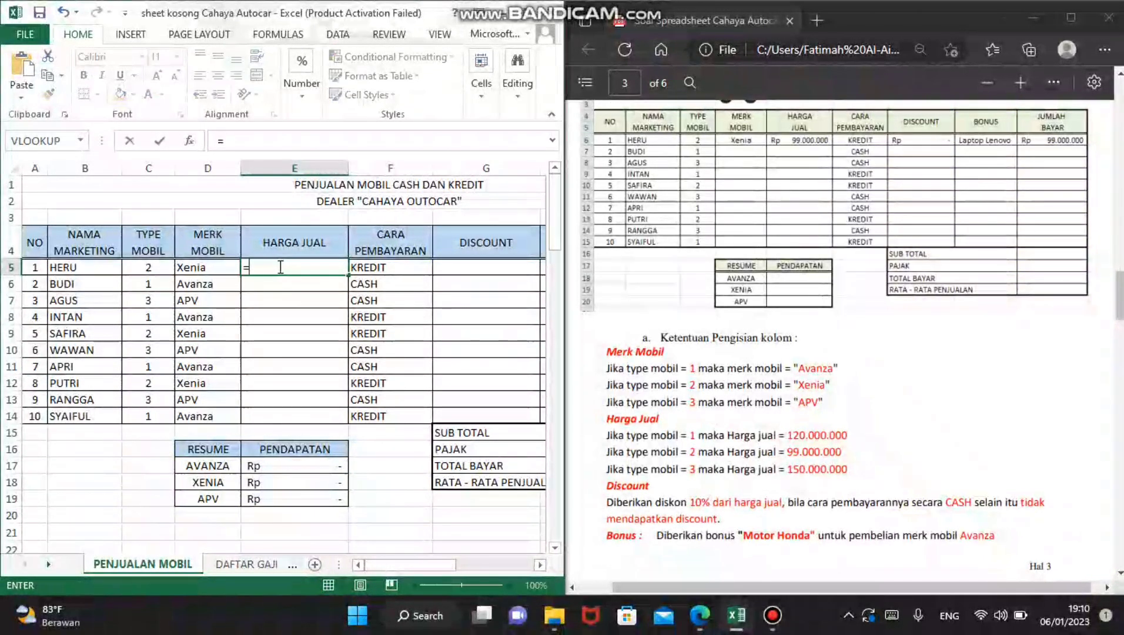
type("IF")
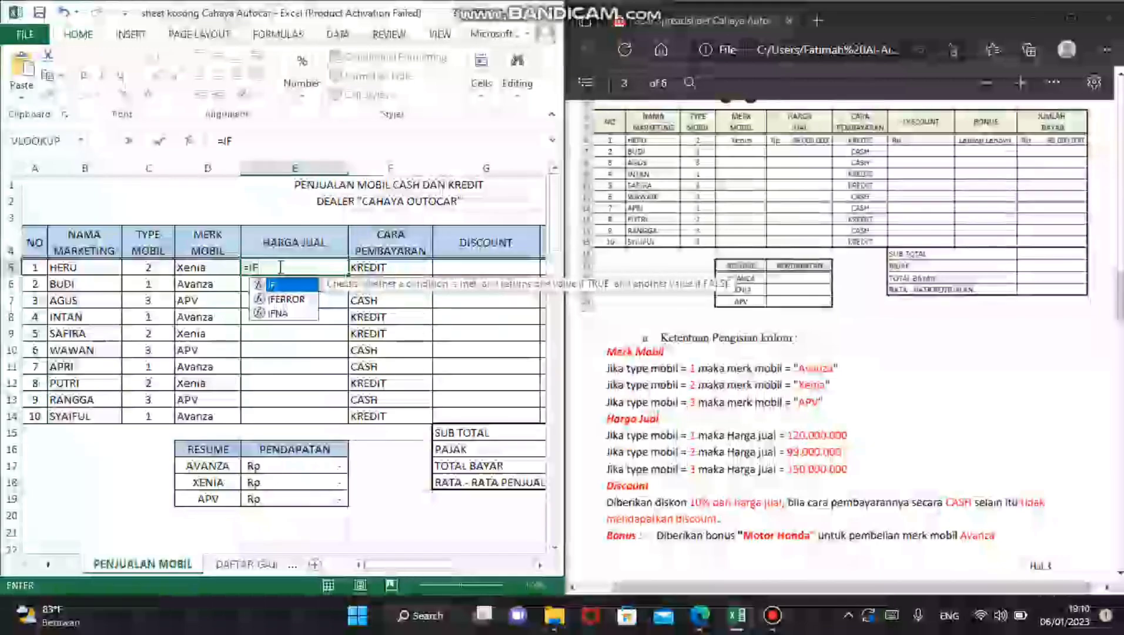
type("(")
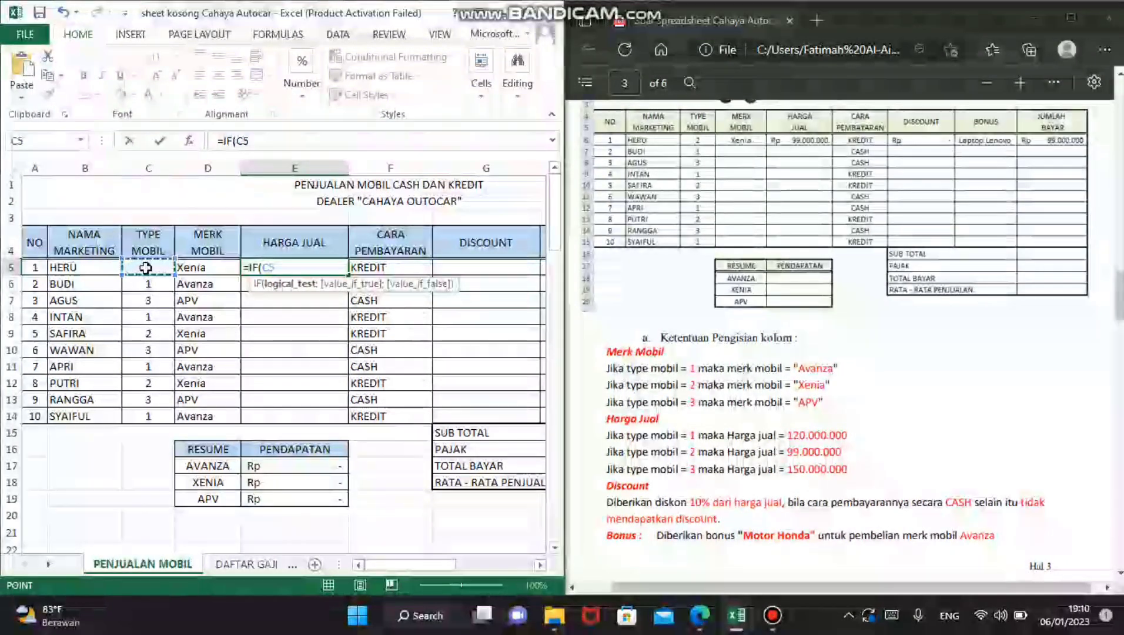
type("=1")
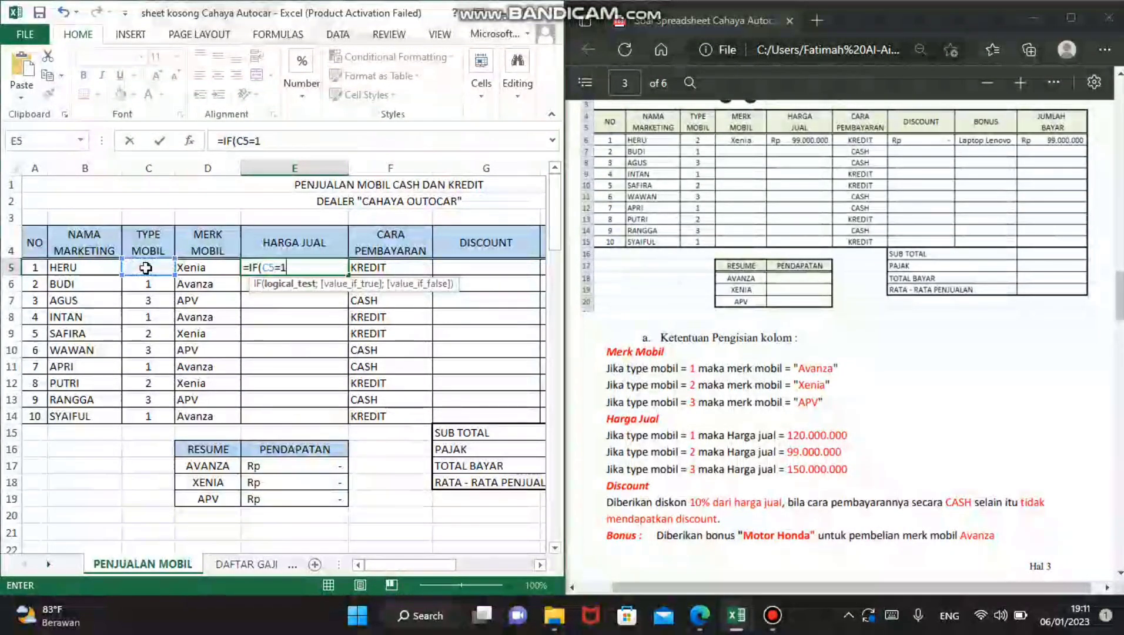
type(";")
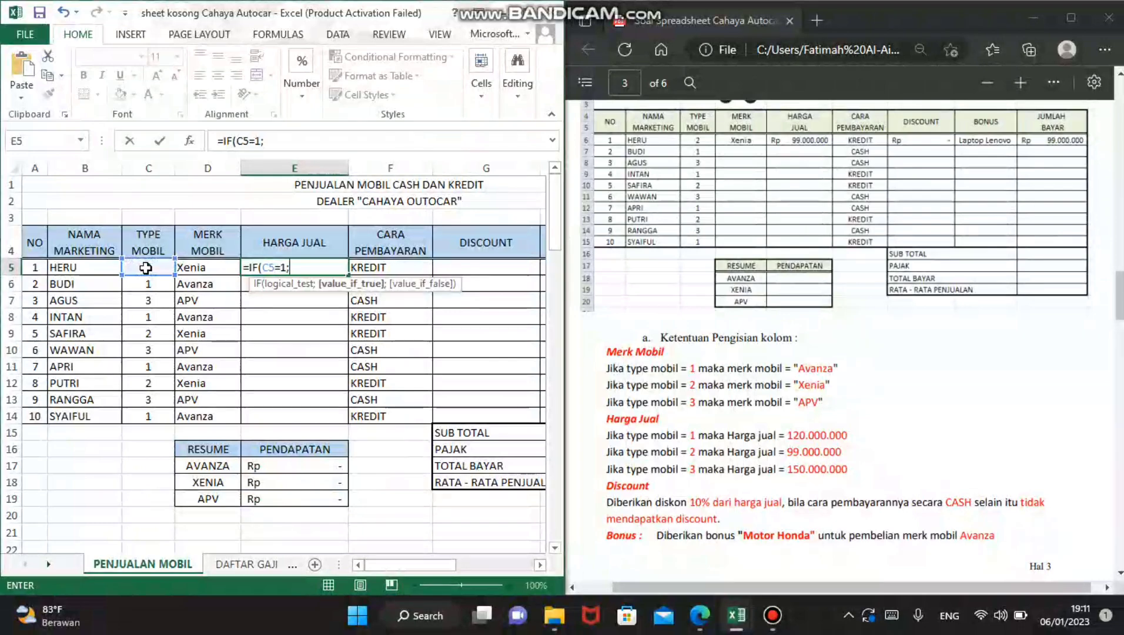
type("12")
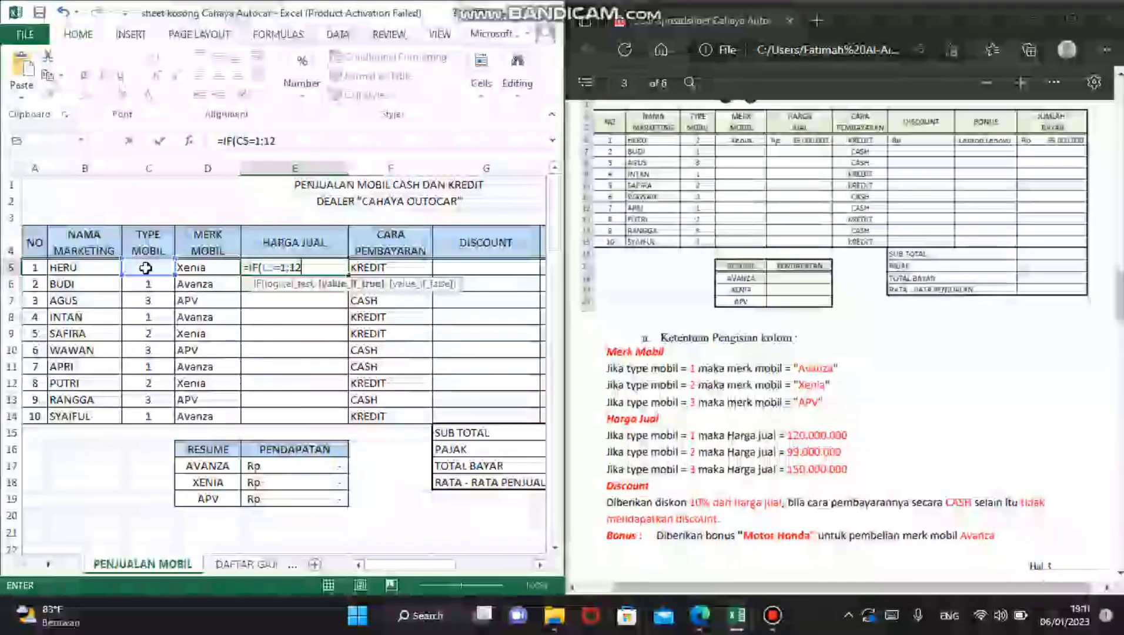
type("0000000")
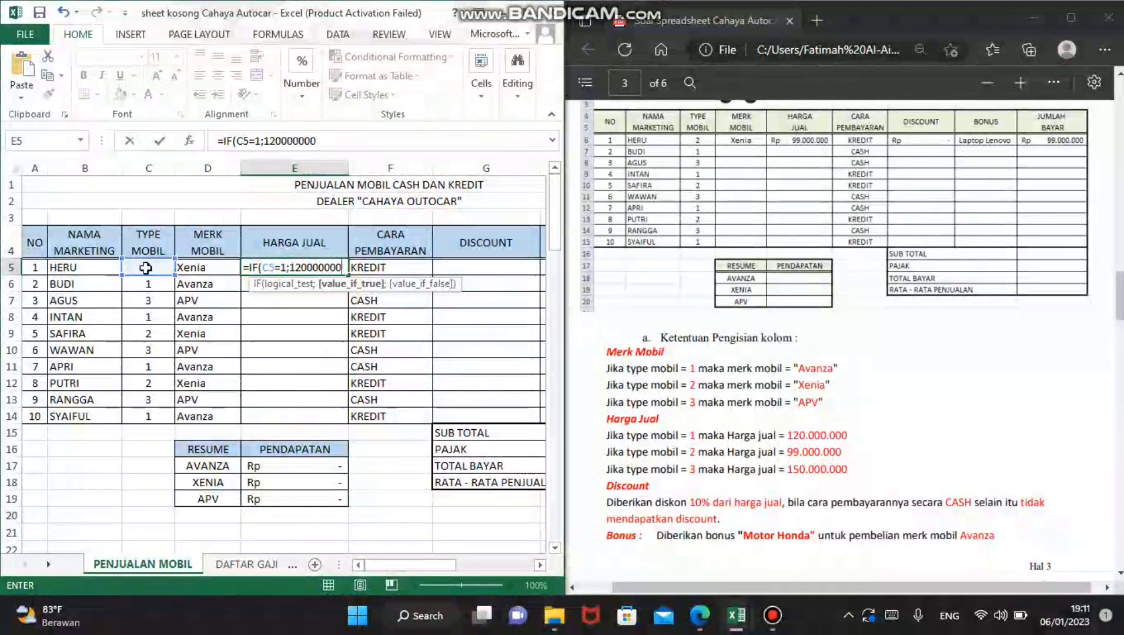
Nest a second IF in the E5 formula that returns 99000000 when C5 equals 2
type(";IF")
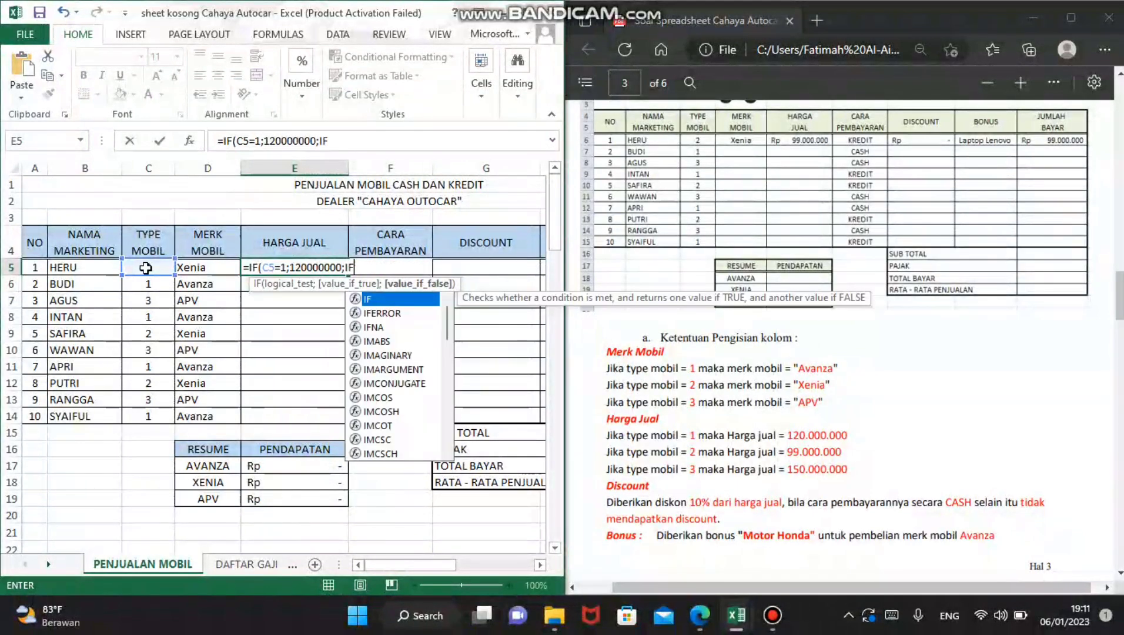
type("(")
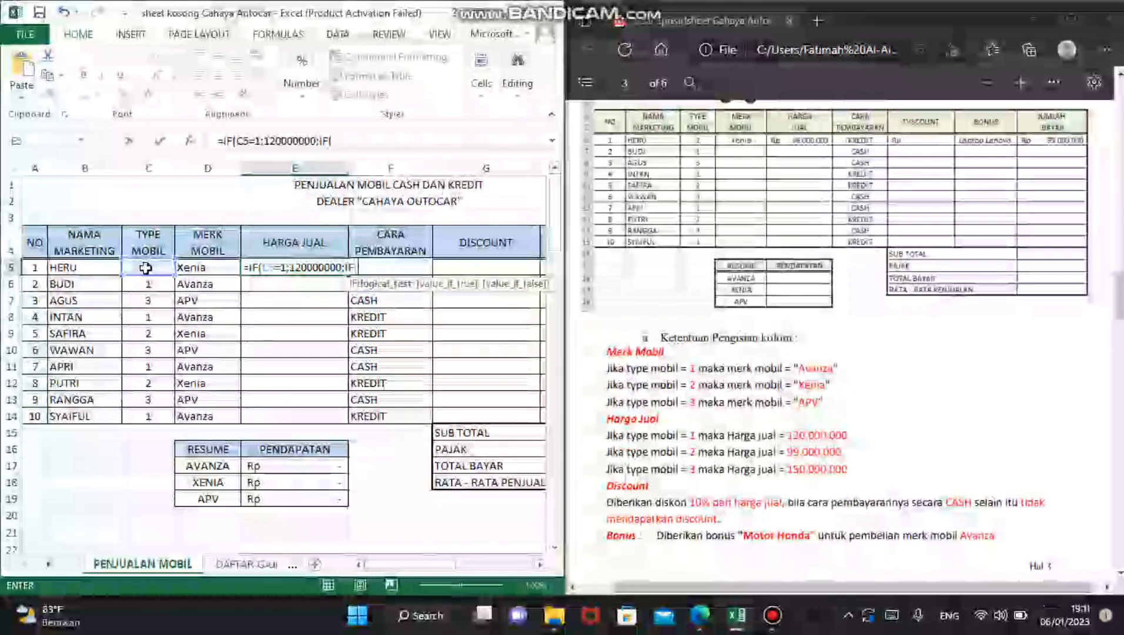
left_click(146, 267)
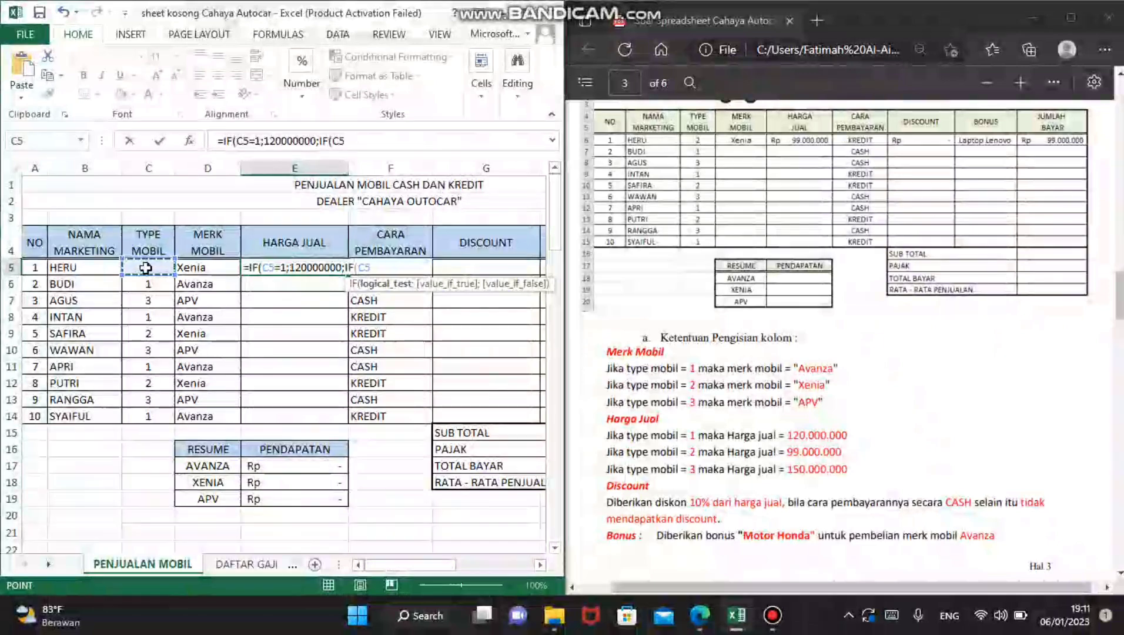
type("=2")
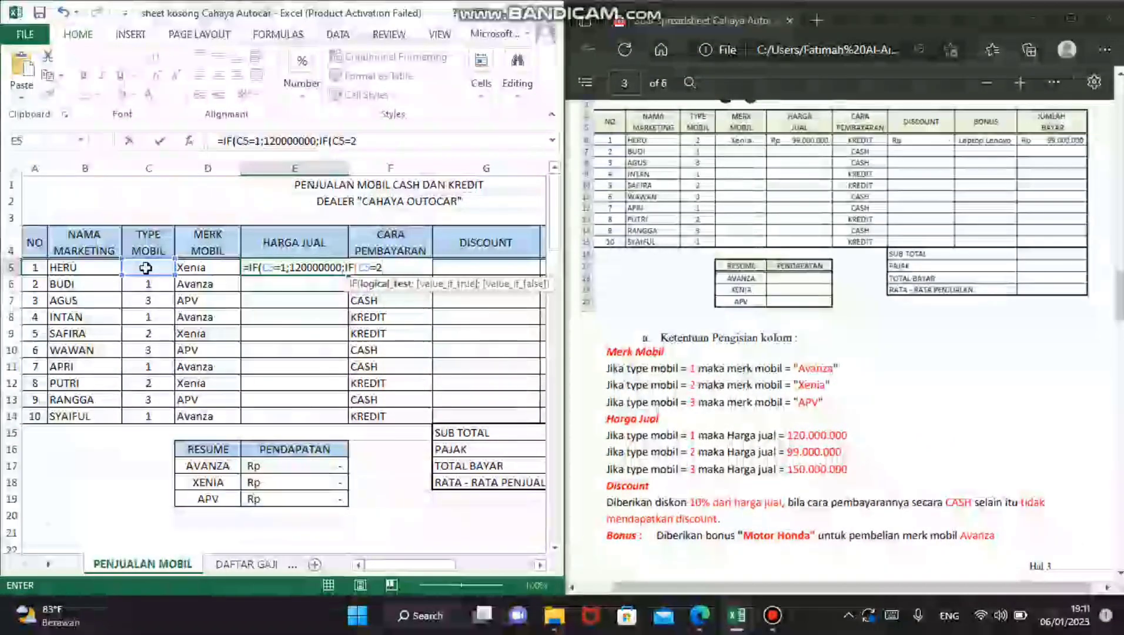
type(";99")
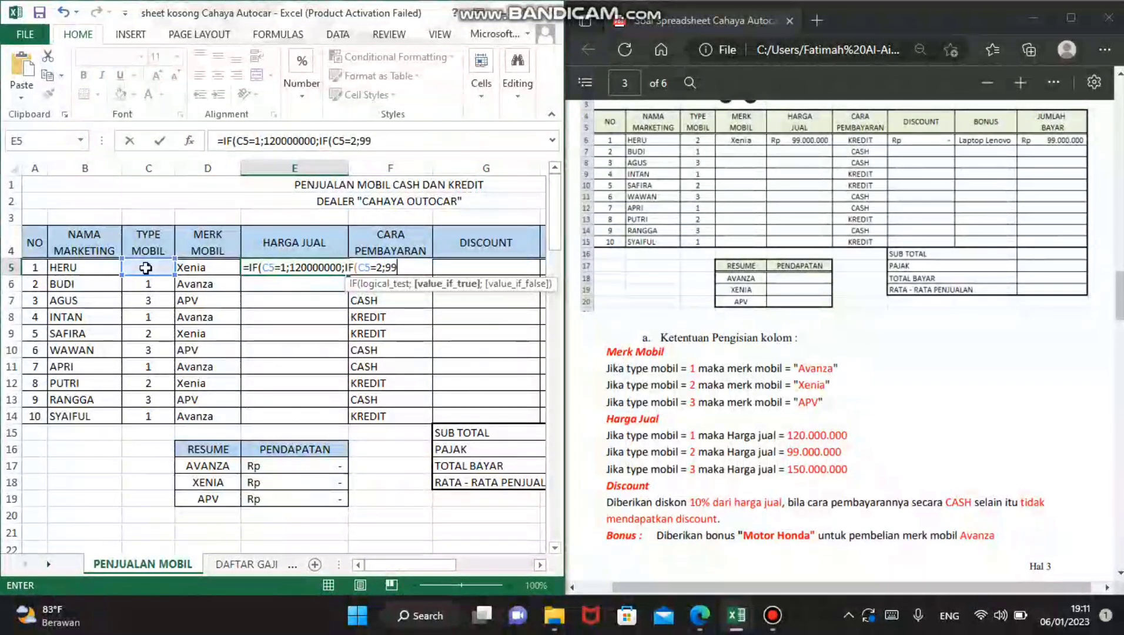
type("00")
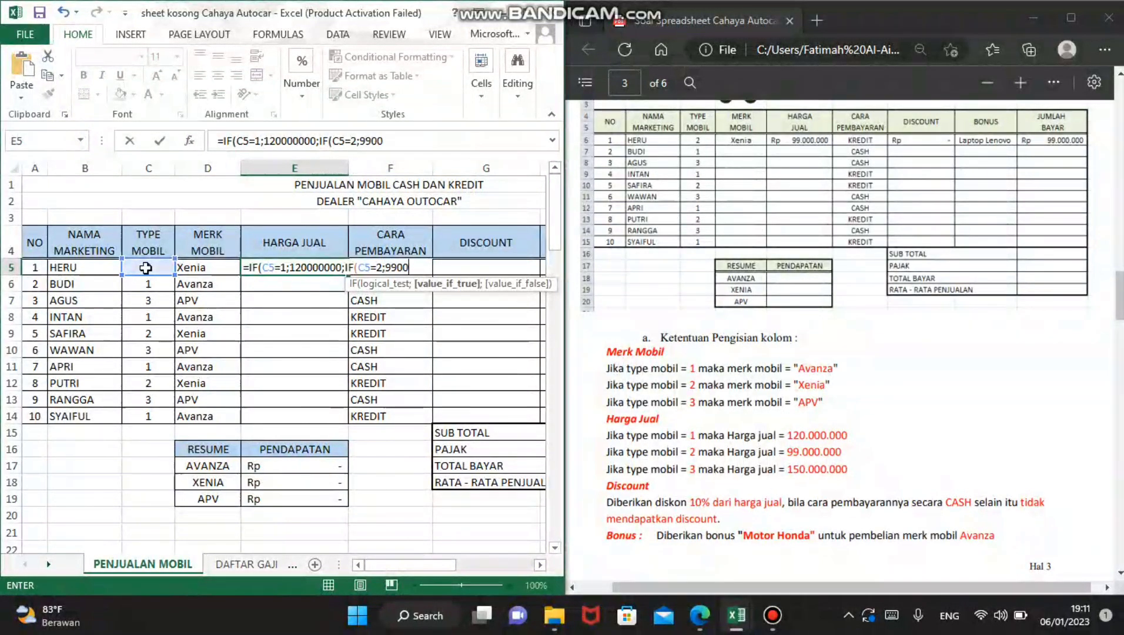
type("0000")
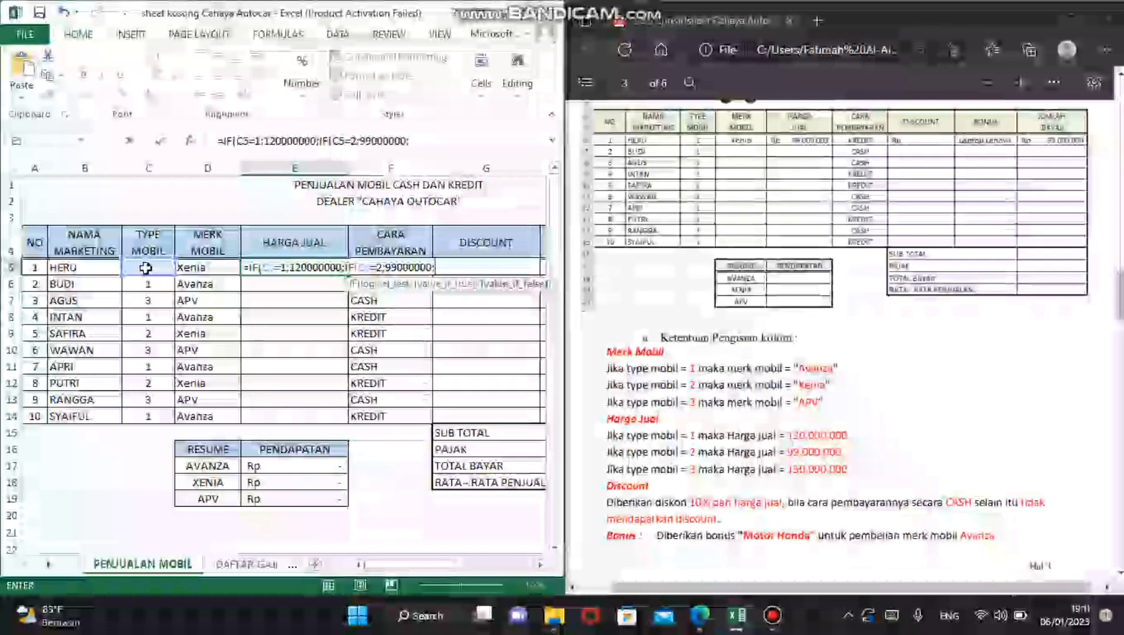
Complete the E5 formula with 150000000 as the remaining result and fill it down through E14
type(";12")
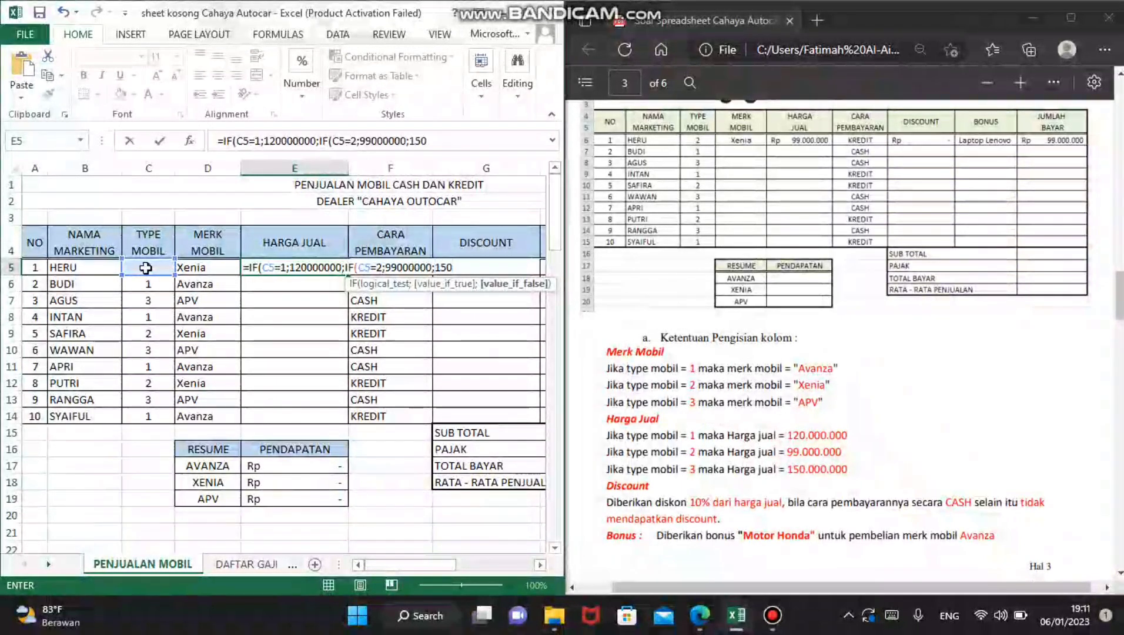
type("0000")
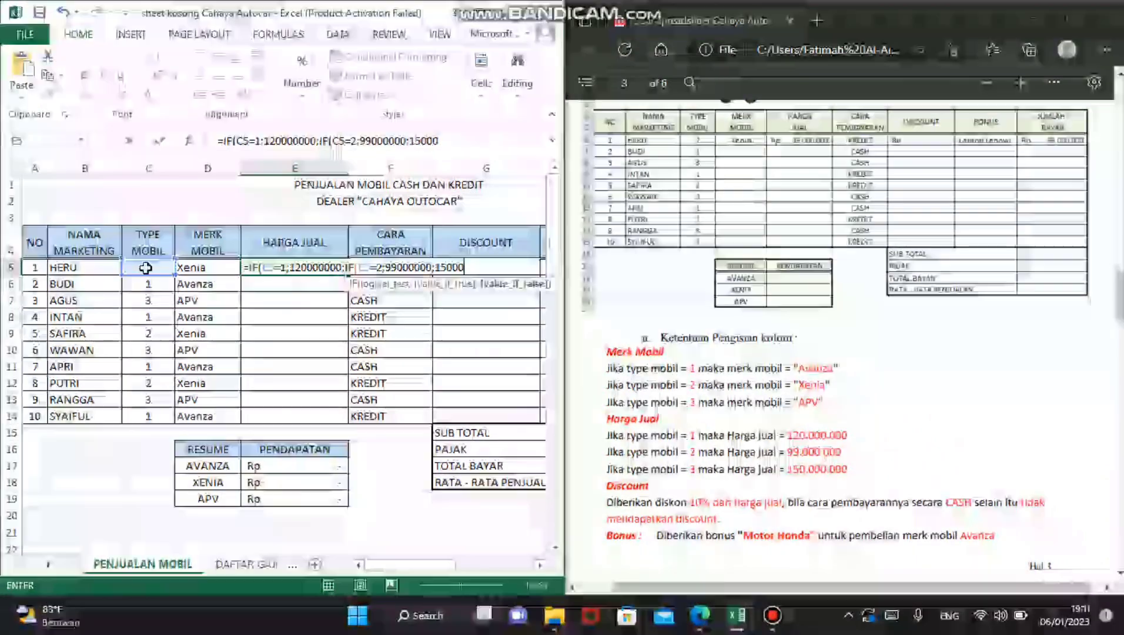
type(")")
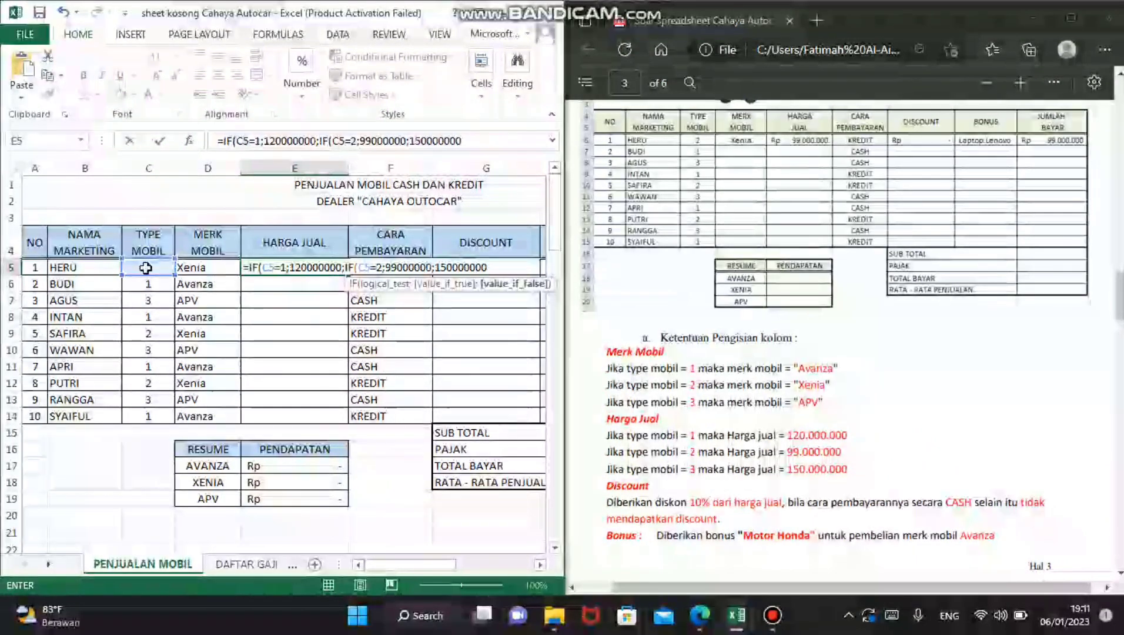
type(")")
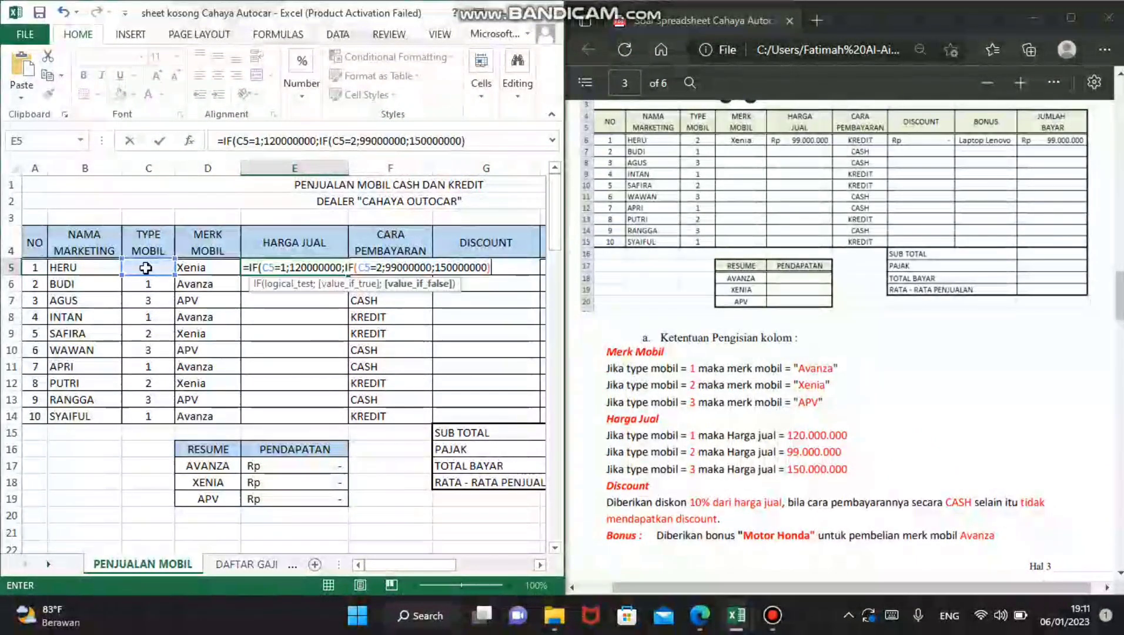
key("Return")
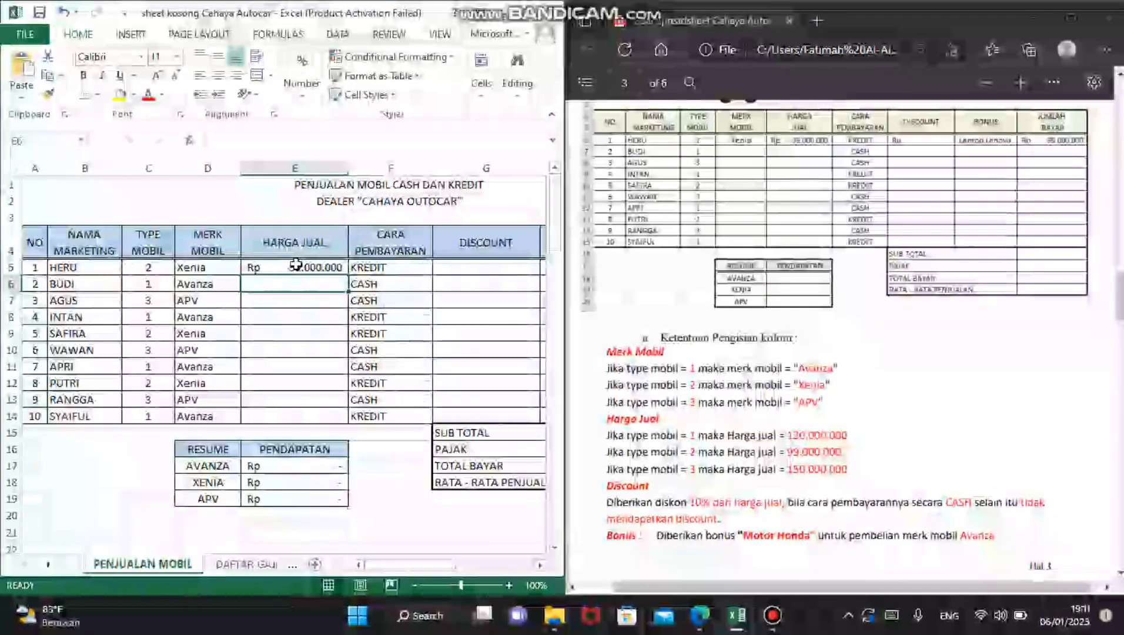
left_click(329, 268)
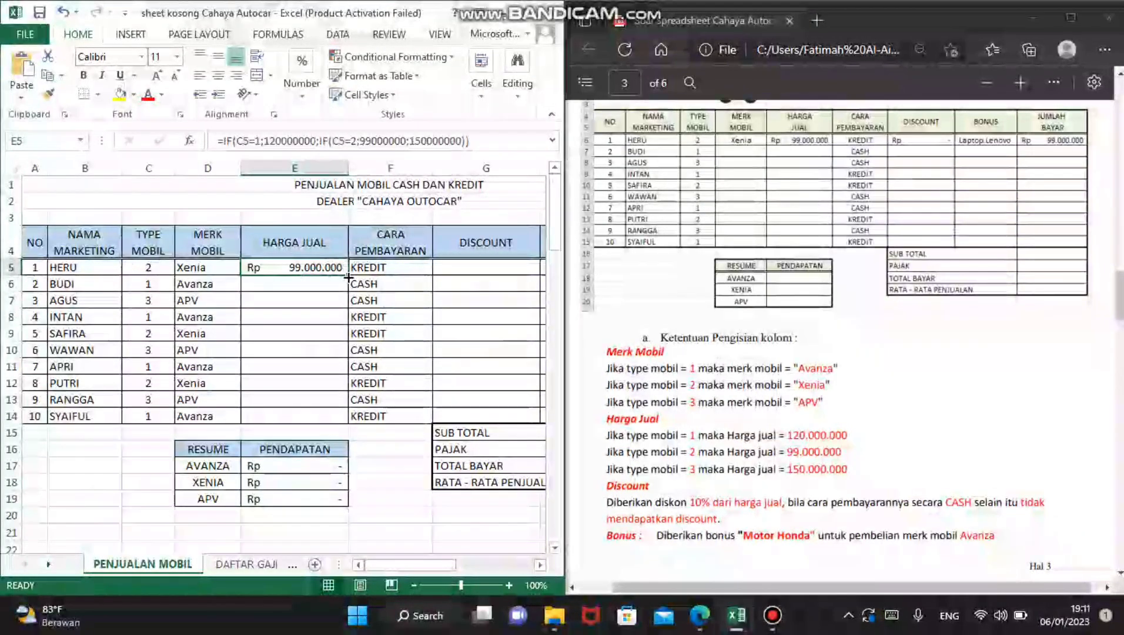
left_click_drag(349, 276, 351, 424)
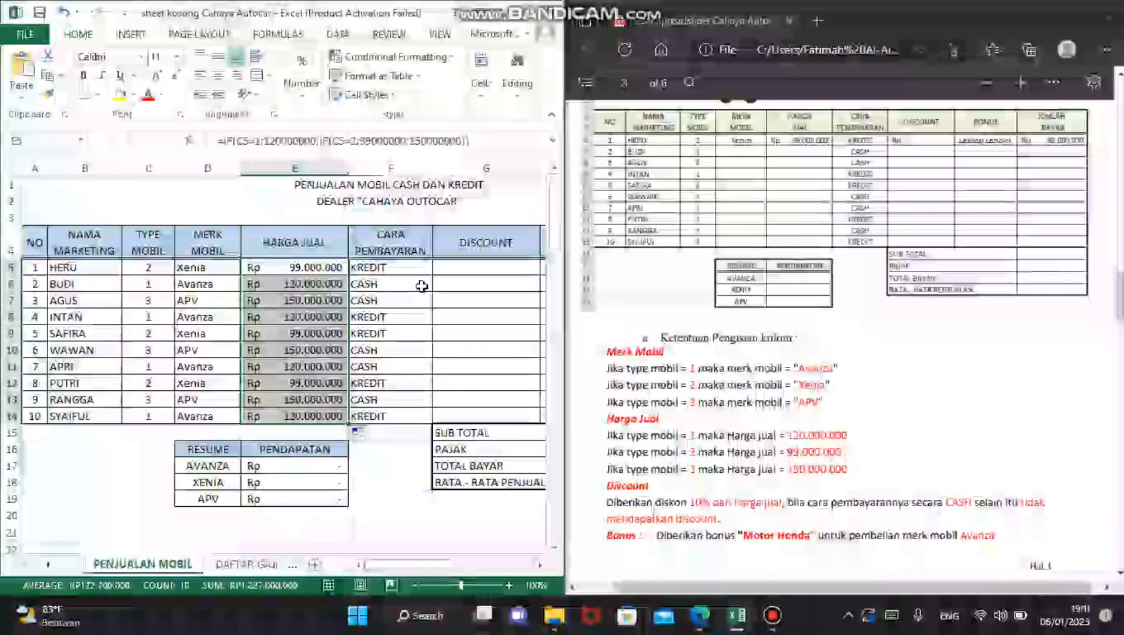
Begin an IF formula in G5 of the Discount column that tests whether F5 equals "CASH"
left_click(468, 265)
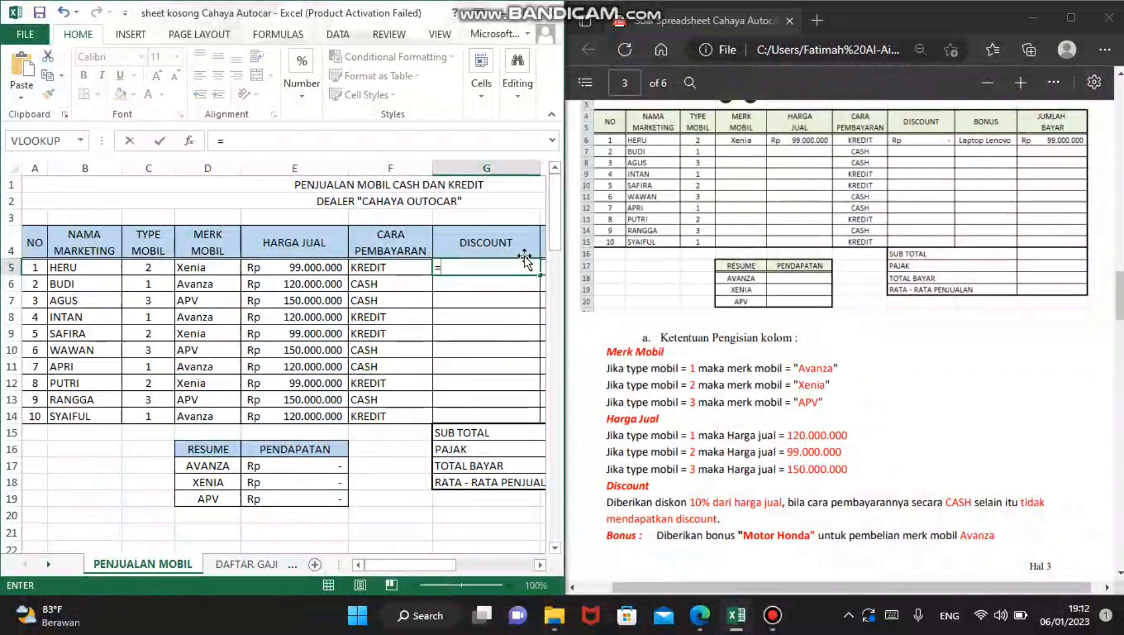
type("IF")
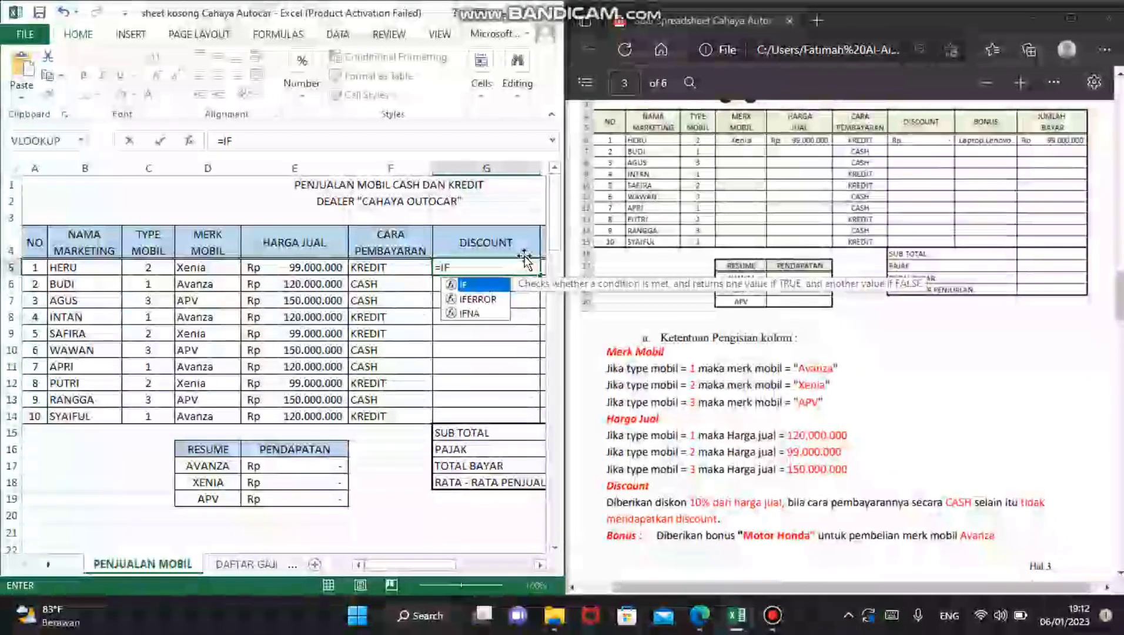
type("(")
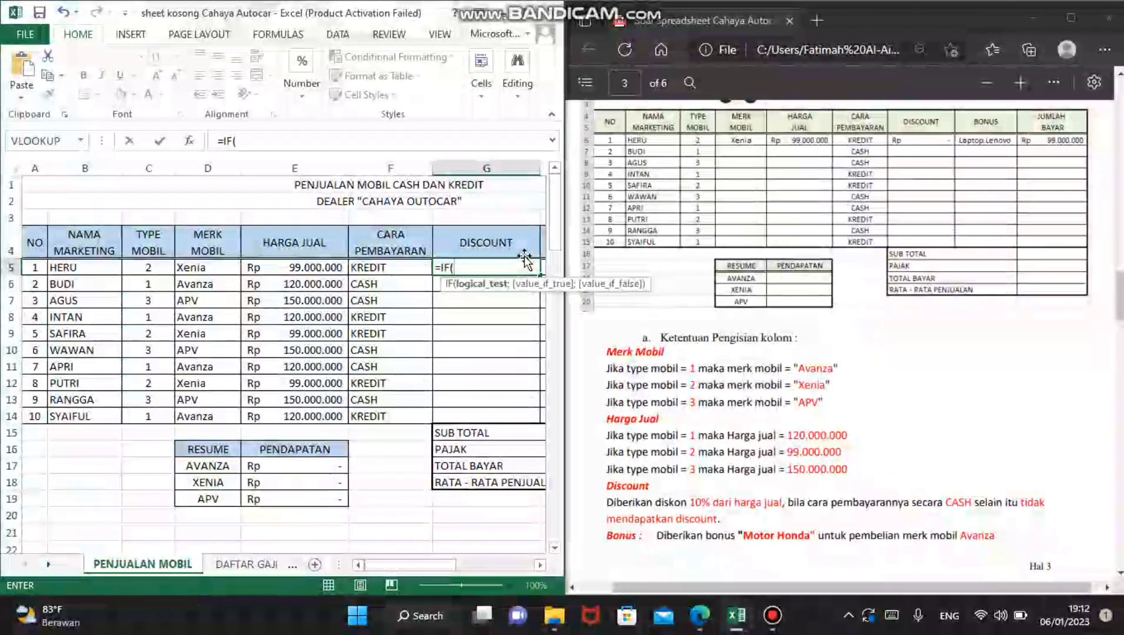
left_click(405, 265)
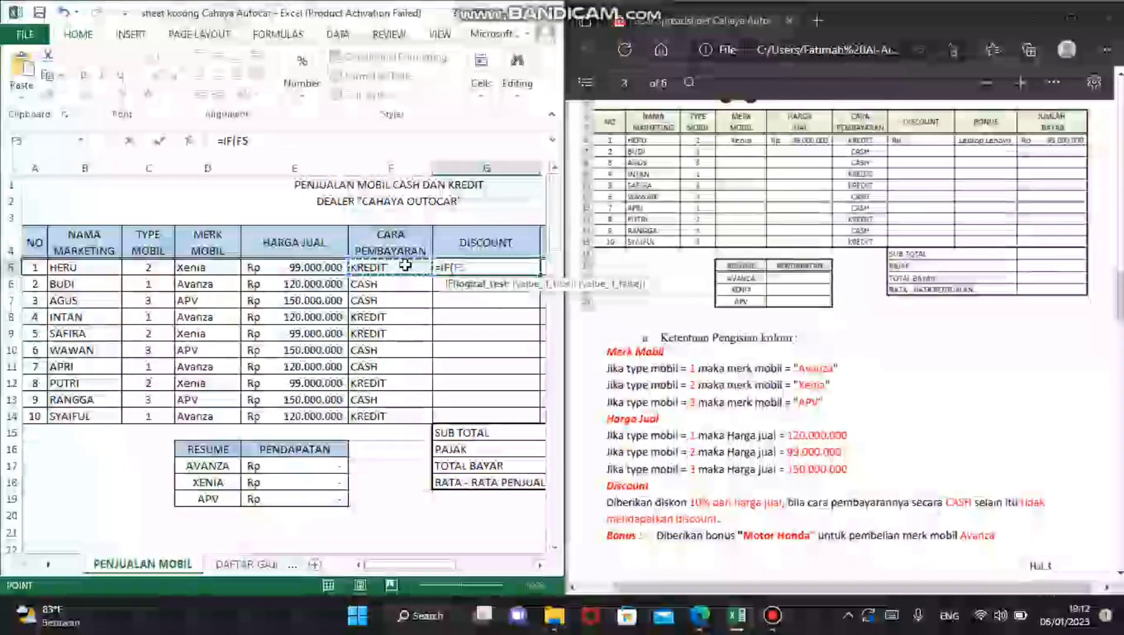
type("=")
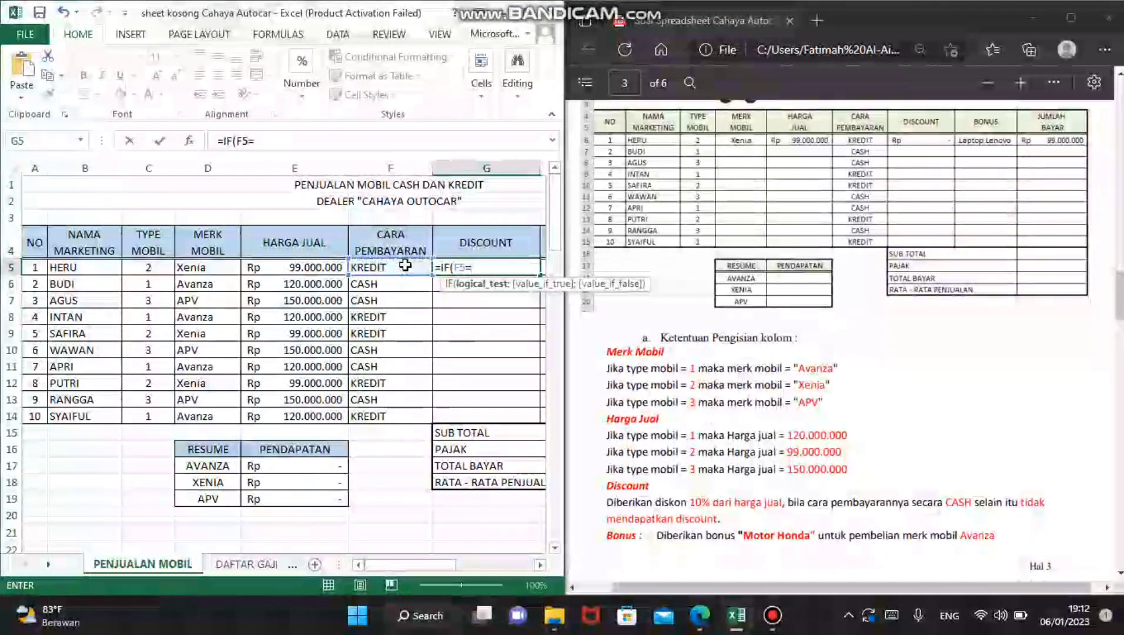
type("\"CA")
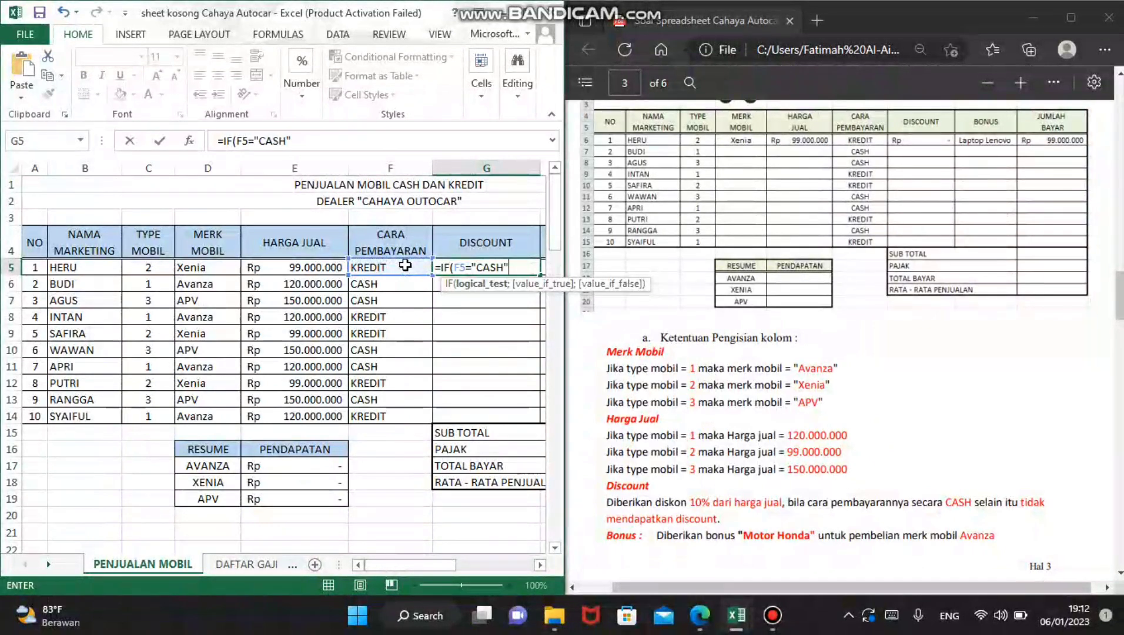
type("SH\"")
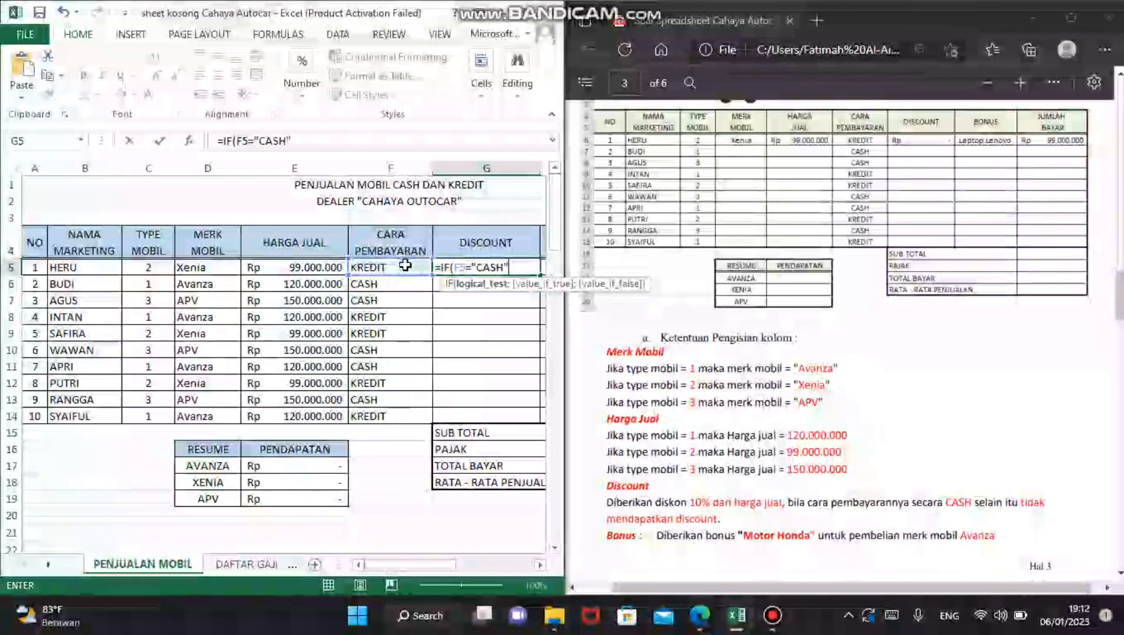
type(";")
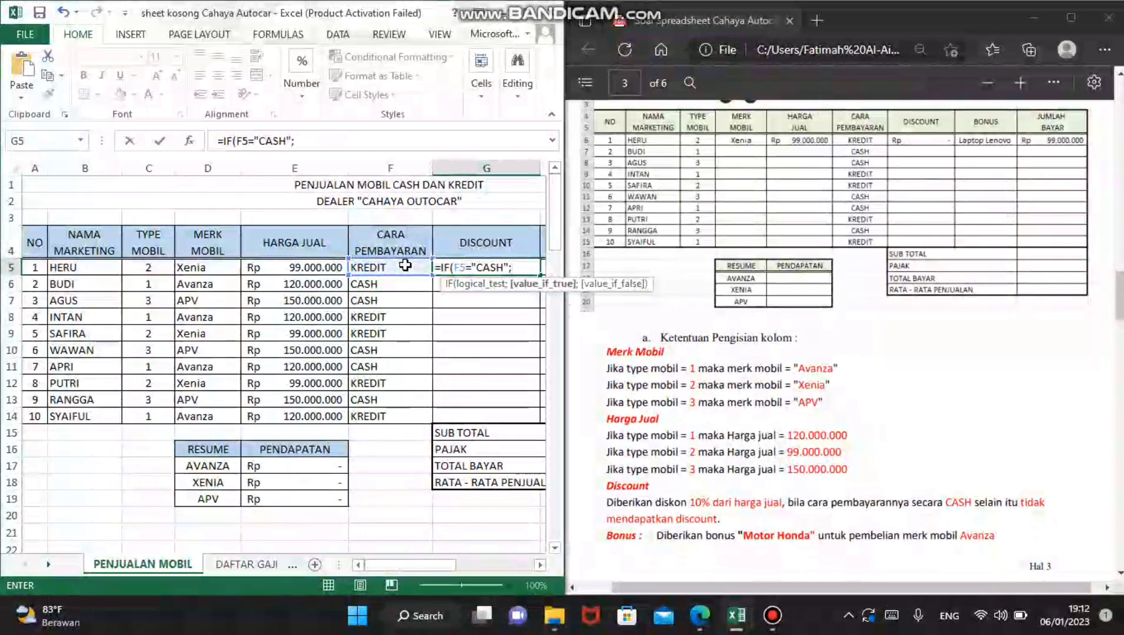
Complete the G5 formula with E5*10% as the true result and 0 otherwise, and fill it down through G14
left_click(334, 268)
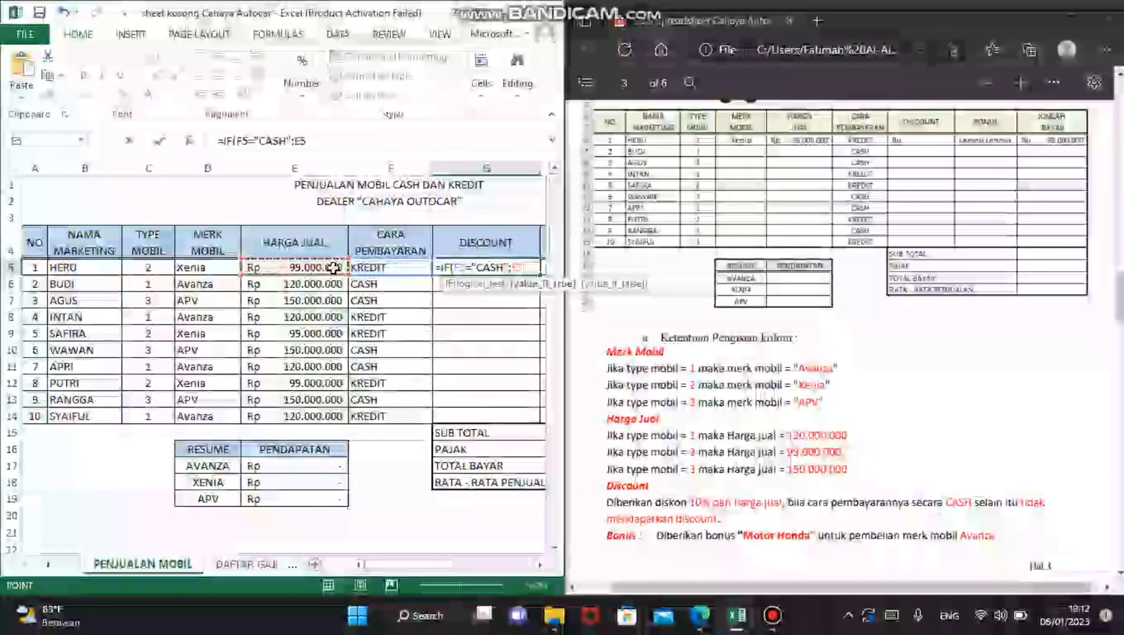
type("*10")
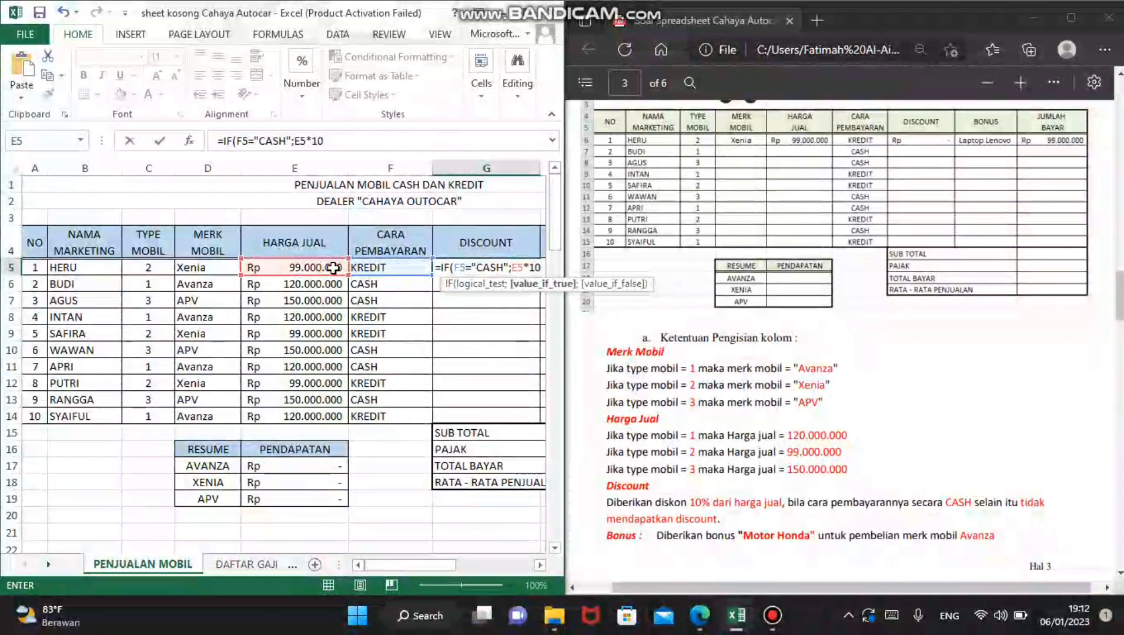
type("%")
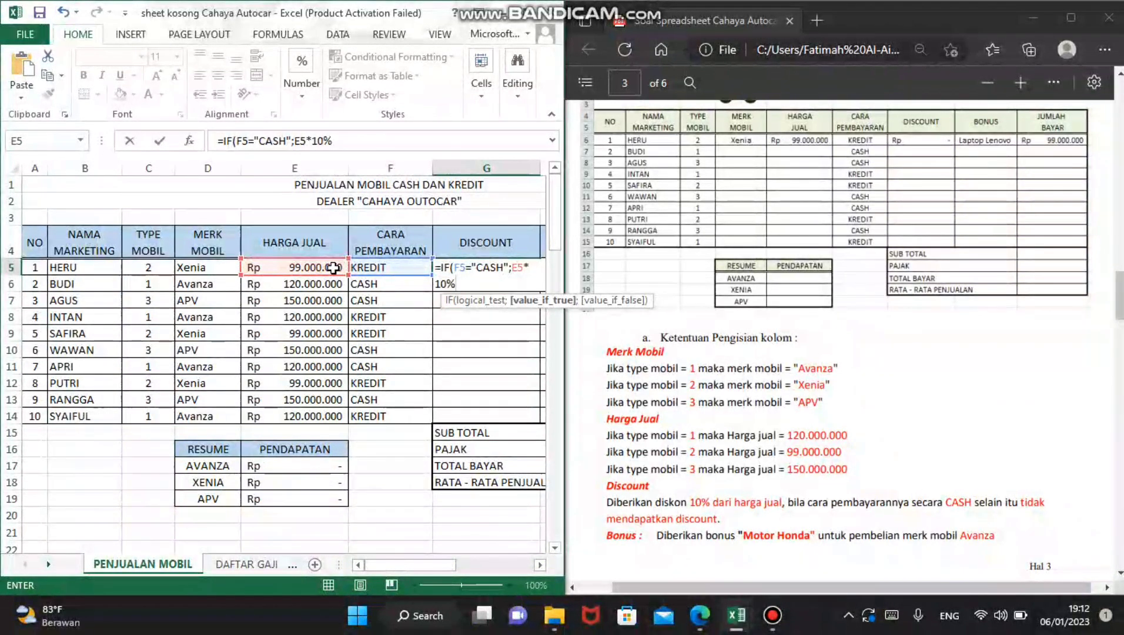
type(";")
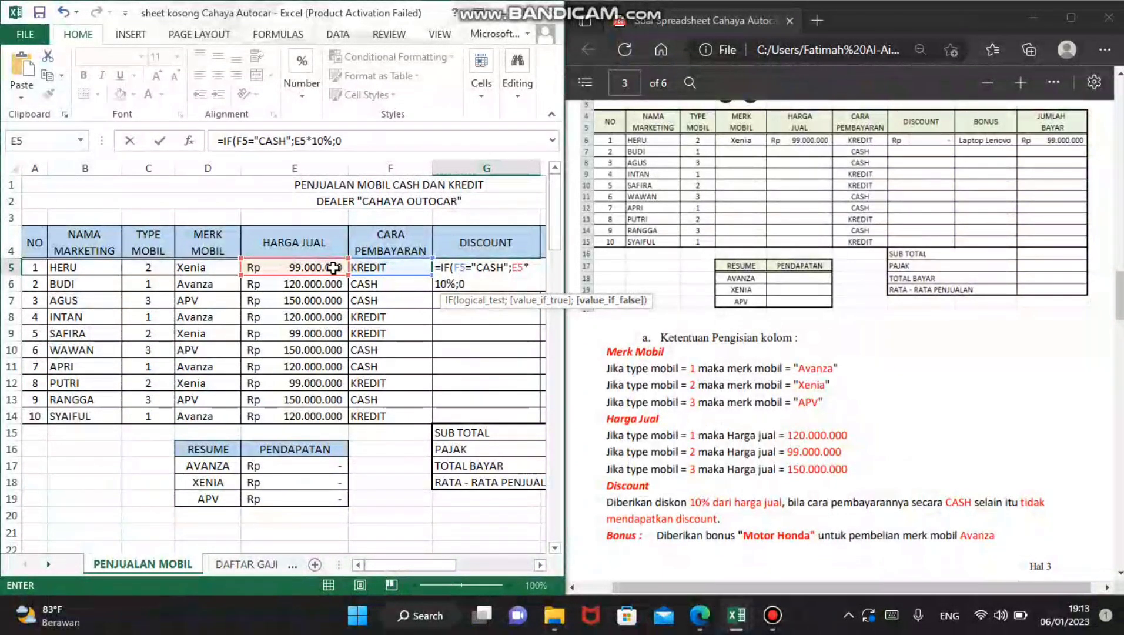
type("0")
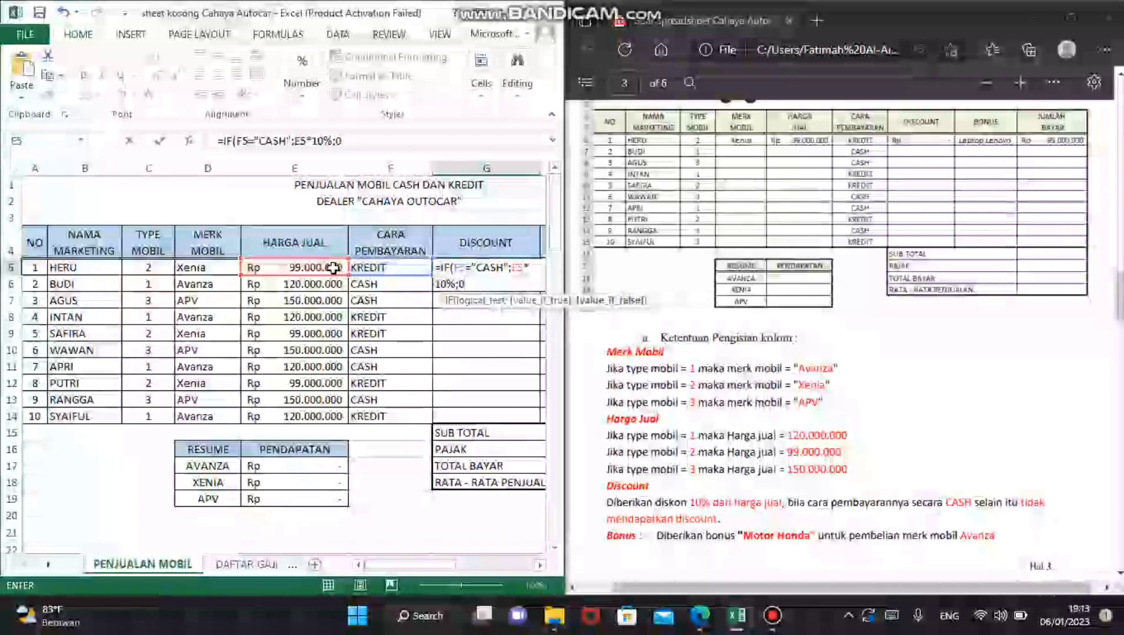
type(")")
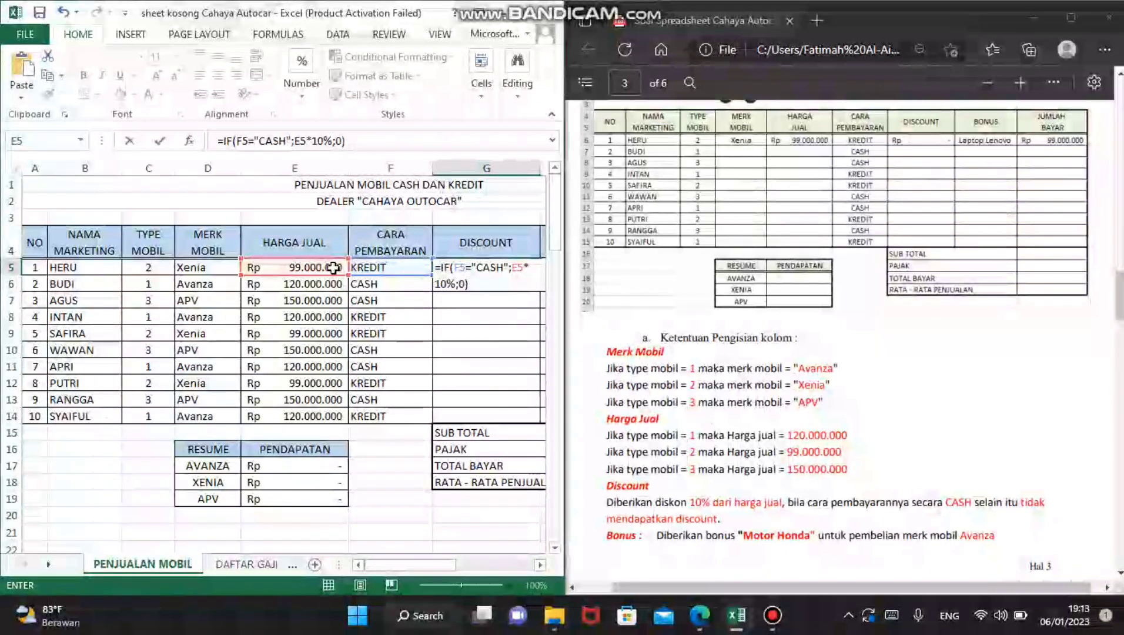
key("Return")
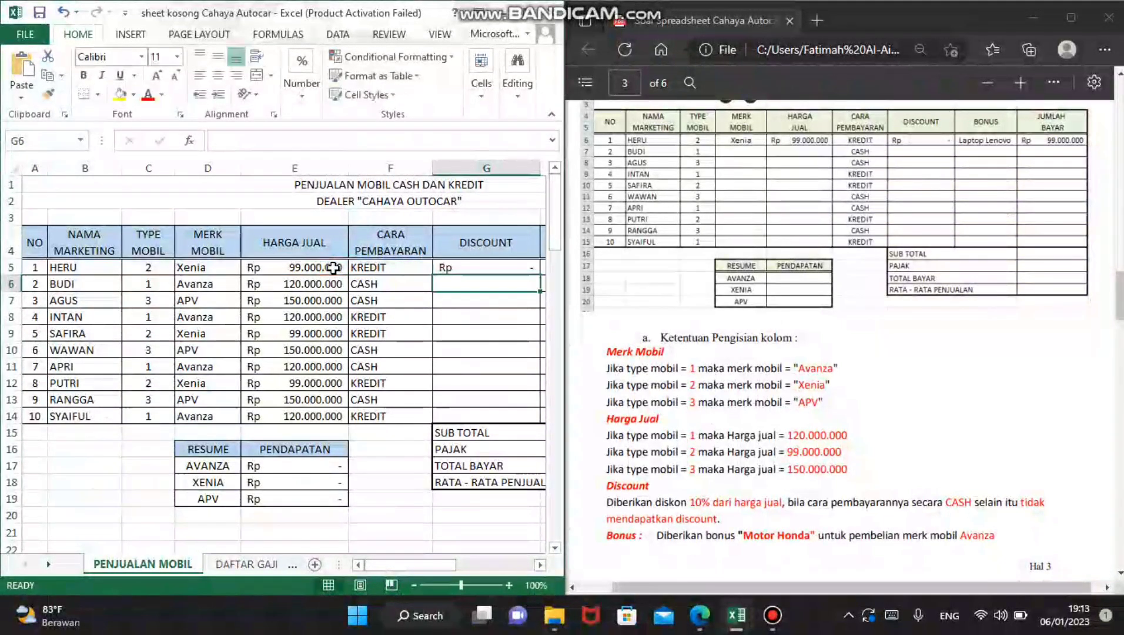
left_click(467, 272)
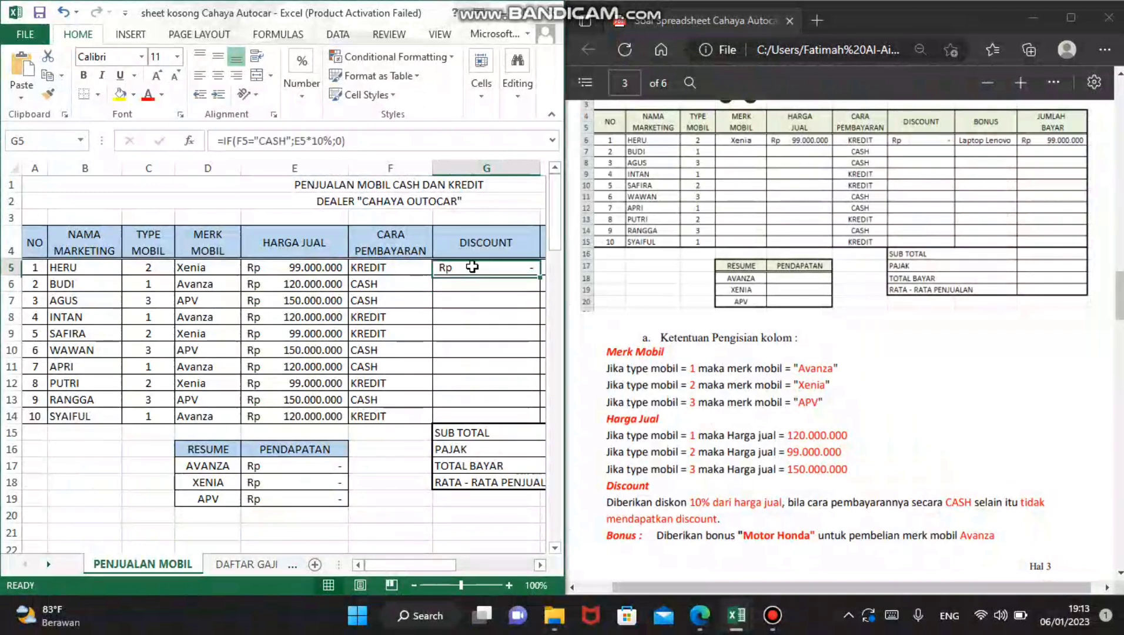
left_click_drag(536, 275, 539, 418)
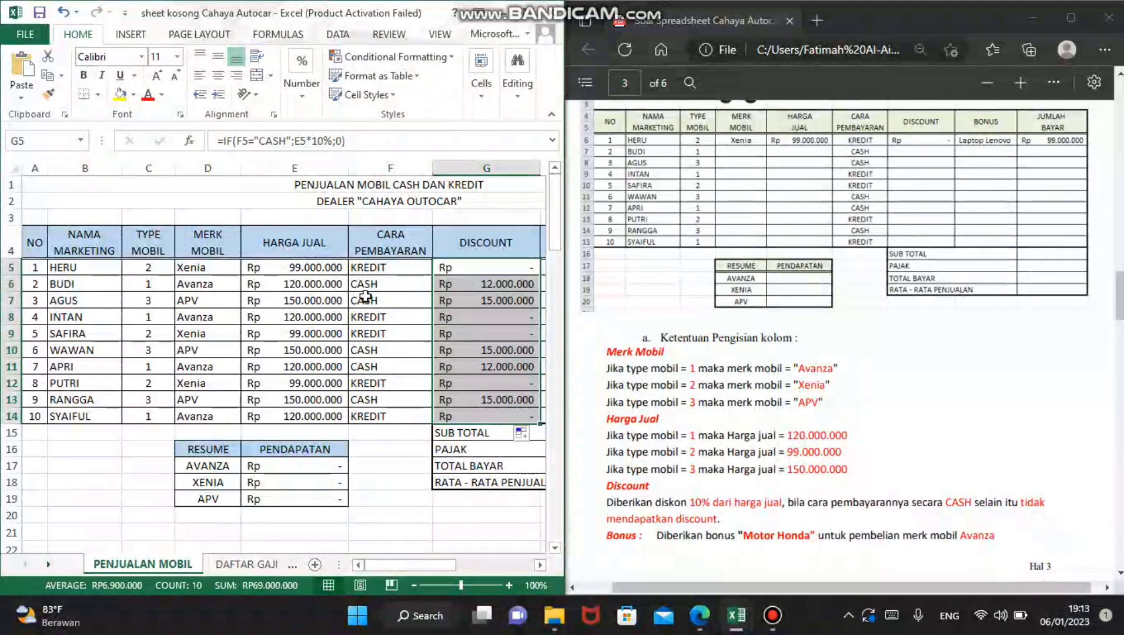
Begin an IF formula in H5 of the Bonus column that tests whether D5 equals "Avanza"
left_click(373, 240)
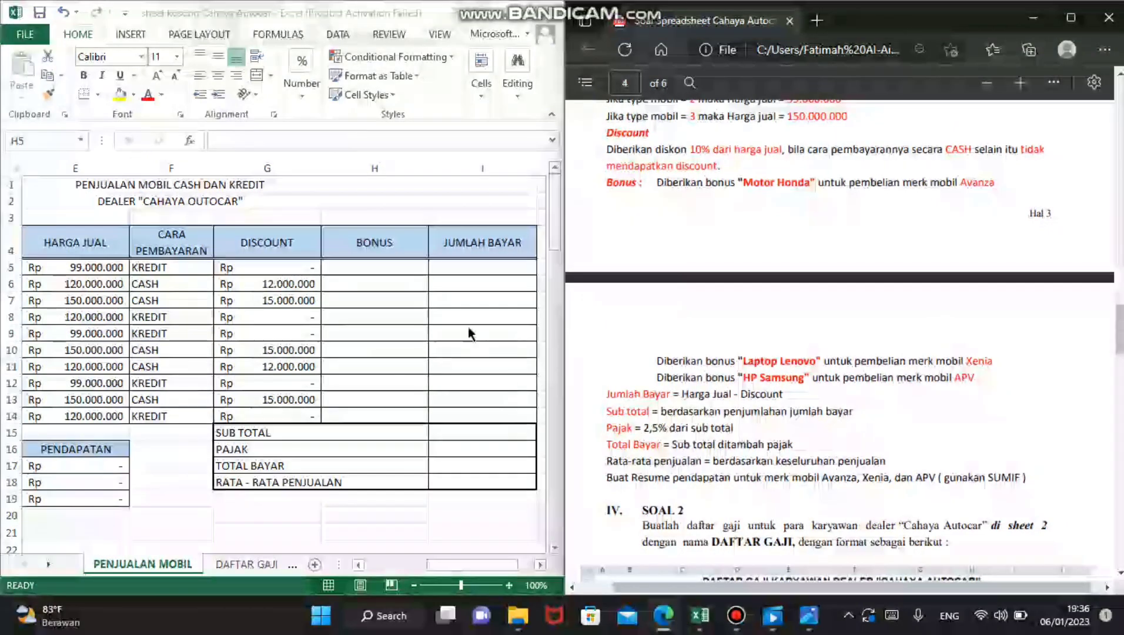
left_click(387, 262)
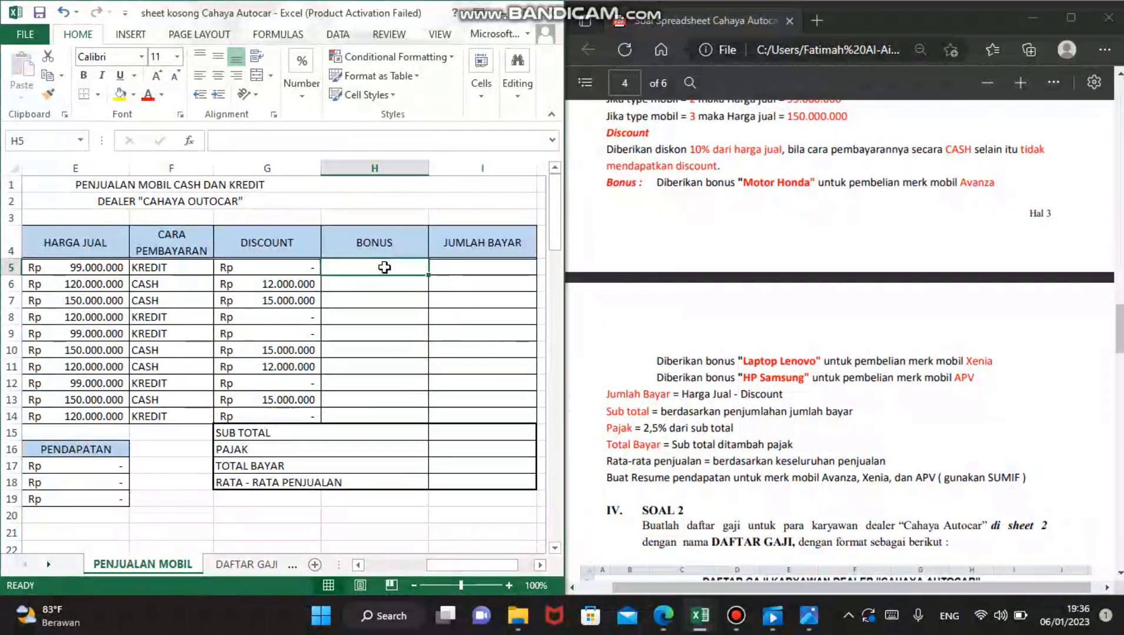
type("=")
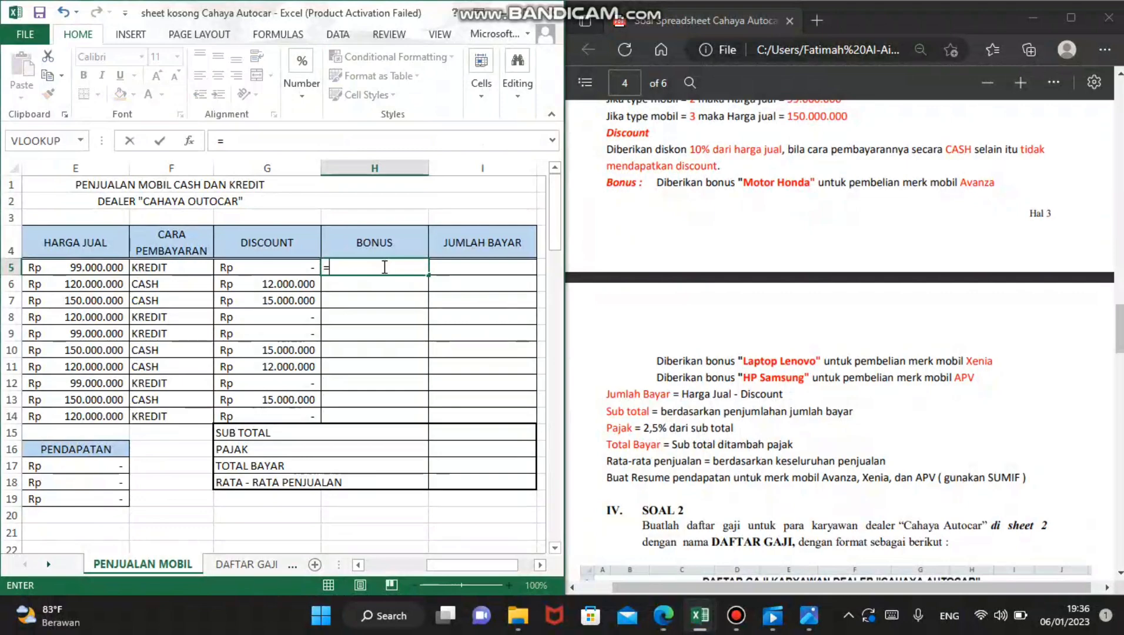
type("if(")
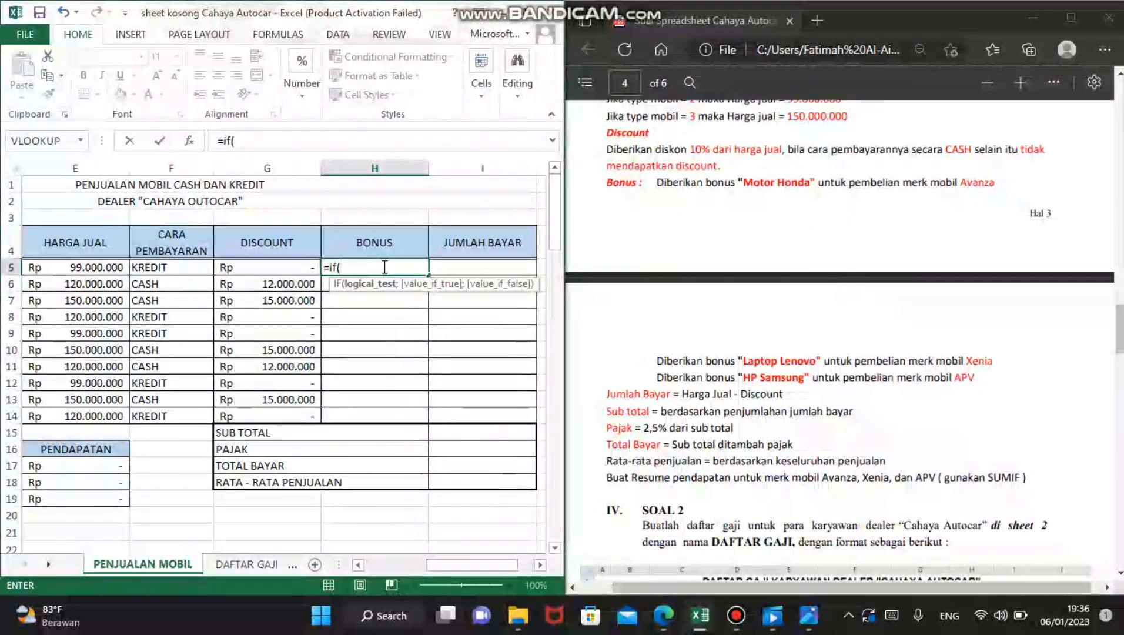
left_click_drag(447, 572, 431, 572)
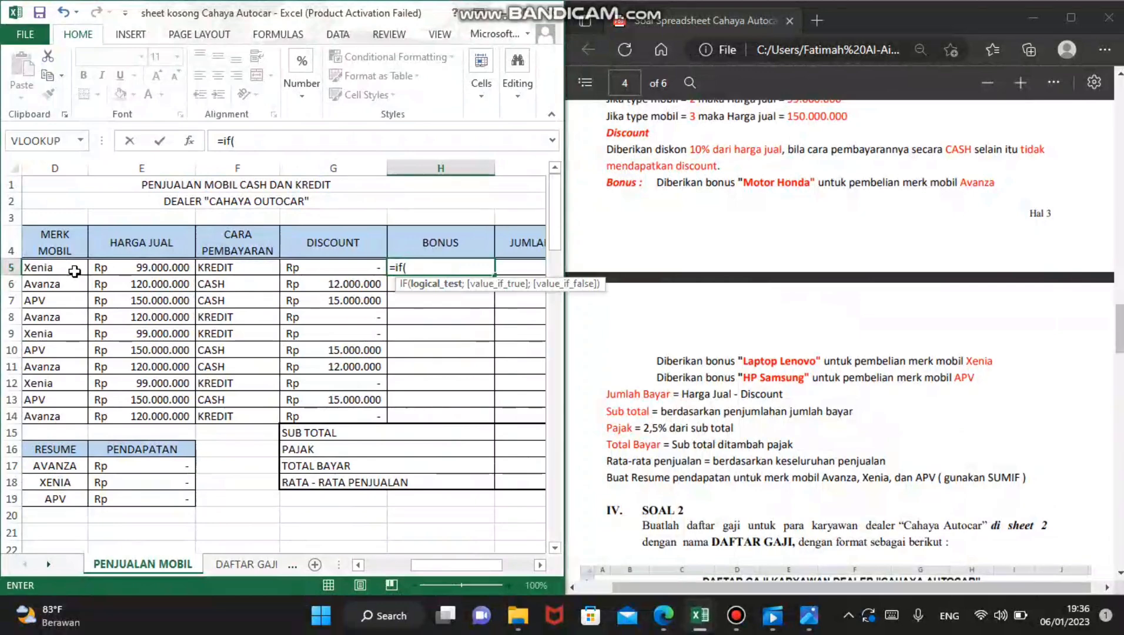
left_click(74, 270)
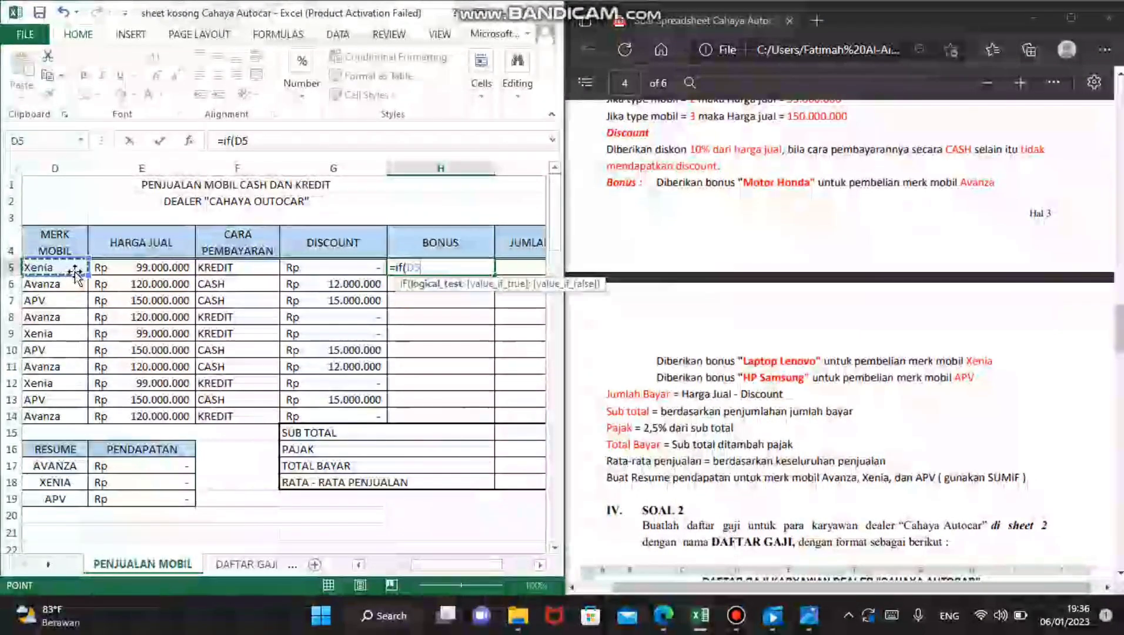
type("=\"")
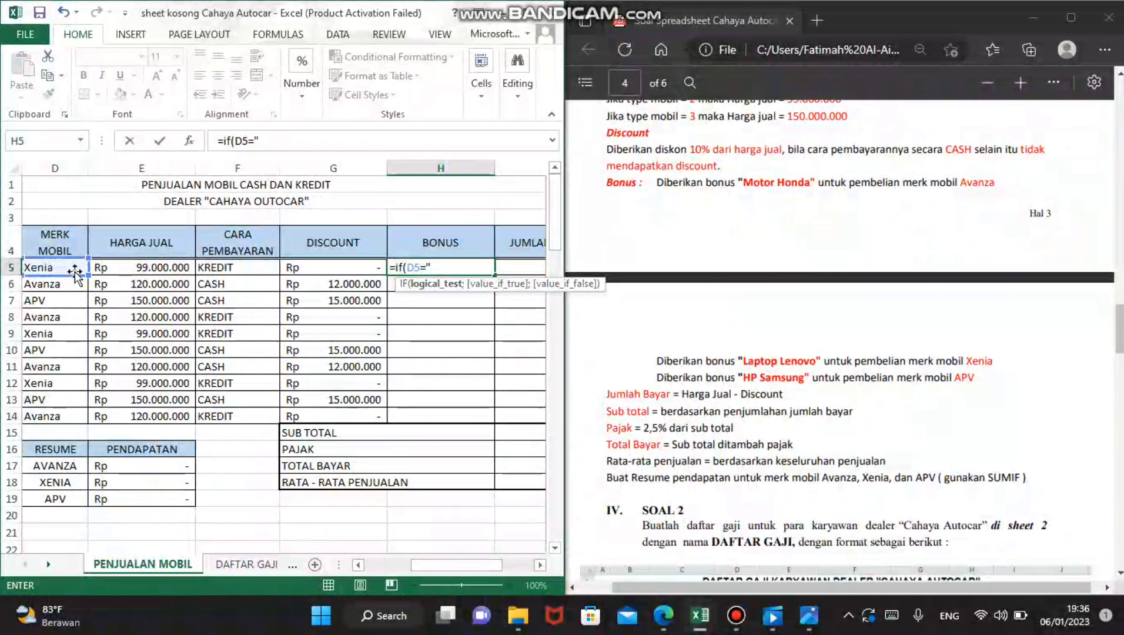
type("Avanz")
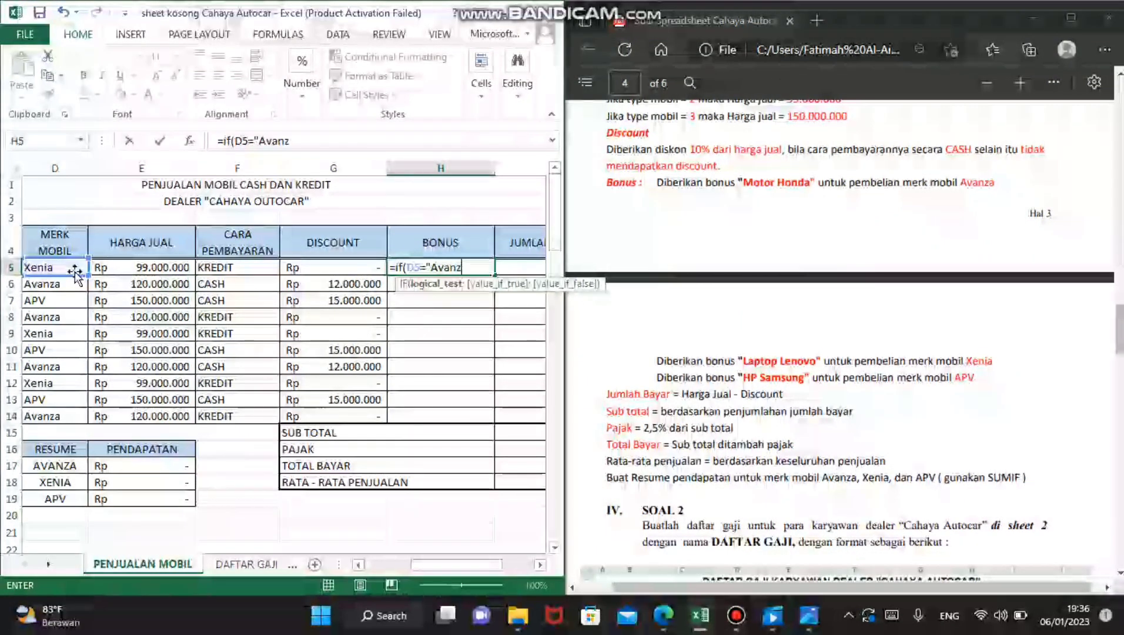
type("a\"")
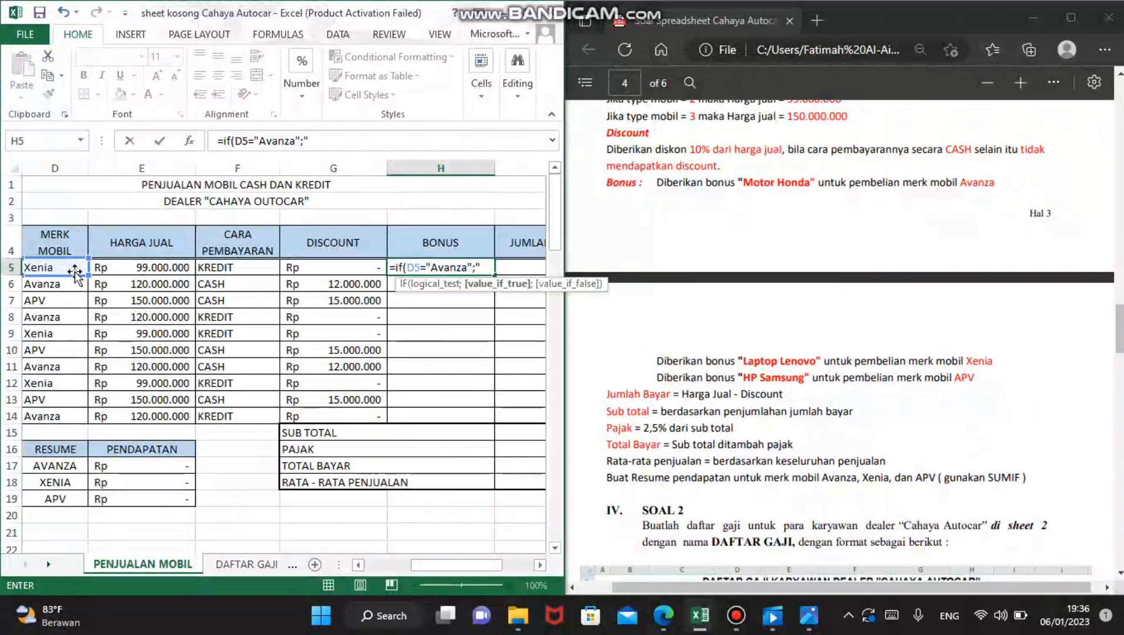
Add "Motor Honda" as the true result of the H5 formula's Avanza test
type(";\"")
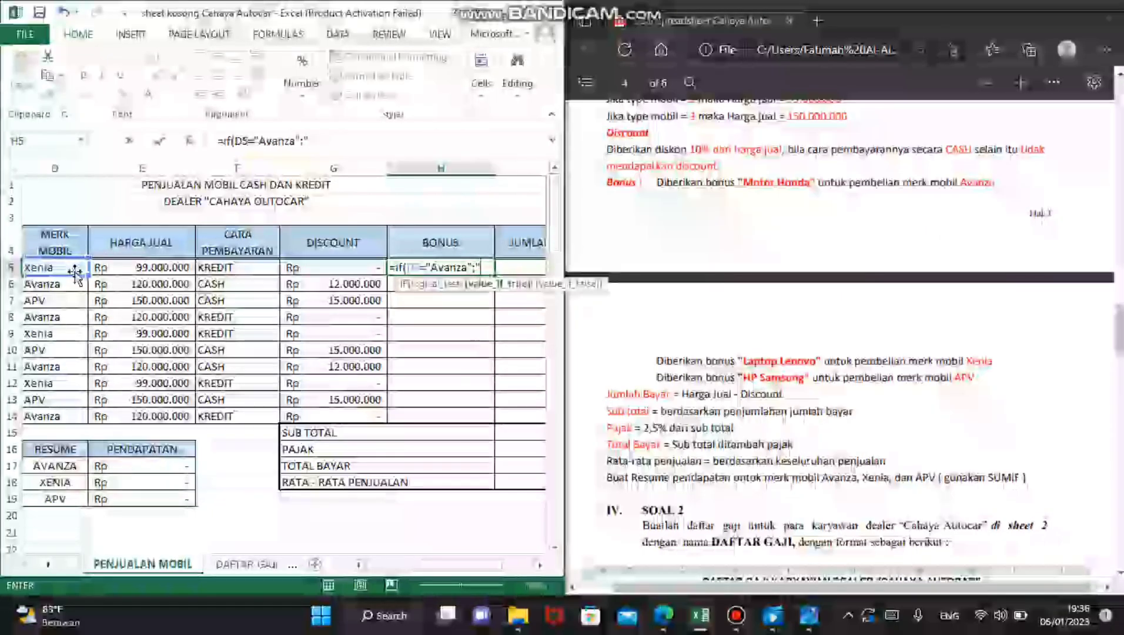
type("Motor")
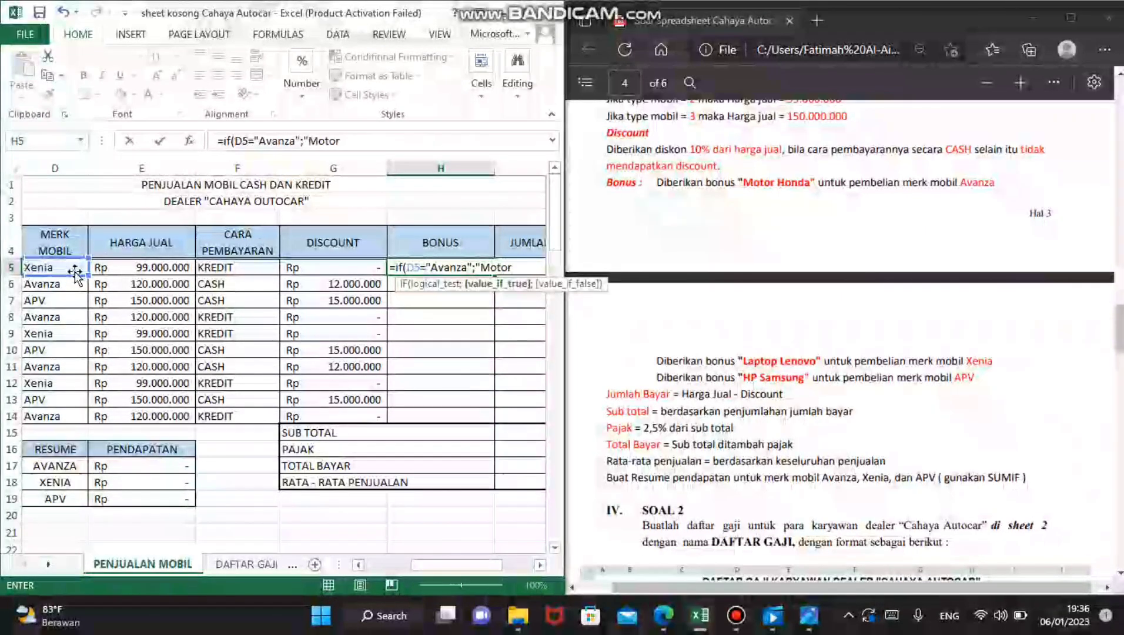
type(" Honda")
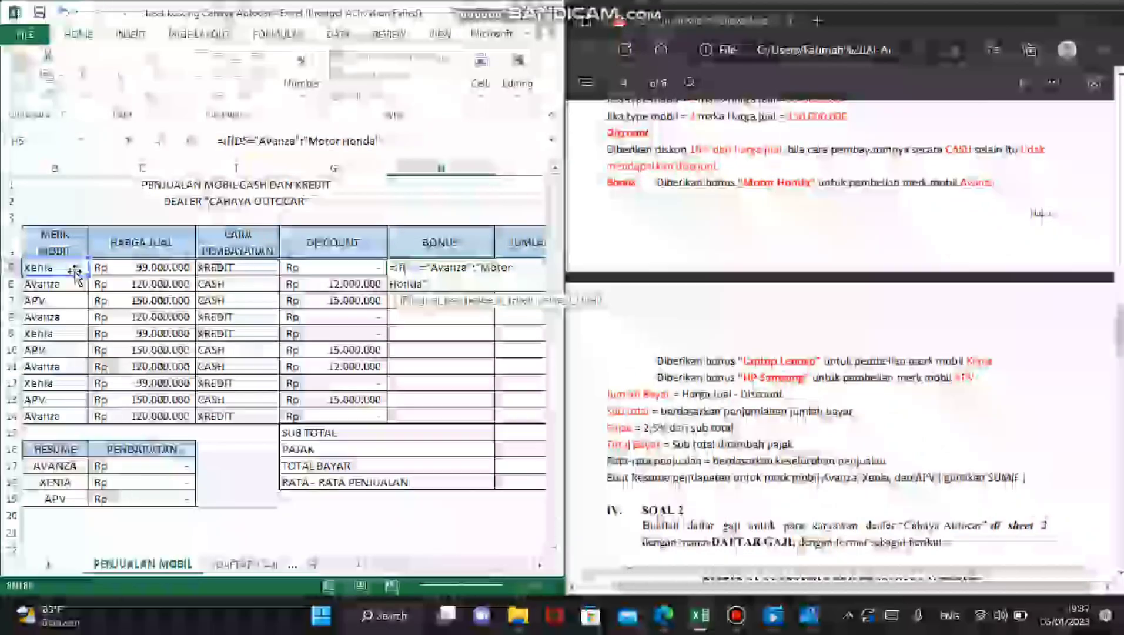
type("\"")
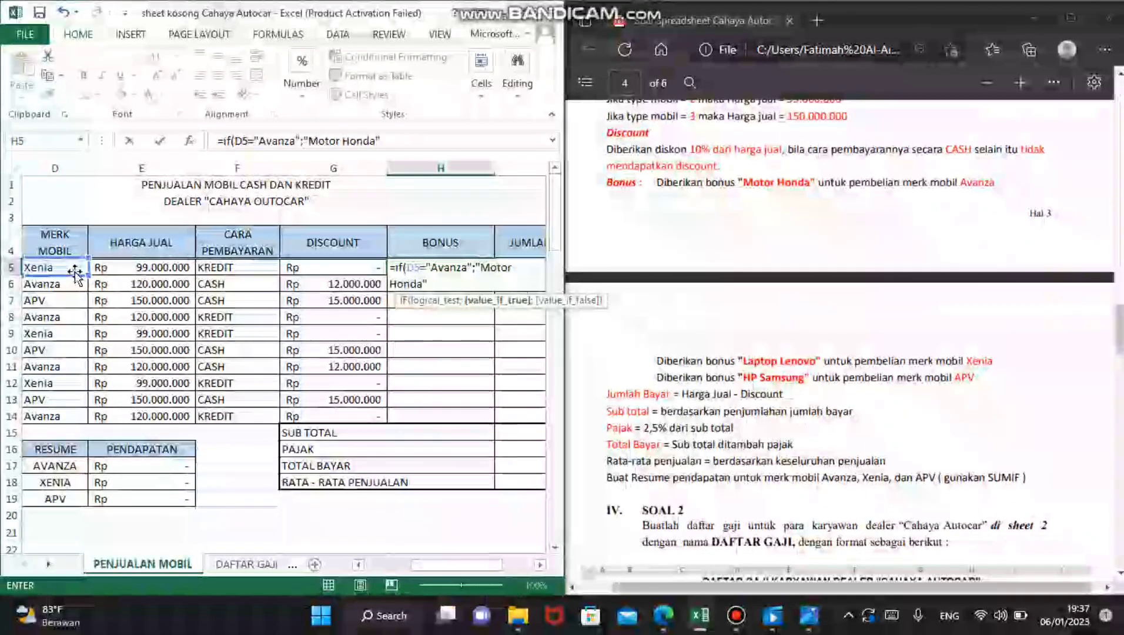
Nest a second IF in the H5 formula's false branch, testing whether D5 equals "Xenia"
type(";")
type("I")
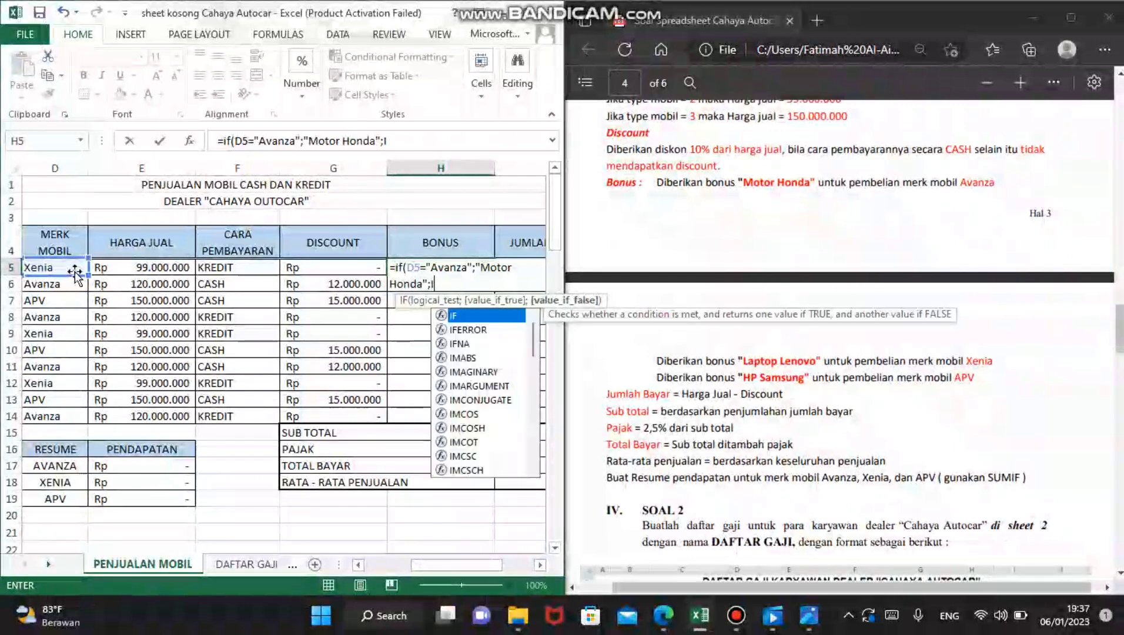
type("F(")
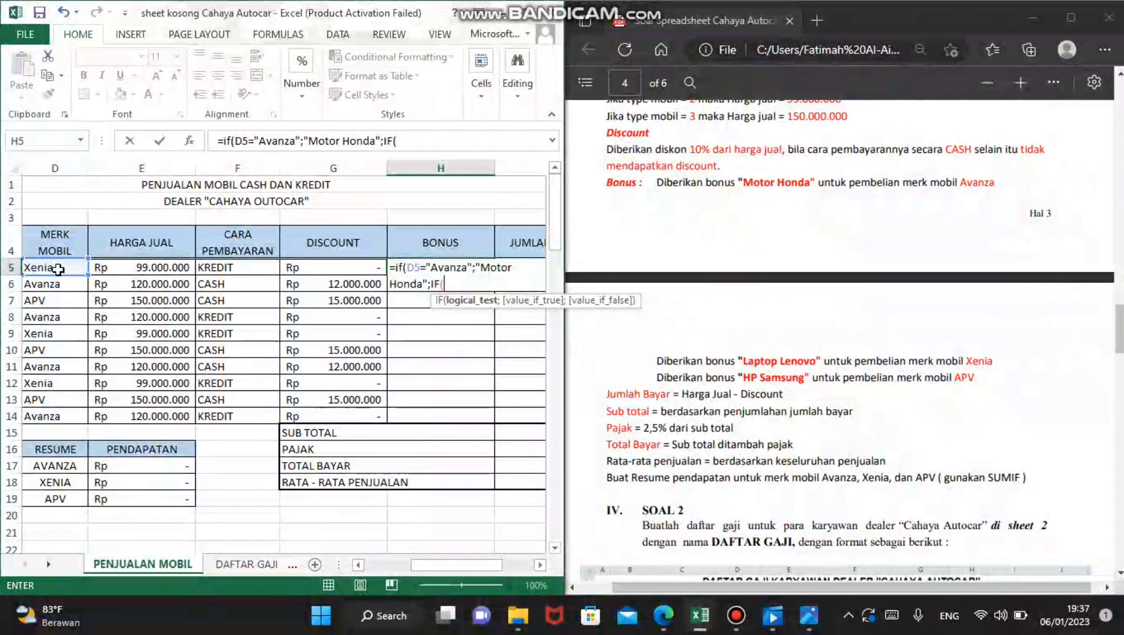
type("D5=")
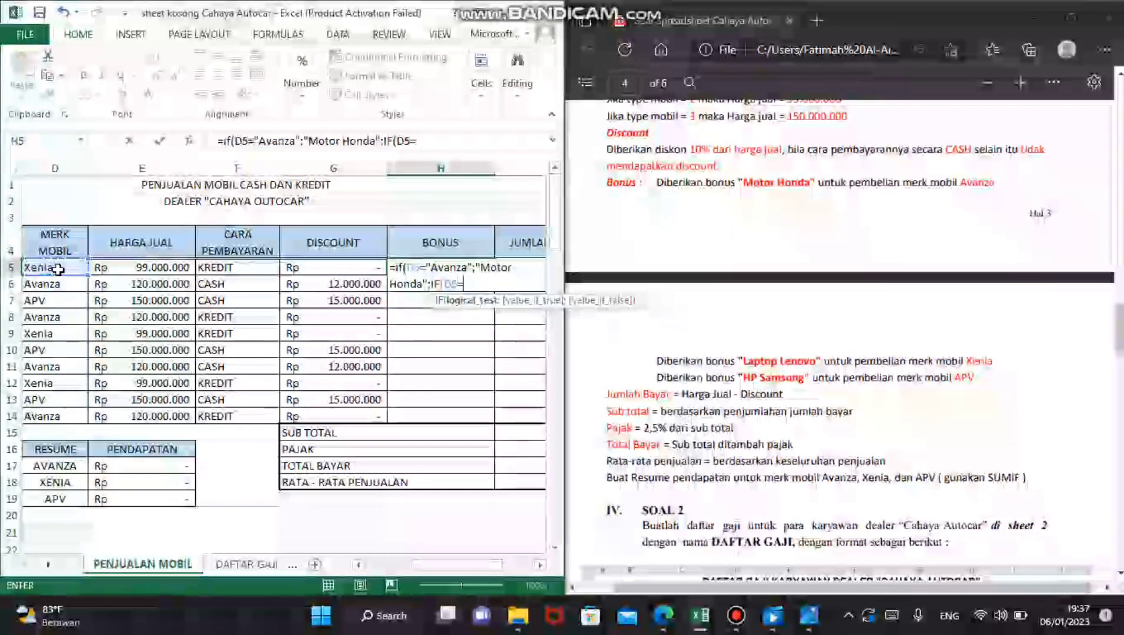
type("\"XE")
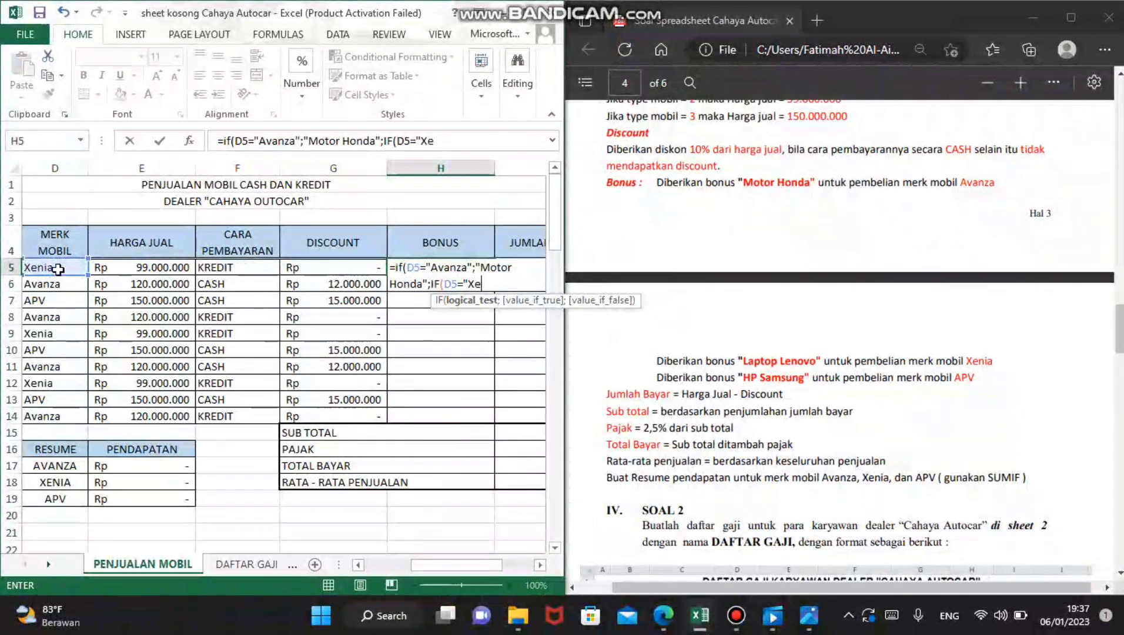
type("nia\"")
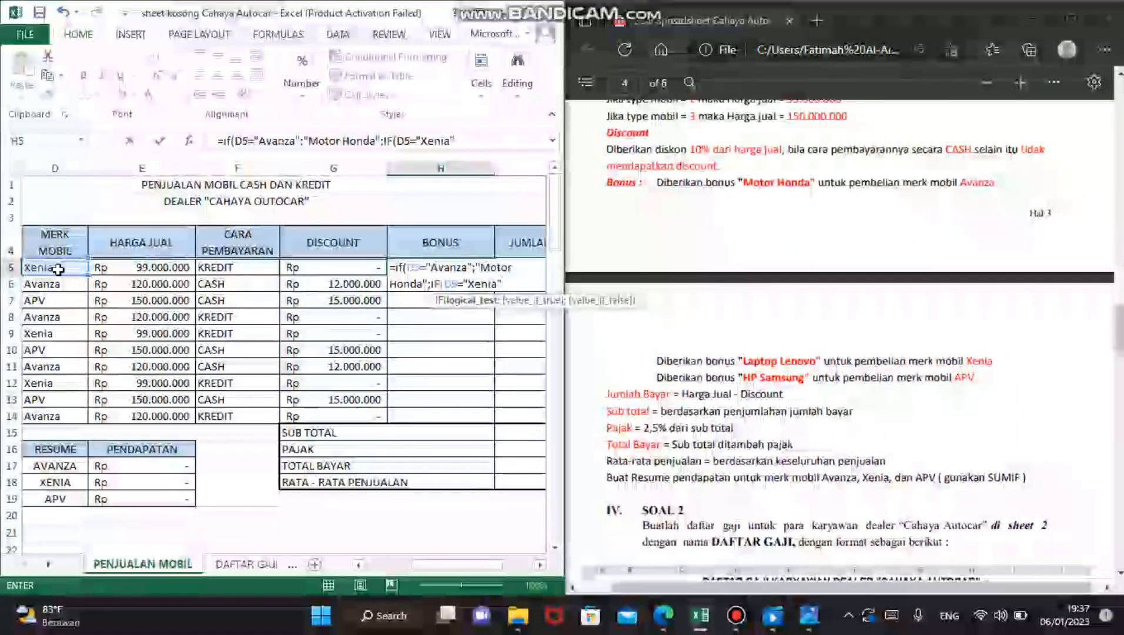
Add "Laptop Lenovo" as the true result of the H5 formula's Xenia test
type(";\"")
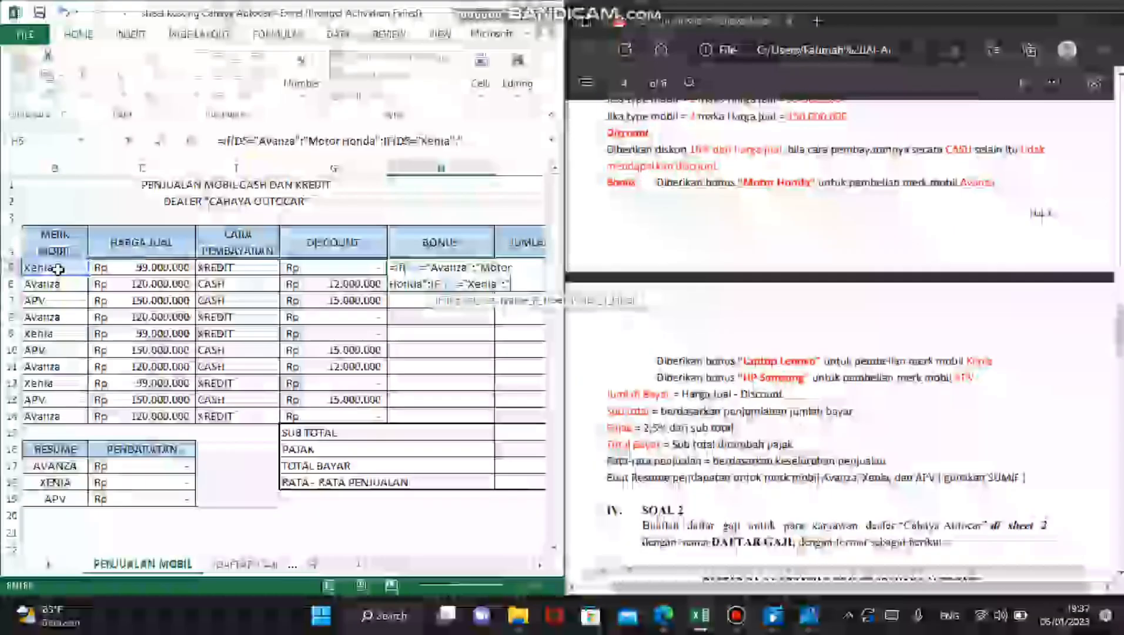
type("Lap")
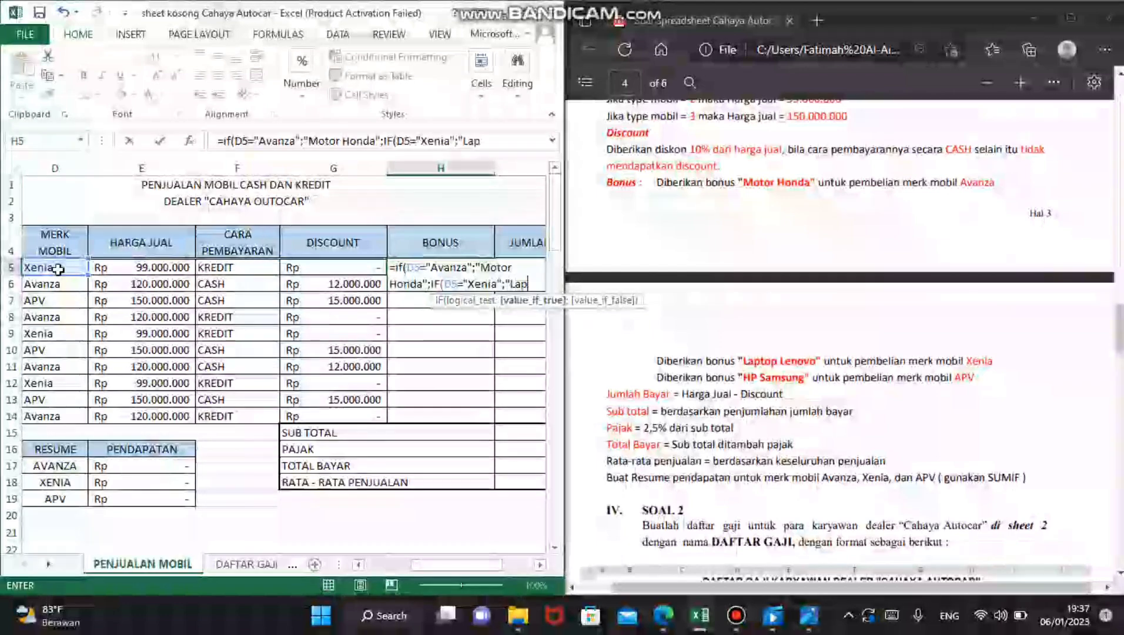
type("top L")
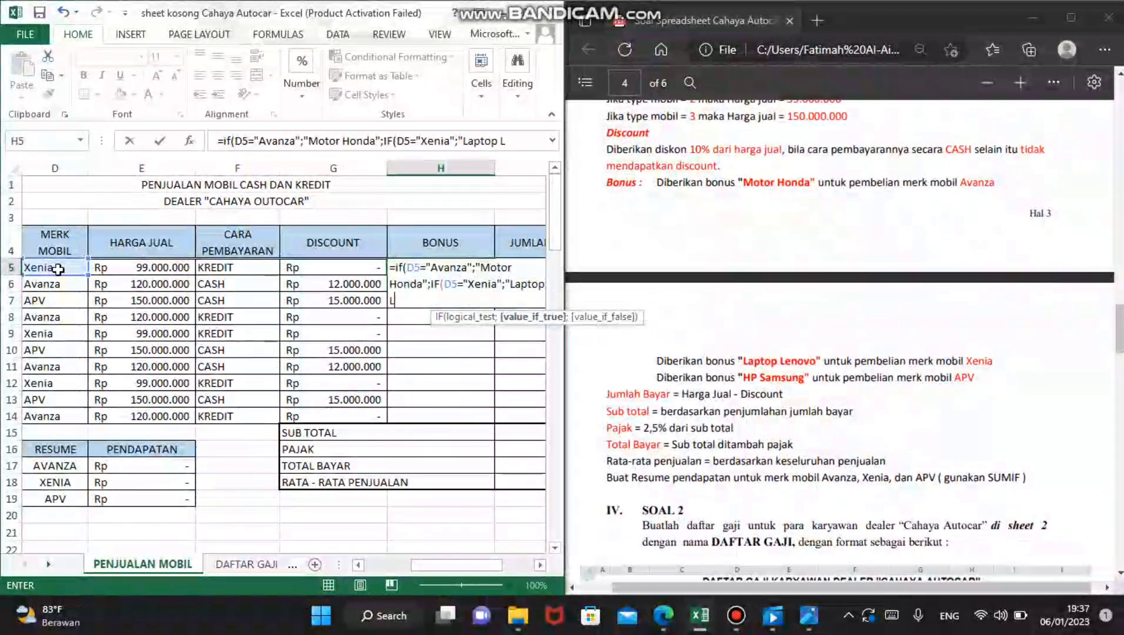
type("enovo")
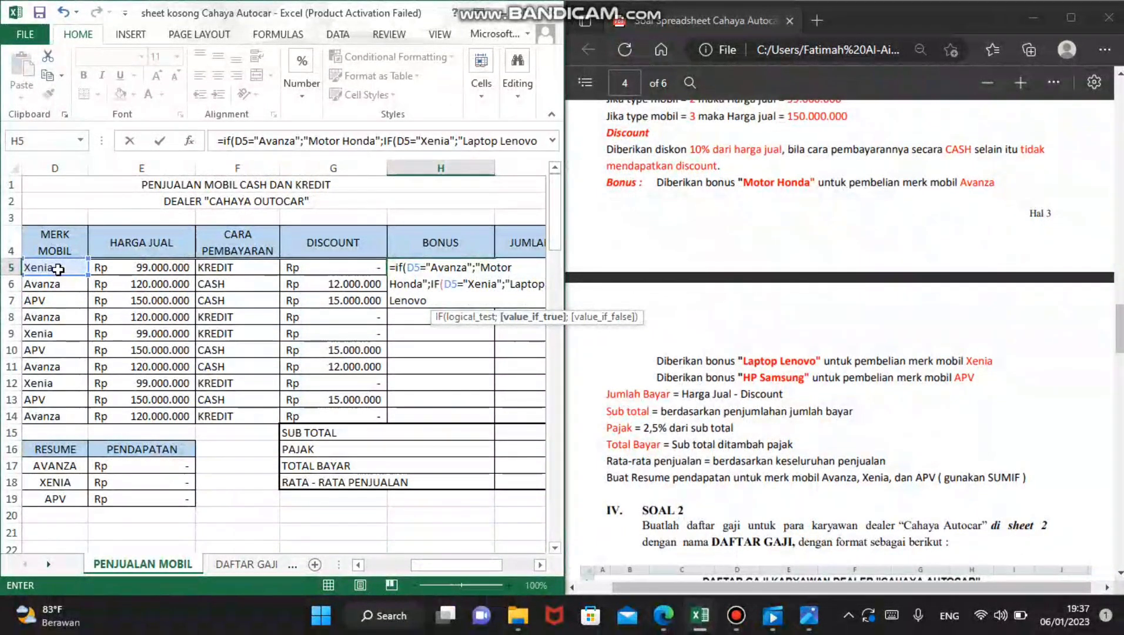
type("\"")
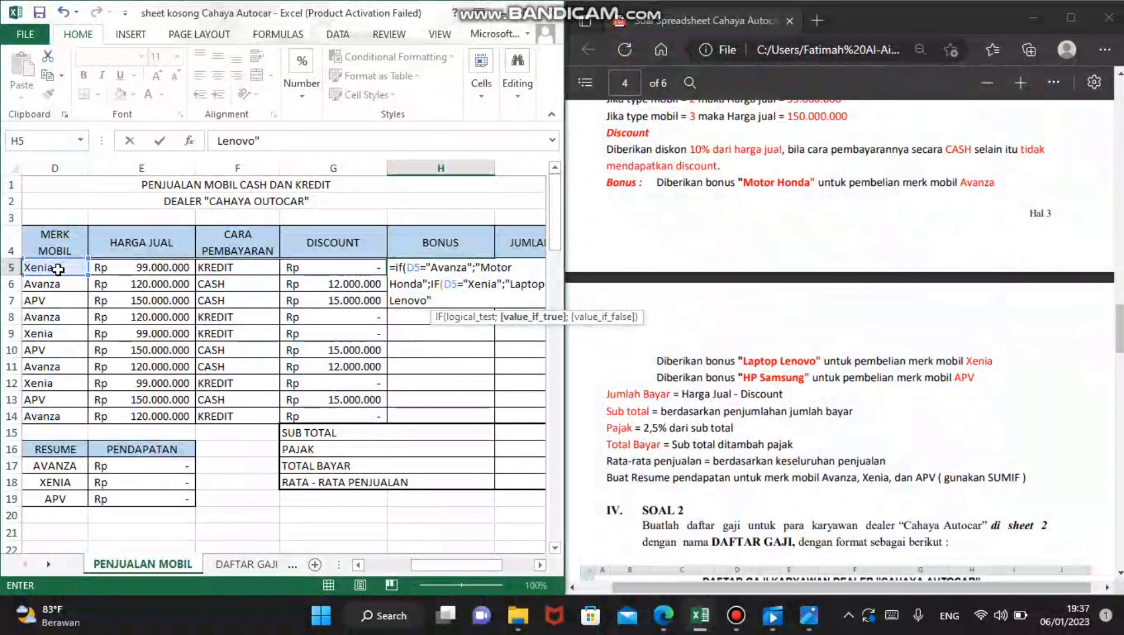
Complete the H5 Bonus formula with "HP Samsung" as the remaining result, and fill it down through H14
type(";")
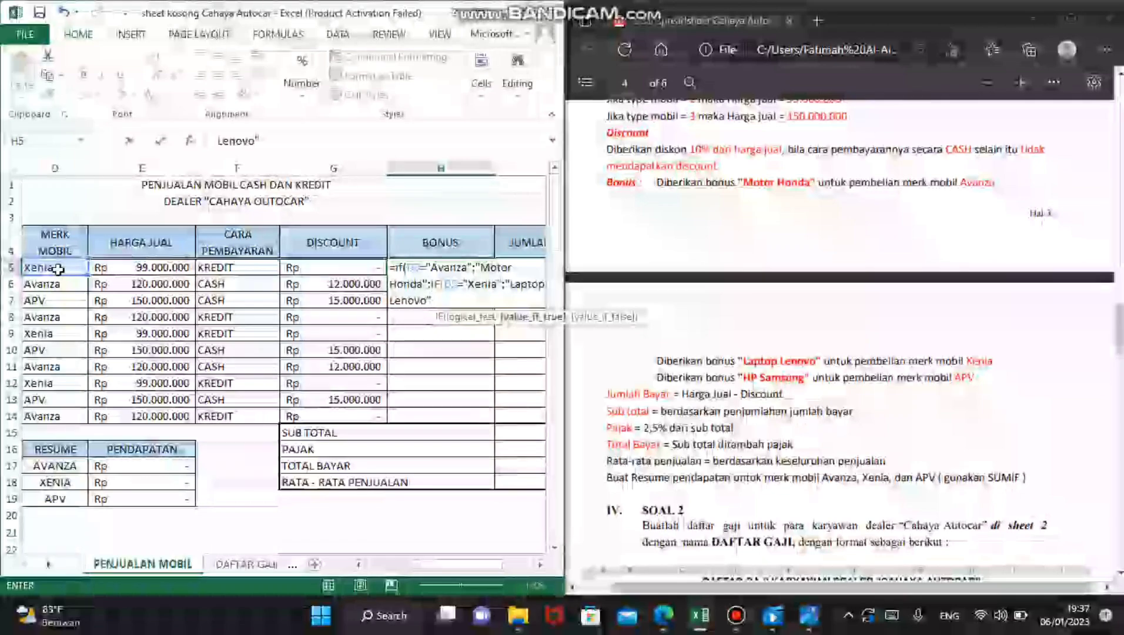
type("\"")
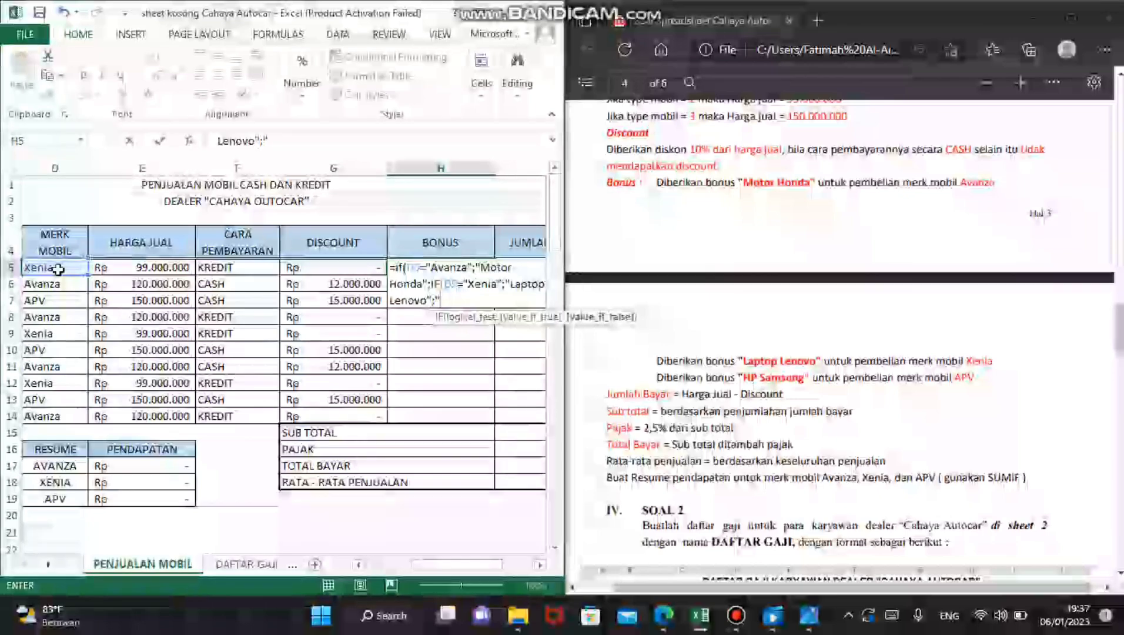
type("HP Sam")
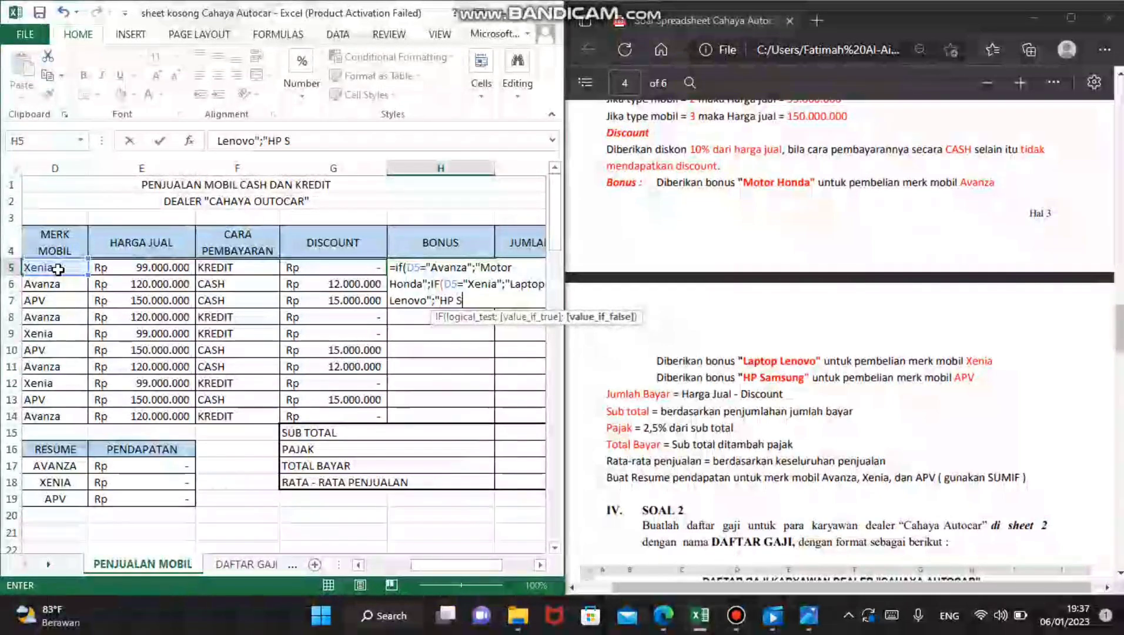
type("\"")
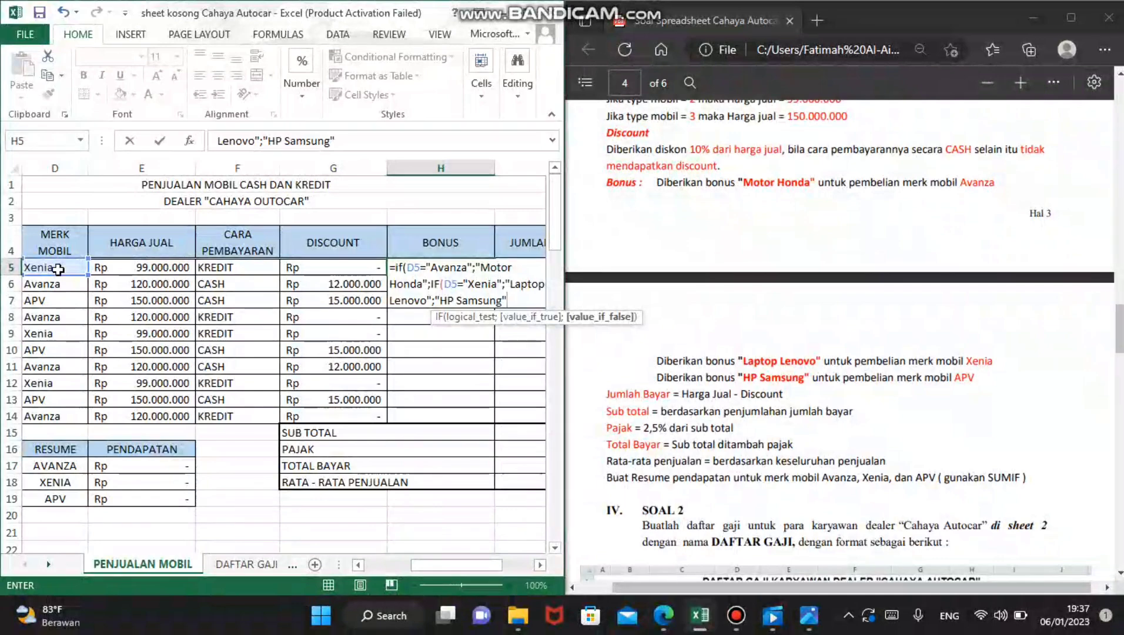
key("Return")
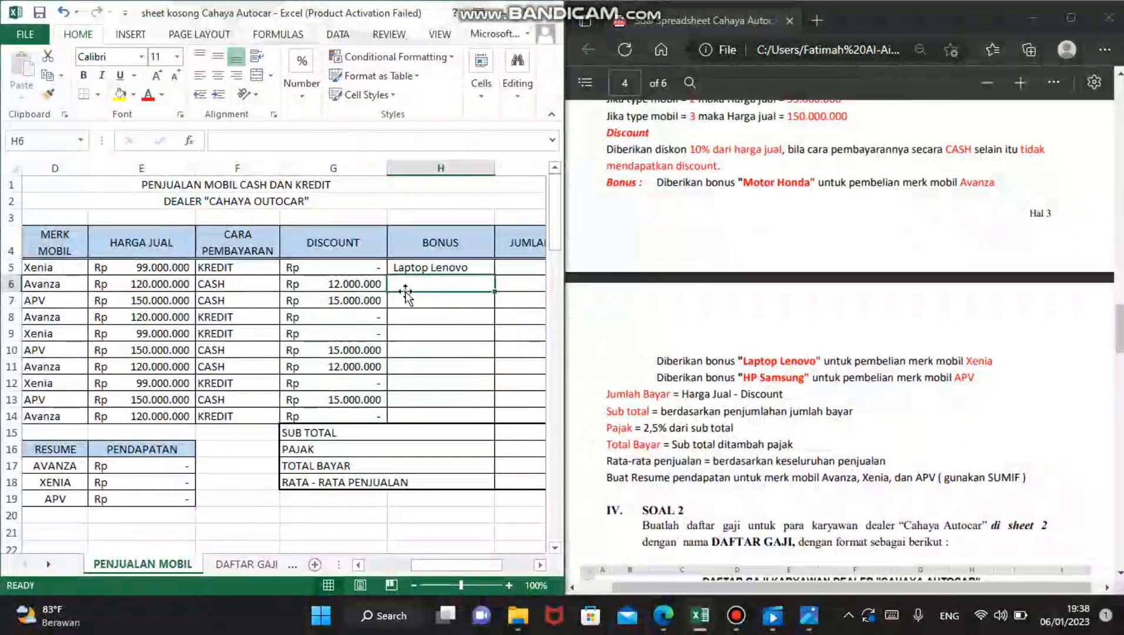
left_click(450, 271)
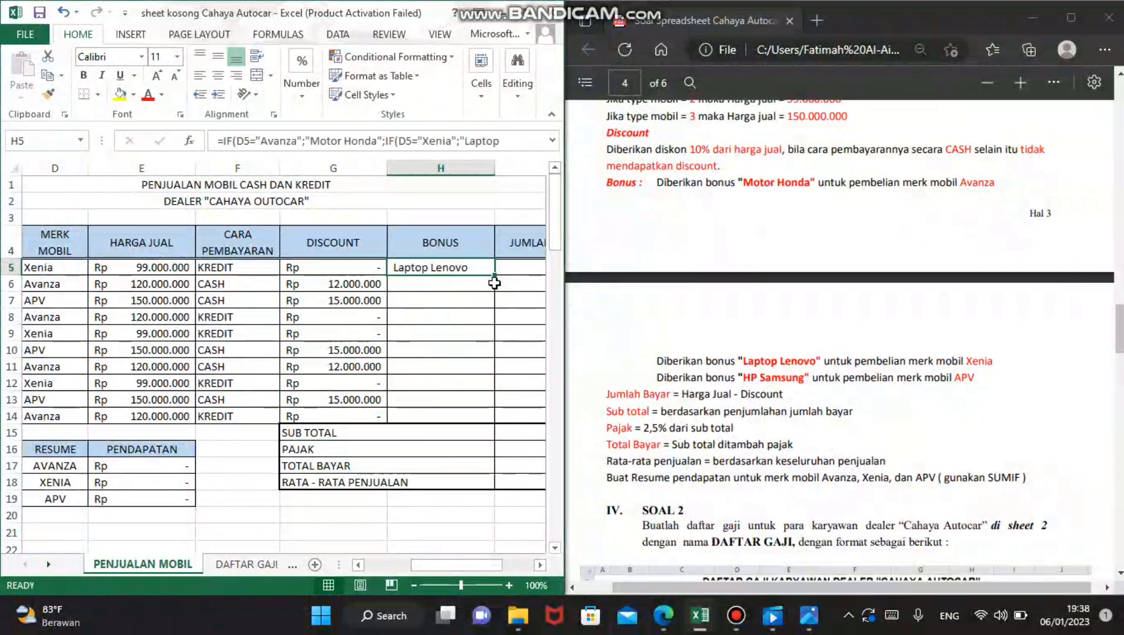
left_click_drag(497, 275, 497, 419)
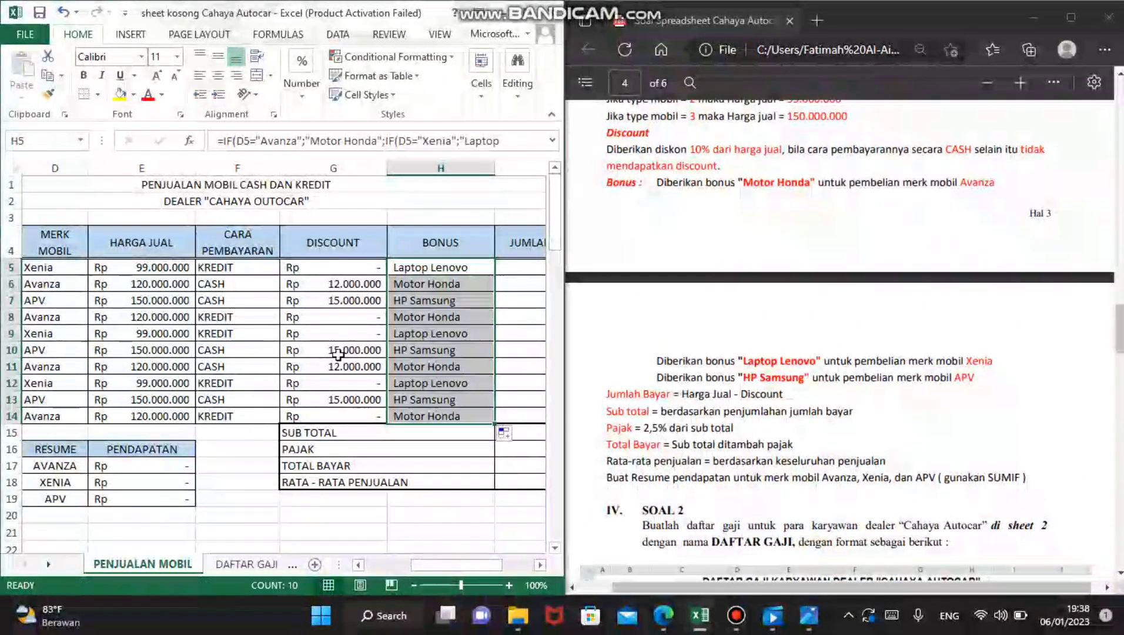
left_click(381, 283)
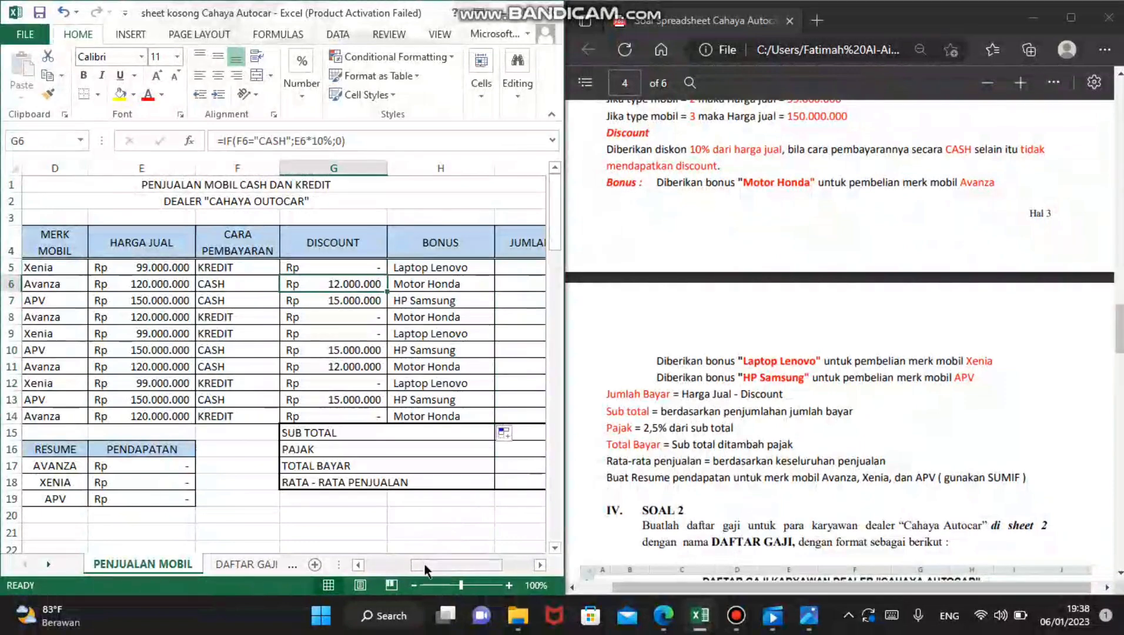
Enter =E5-G5 in I5 of the Jumlah Bayar column and fill it down through I14
left_click_drag(425, 569, 458, 568)
left_click(404, 275)
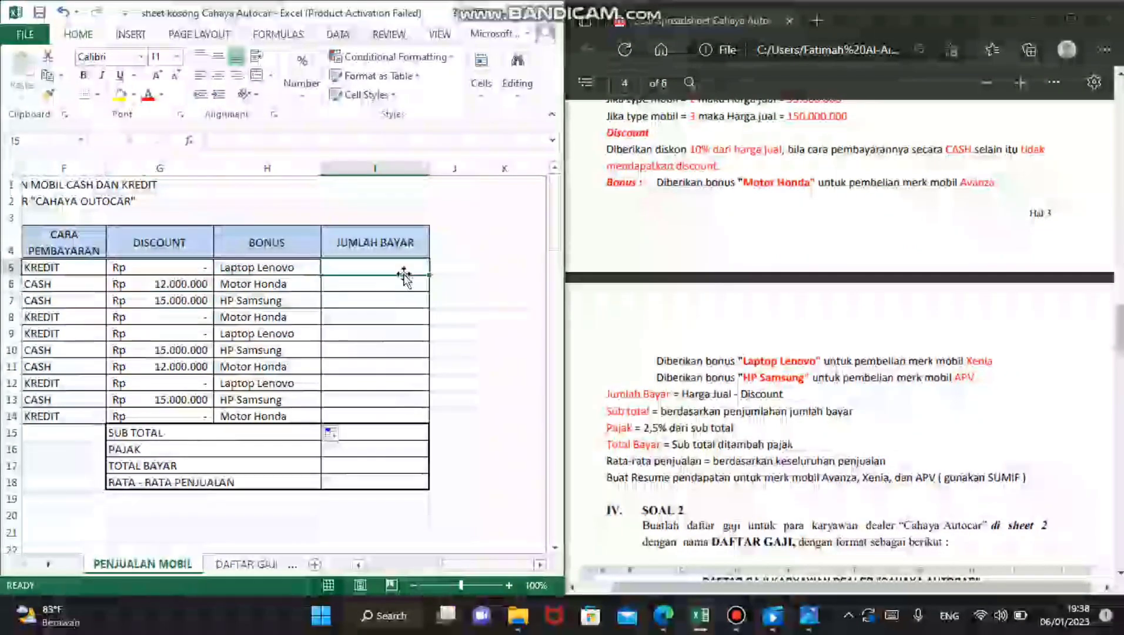
left_click_drag(458, 564, 381, 566)
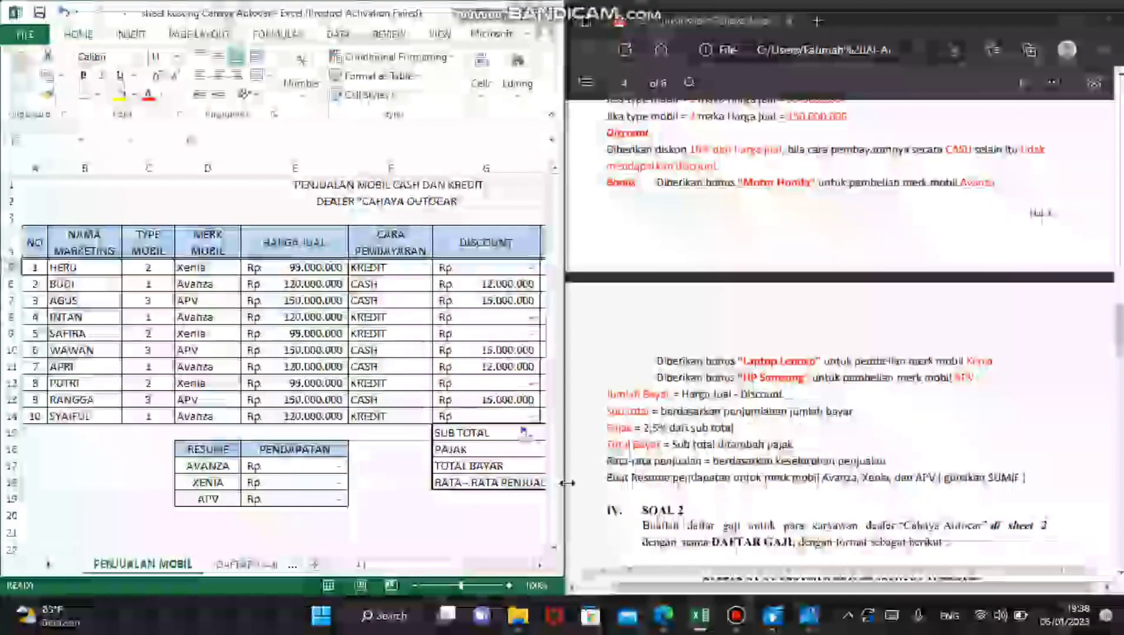
left_click_drag(452, 565, 507, 528)
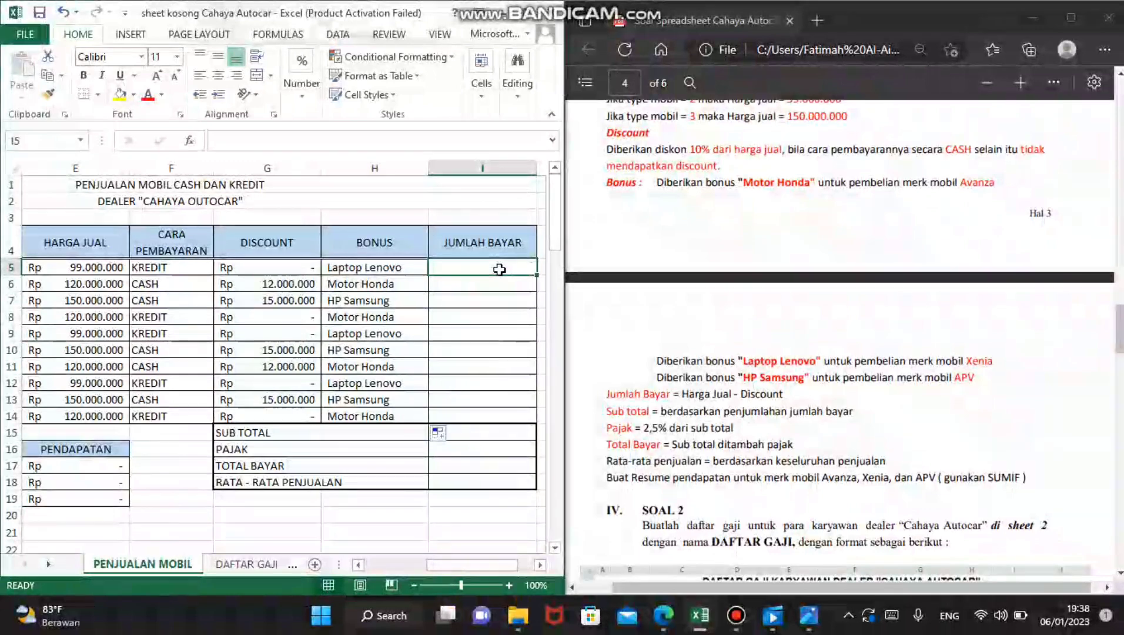
type("=")
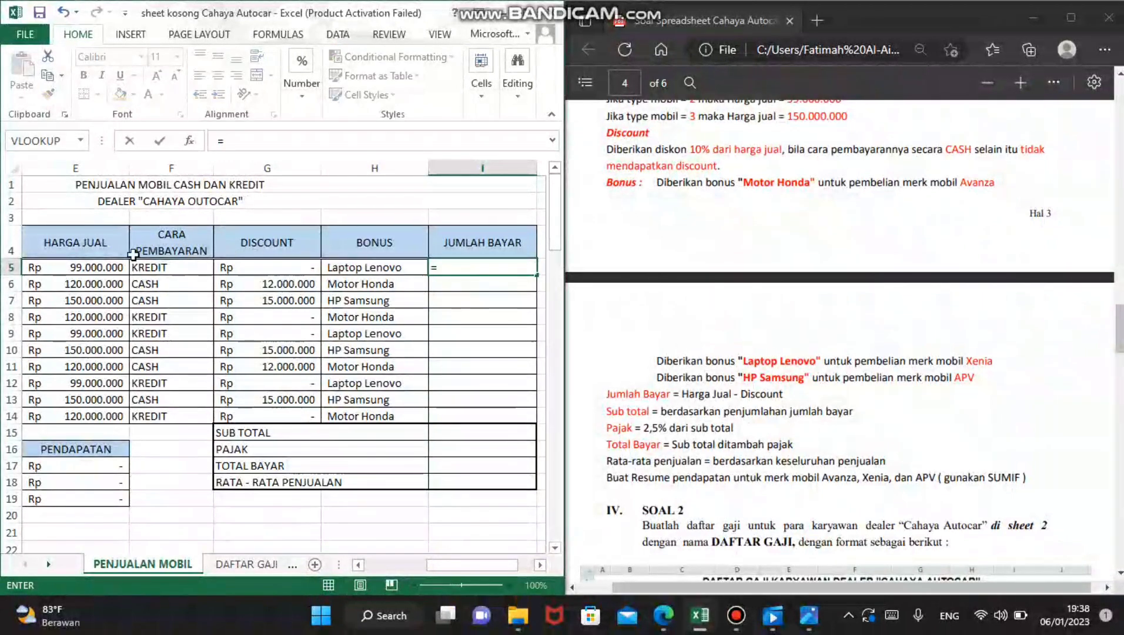
left_click(106, 267)
type("-")
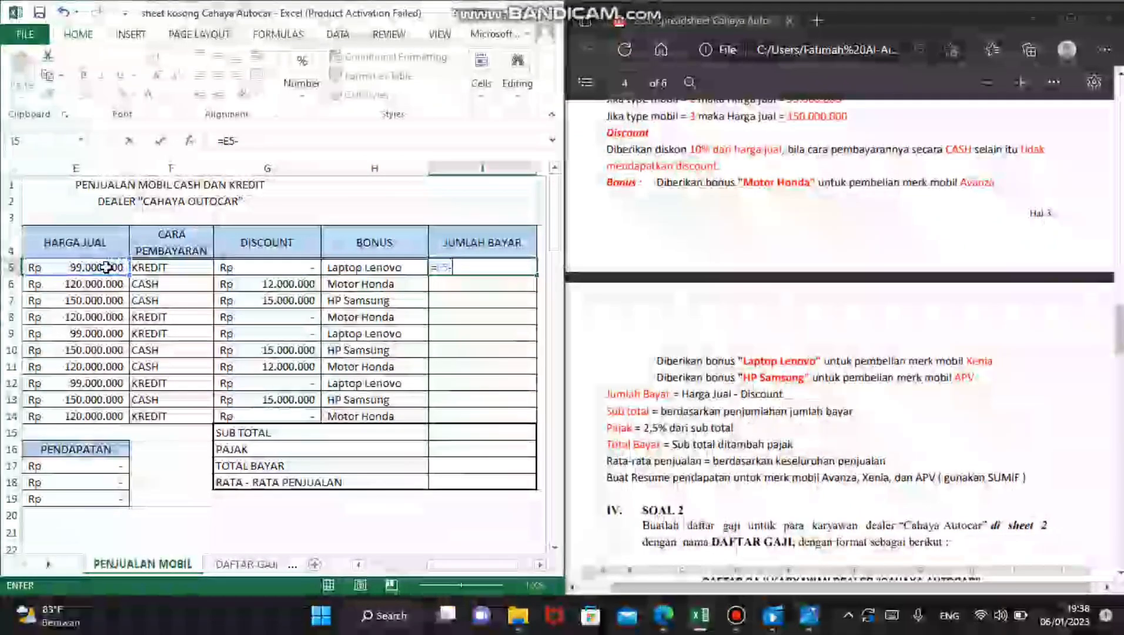
left_click(256, 272)
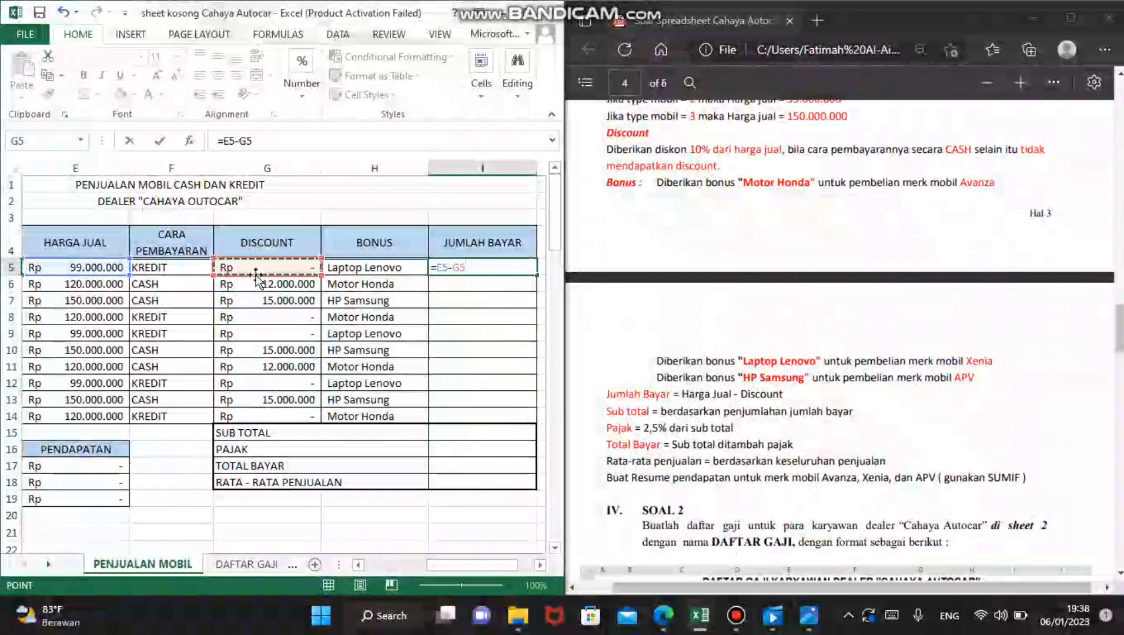
key("Return")
left_click(507, 262)
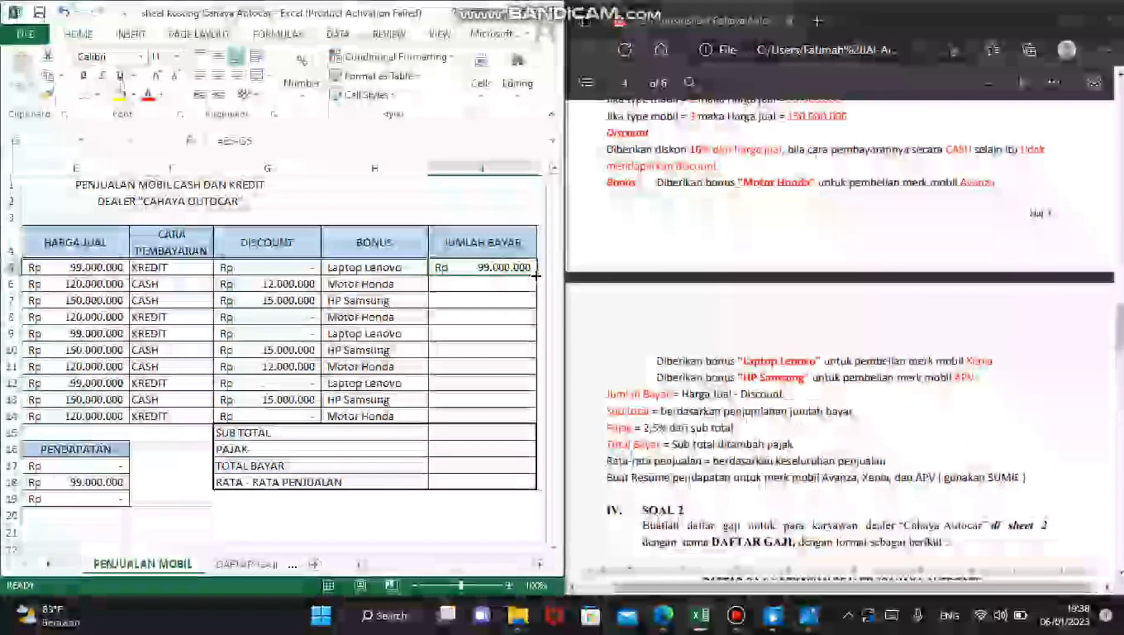
left_click_drag(537, 274, 540, 420)
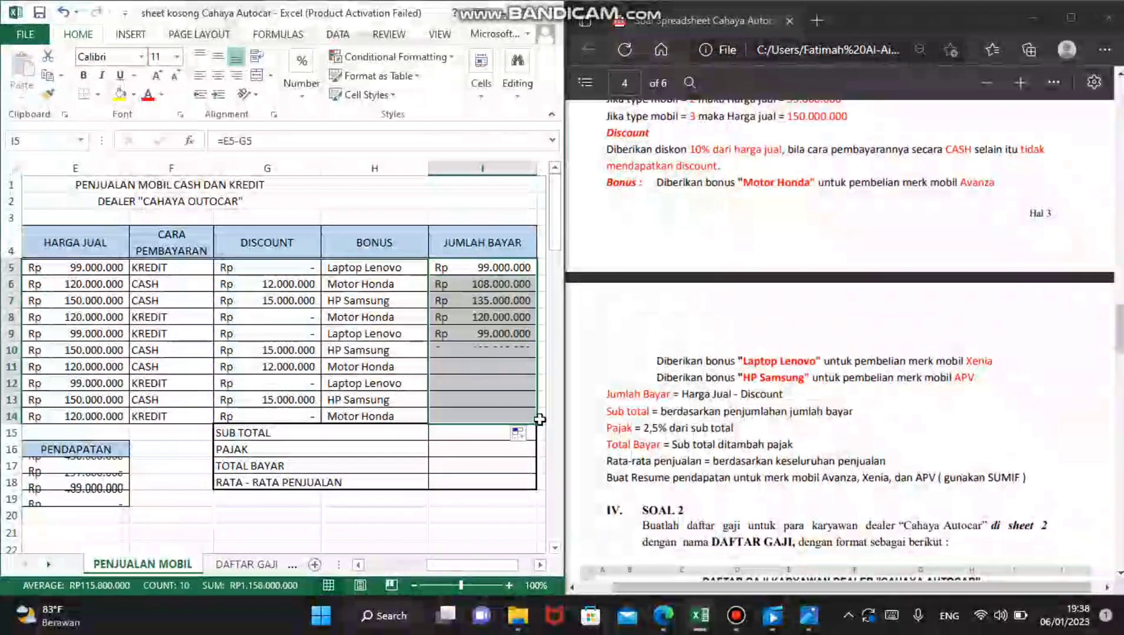
Calculate the Sub Total in I15 with a SUM of I5:I14
left_click(477, 431)
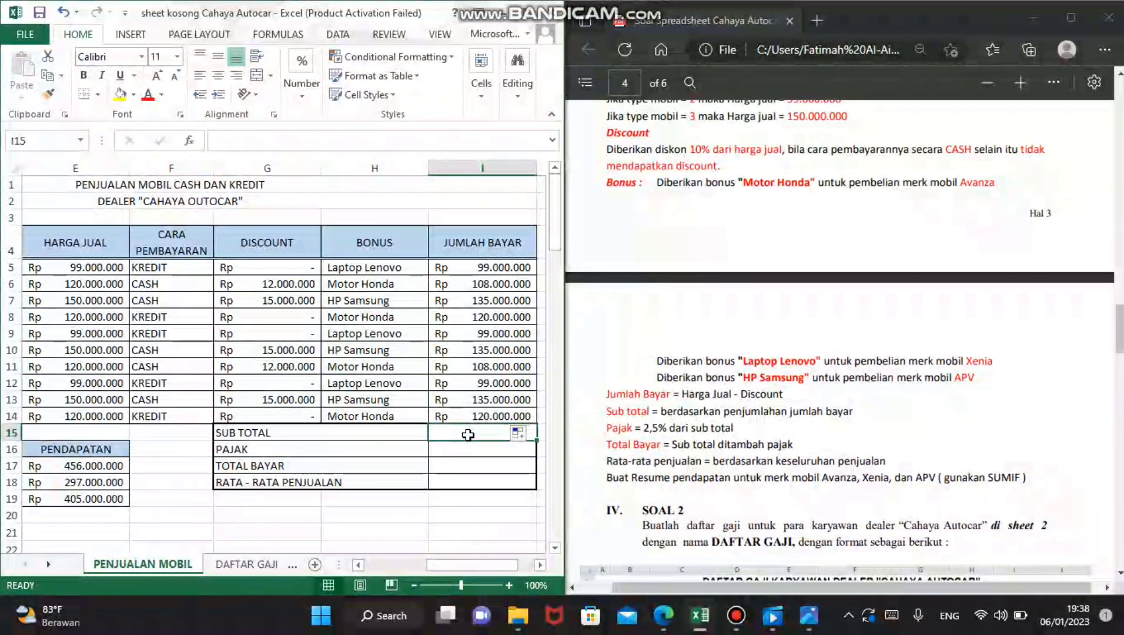
type("=")
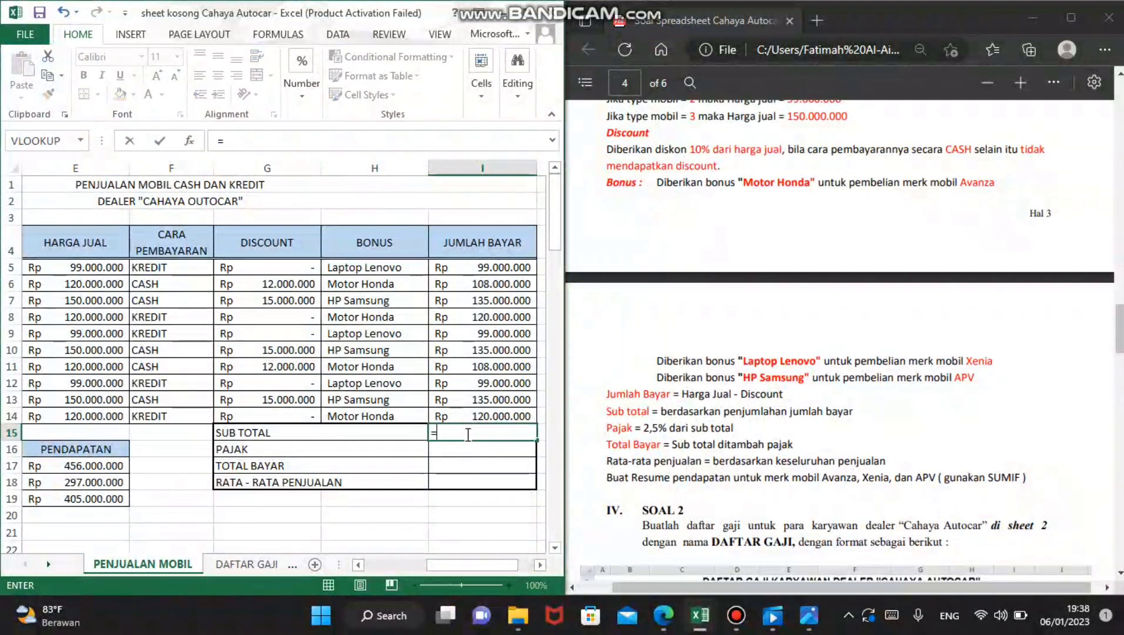
type("SU")
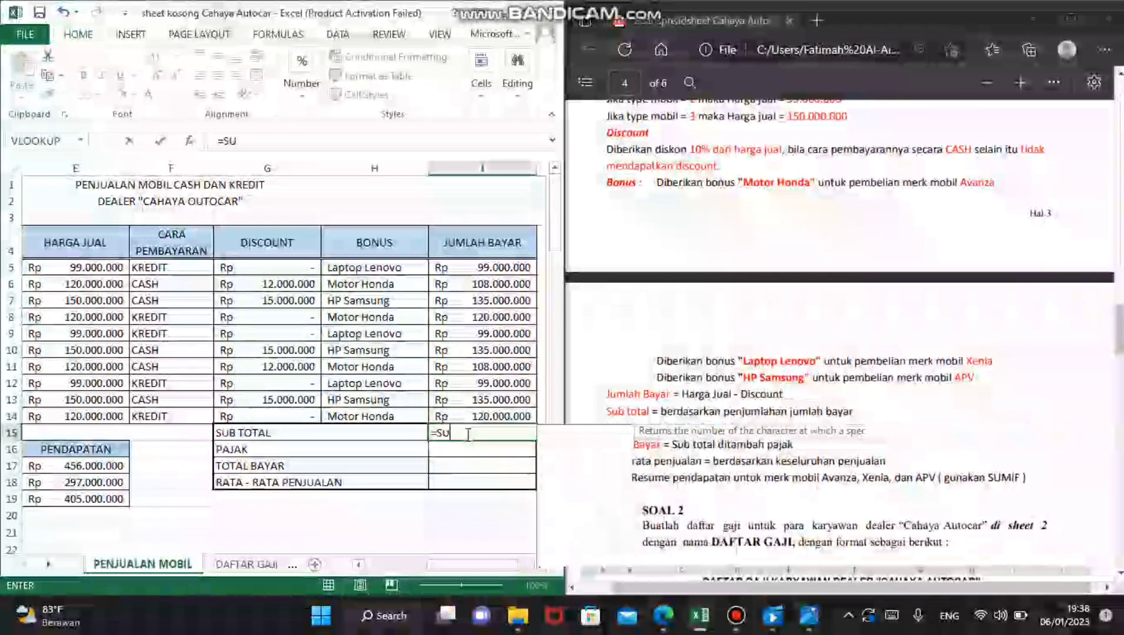
type("M(")
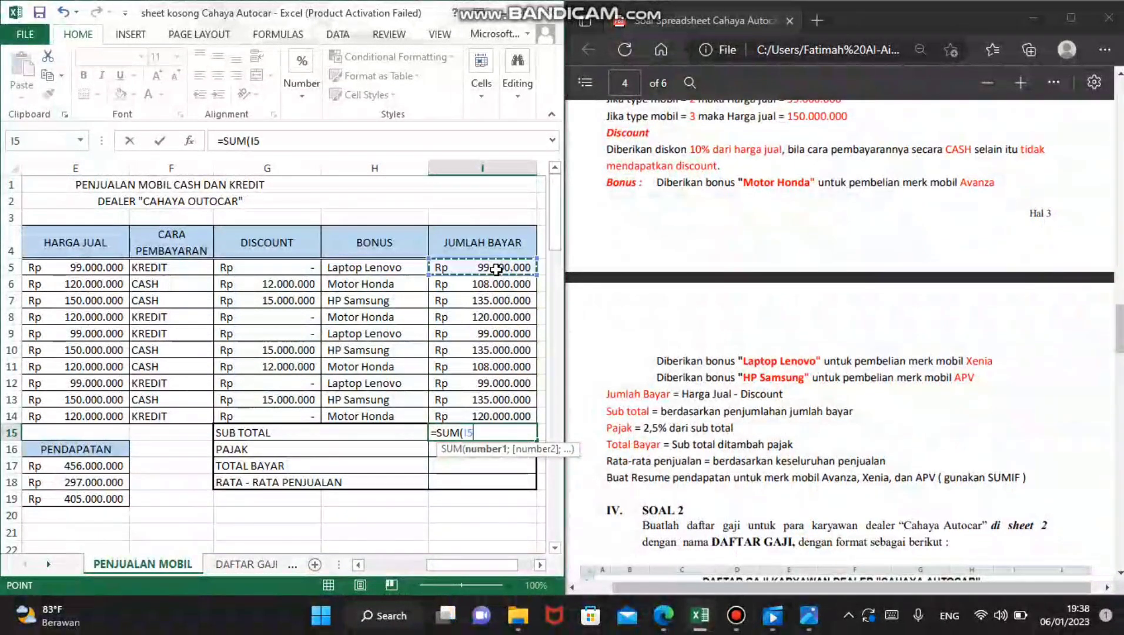
left_click_drag(497, 334, 503, 412)
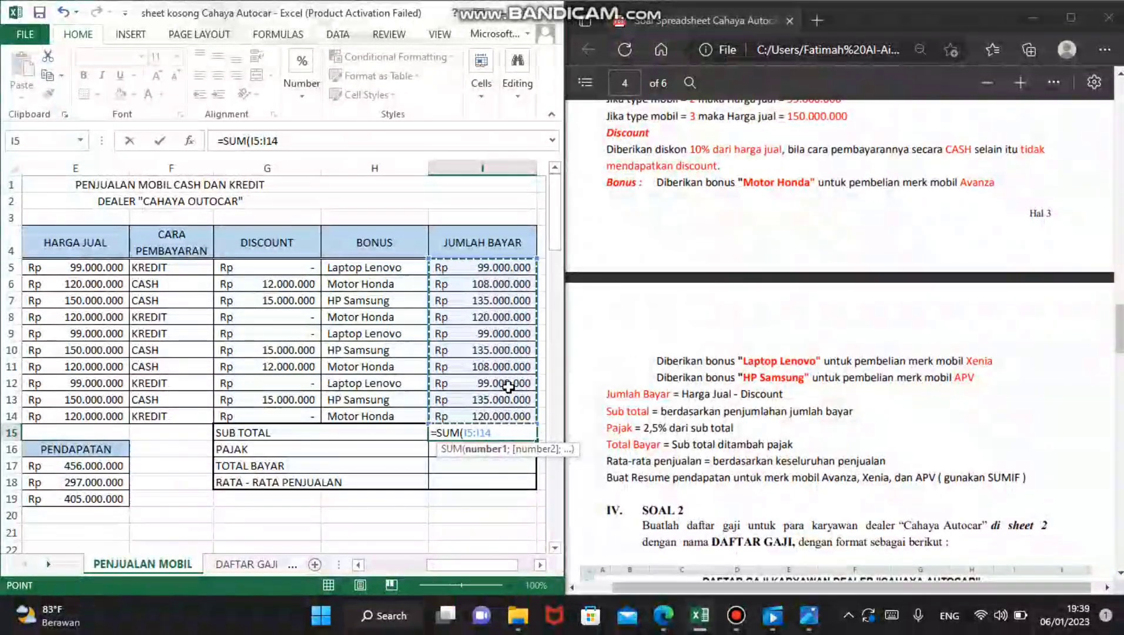
key("Return")
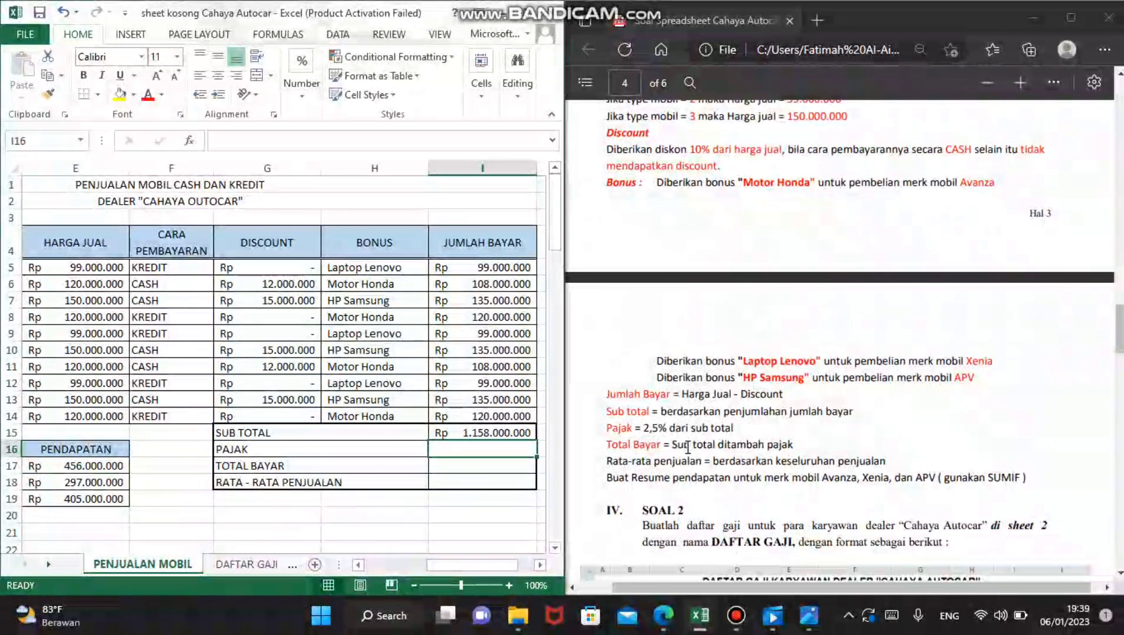
Calculate the Pajak in I16 as 2,5% of the Sub Total with =I15*2,5%
left_click(502, 445)
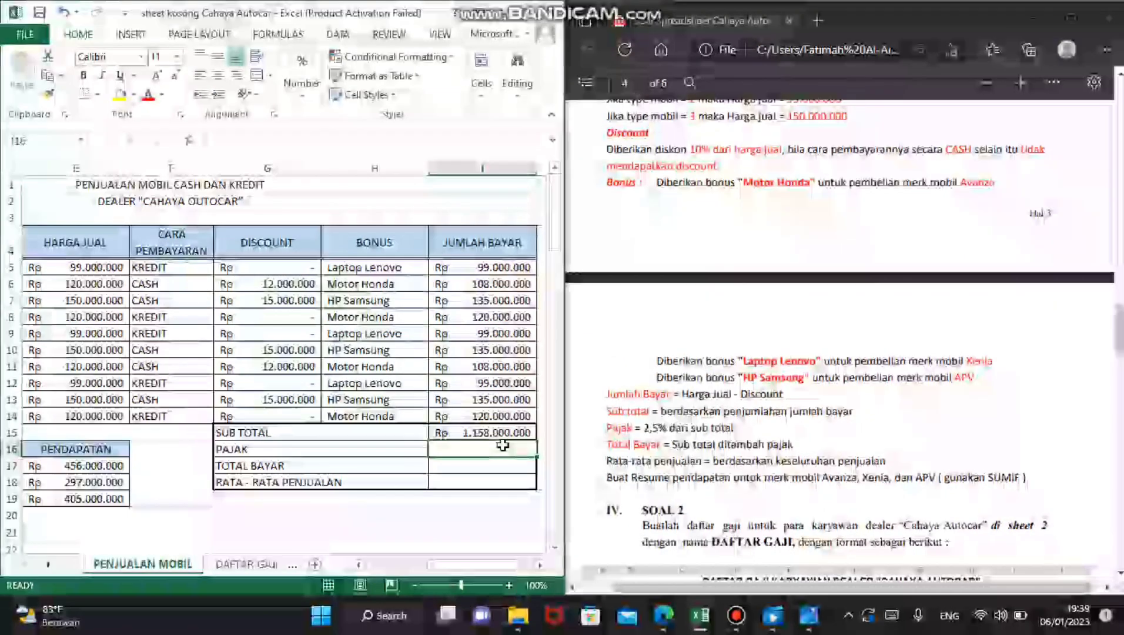
type("=")
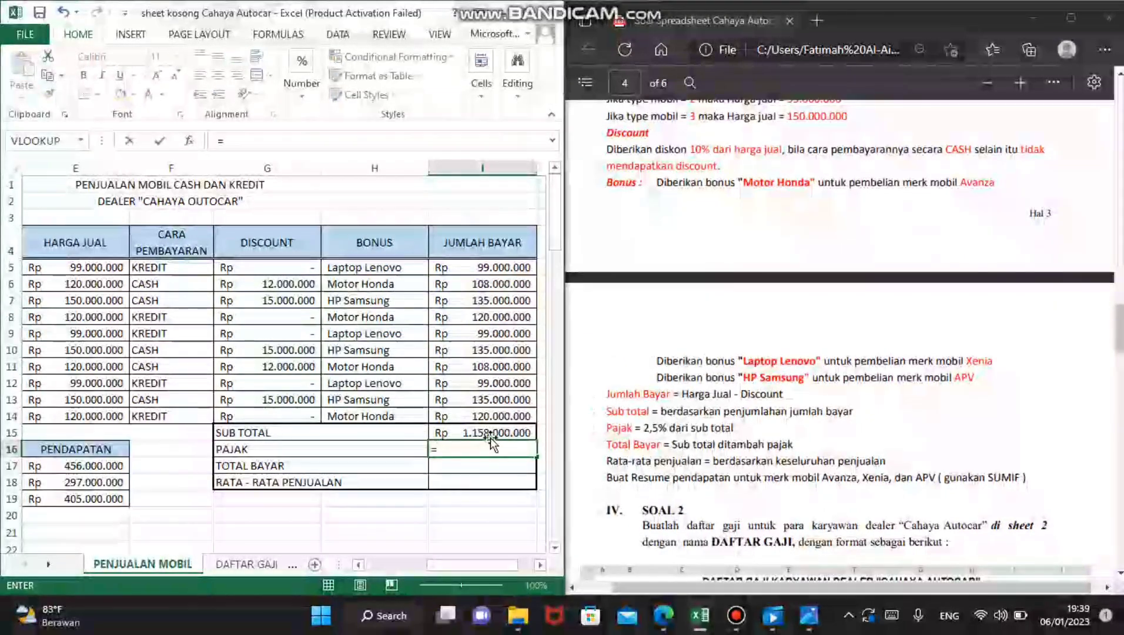
left_click(491, 433)
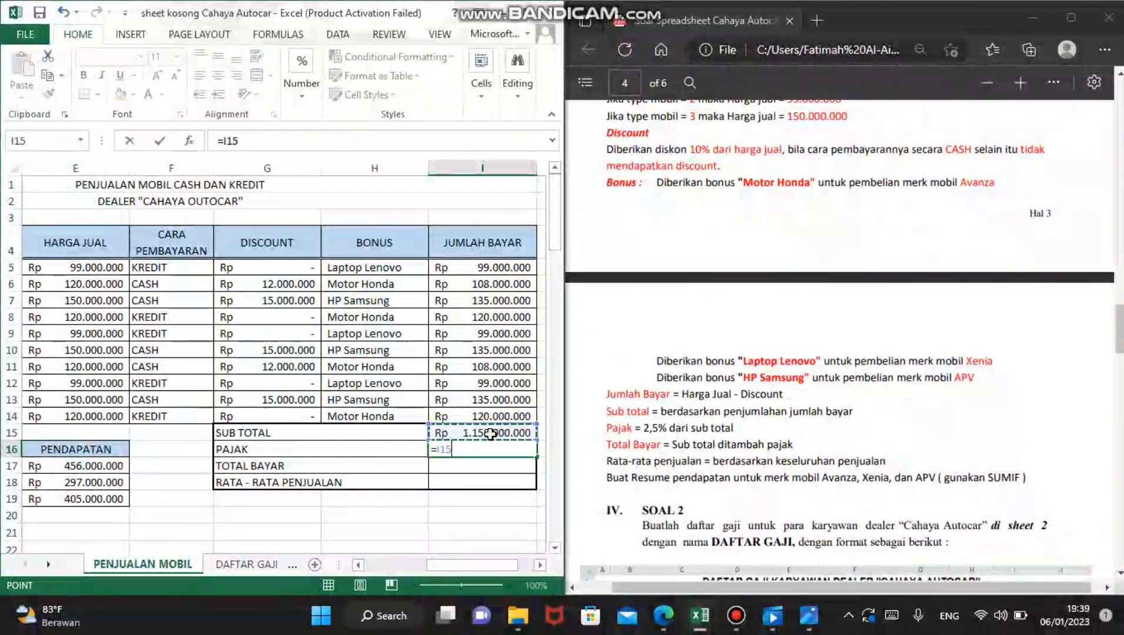
type("*")
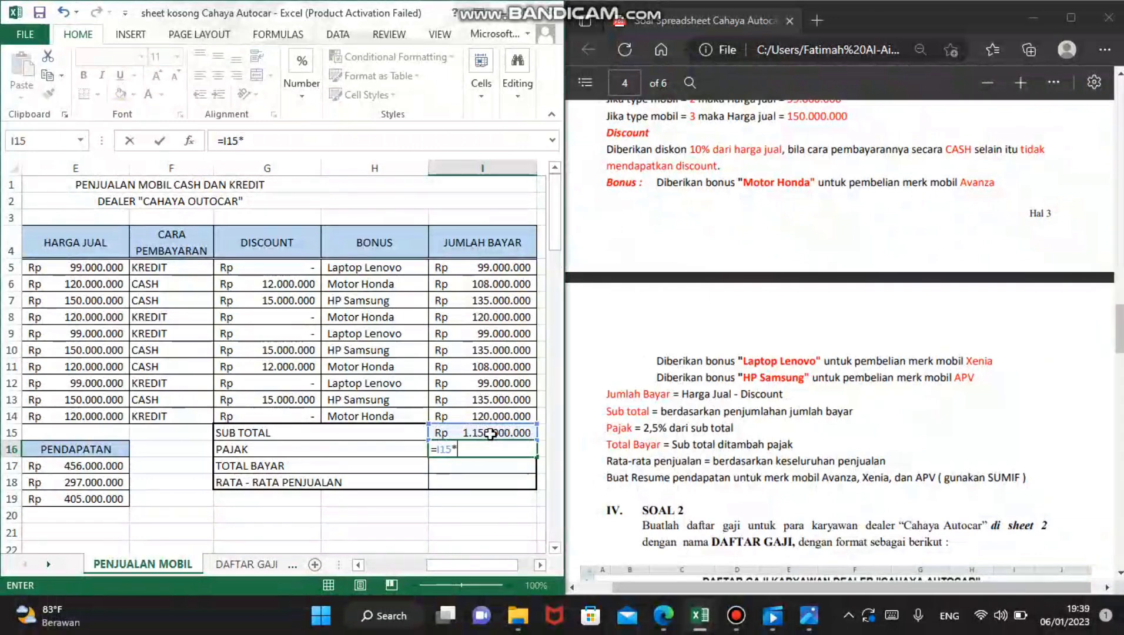
type("2,5")
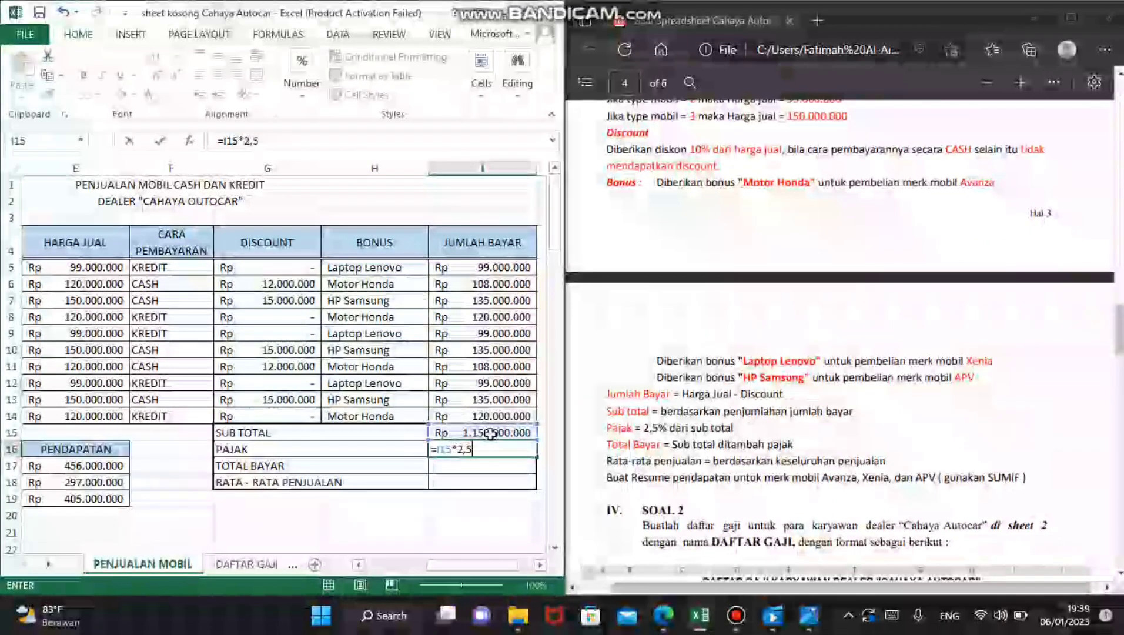
type("%")
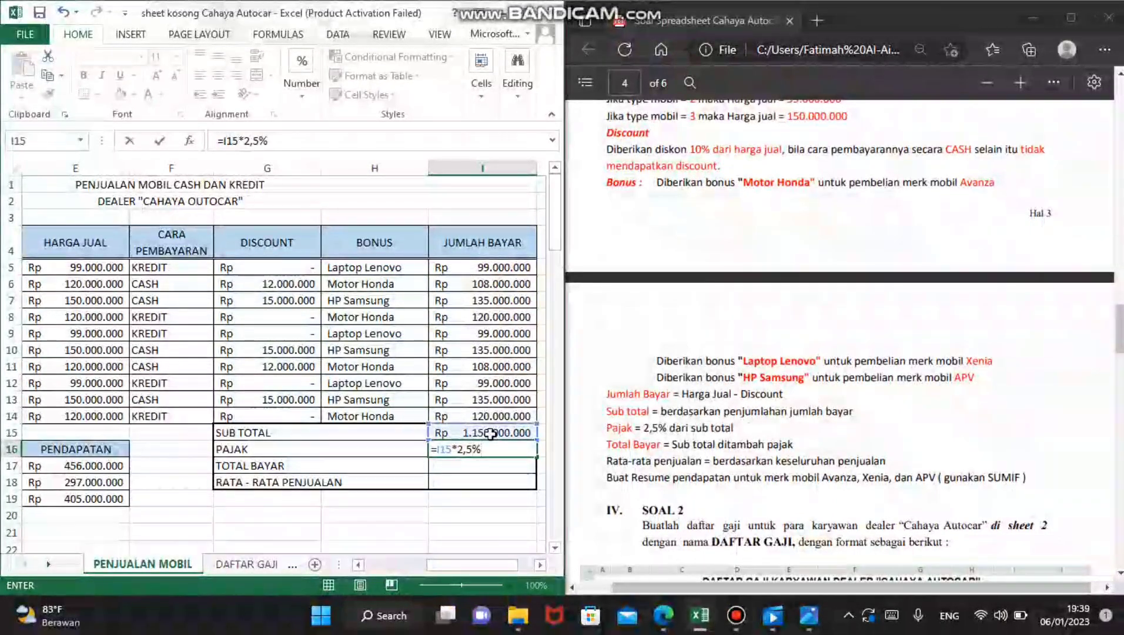
key("Return")
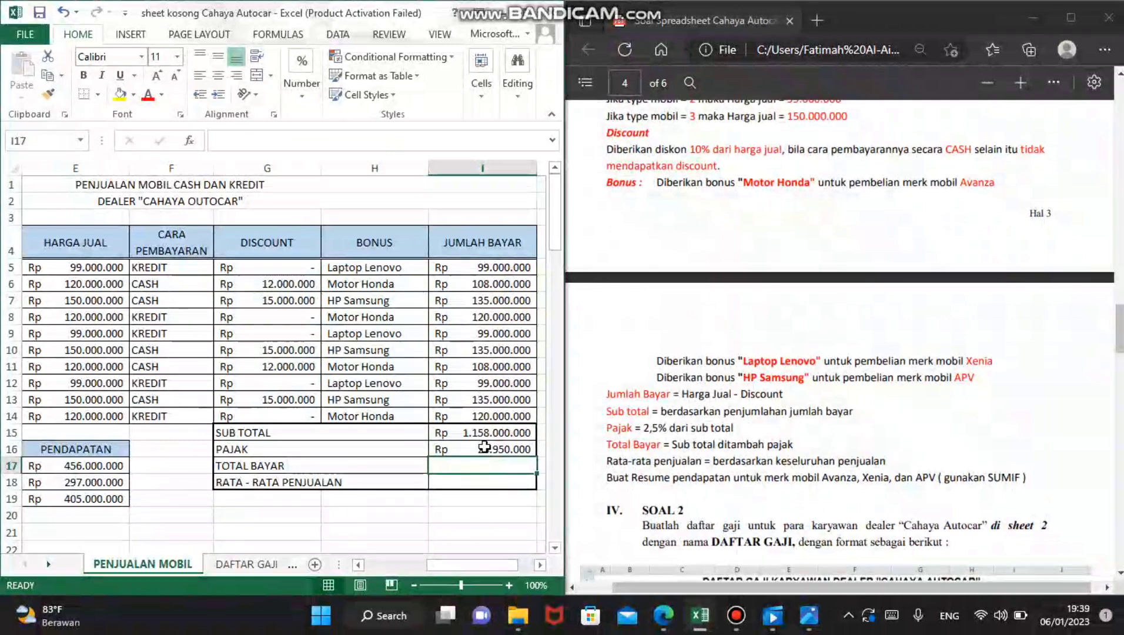
Calculate the Total Bayar in I17 by adding Sub Total and Pajak with =I15+I16
type("=")
left_click(486, 434)
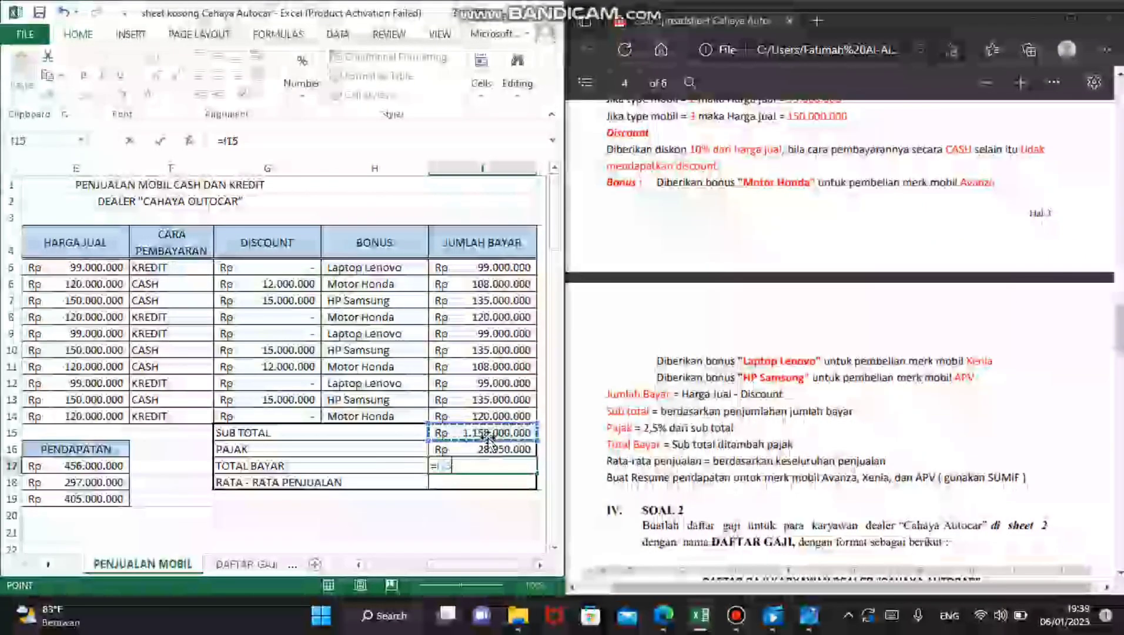
type("+")
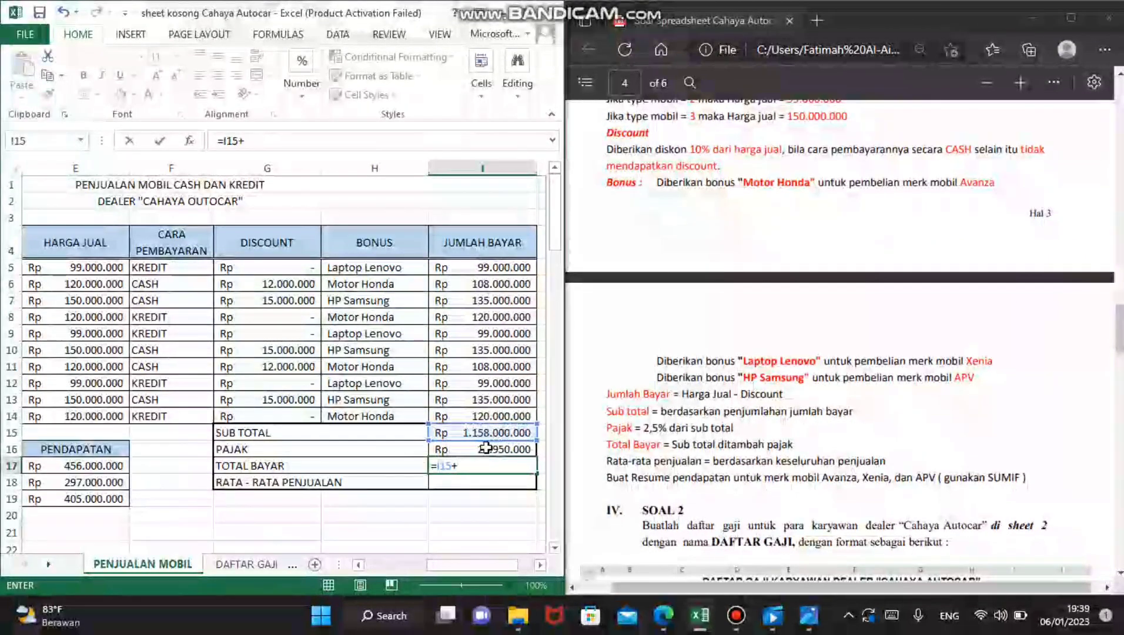
left_click(489, 450)
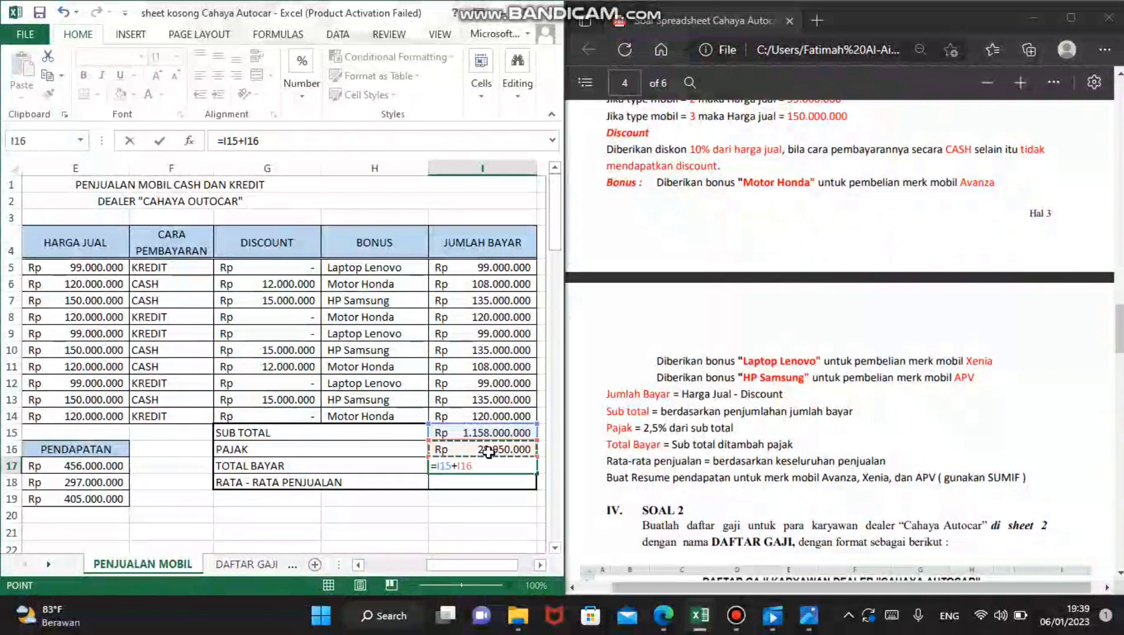
key("Return")
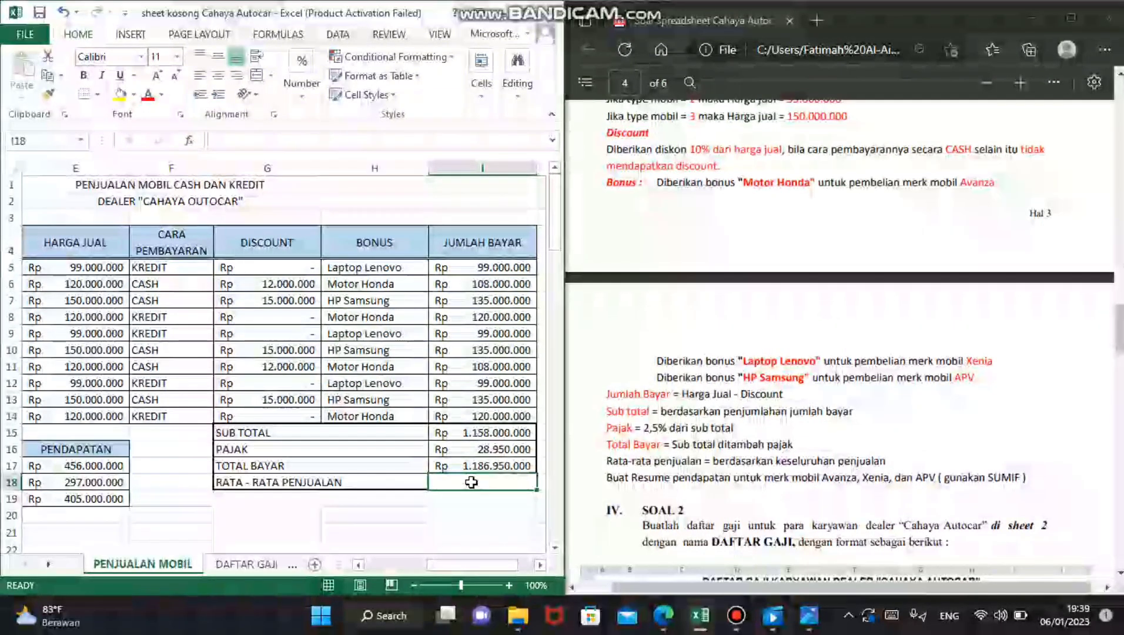
Calculate the Rata-Rata Penjualan in I18 with an AVERAGE of I5:I14
type("=A")
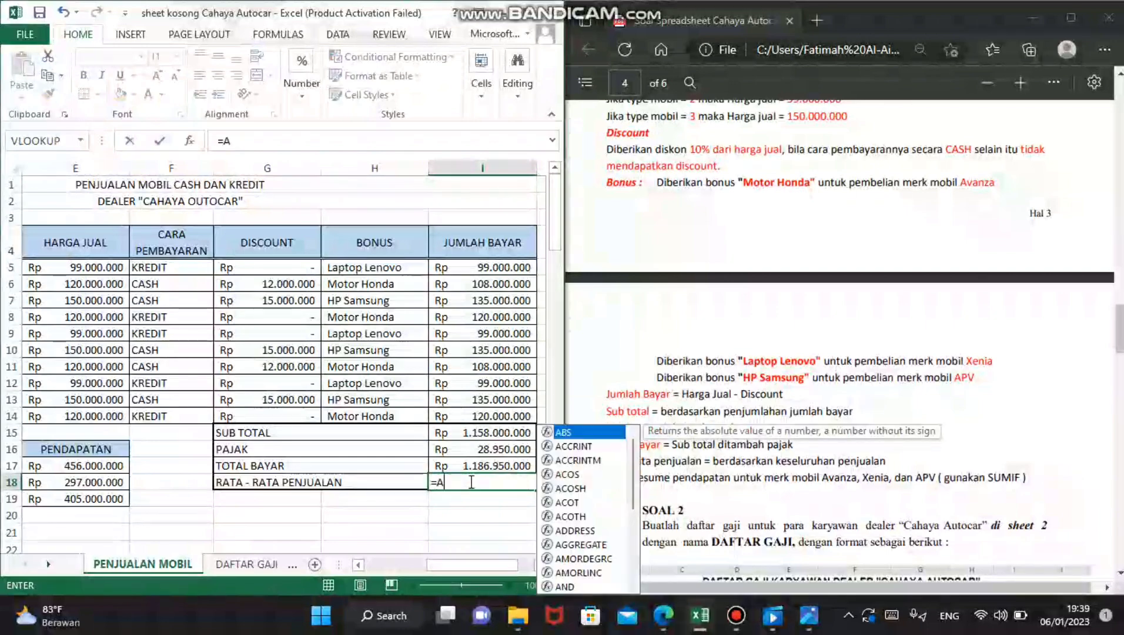
type("VERAG")
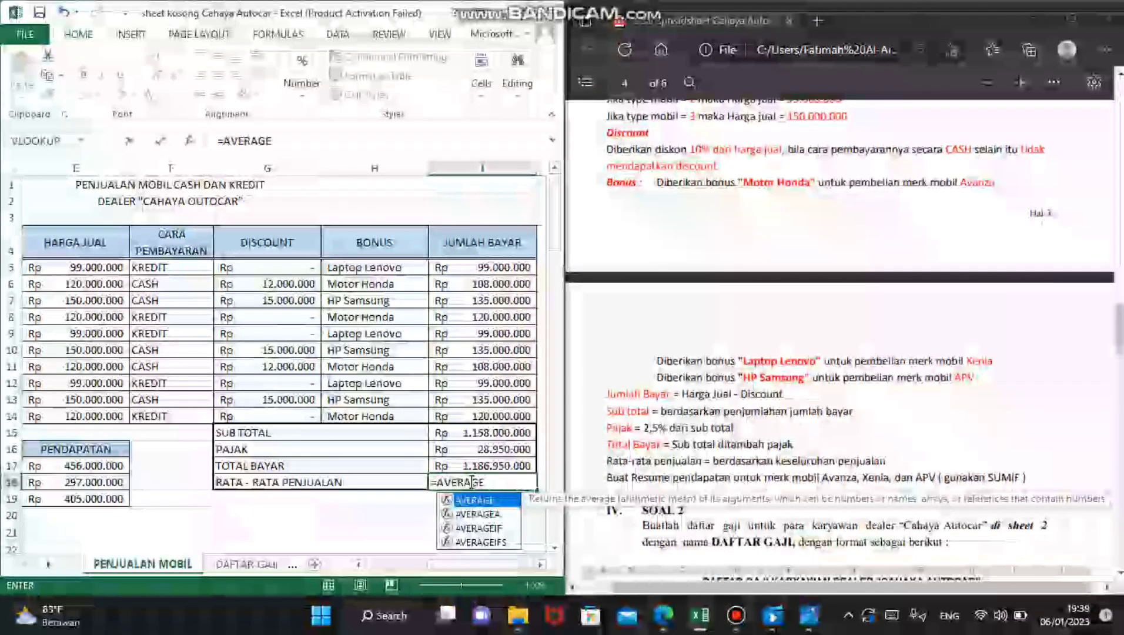
type("E(")
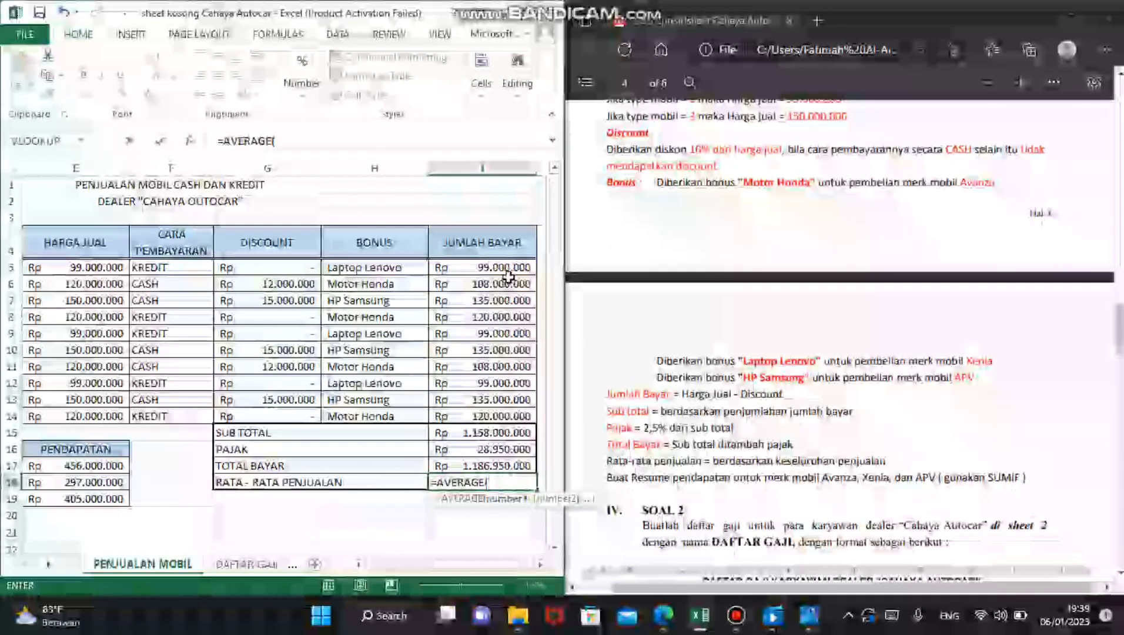
left_click_drag(509, 270, 498, 413)
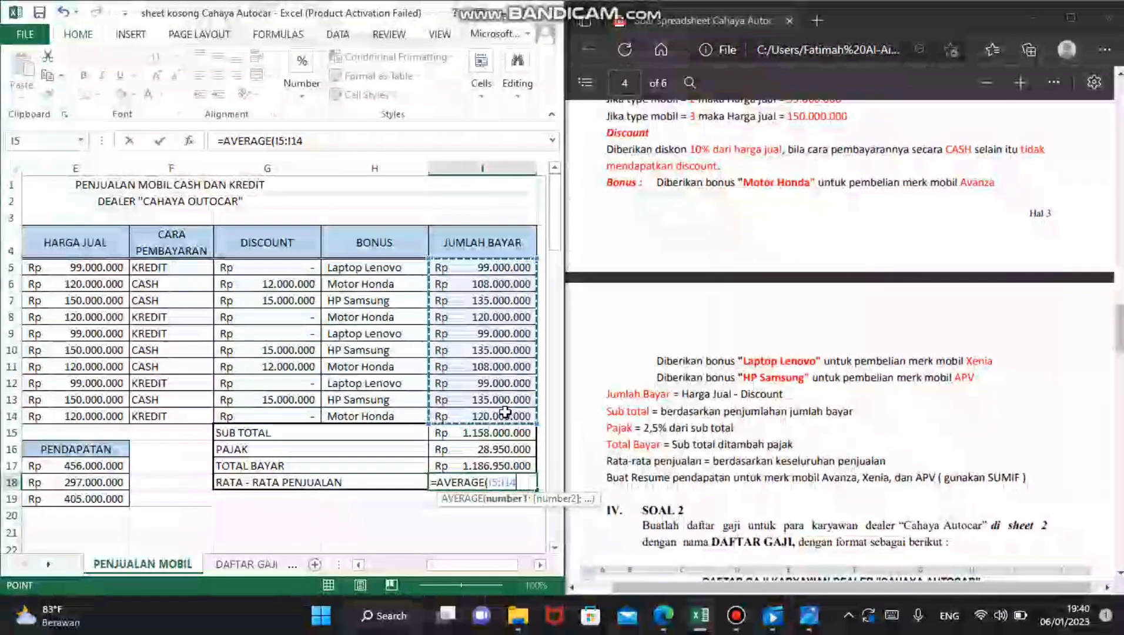
key("Return")
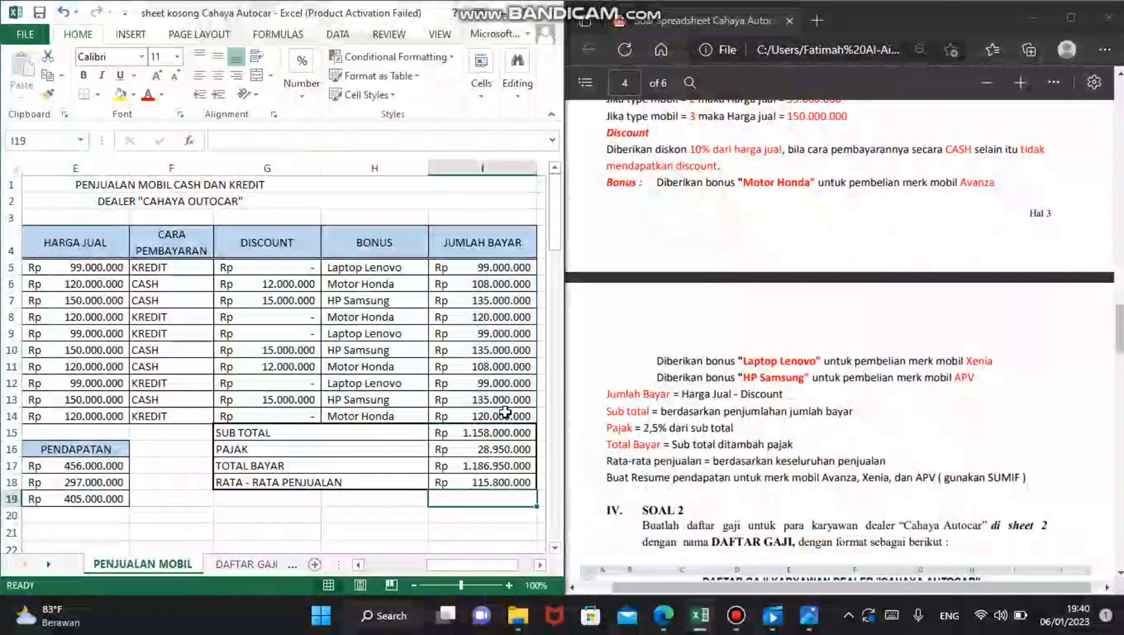
left_click(415, 506)
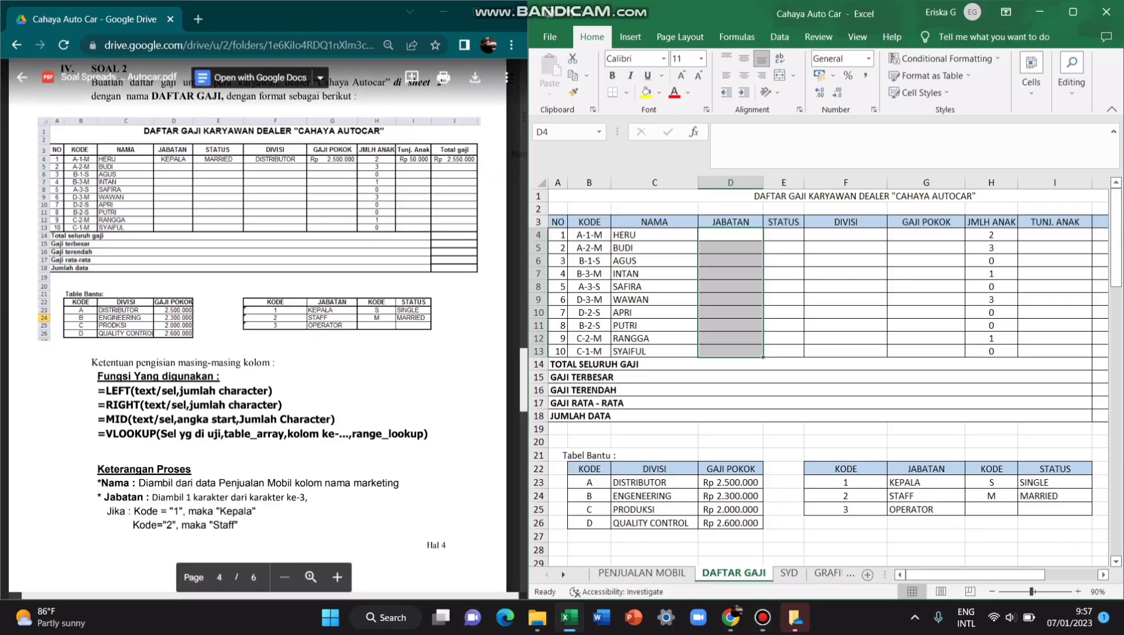
Check the SOAL 2 rules in the PDF and start the Jabatan formula in D4 with the test =IF(MID(B4;3;1)="1";
left_click(784, 261)
scroll(259, 330, "up", 2)
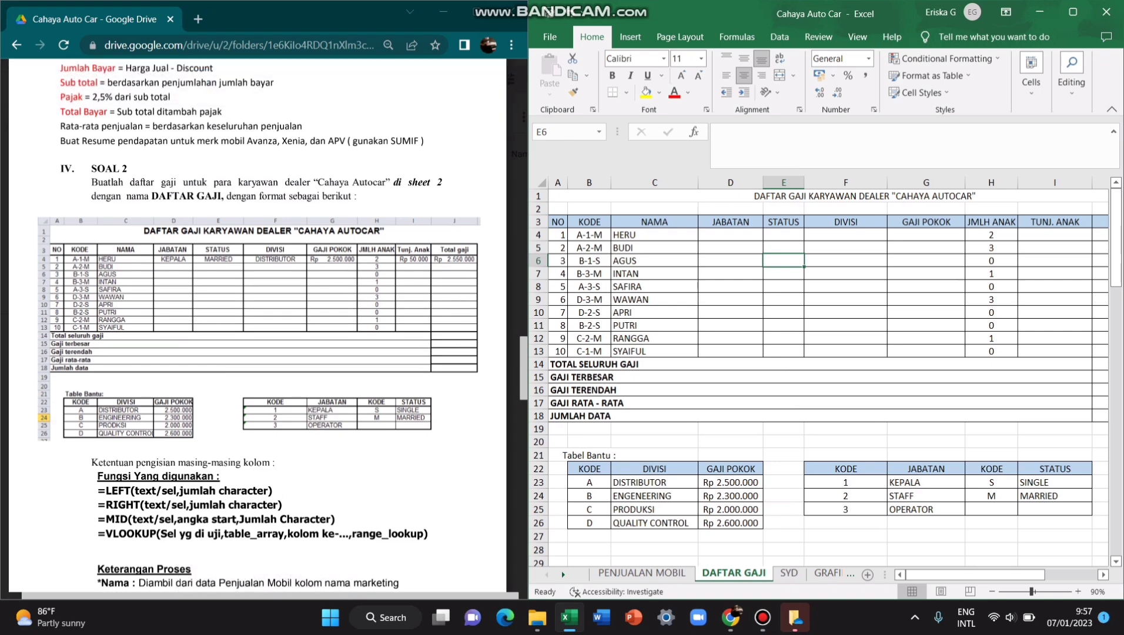
scroll(259, 329, "down", 6)
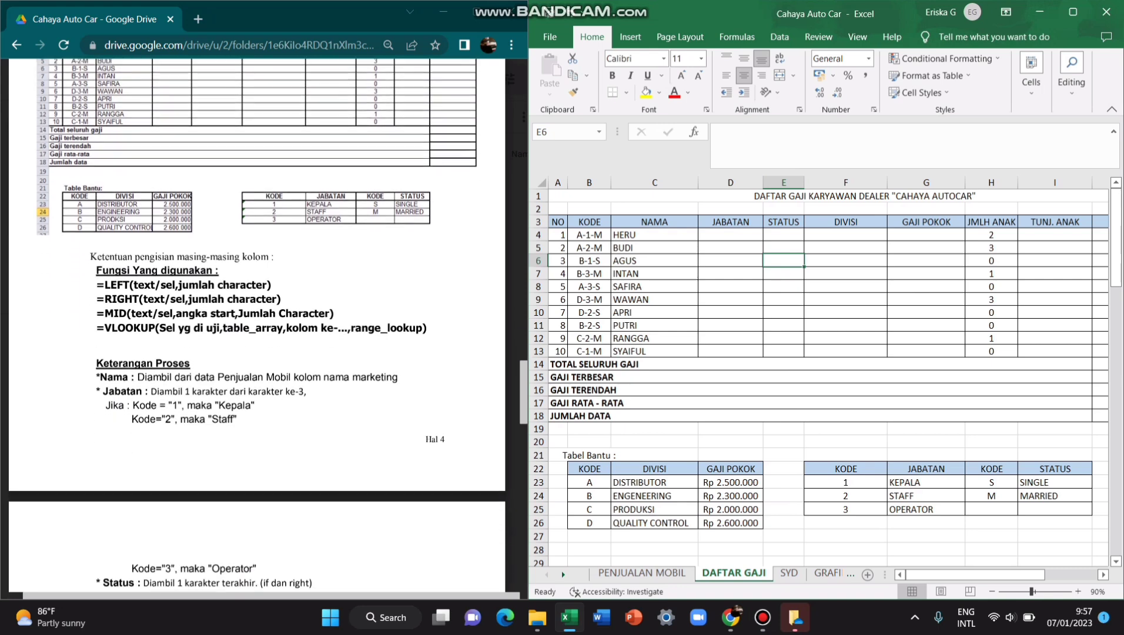
scroll(259, 329, "down", 1)
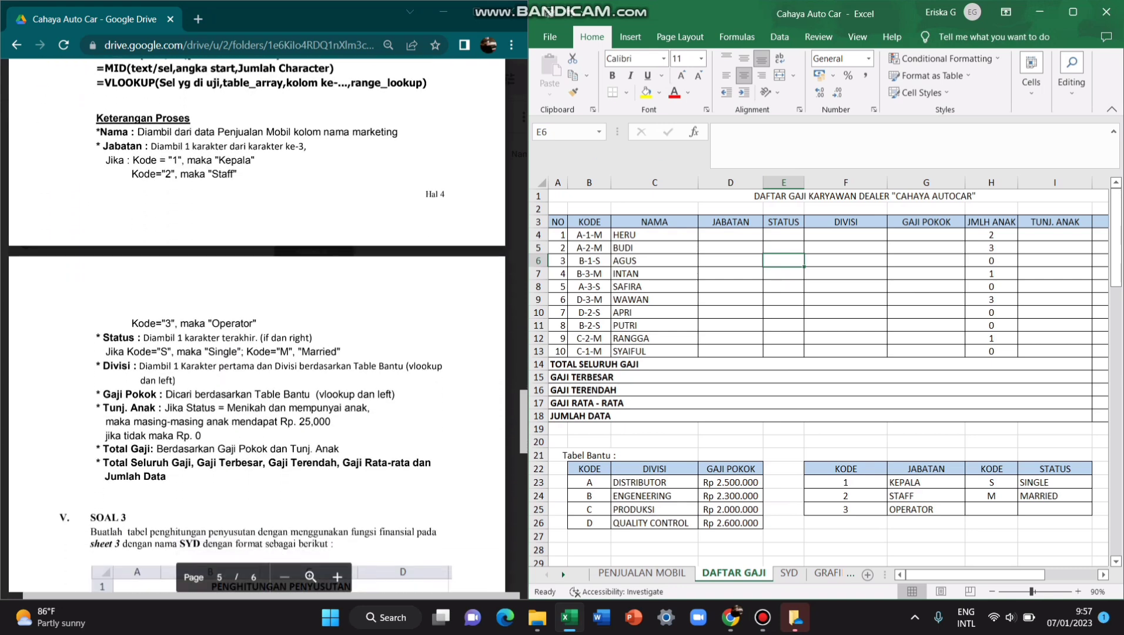
left_click(730, 236)
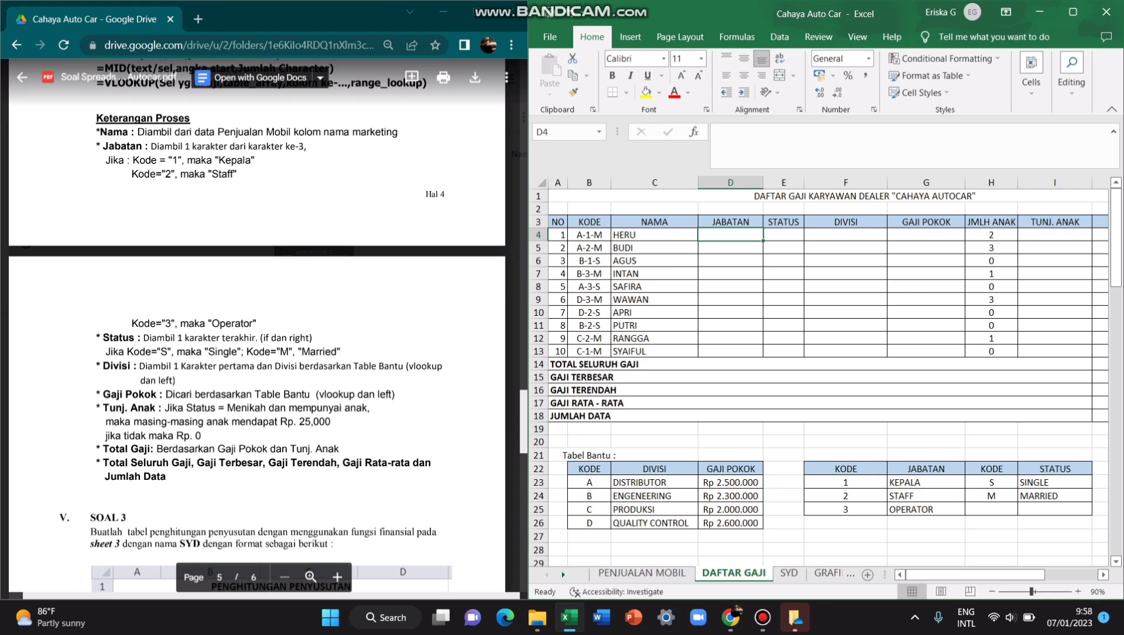
type("=IF")
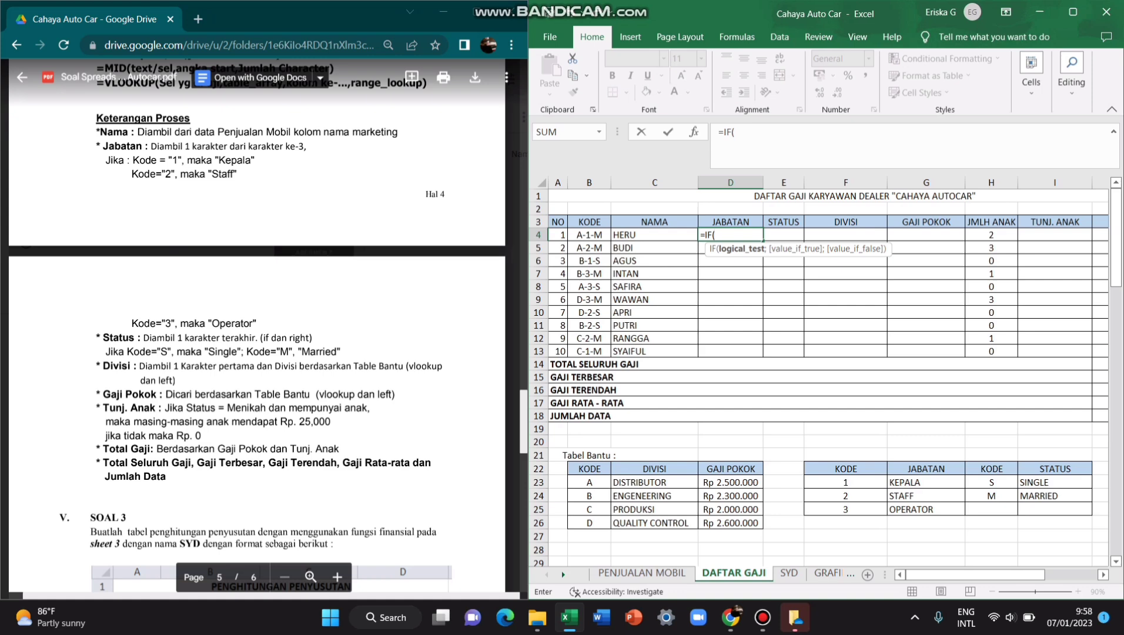
type("(MID")
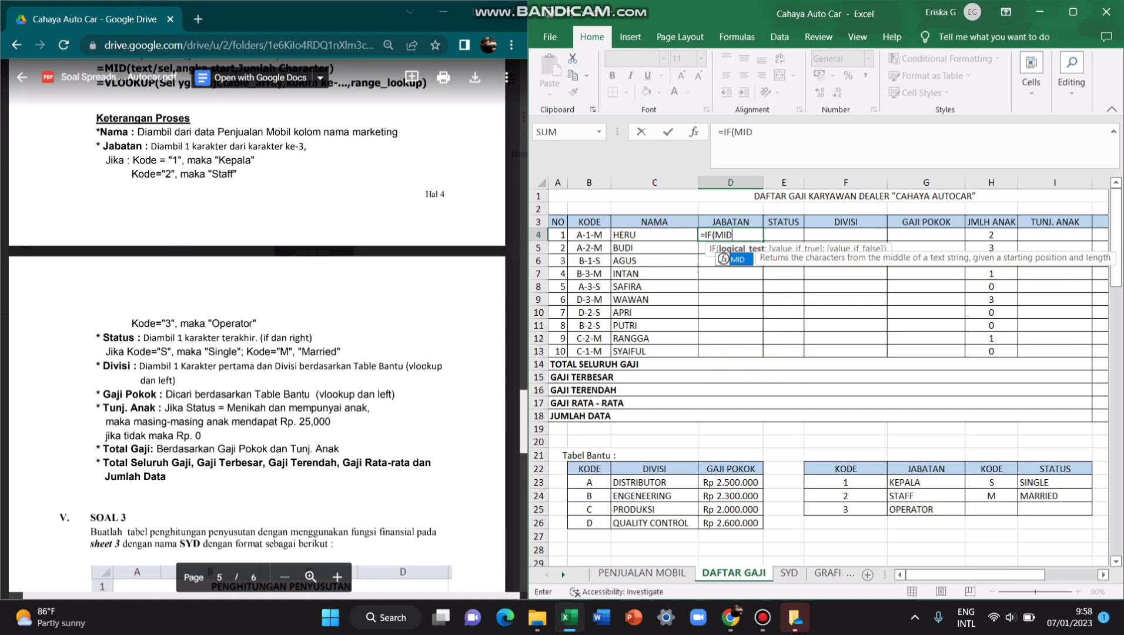
type("(")
key("Left")
key("Left")
key("Left")
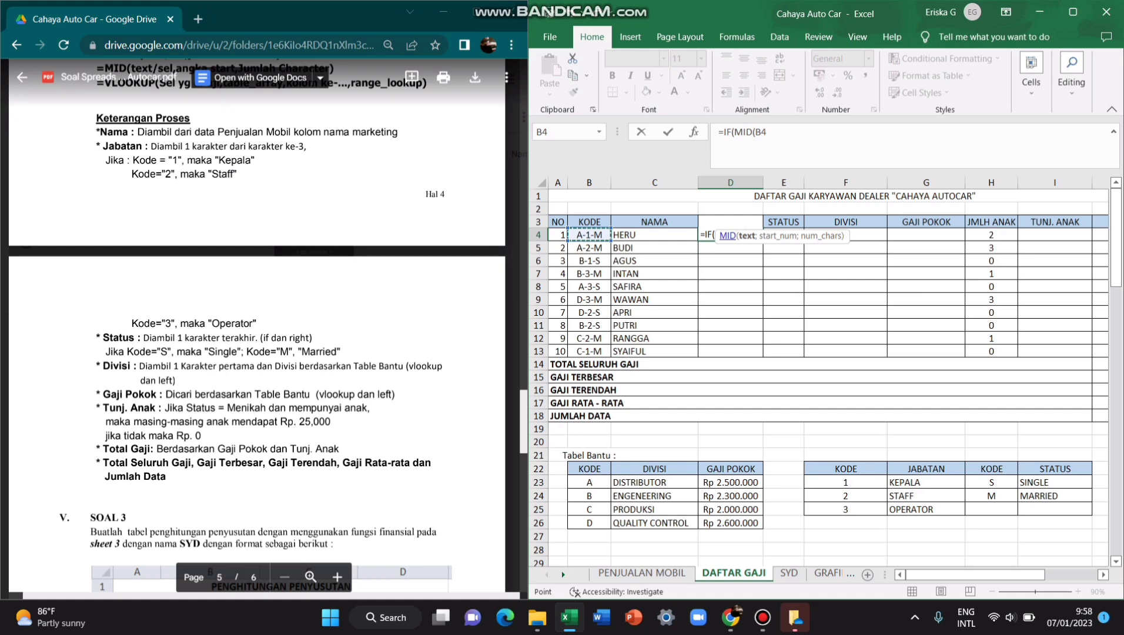
type(";3")
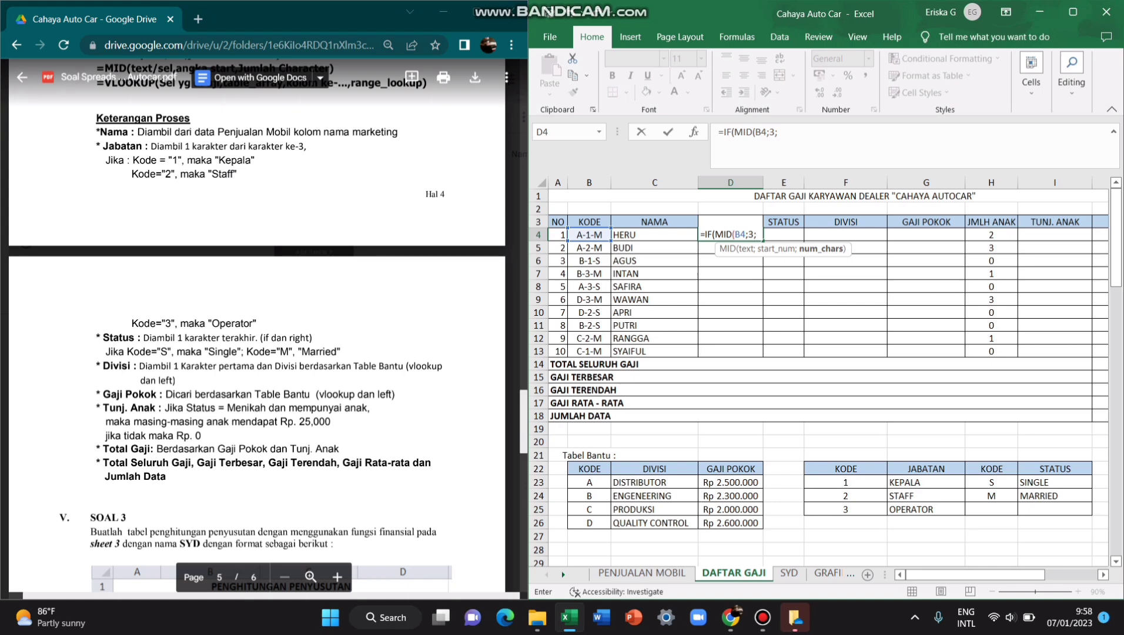
type("1")
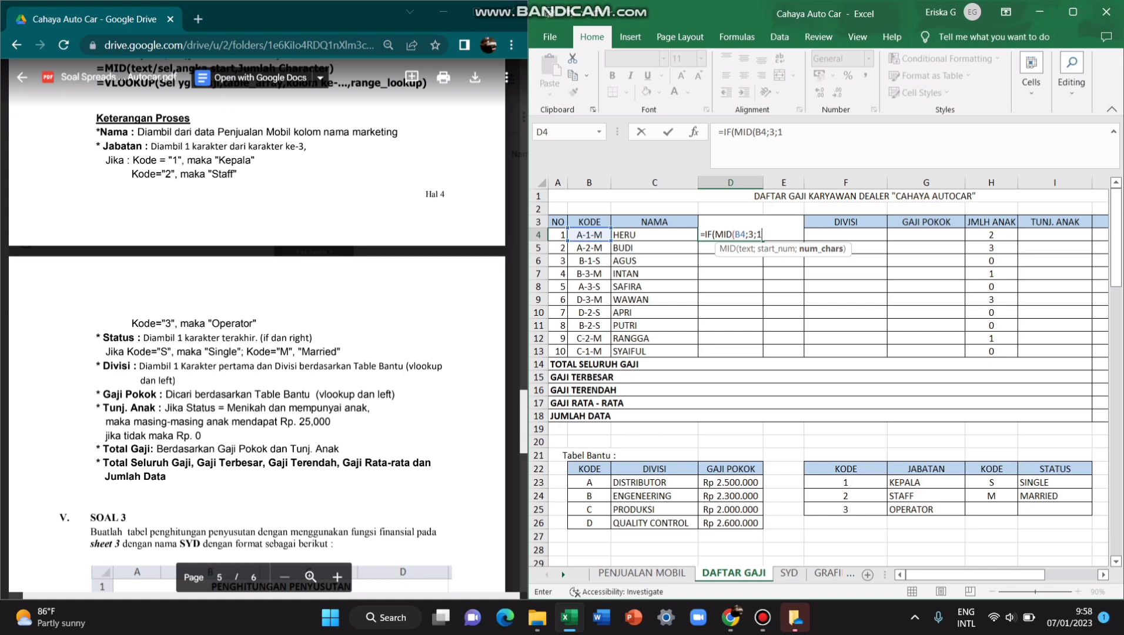
type(")")
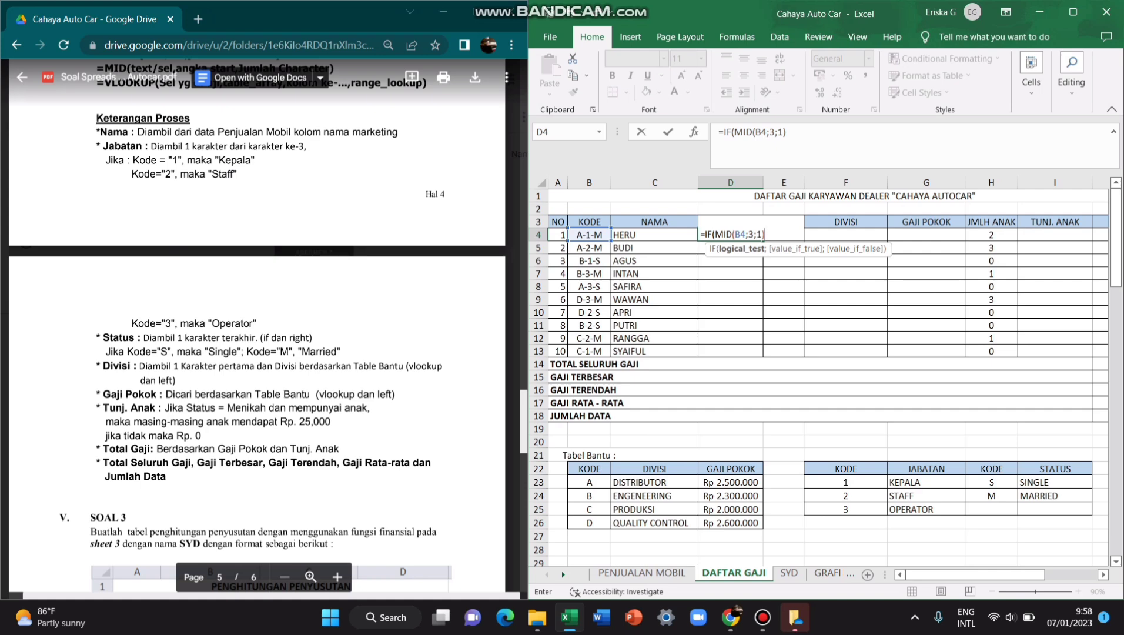
type("=\"1\";")
Add the KEPALA cell of the helper table as absolute reference $G$23 for the true result of the D4 formula
key("Down")
key("Down")
key("Down")
key("Down")
key("Down")
key("Down")
key("Down")
key("Down")
key("Down")
key("Down")
key("Down")
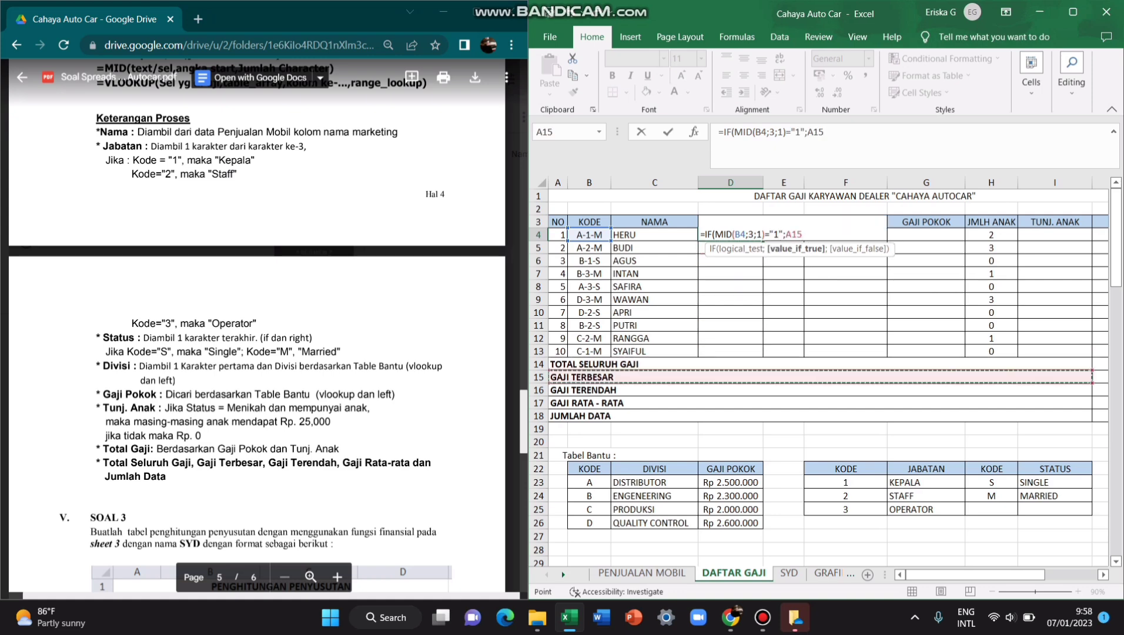
key("Down")
key("Down")
key("Down")
key("Down")
key("Down")
key("Down")
key("Down")
key("Down")
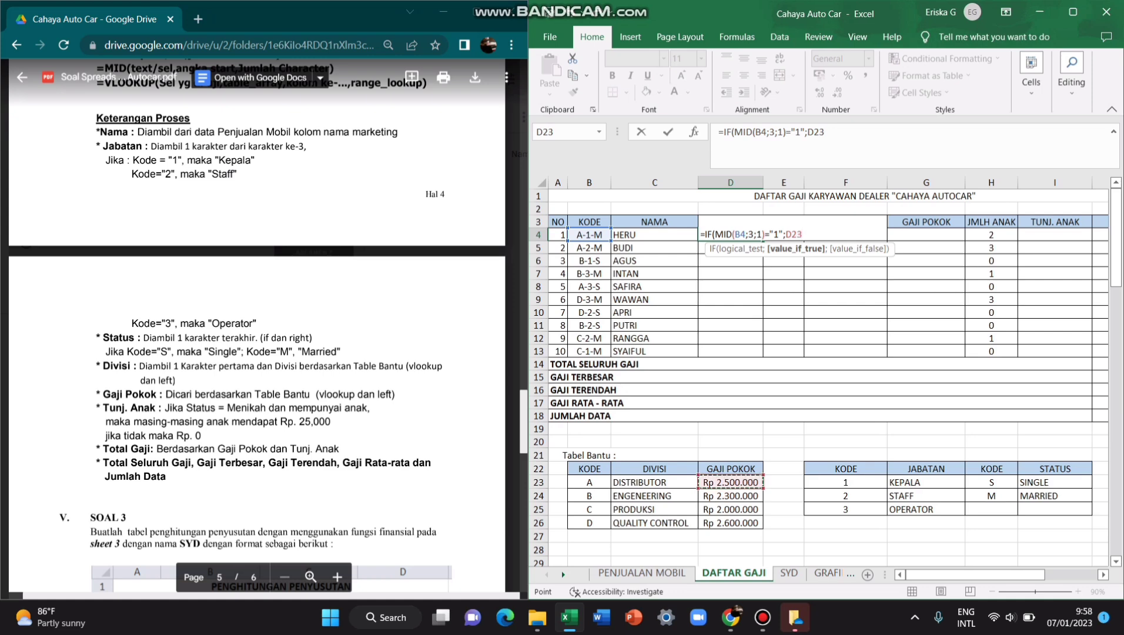
key("Right")
key("Right")
key("Right")
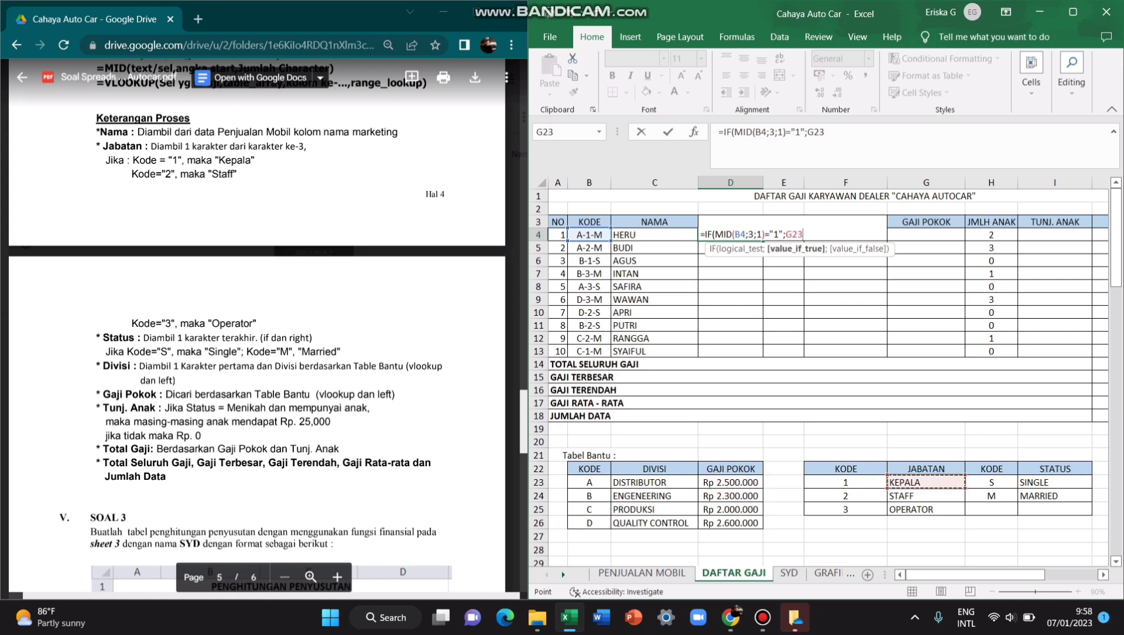
key("F4")
type(";")
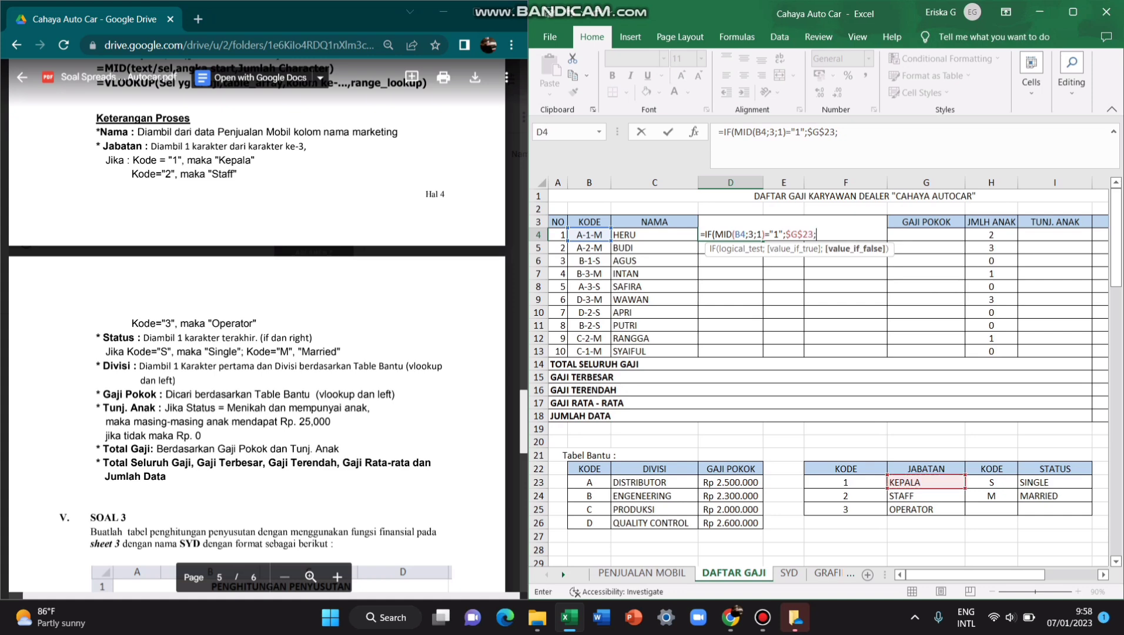
Nest a second condition in the D4 Jabatan formula as the false result: IF(MID(B4;3;1)="2";
type("IF(MI")
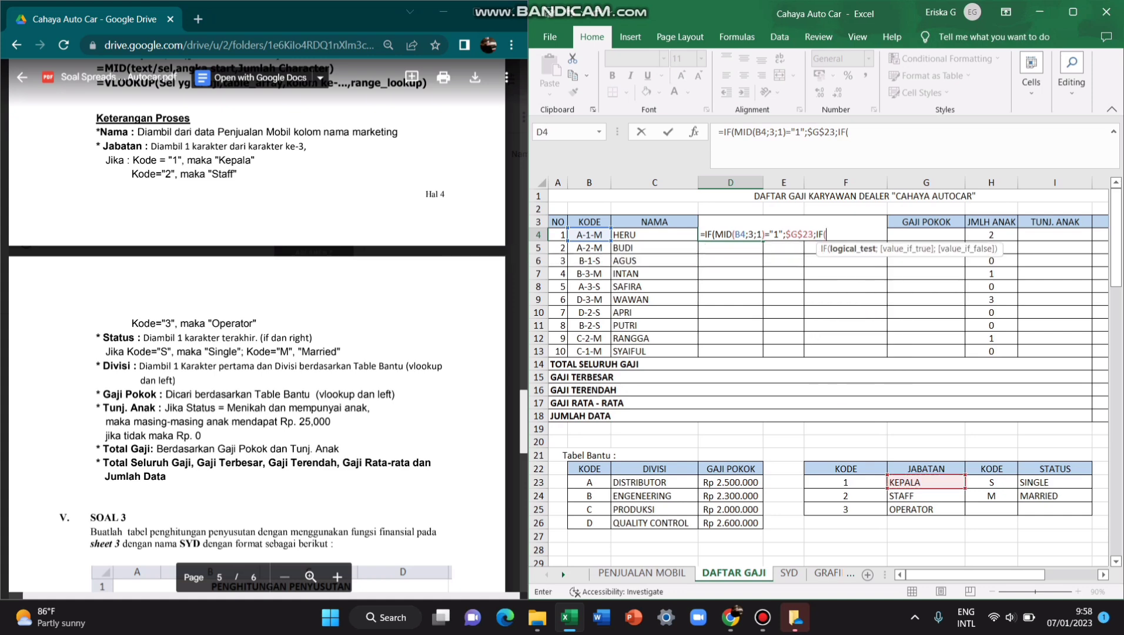
type("D(")
key("Left")
key("Left")
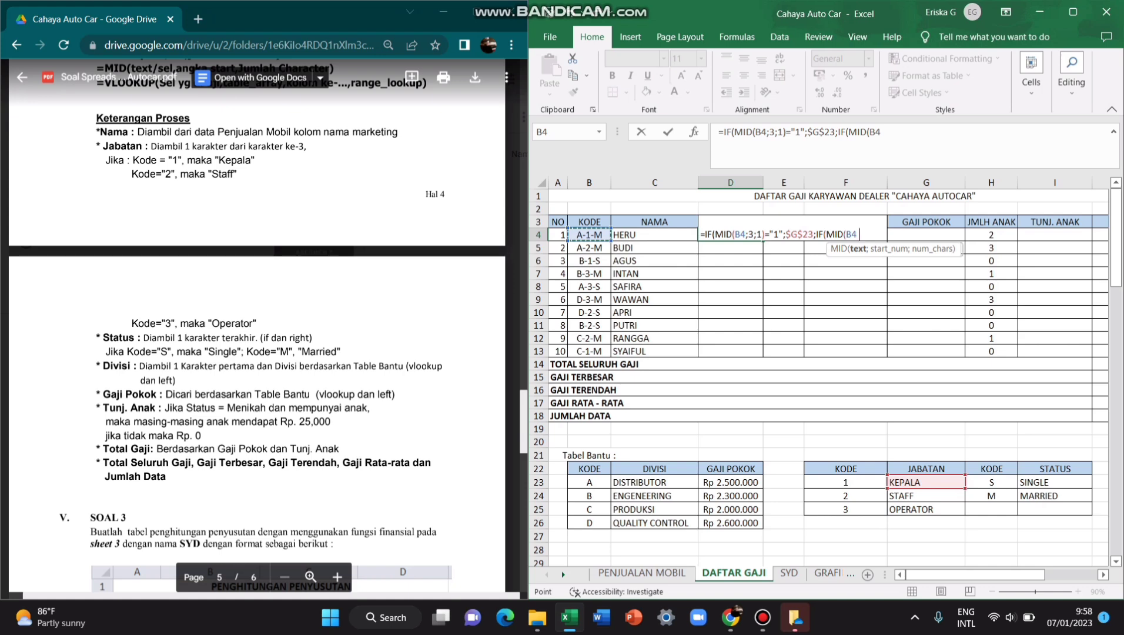
type(";3;1(")
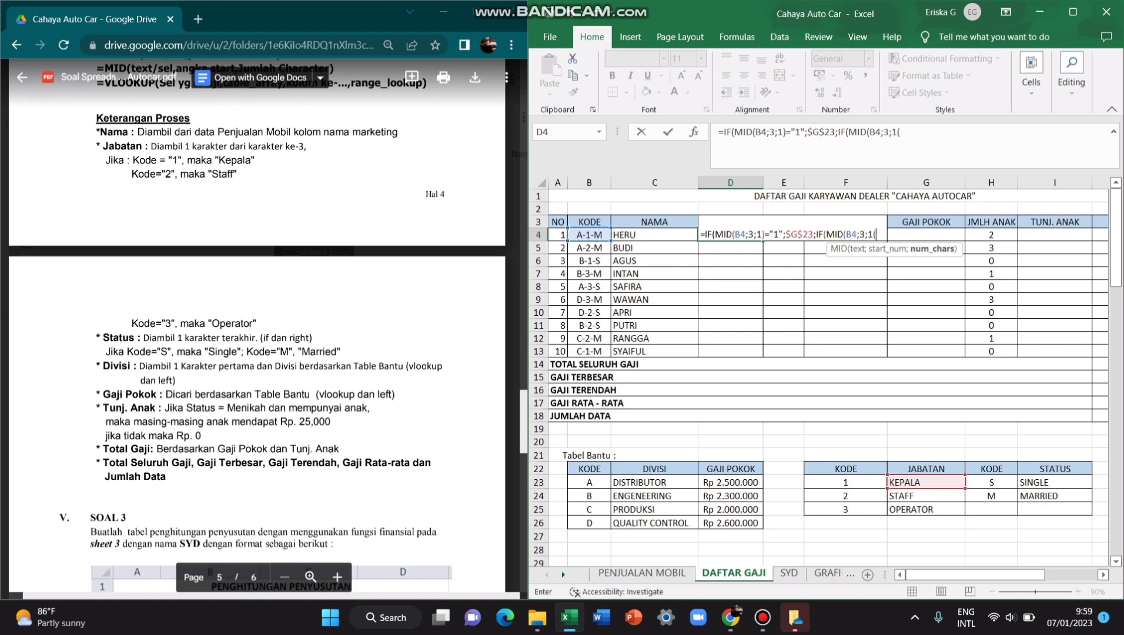
key("BackSpace")
type(")")
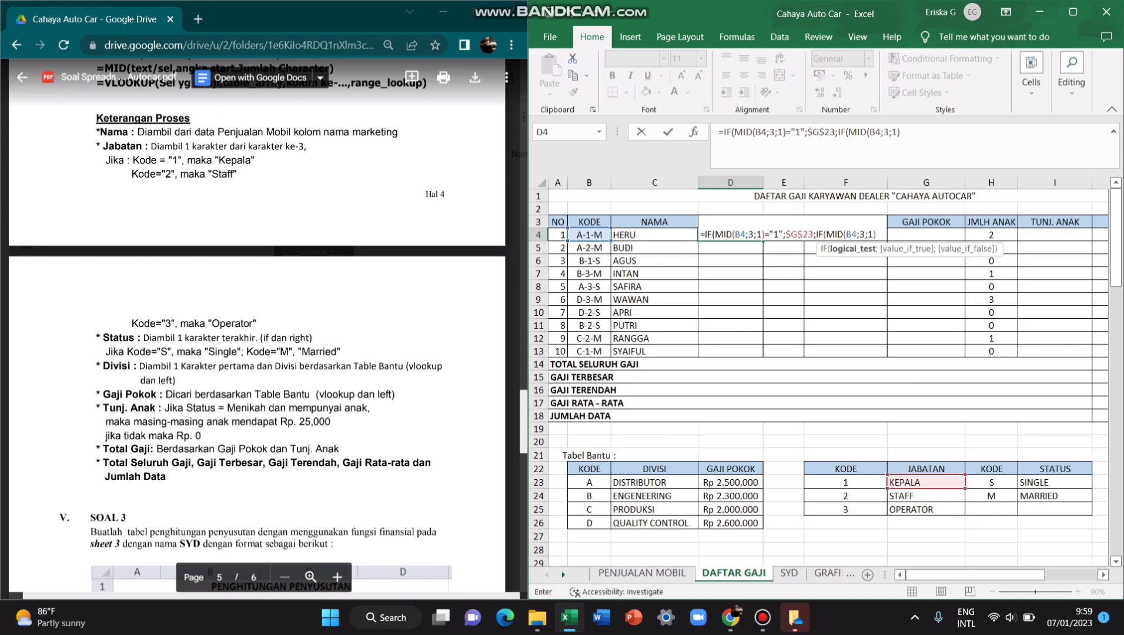
type("=")
type("\"2\";")
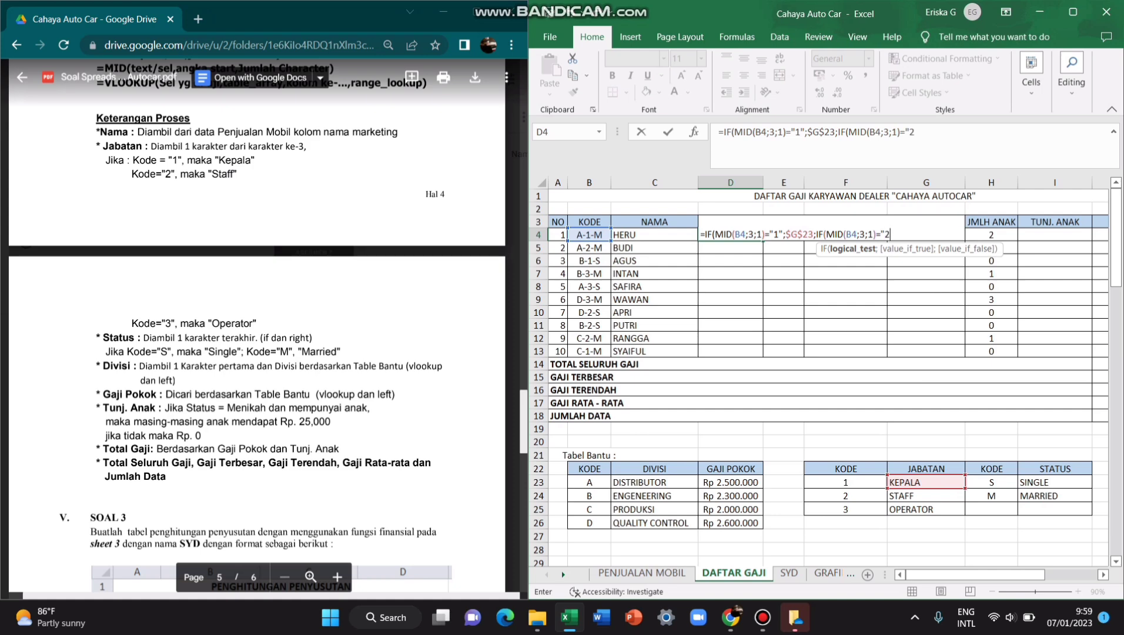
Add the STAFF cell of the helper table as absolute reference $G$24 for the nested IF's true result
key("Down")
key("Down")
key("Down")
key("Down")
key("Down")
key("Down")
key("Down")
key("Down")
key("Down")
key("Down")
key("Down")
key("Down")
key("Down")
key("Down")
key("Down")
key("Down")
key("Down")
key("Down")
key("Down")
key("Down")
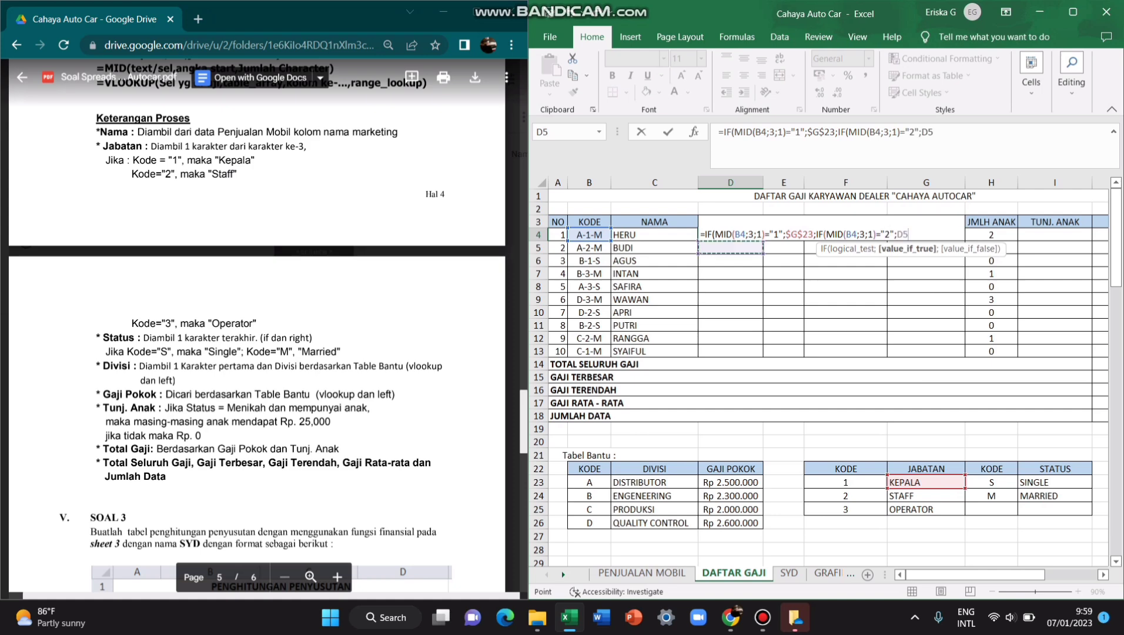
key("Right")
key("Right")
key("Right")
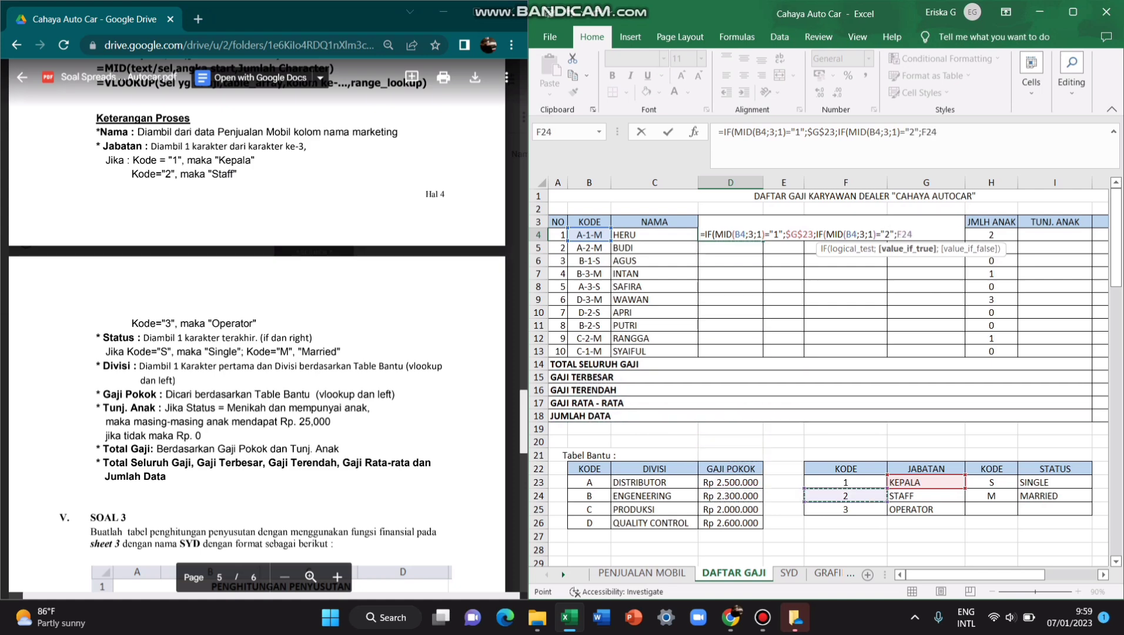
key("F4")
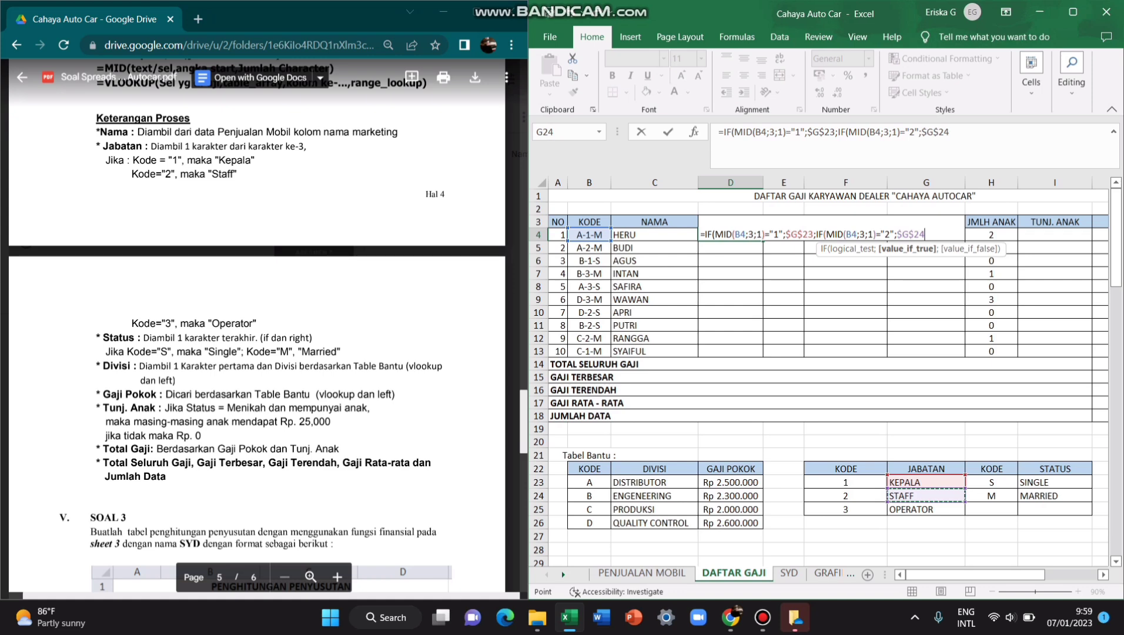
type(";")
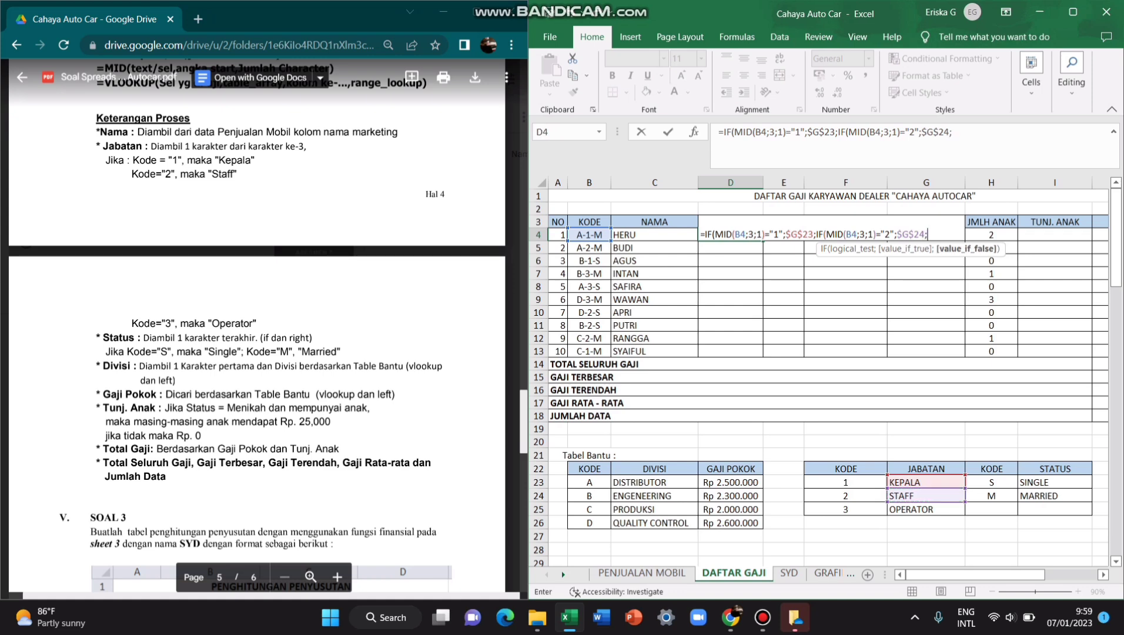
Add the OPERATOR cell as absolute reference $G$25 for the false result and complete the D4 formula
key("Down")
key("Down")
key("Down")
key("Down")
key("Down")
key("Down")
key("Down")
key("Down")
key("Down")
key("Down")
key("Down")
key("Down")
key("Down")
key("Down")
key("Down")
key("Down")
key("Down")
key("Down")
key("Down")
key("Down")
key("Down")
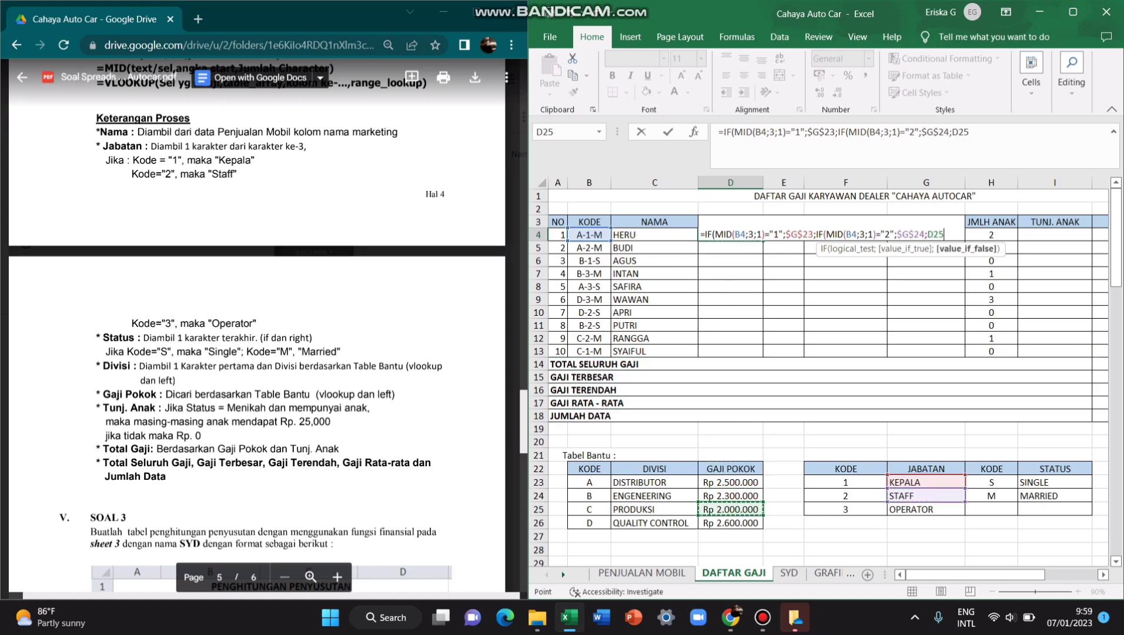
key("Right")
key("Right")
key("Right")
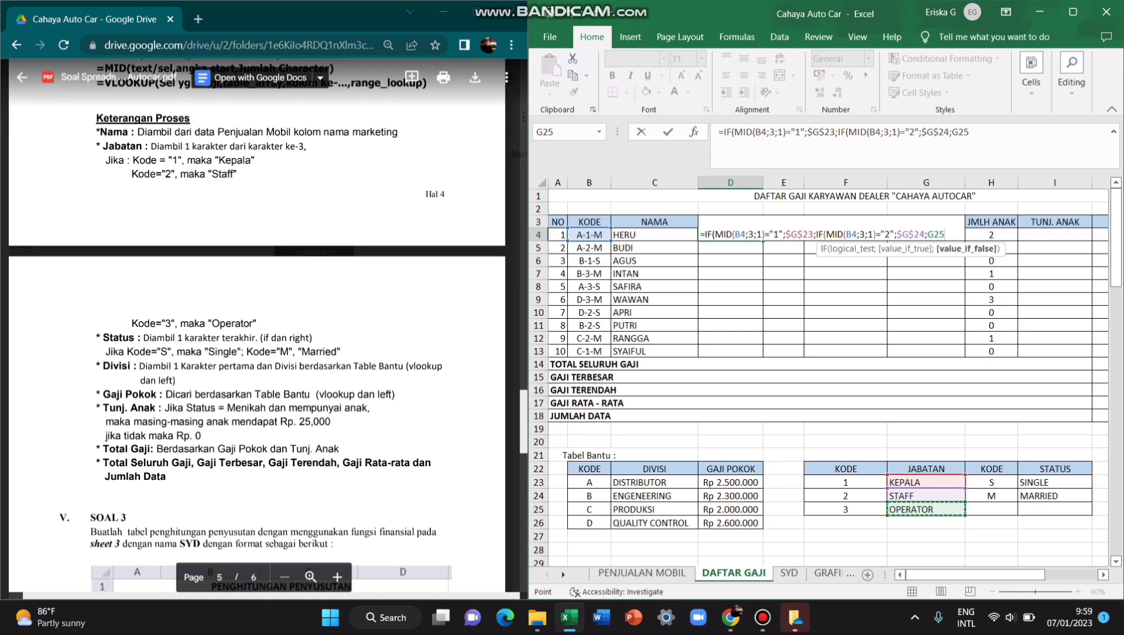
key("F4")
type("))")
key("Return")
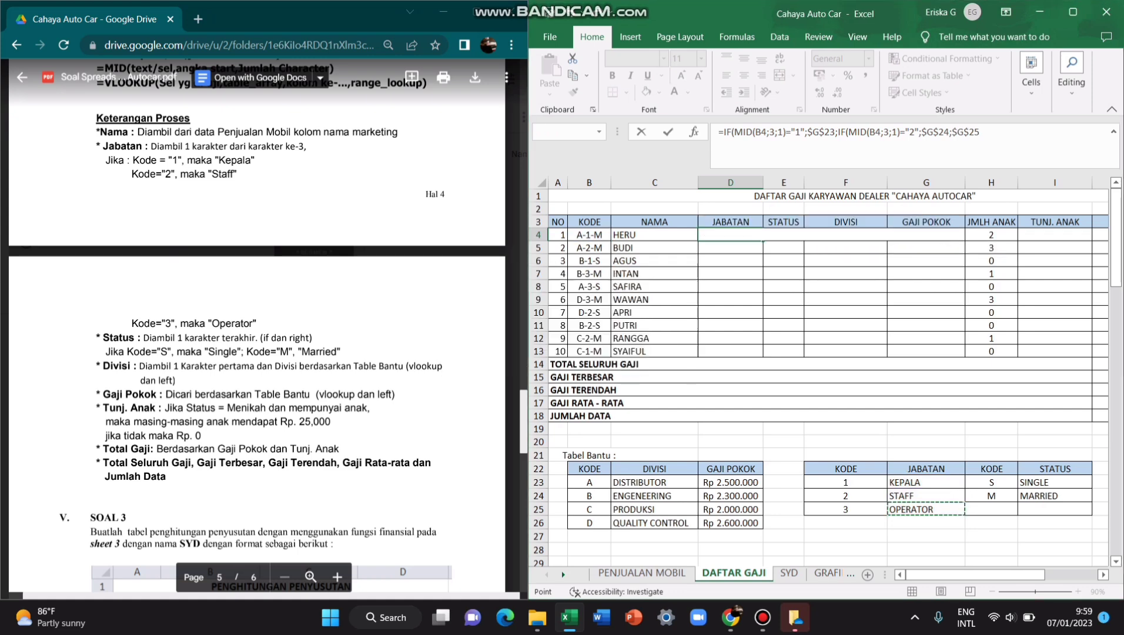
Copy the Jabatan formula from D4 to D5:D13
key("Up")
key("ctrl+c")
key("Down")
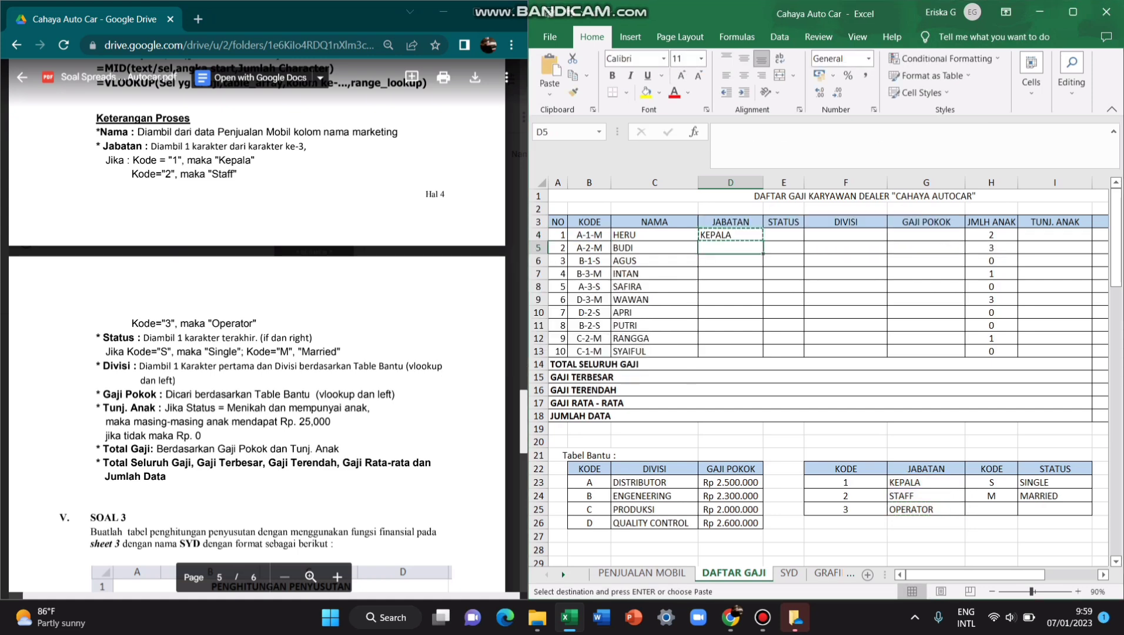
key("shift+Down")
key("shift+Down")
key("shift+Down")
key("shift+Down")
key("shift+Down")
key("shift+Down")
key("shift+Down")
key("shift+Down")
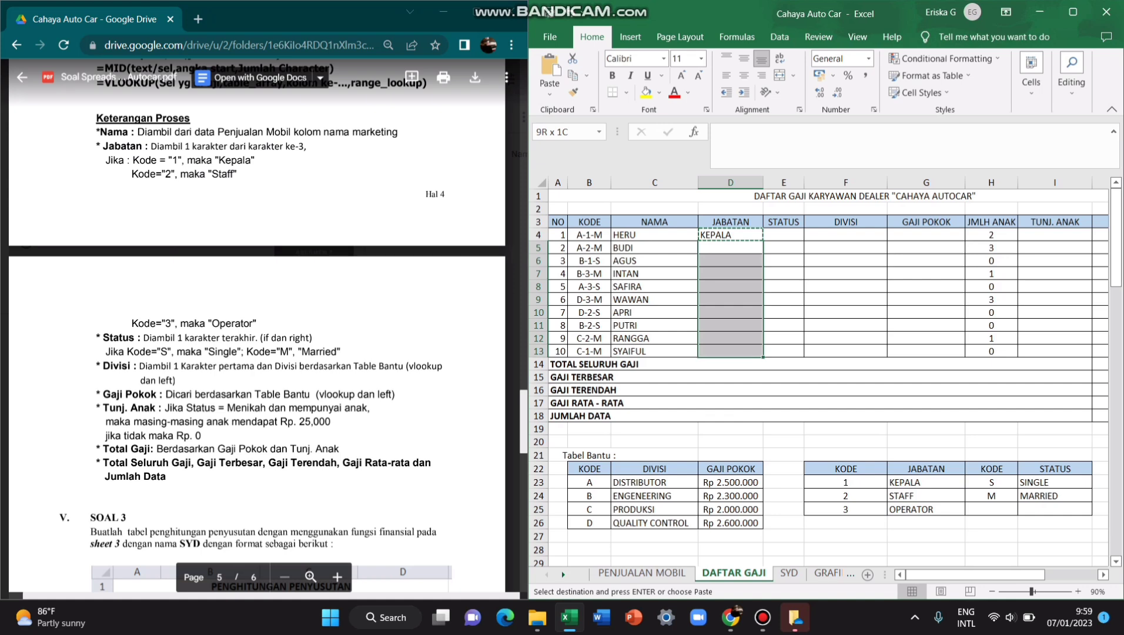
key("ctrl+v")
Check the Status rule in the PDF and start the formula in E4 with the test =IF(RIGHT(B4;1)="S";
key("Up")
key("Right")
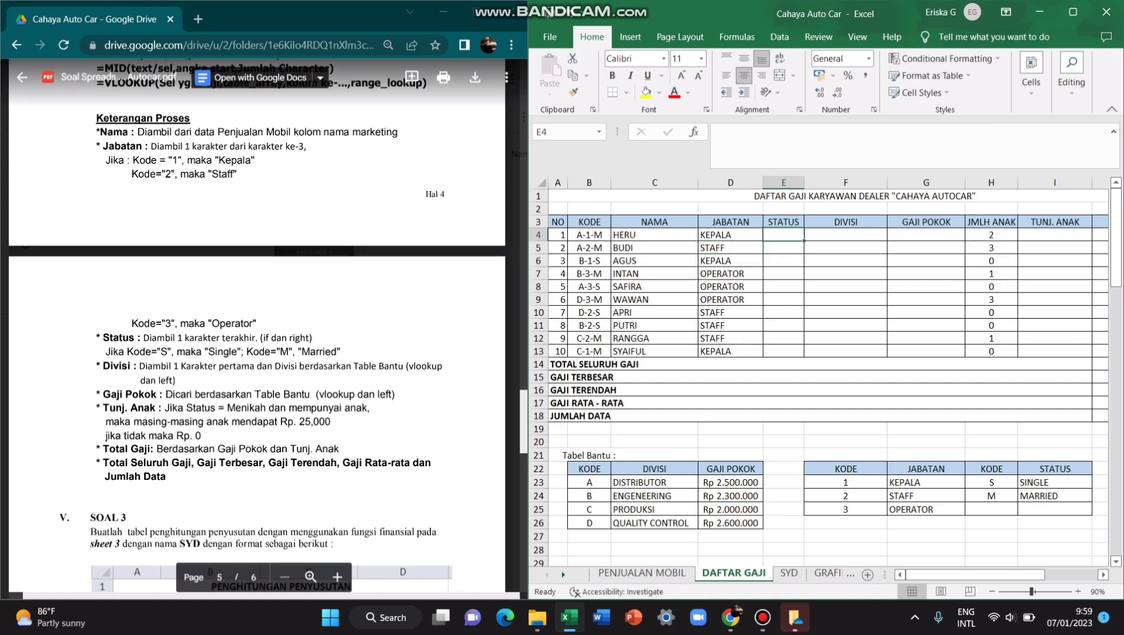
key("Left")
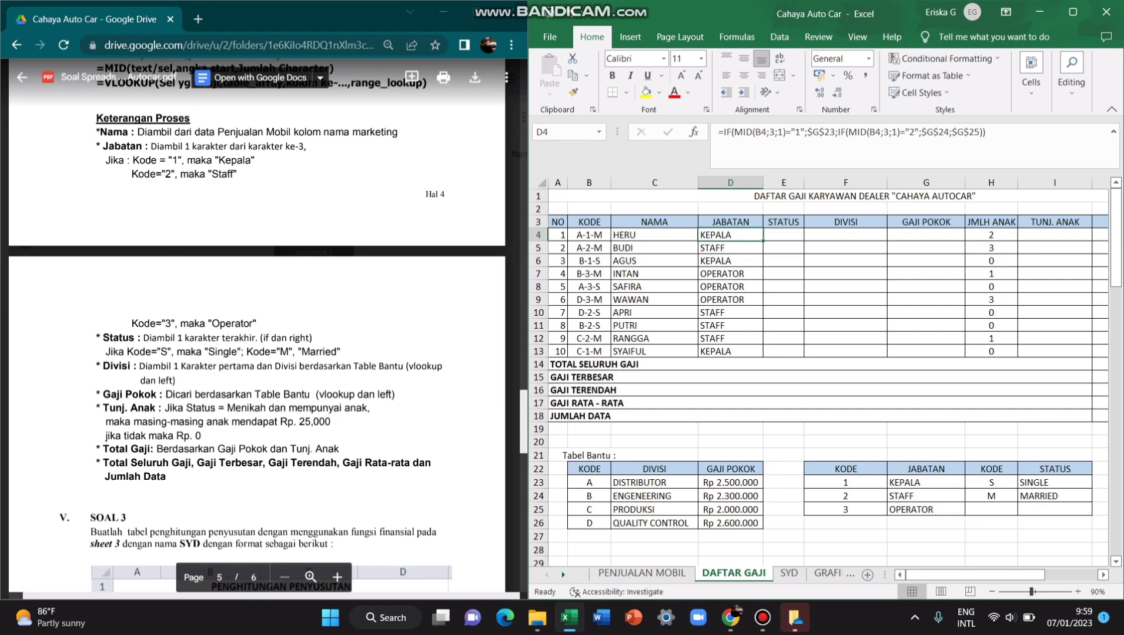
key("Right")
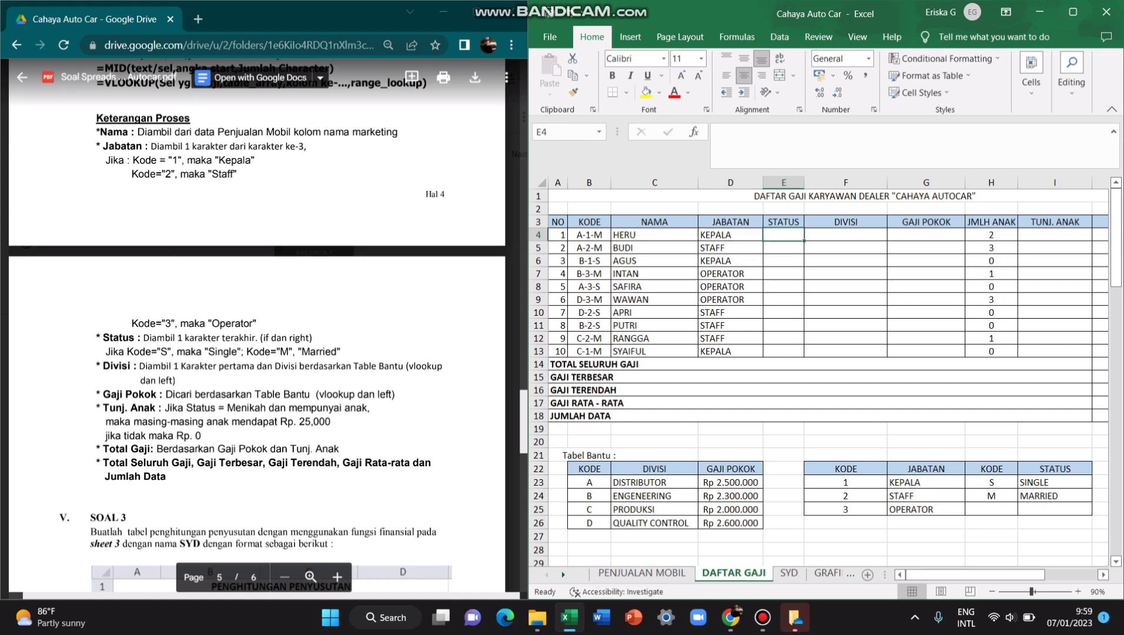
scroll(257, 323, "down", 3)
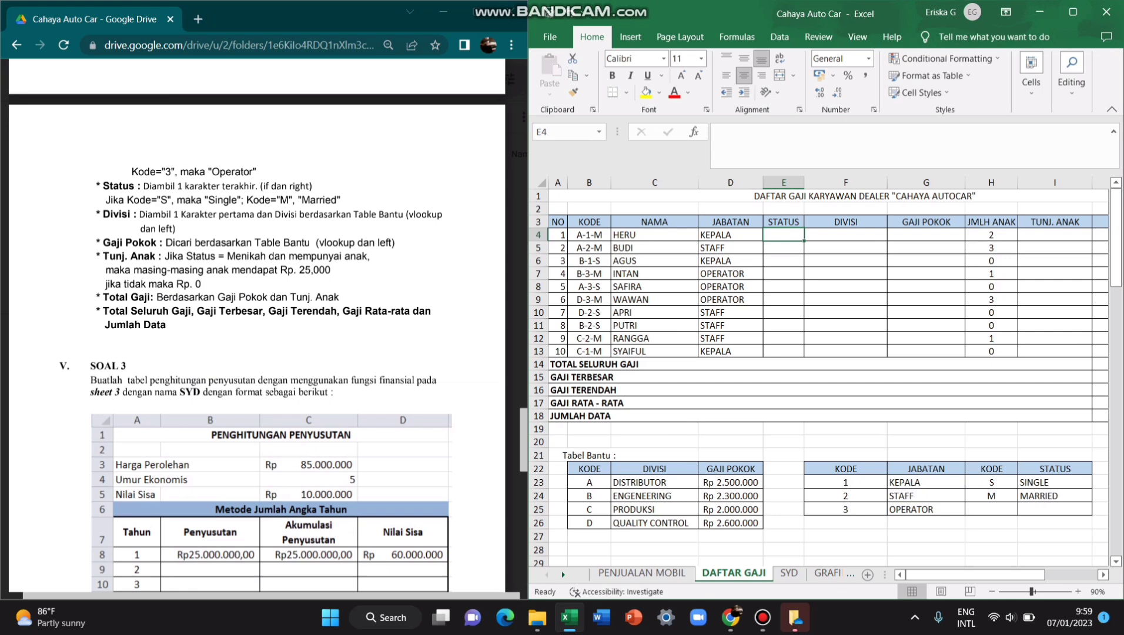
type("=")
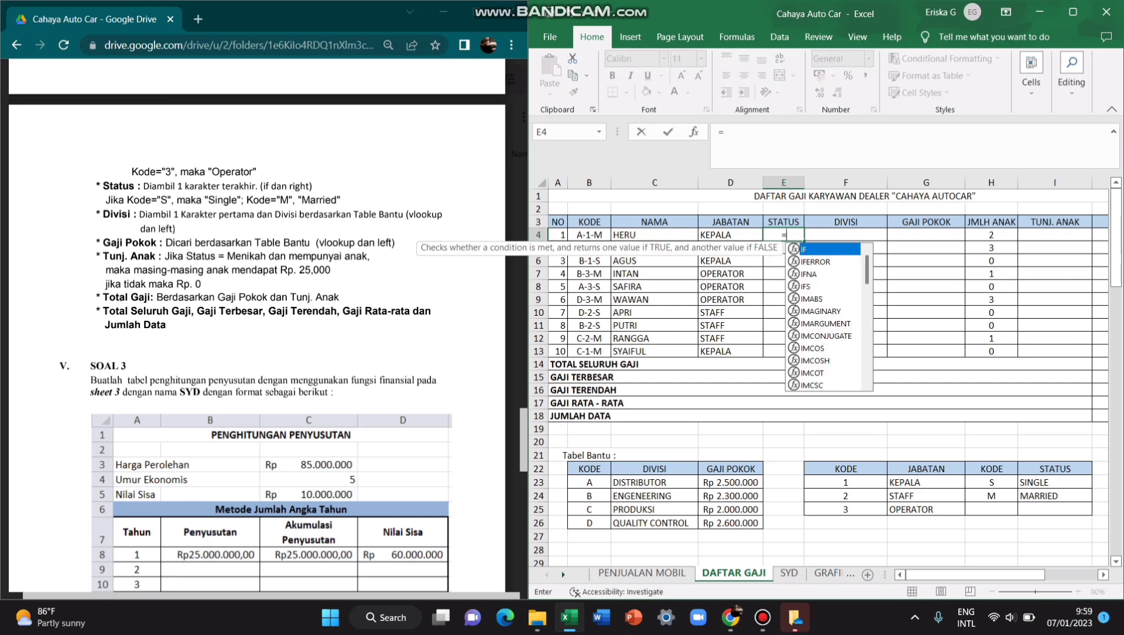
type("IF(R")
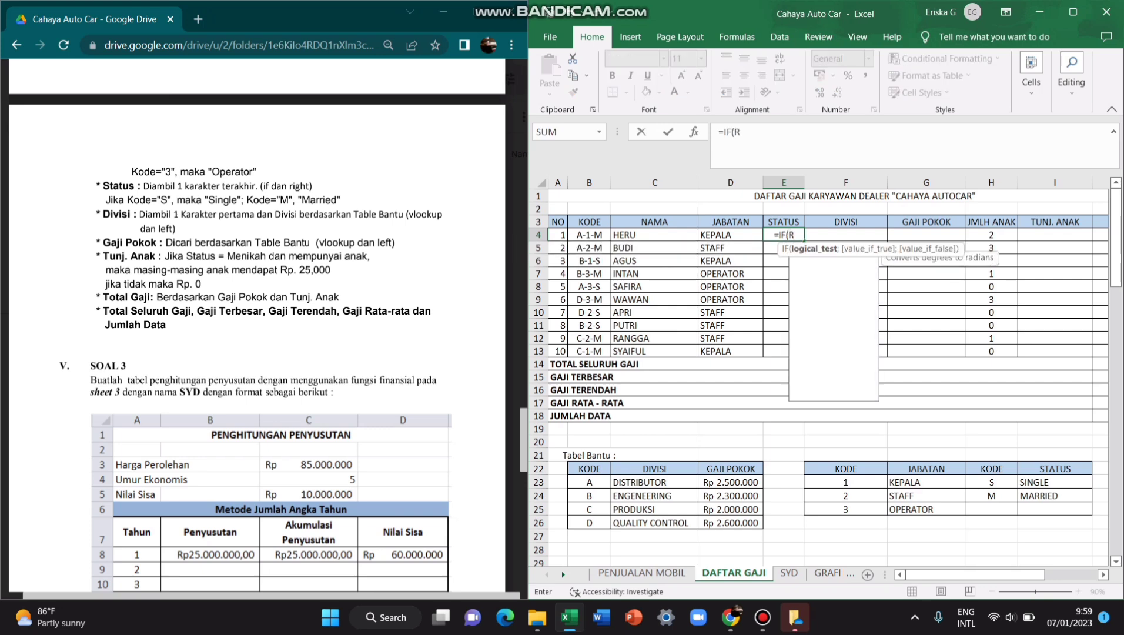
type("IGHT(")
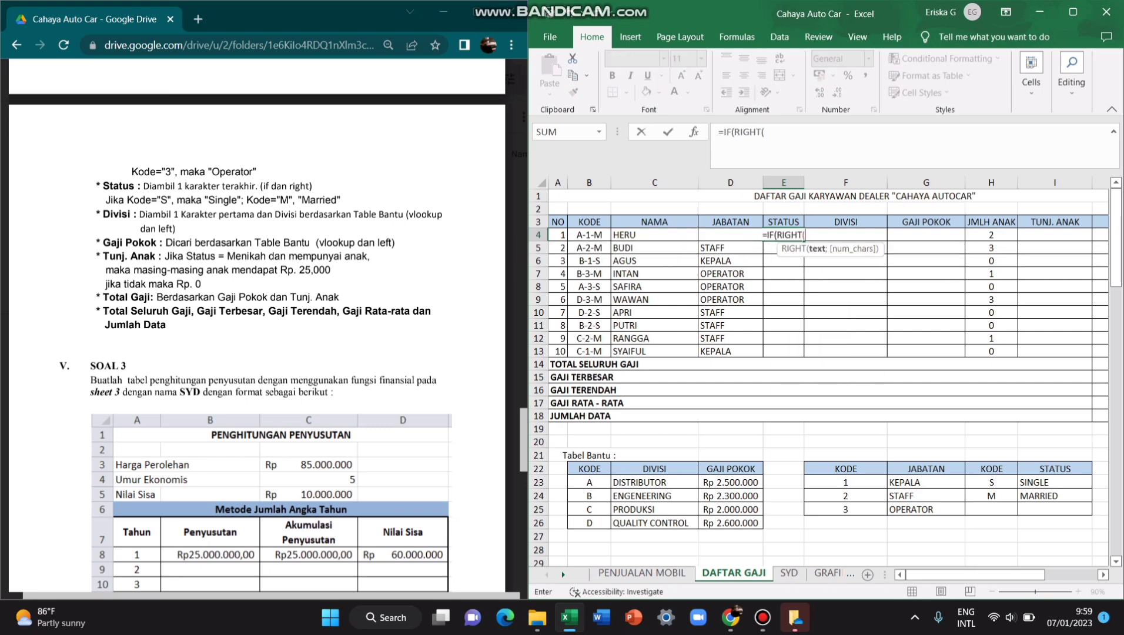
key("Left")
key("Left")
key("Left")
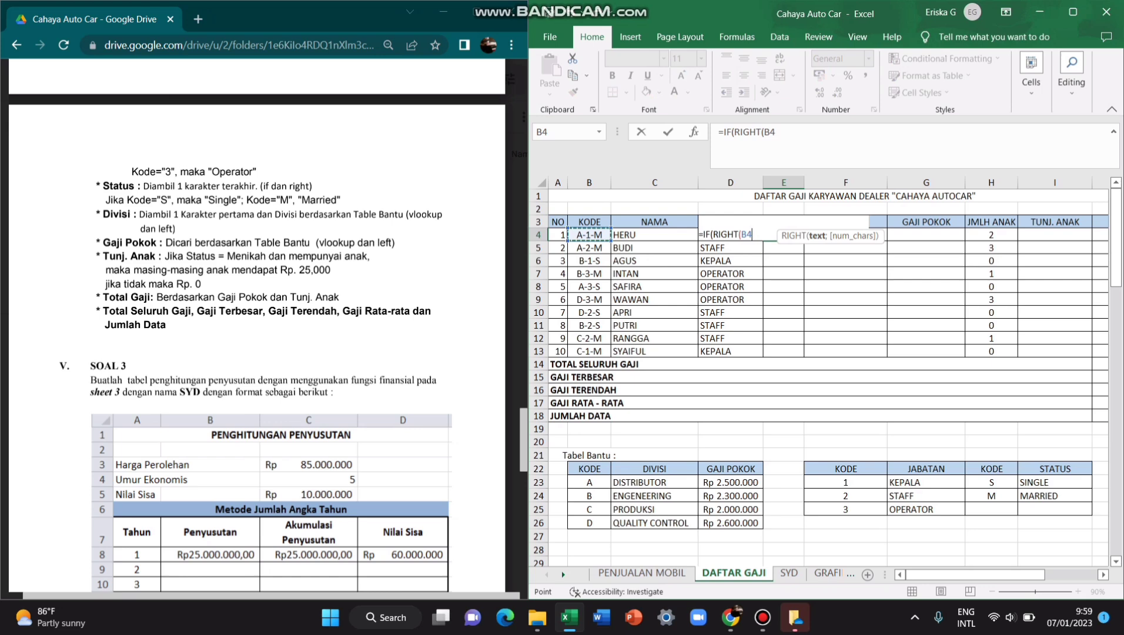
type(";")
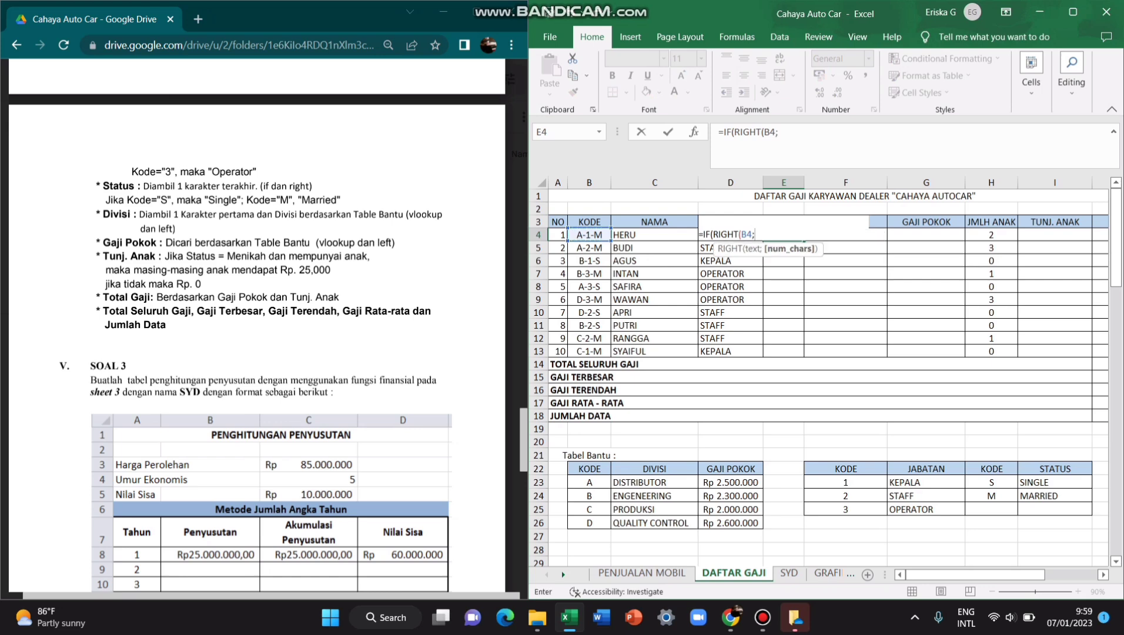
type("1)")
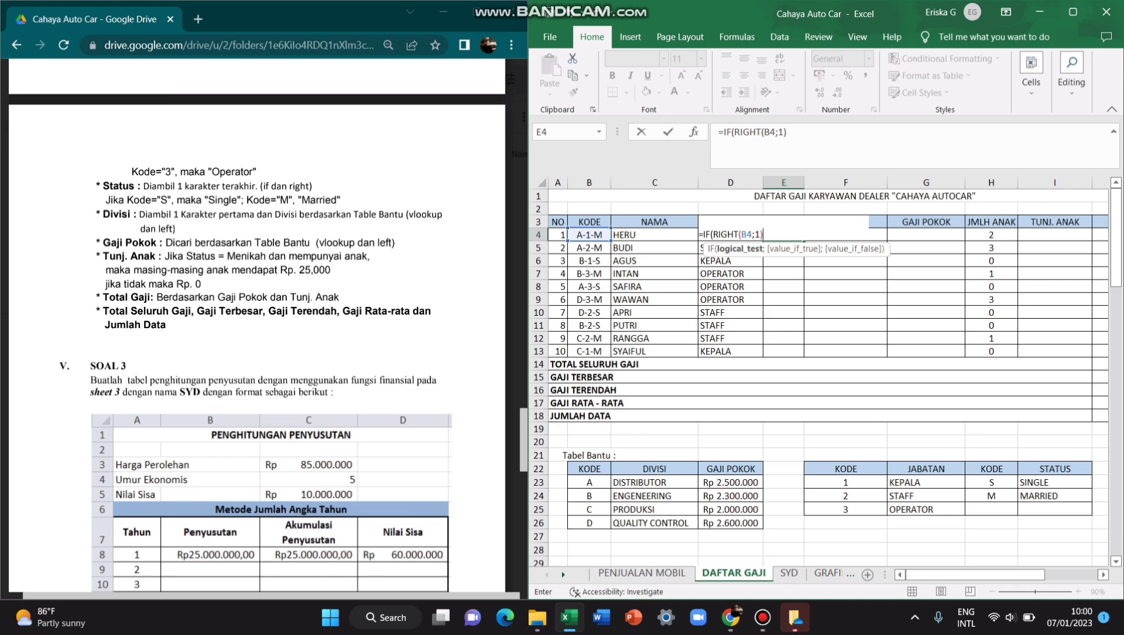
type("=\"S\";")
Add the SINGLE cell of the helper table as absolute reference $I$23 for the true result of the E4 formula
key("Down")
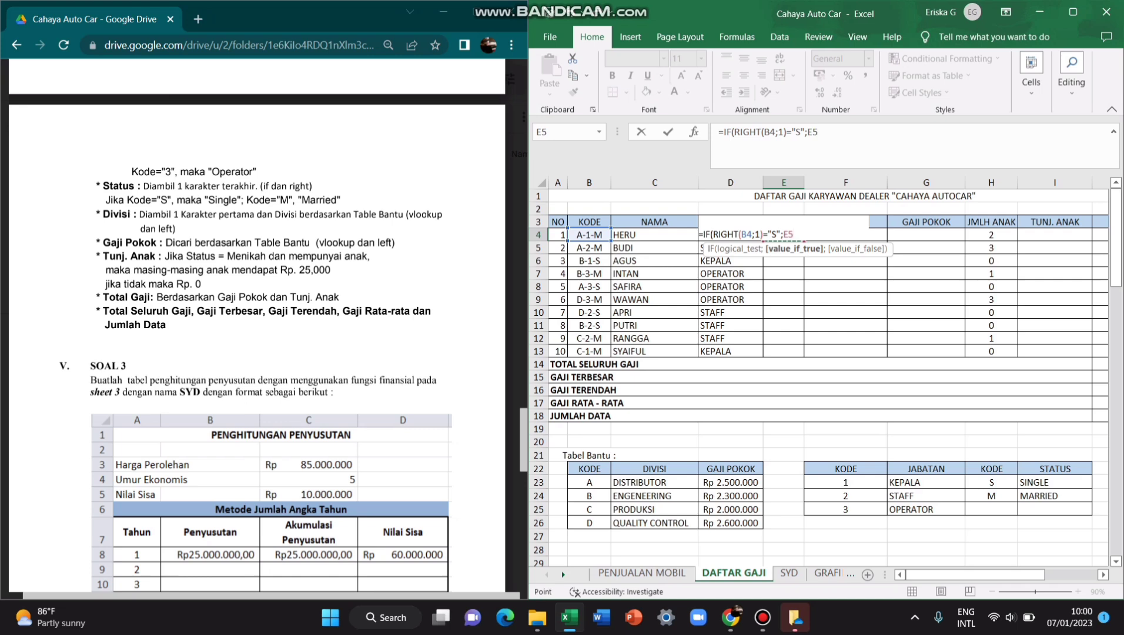
key("Down")
key("Down")
key("Down")
key("Down")
key("Down")
key("Down")
key("Down")
key("Down")
key("Down")
key("Down")
key("Down")
key("Down")
key("Down")
key("Down")
key("Down")
key("Down")
key("Down")
key("Down")
key("Down")
key("Right")
key("Right")
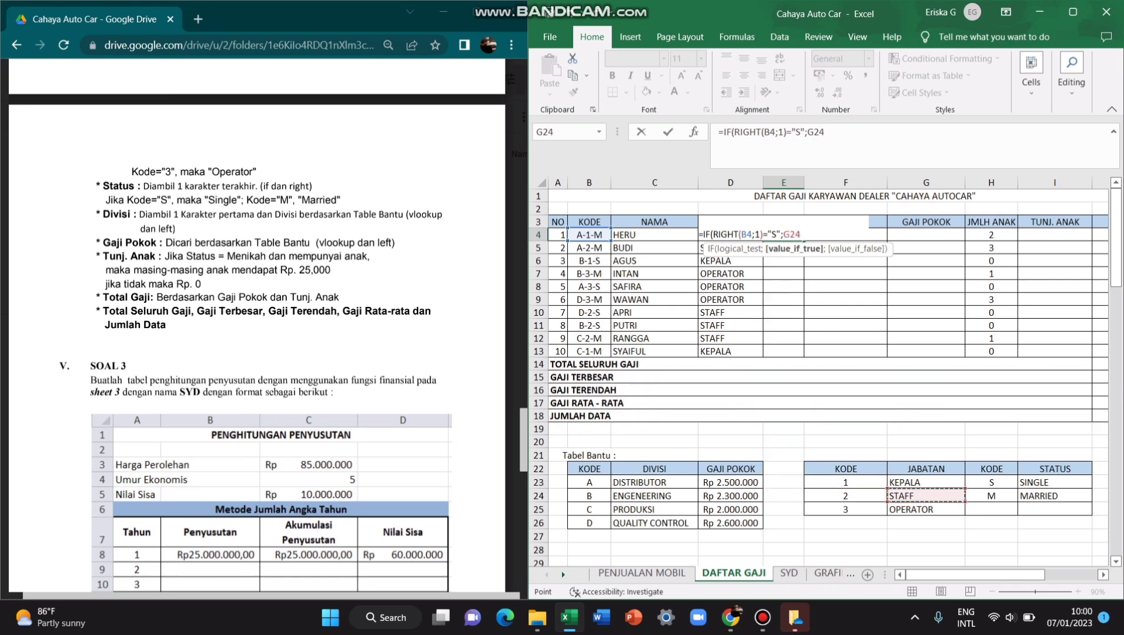
key("Right")
key("Right")
key("Up")
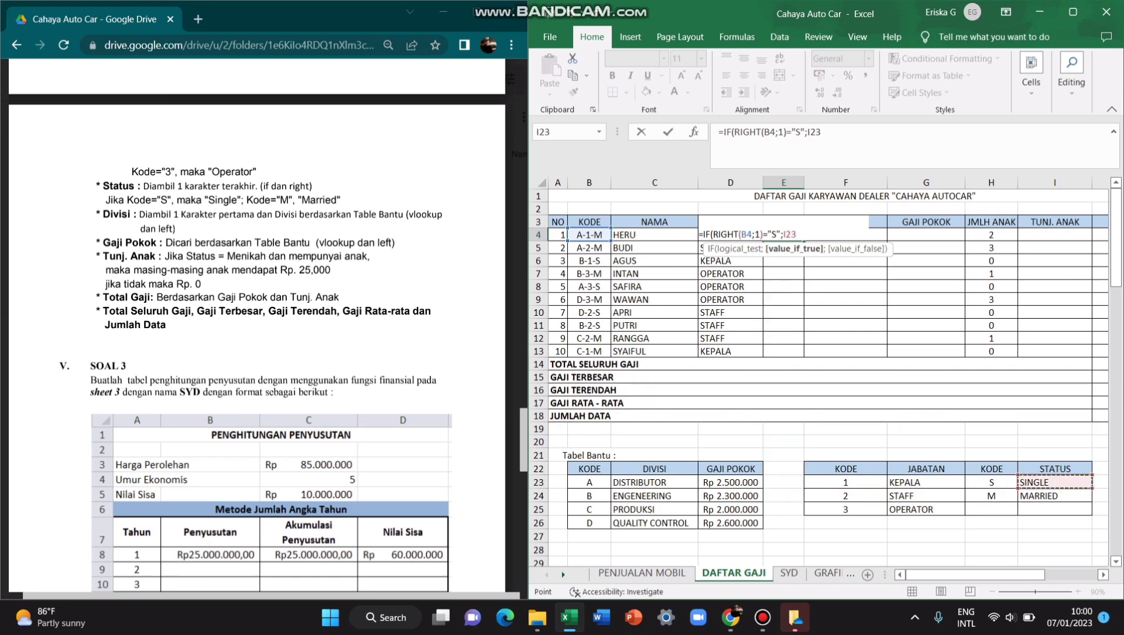
key("F4")
type(";")
Add the MARRIED cell as absolute reference $I$24 for the false result and complete the E4 formula
key("Down")
key("Down")
key("Down")
key("Down")
key("Down")
key("Down")
key("Down")
key("Down")
key("Down")
key("Down")
key("Down")
key("Down")
key("Down")
key("Down")
key("Down")
key("Down")
key("Down")
key("Down")
key("Down")
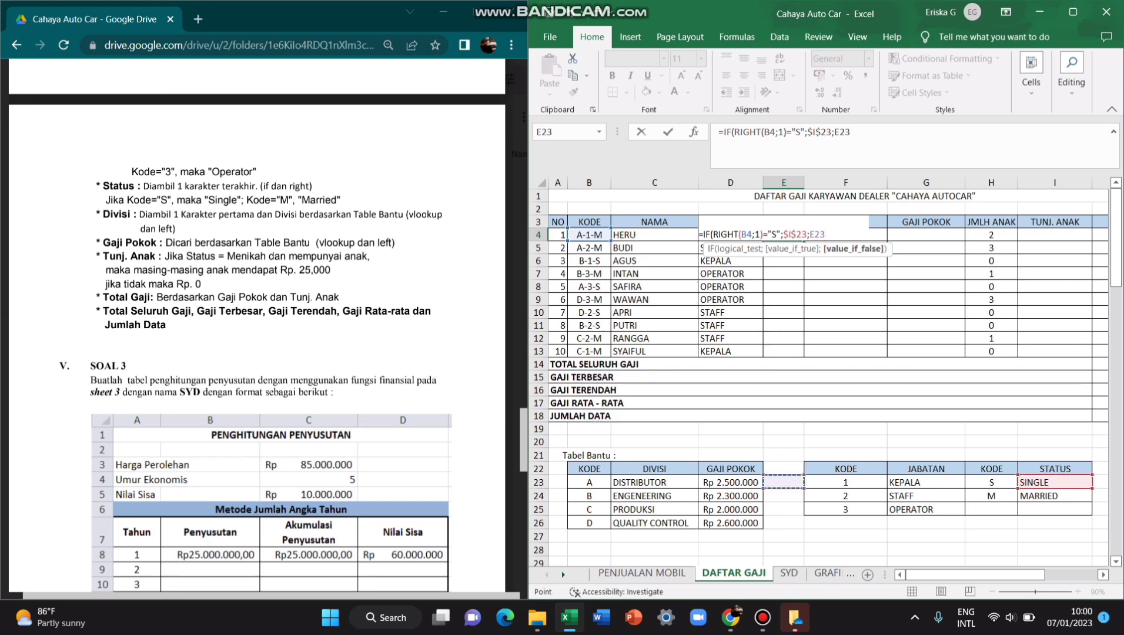
key("Down")
key("Right")
key("Right")
key("Right")
key("Right")
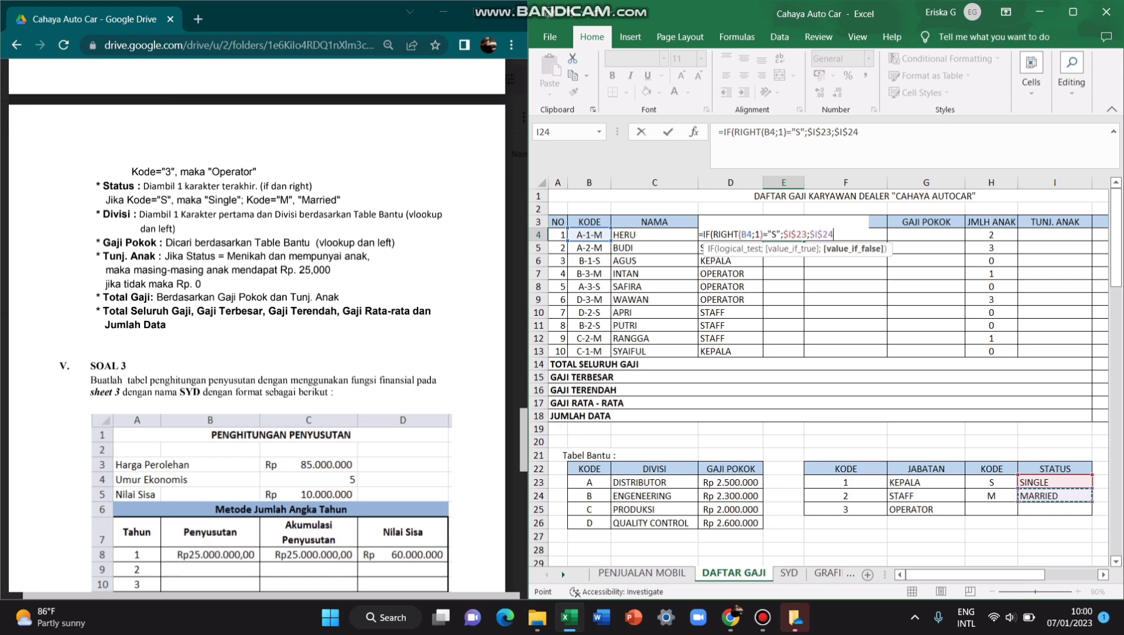
key("Return")
key("Return")
Copy the Status formula from E4 to E5:E13
key("Up")
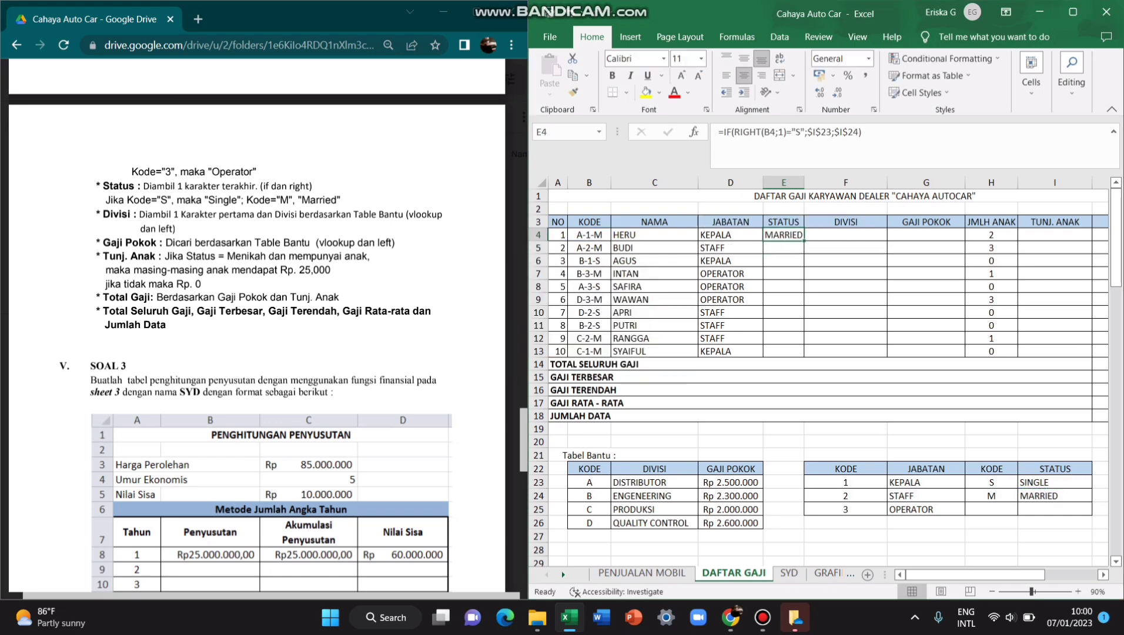
key("ctrl+c")
key("Down")
key("shift+Down")
key("shift+Down")
key("shift+Down")
key("shift+Down")
key("shift+Down")
key("shift+Down")
key("shift+Down")
key("shift+Down")
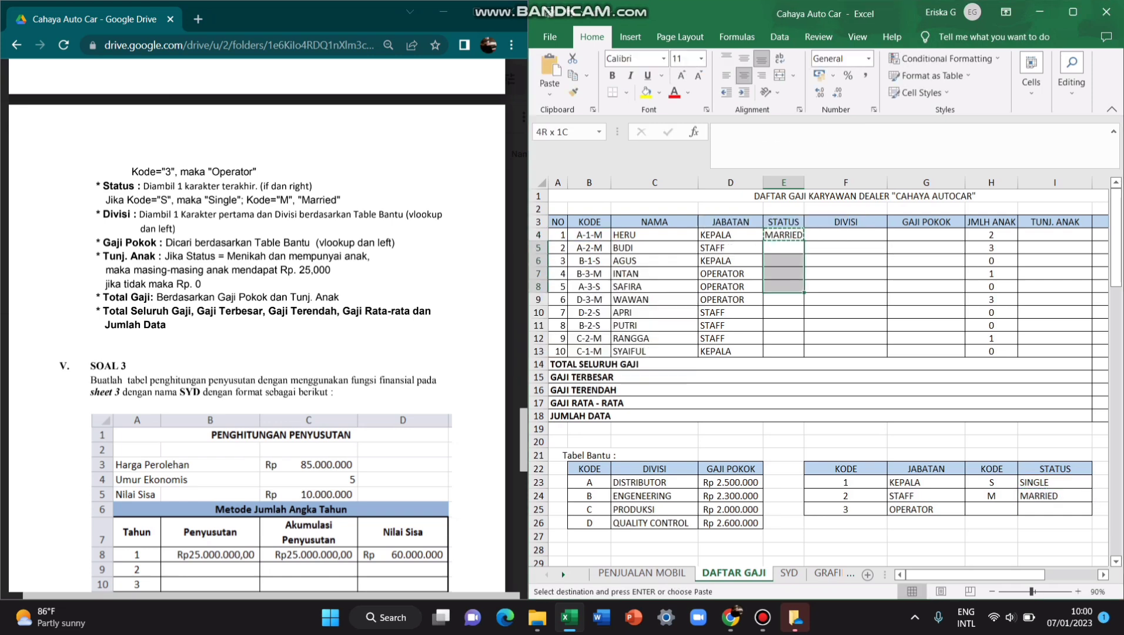
key("Return")
key("Down")
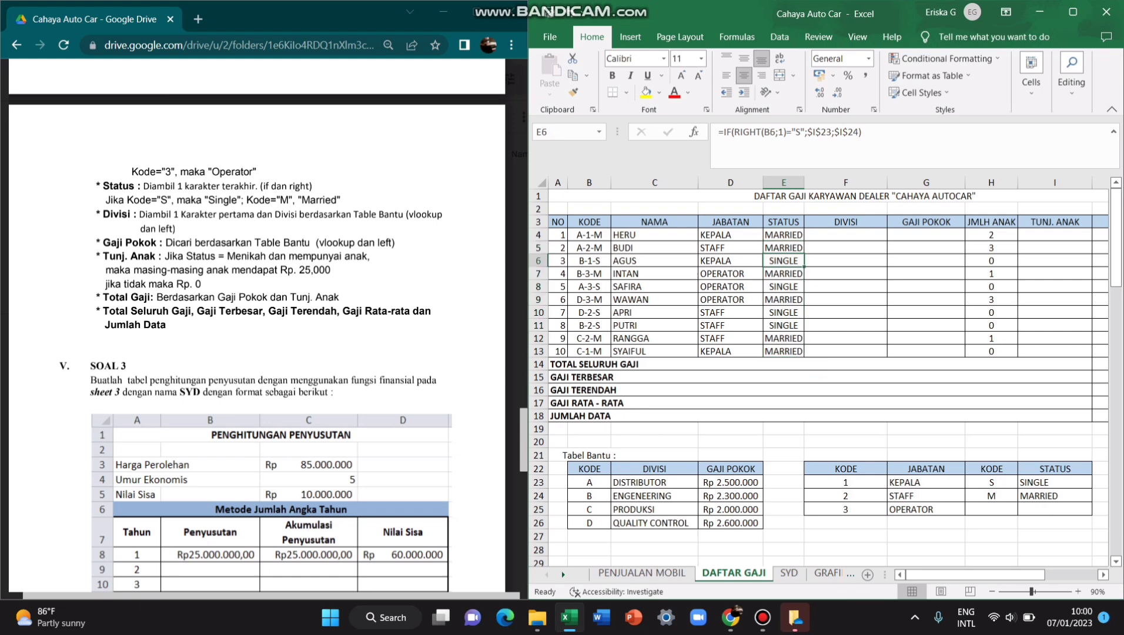
Select F4 under DIVISI and autofit the width of the STATUS column
key("Up")
key("Up")
key("Right")
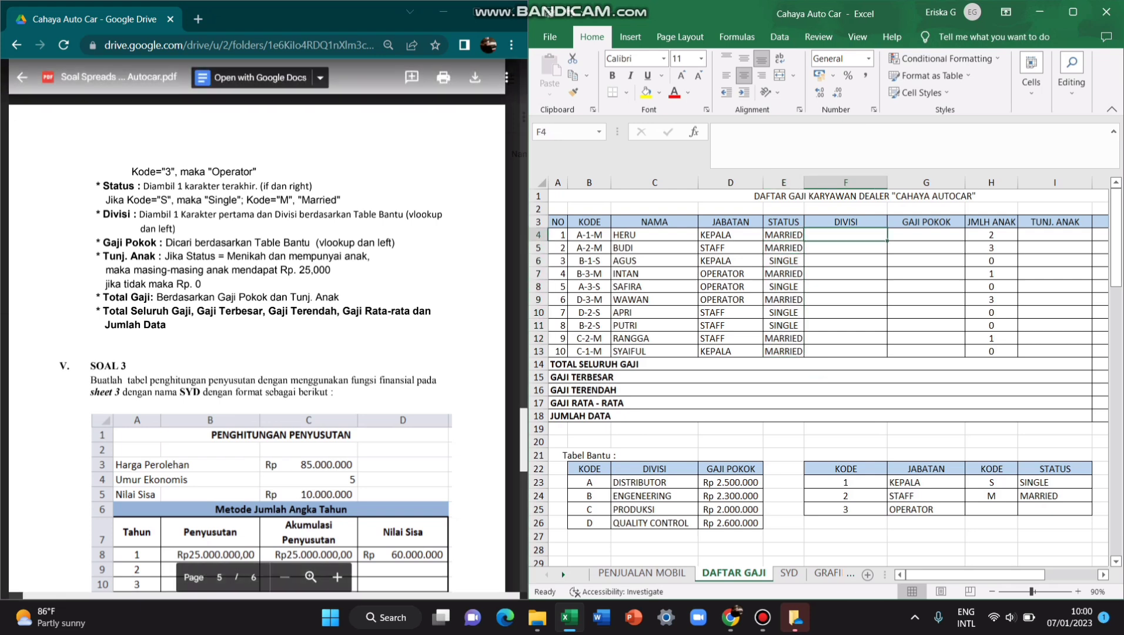
double_click(805, 183)
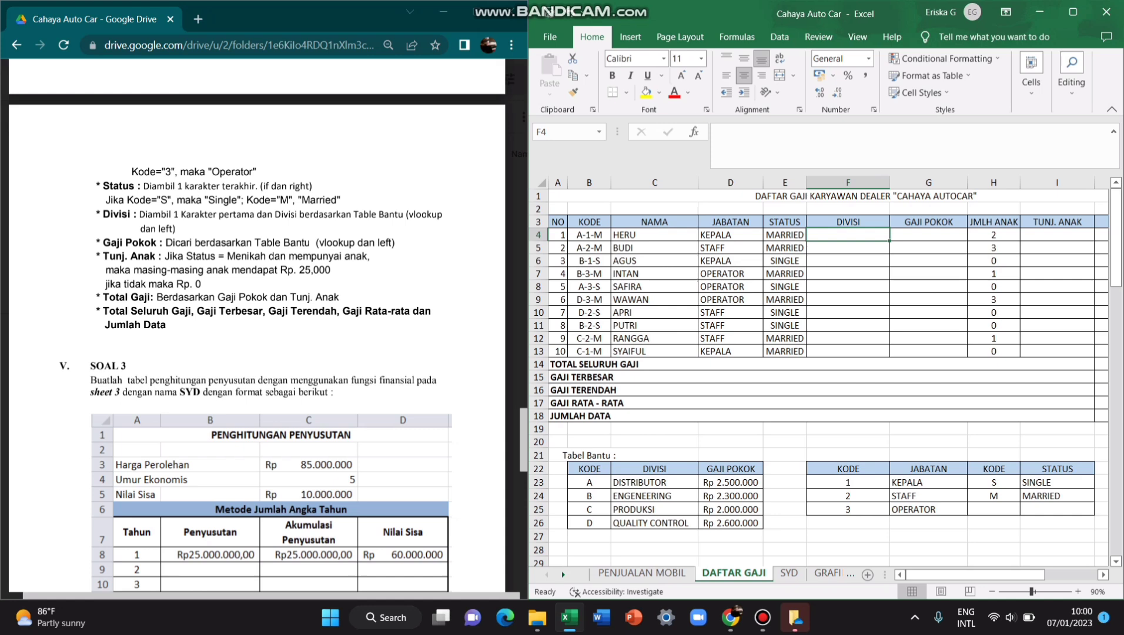
Start the DIVISI formula in F4 with the first character of the code as lookup value: =VLOOKUP(LEFT(B4;1);
type("=VLOOKUP")
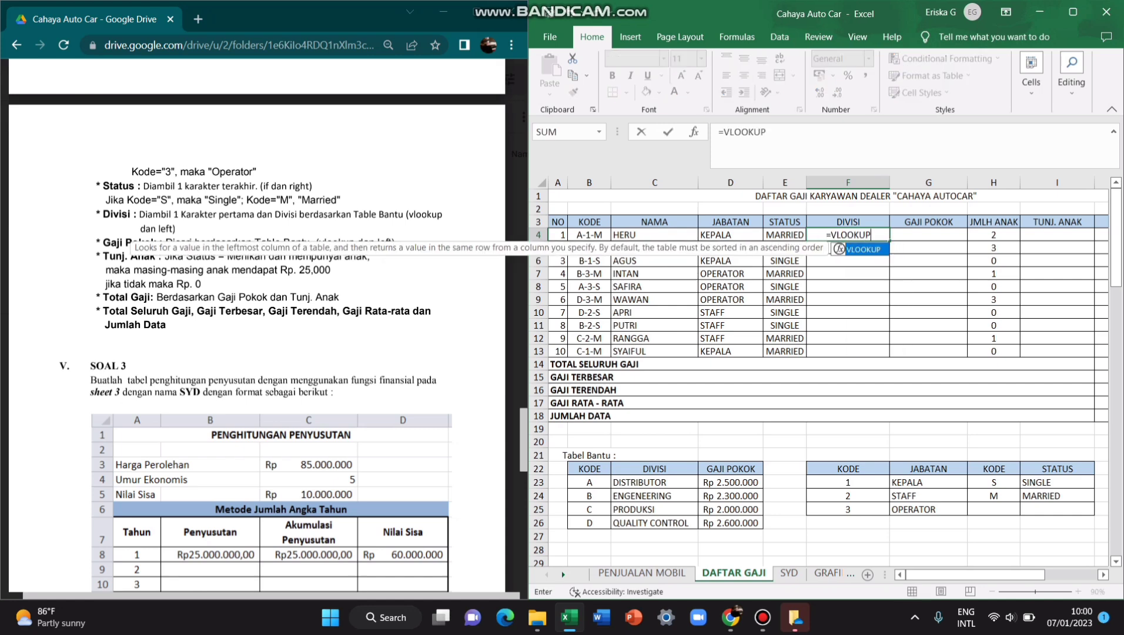
key("Tab")
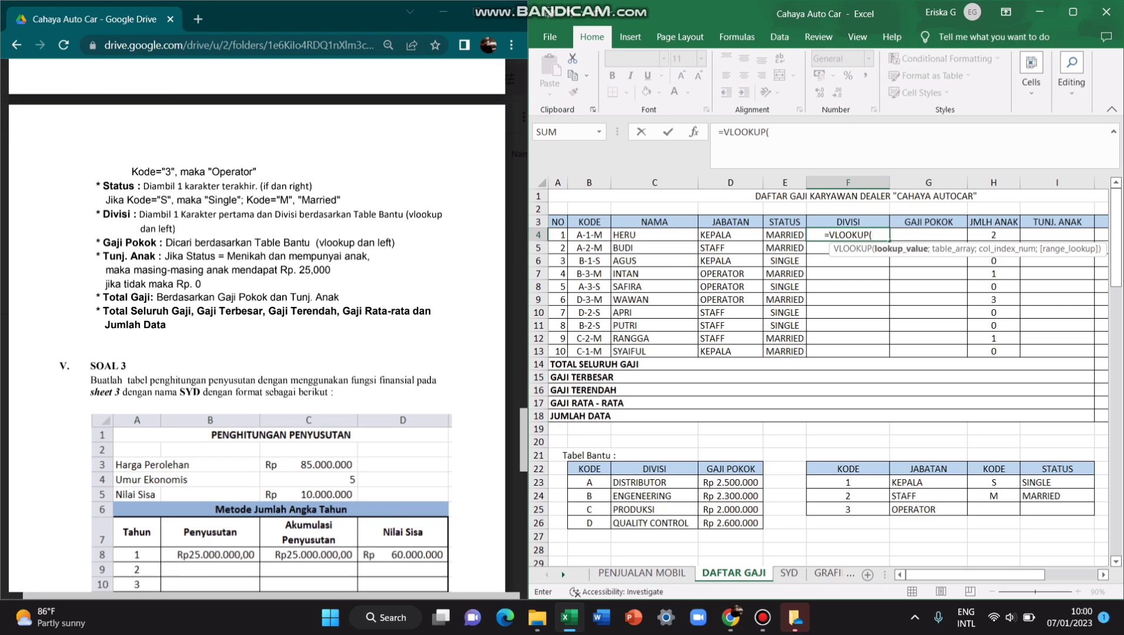
type("LEFT")
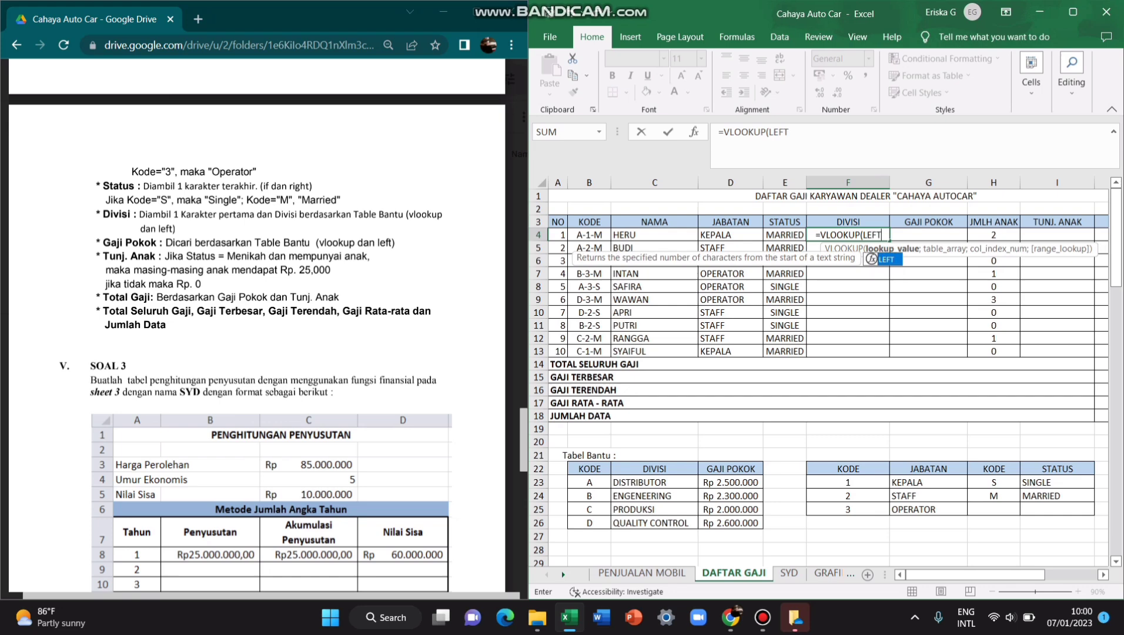
type("(")
key("Left")
key("Left")
key("Left")
key("Left")
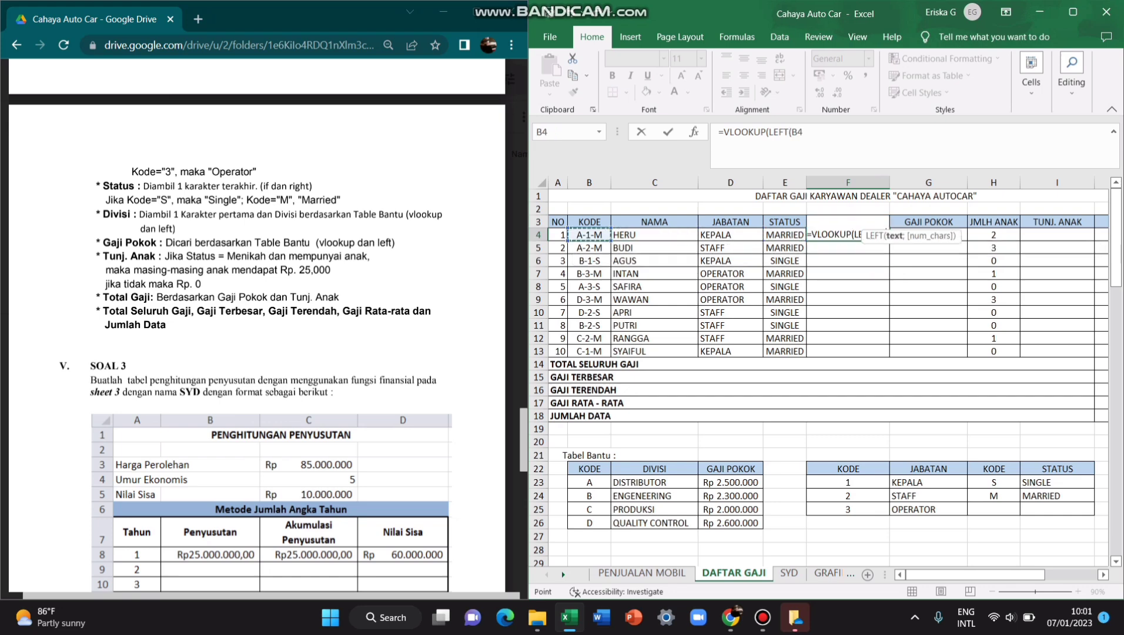
type(";1")
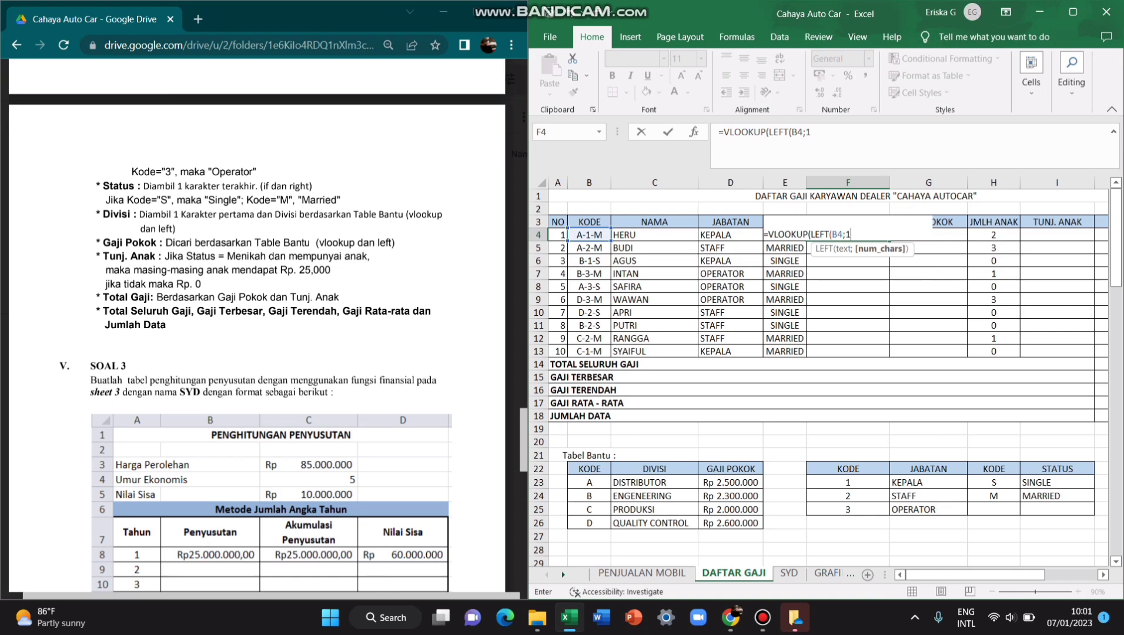
type(")")
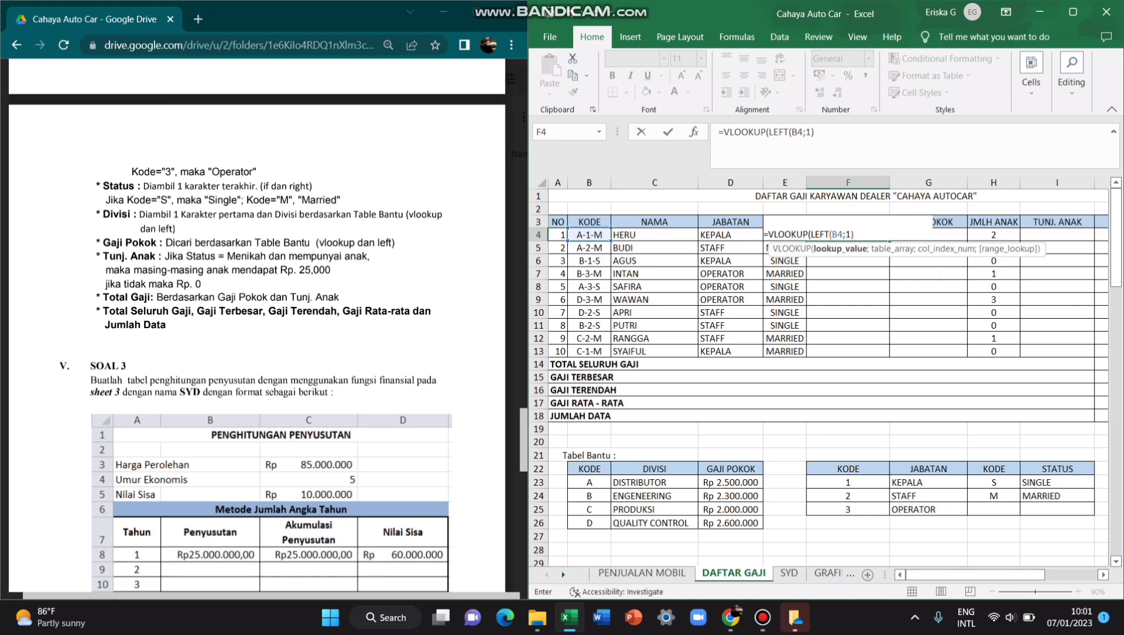
key("BackSpace")
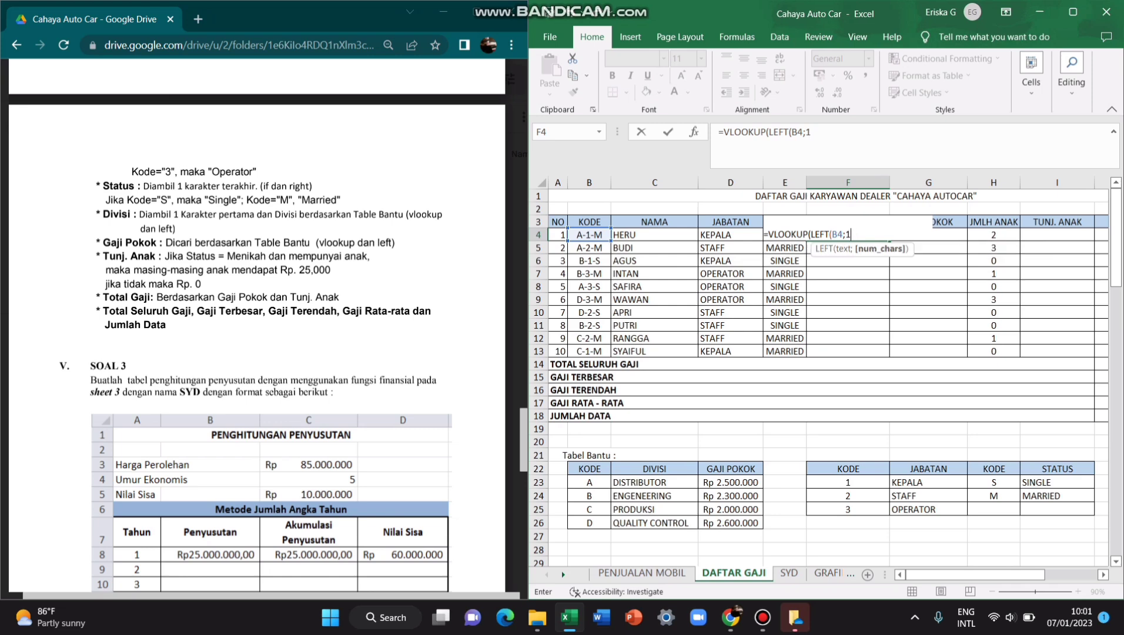
type(";")
key("BackSpace")
type(");")
Add the KODE and DIVISI cells of the helper table as absolute lookup range $B$23:$C$26 in the F4 formula
key("Down")
key("Down")
key("Down")
key("Down")
key("Down")
key("Down")
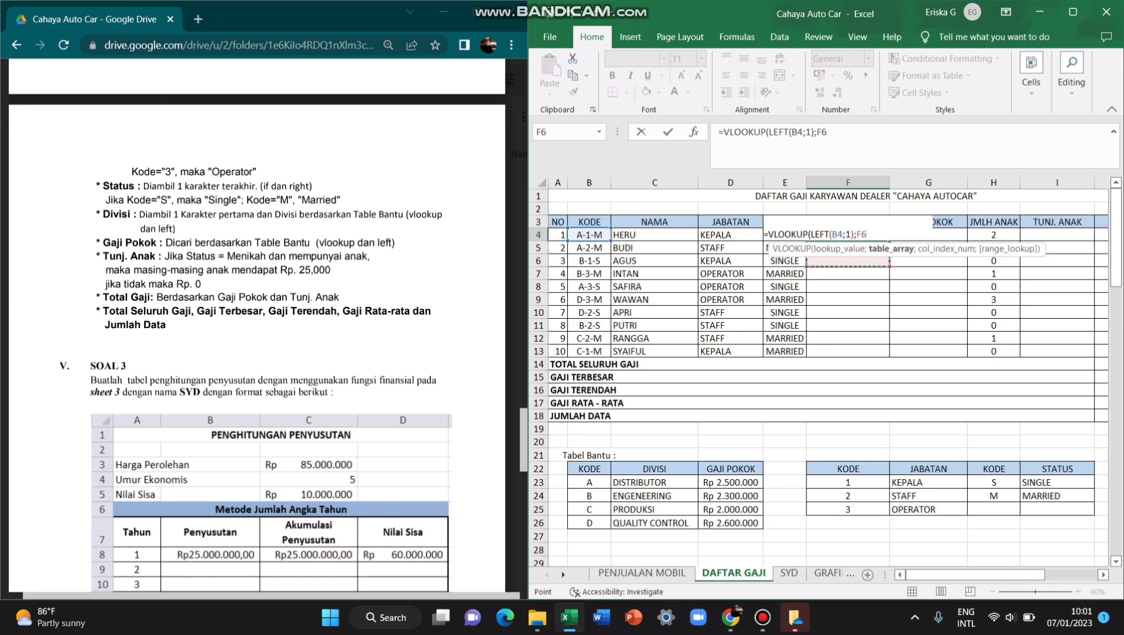
key("Down")
key("Down")
key("Down")
key("Down")
key("Down")
key("Down")
key("Down")
key("Down")
key("Down")
key("Down")
key("Down")
key("Down")
key("Down")
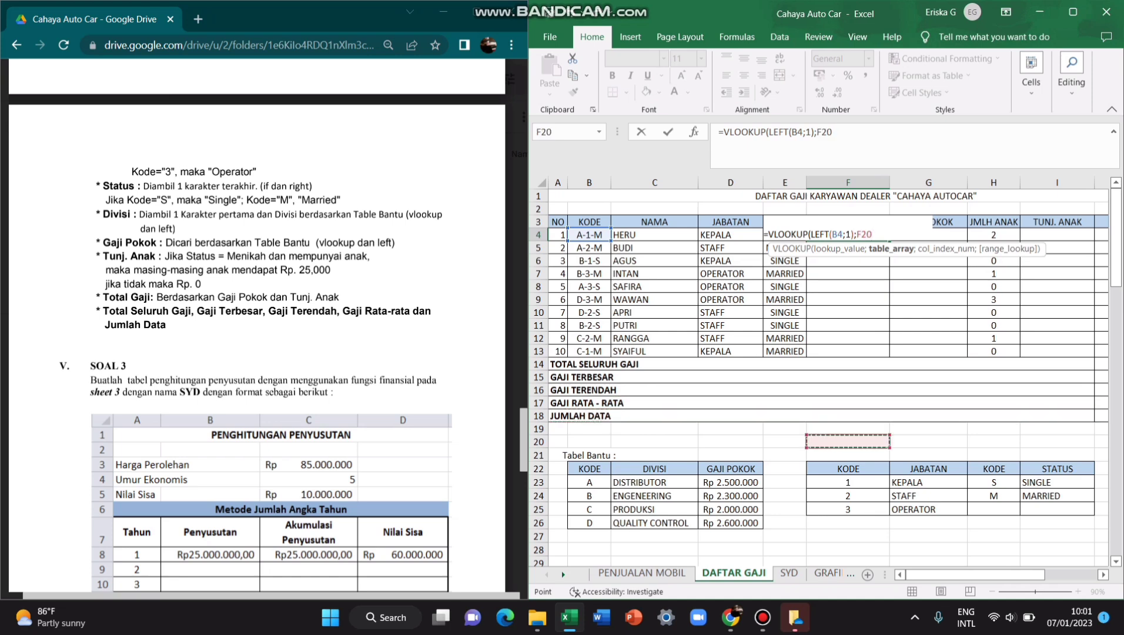
key("Left")
key("Left")
key("Left")
key("Left")
key("Left")
key("Right")
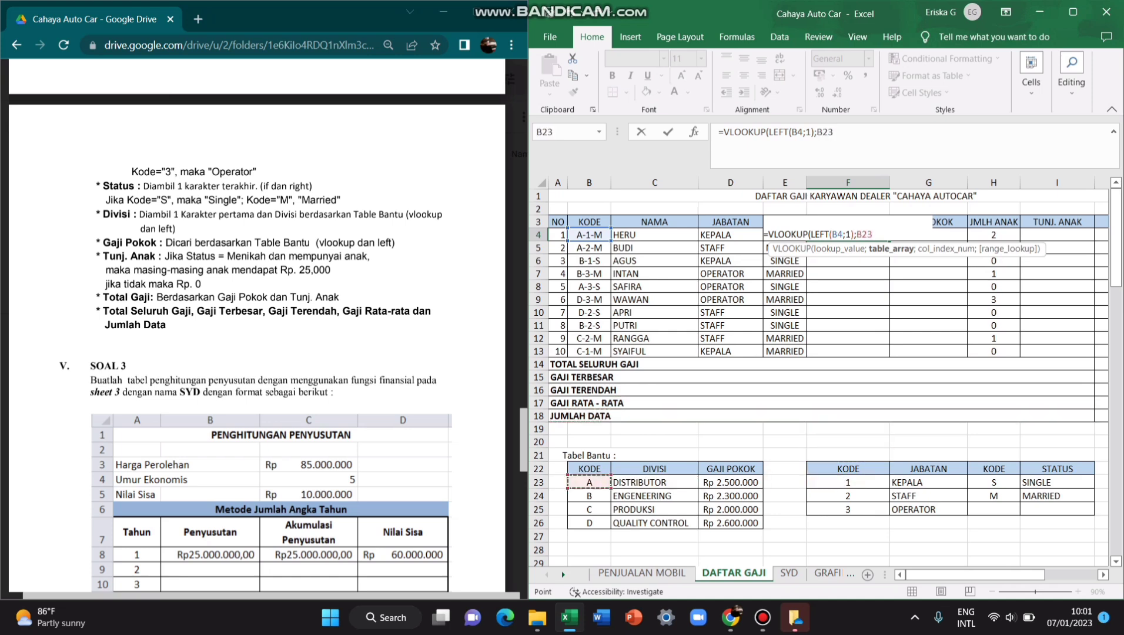
key("shift+Right")
key("shift+Down")
key("shift+Down")
key("shift+Down")
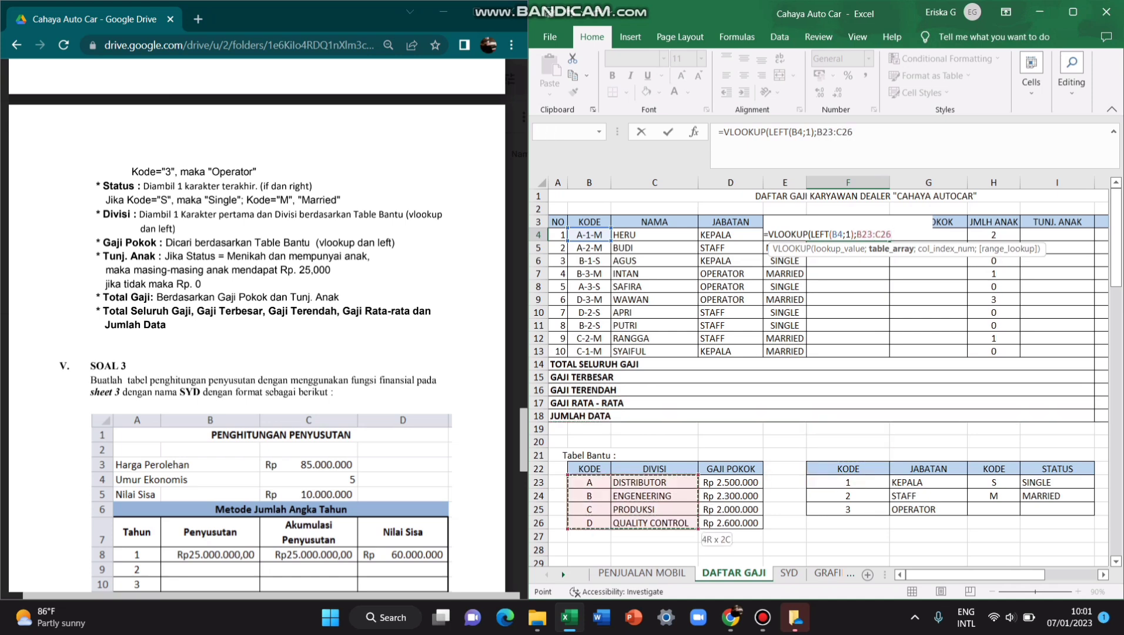
key("F4")
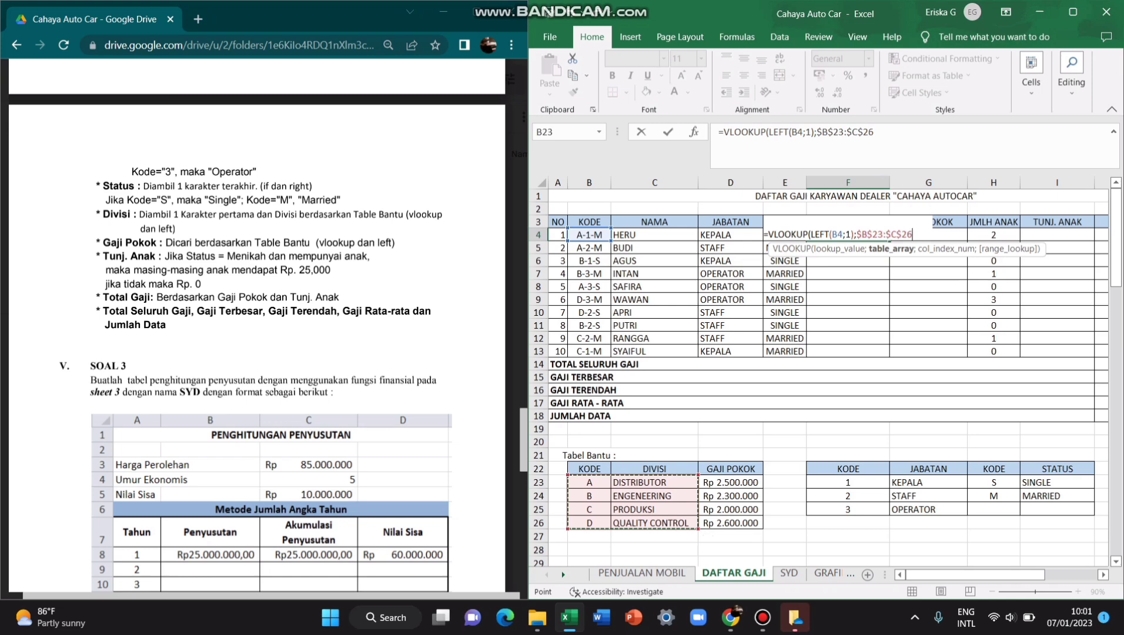
Complete the F4 formula with column index 2 and exact match FALSE
type(";")
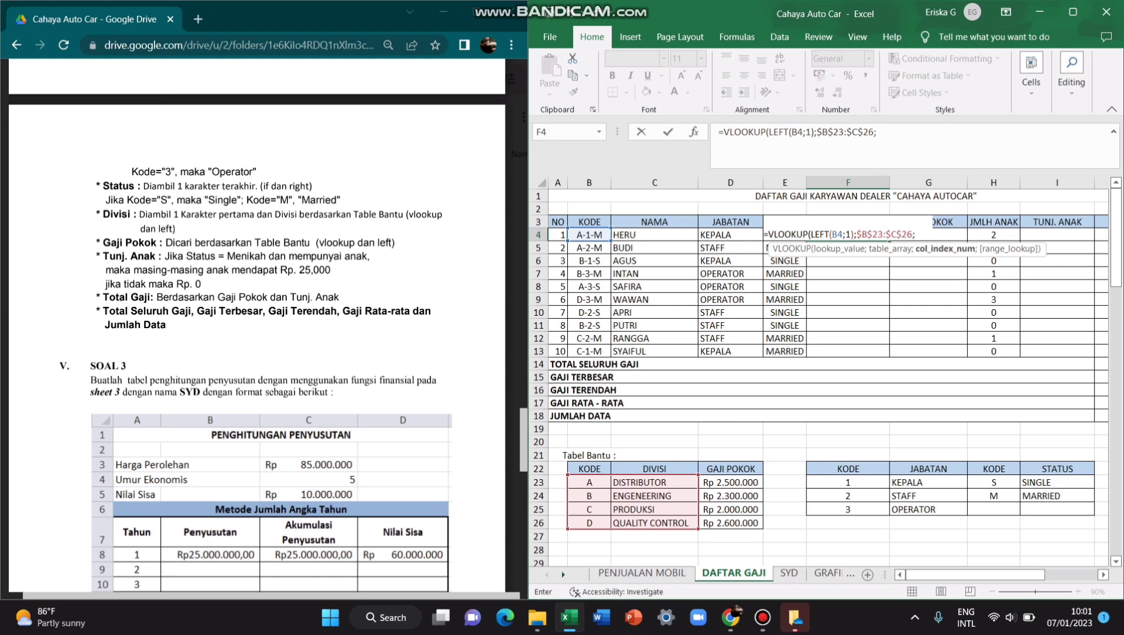
type("2")
type(";")
type("FALSE)")
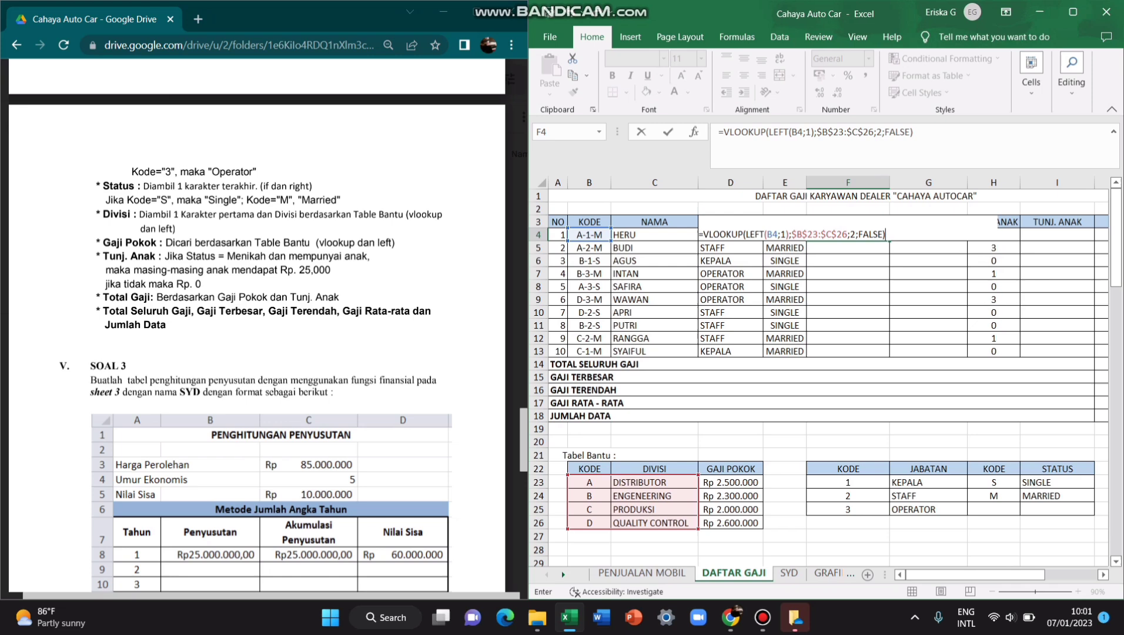
key("Return")
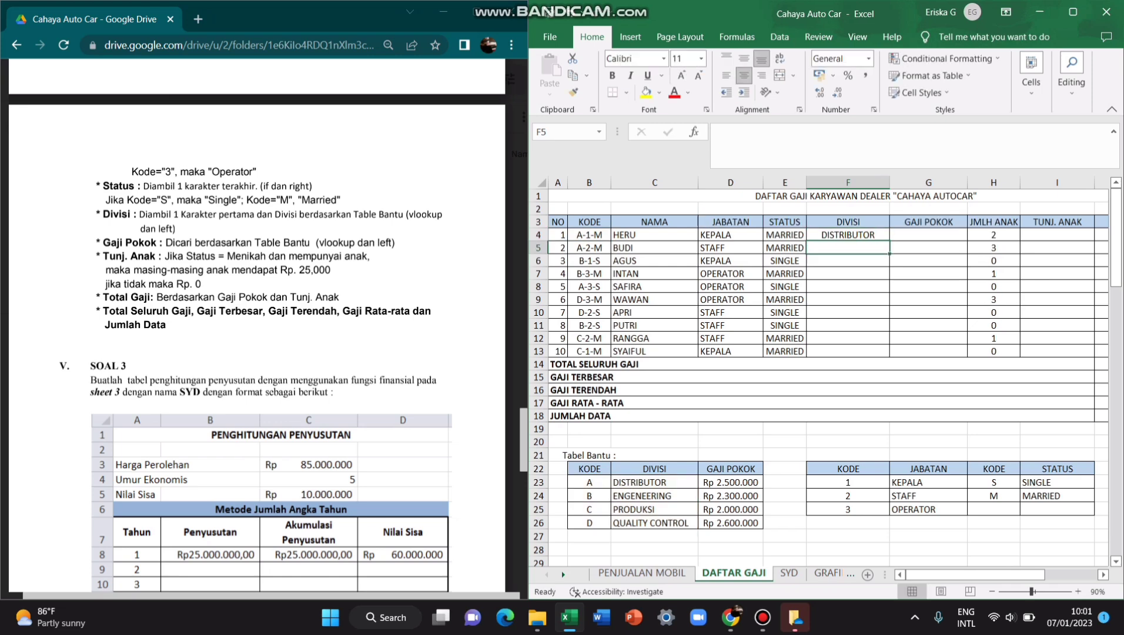
Copy the DIVISI formula from F4 to F5:F13
key("Up")
key("ctrl+c")
key("Down")
key("shift+Down")
key("shift+Down")
key("shift+Down")
key("shift+Down")
key("shift+Down")
key("shift+Down")
key("shift+Down")
key("shift+Down")
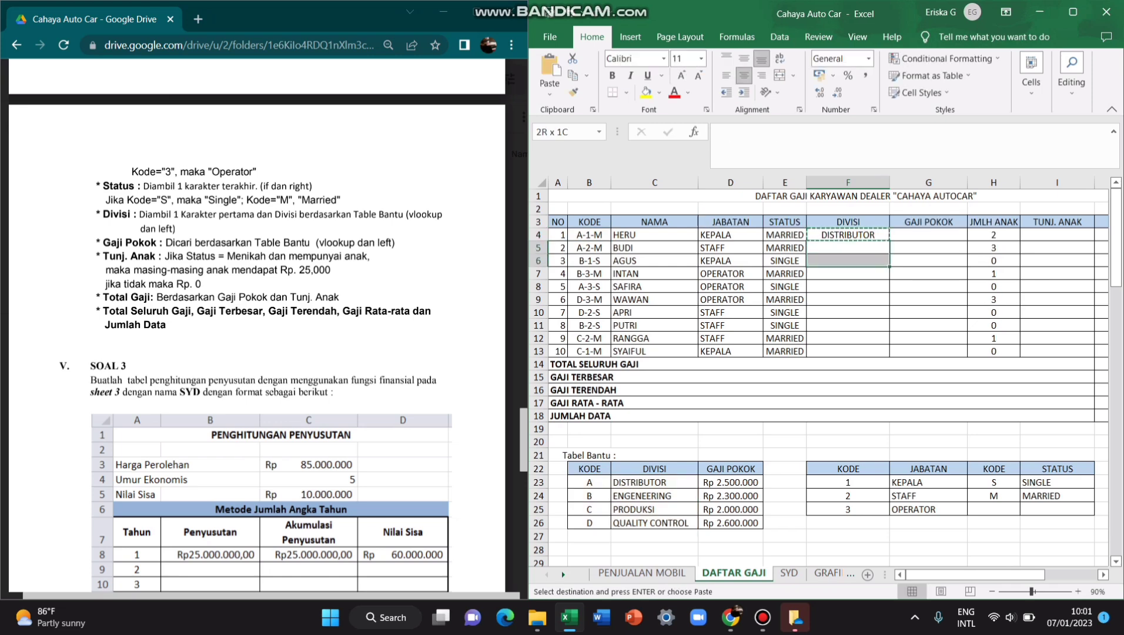
key("ctrl+v")
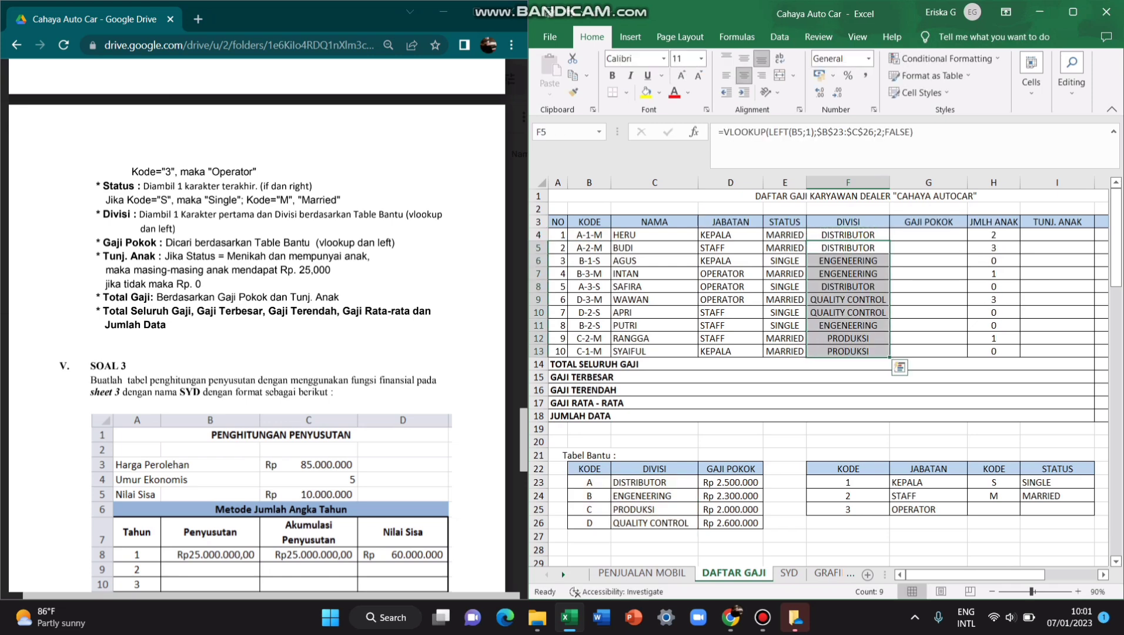
key("Escape")
Paste the GAJI POKOK formula =VLOOKUP(LEFT(B4;1);$B$23:$D$26;3;FALSE) into G4 and copy it down to G13
key("Up")
key("Right")
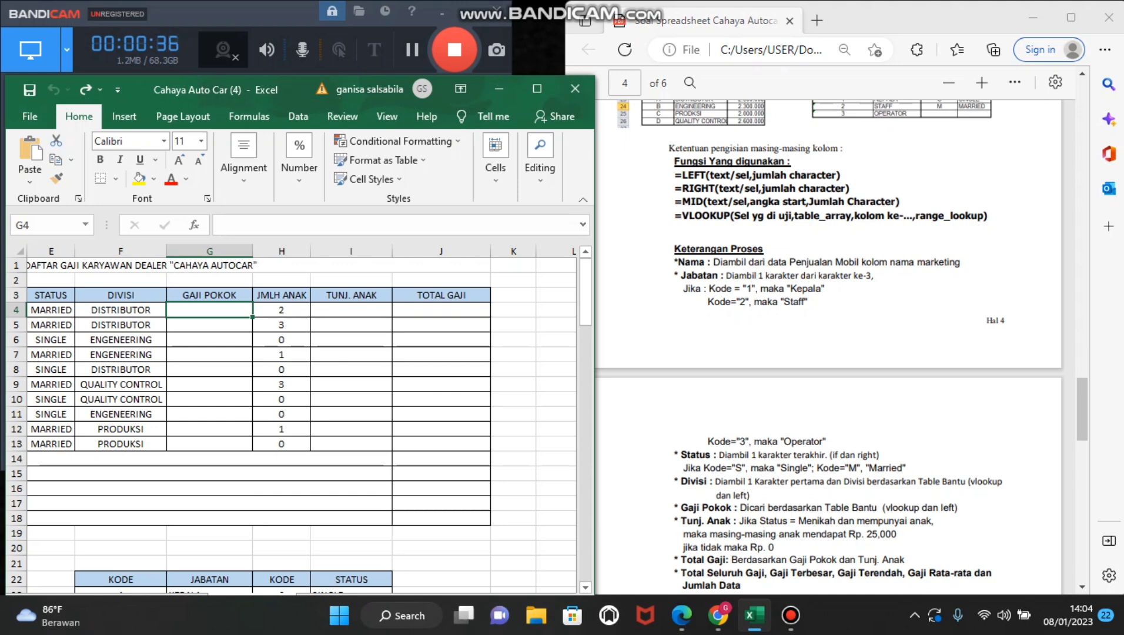
key("ctrl+v")
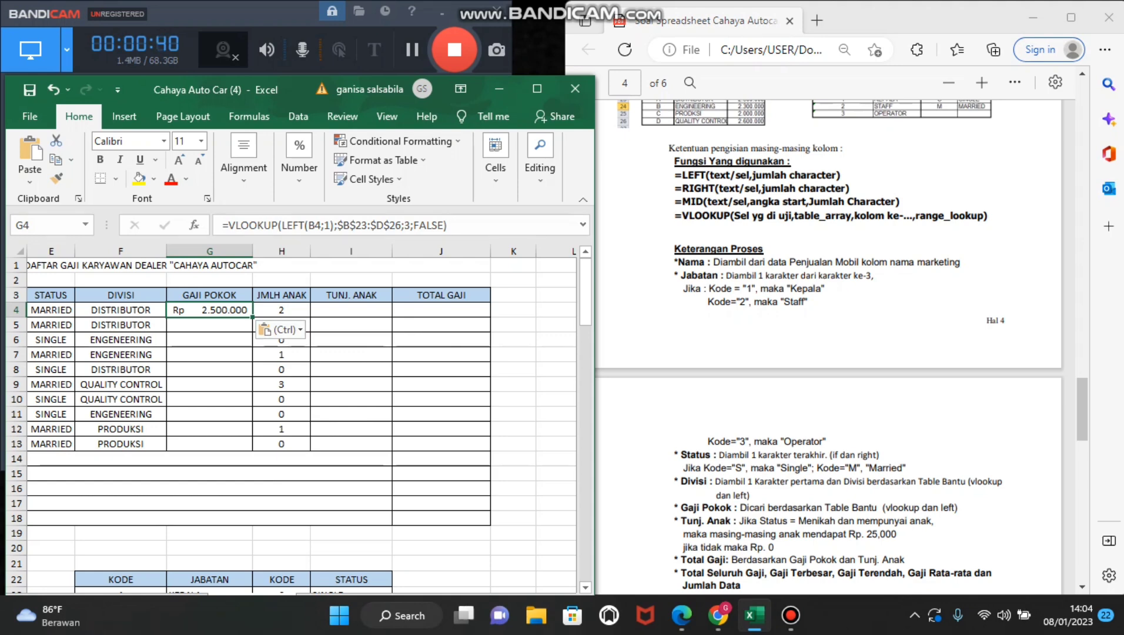
left_click_drag(210, 324, 210, 444)
key("ctrl+v")
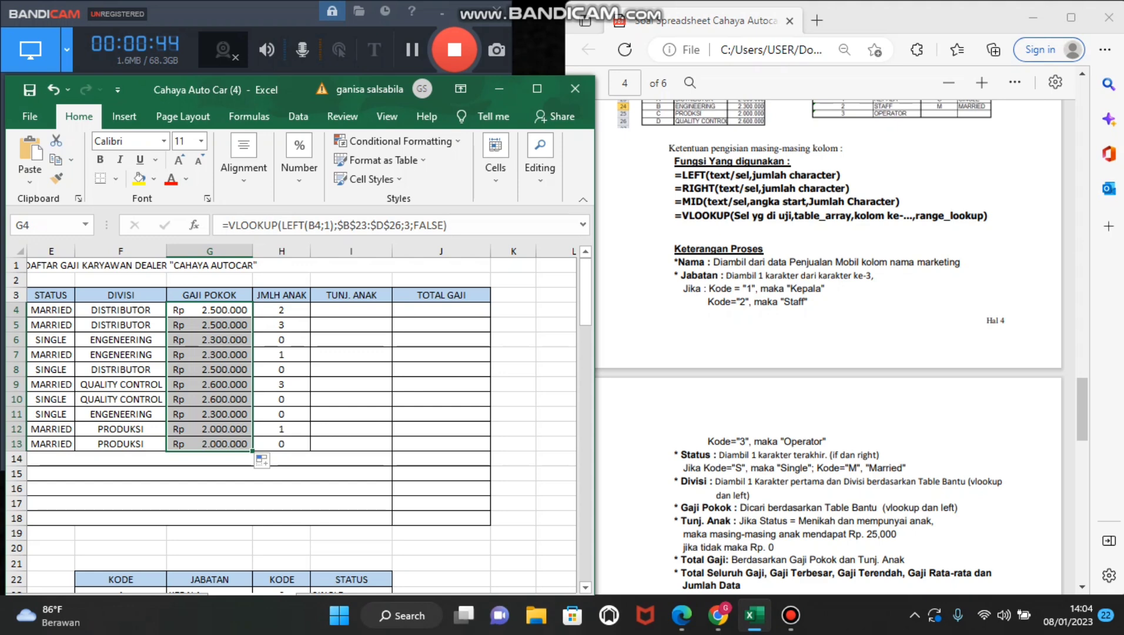
left_click(514, 324)
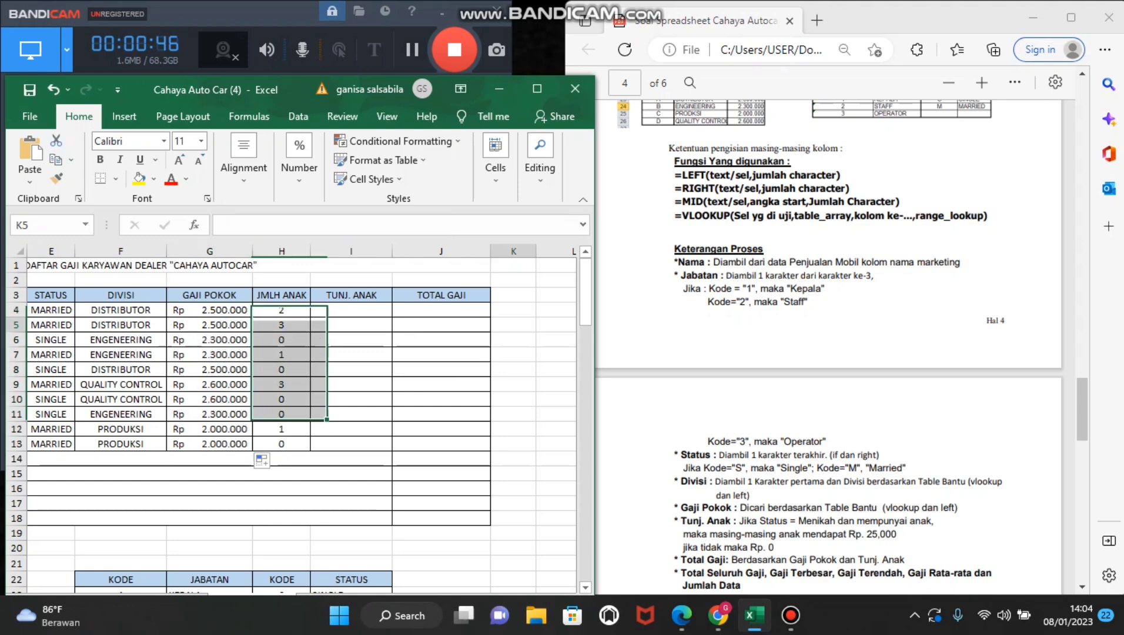
Enter the child allowance formula =25000*H4 in I4 under TUNJ. ANAK
left_click(351, 310)
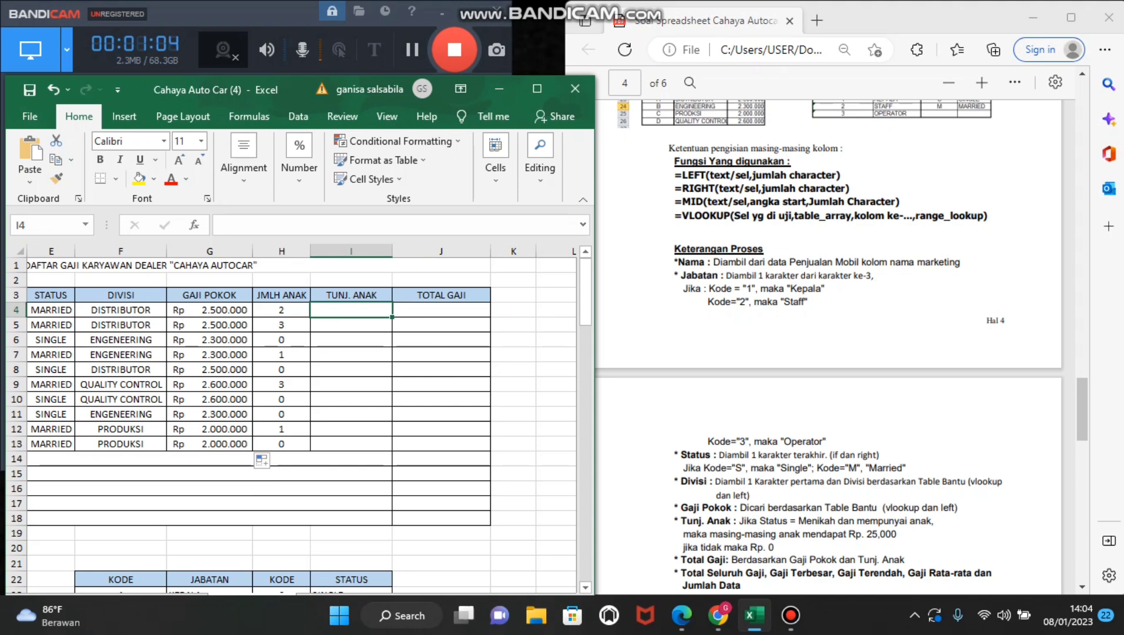
type("=")
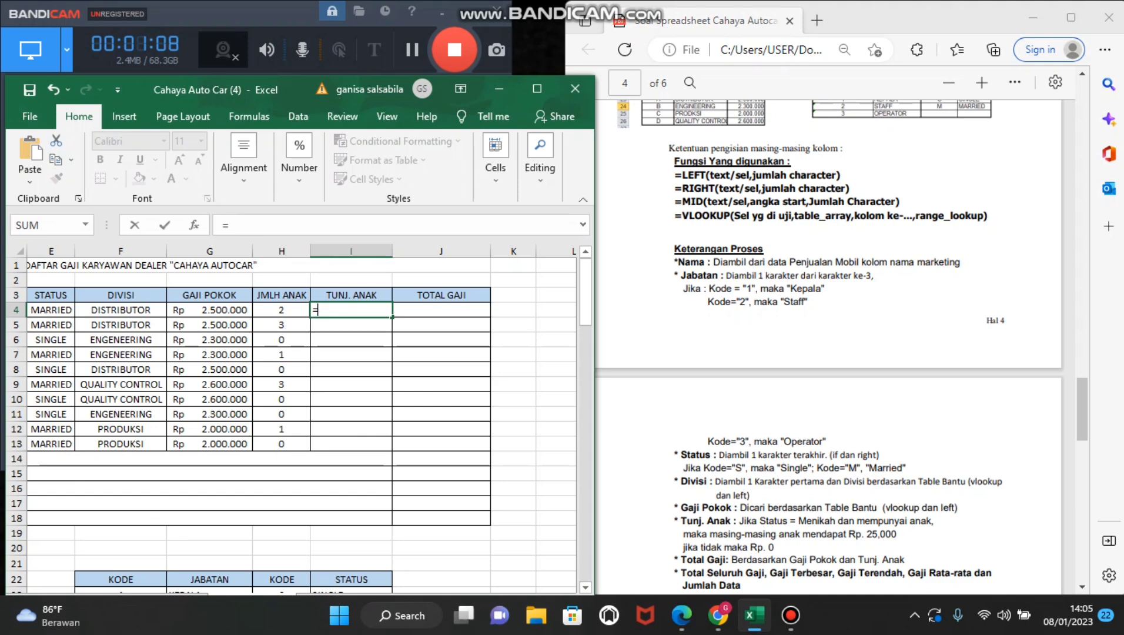
type("2500")
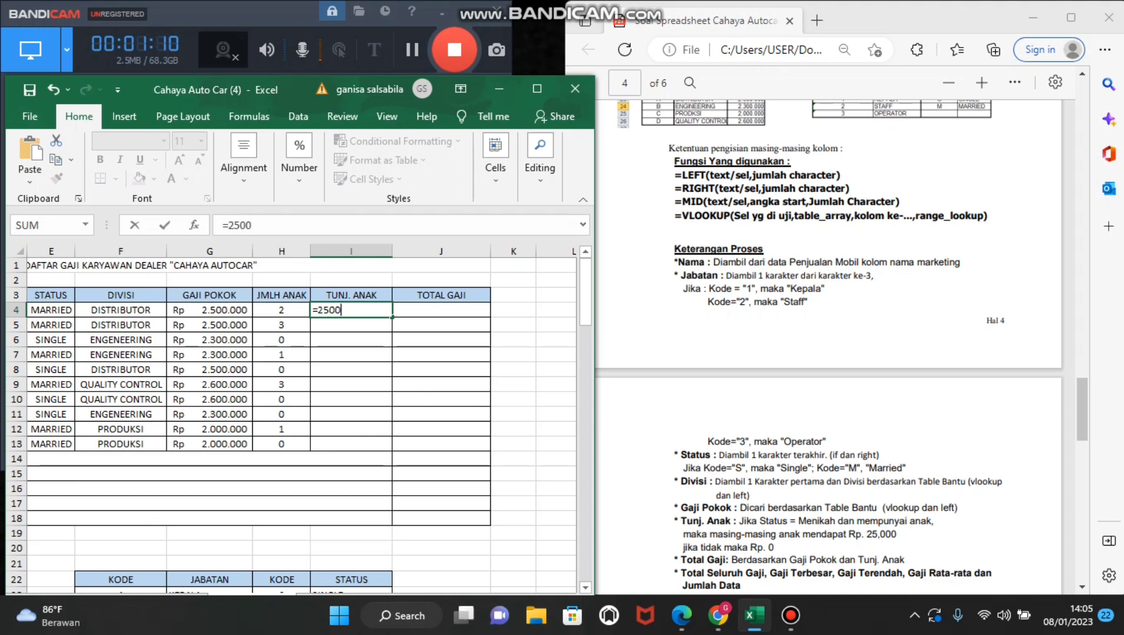
type("0*")
left_click(281, 310)
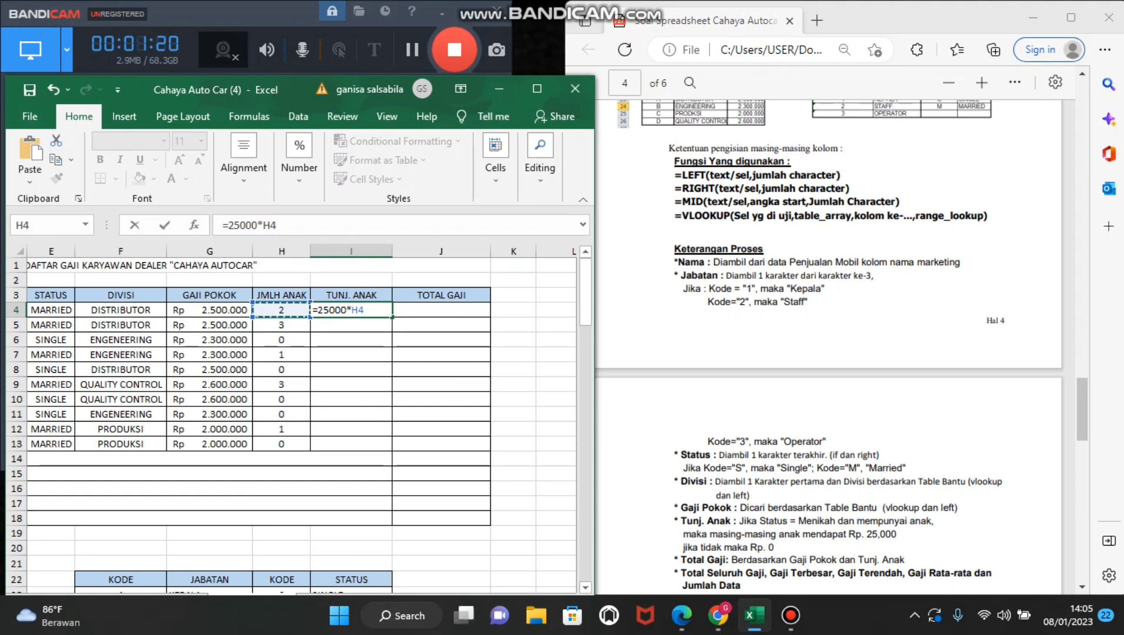
key("Return")
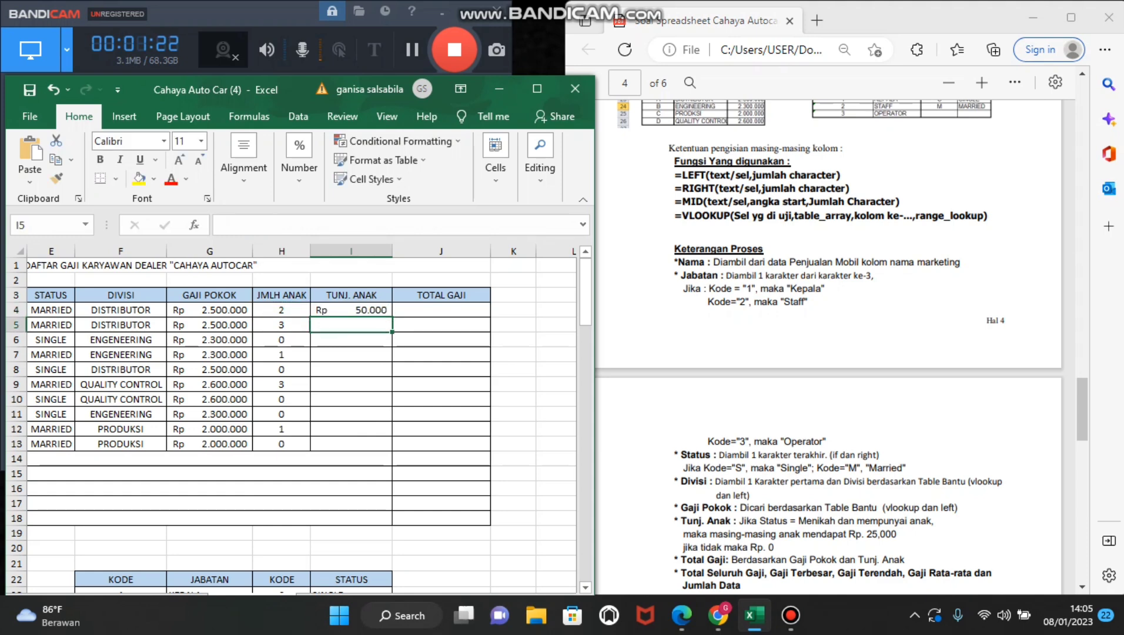
Fill the TUNJ. ANAK formula from I4 down to I13
left_click(351, 310)
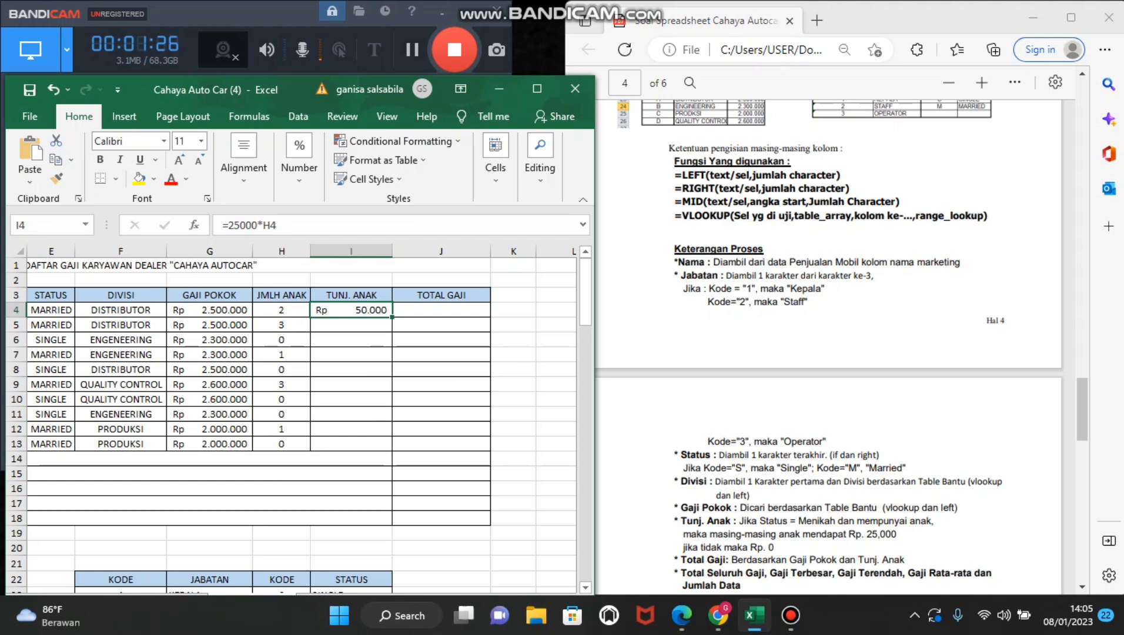
left_click_drag(392, 317, 392, 449)
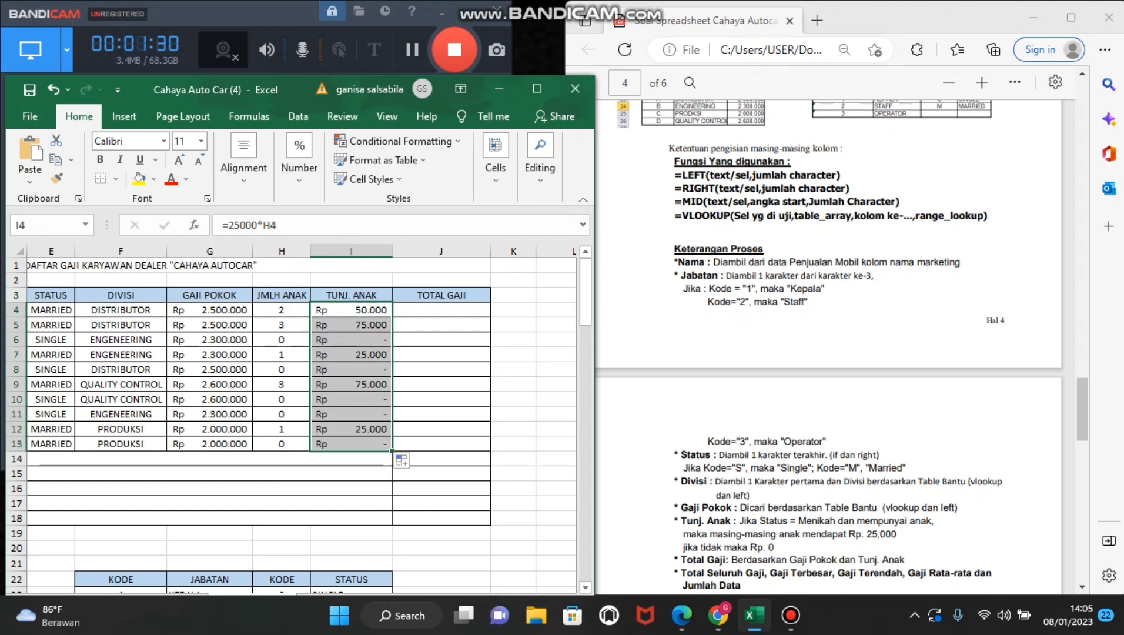
left_click(513, 399)
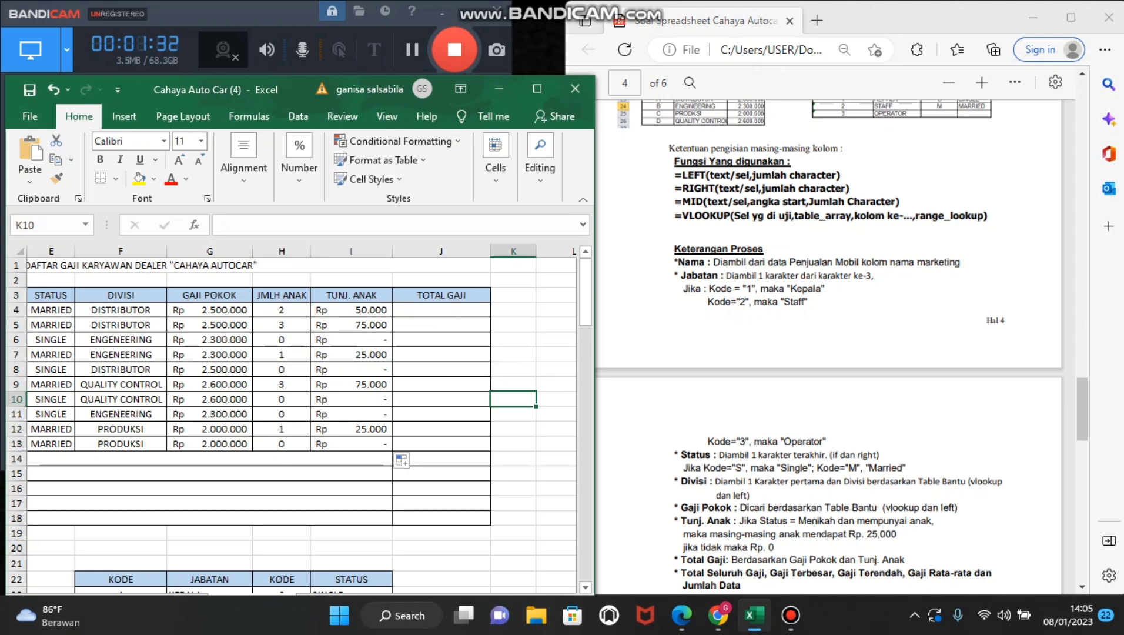
Enter the TOTAL GAJI formula =G4+I4 in J4, adding the base salary and child allowance
left_click(441, 310)
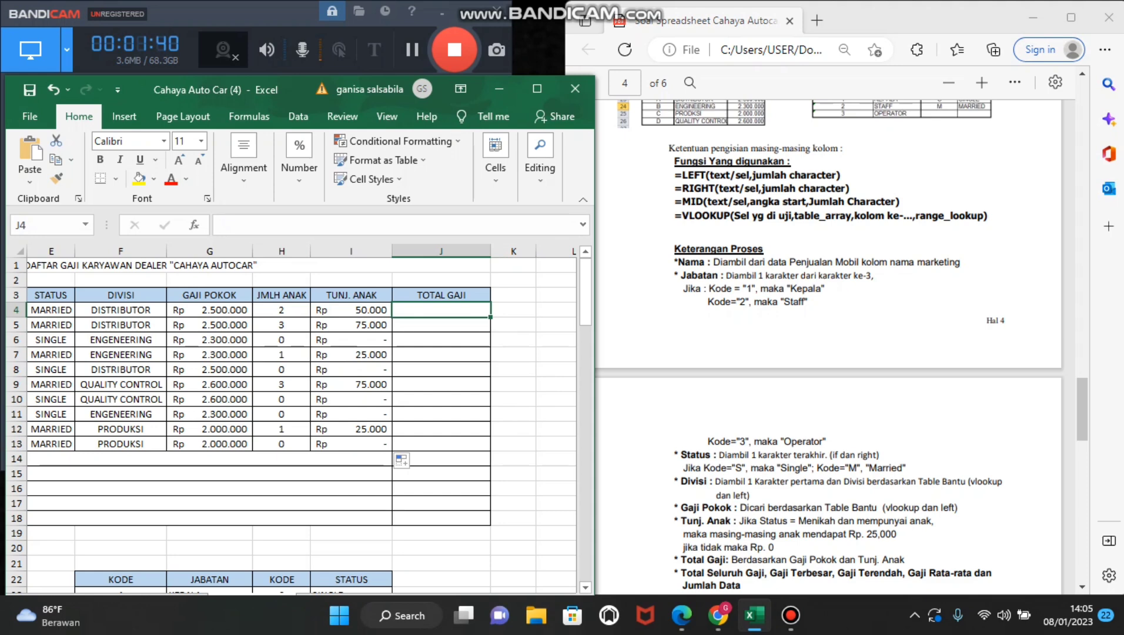
type("=")
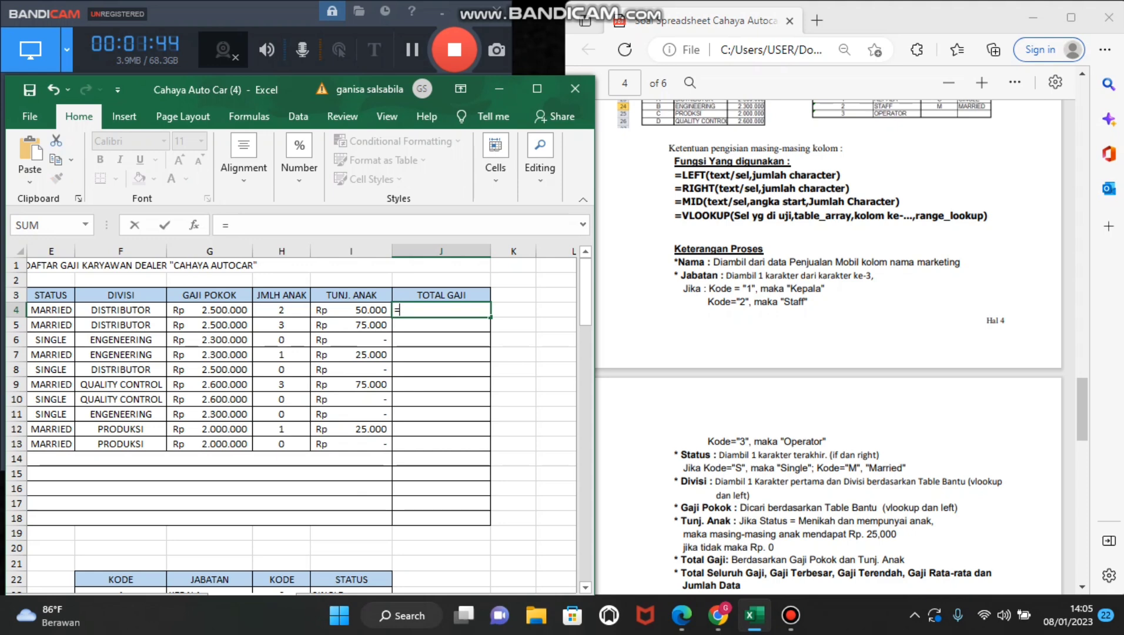
left_click(210, 310)
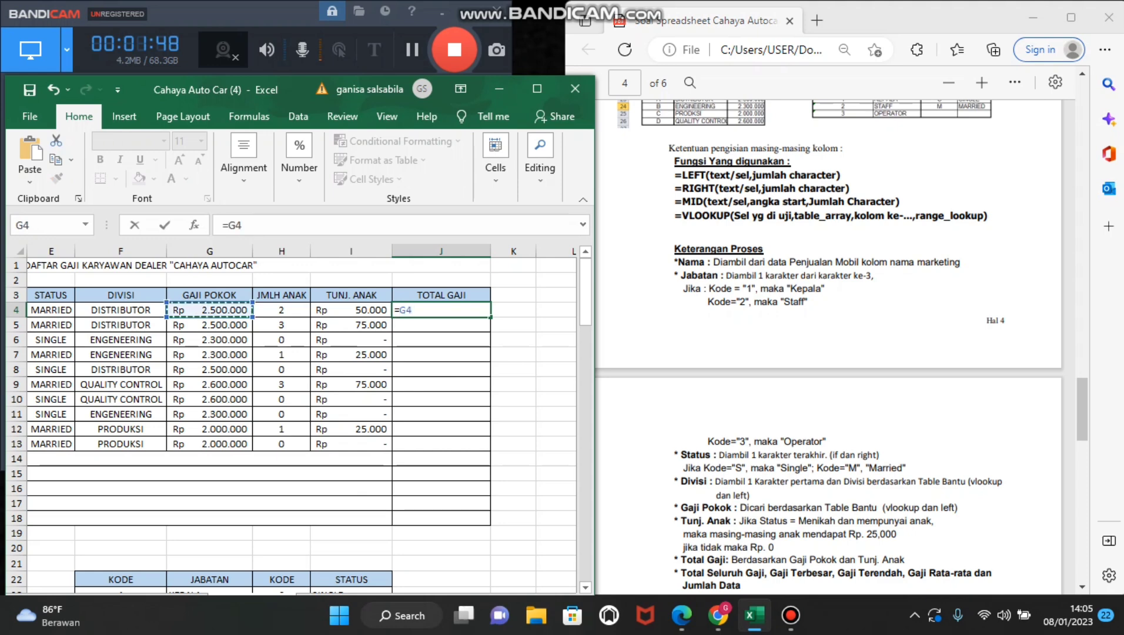
type("+")
left_click(351, 310)
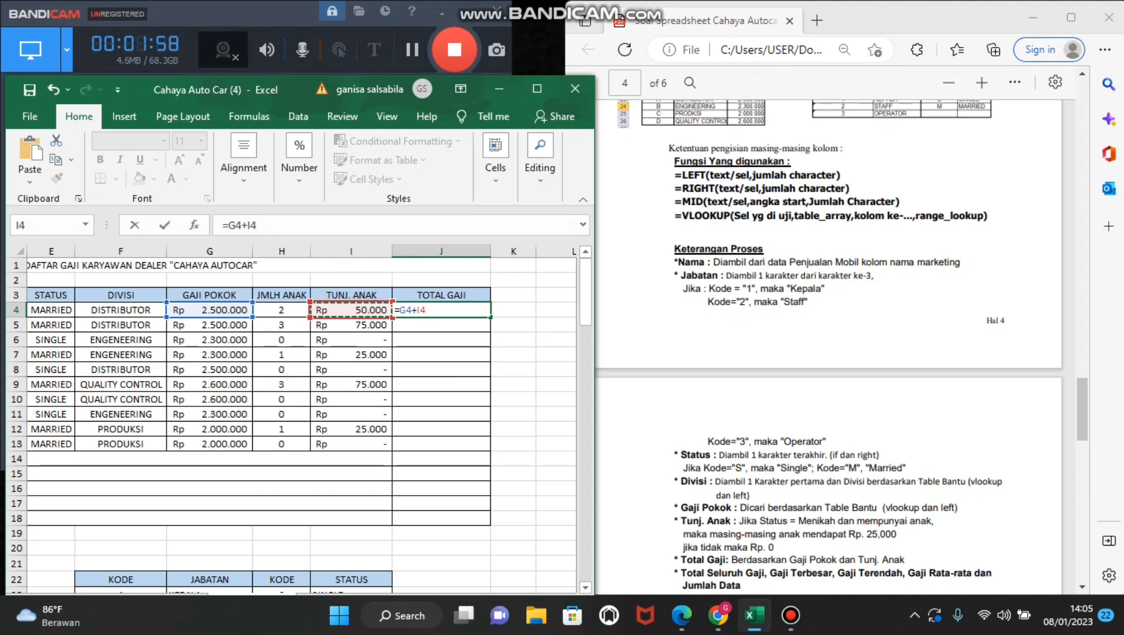
key("Return")
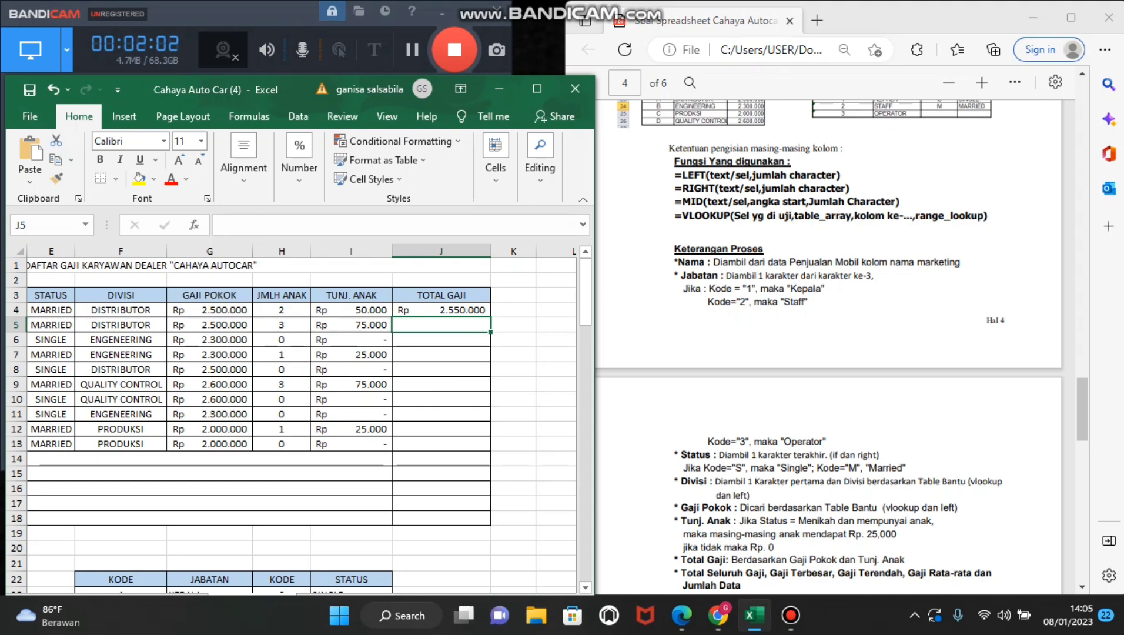
Fill the TOTAL GAJI formula from J4 down to J13
left_click(441, 310)
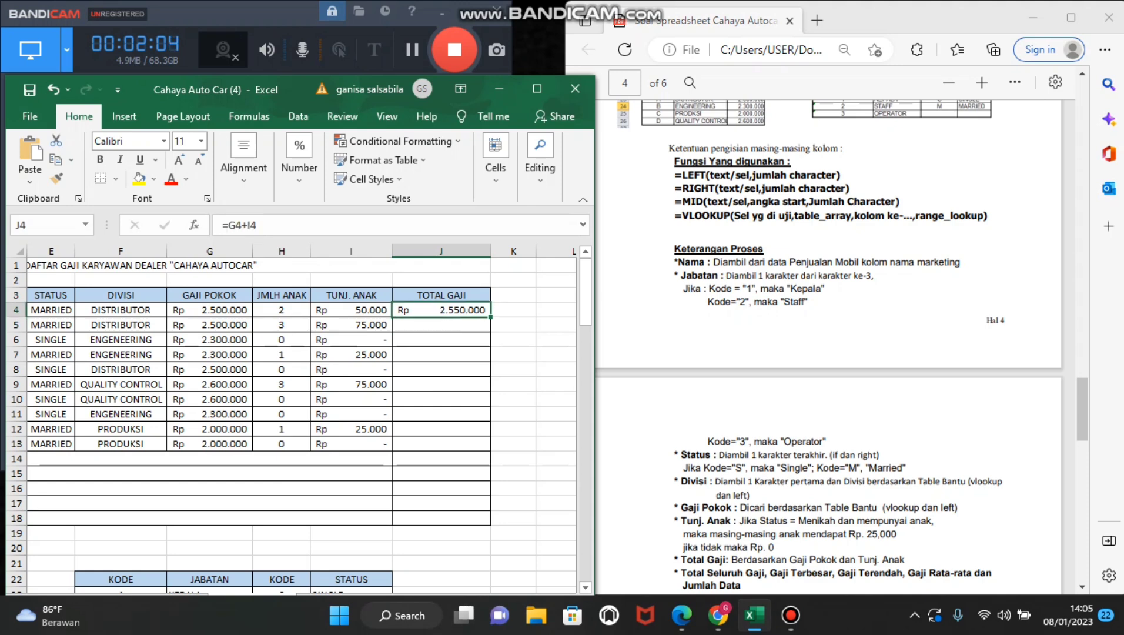
left_click_drag(491, 317, 490, 450)
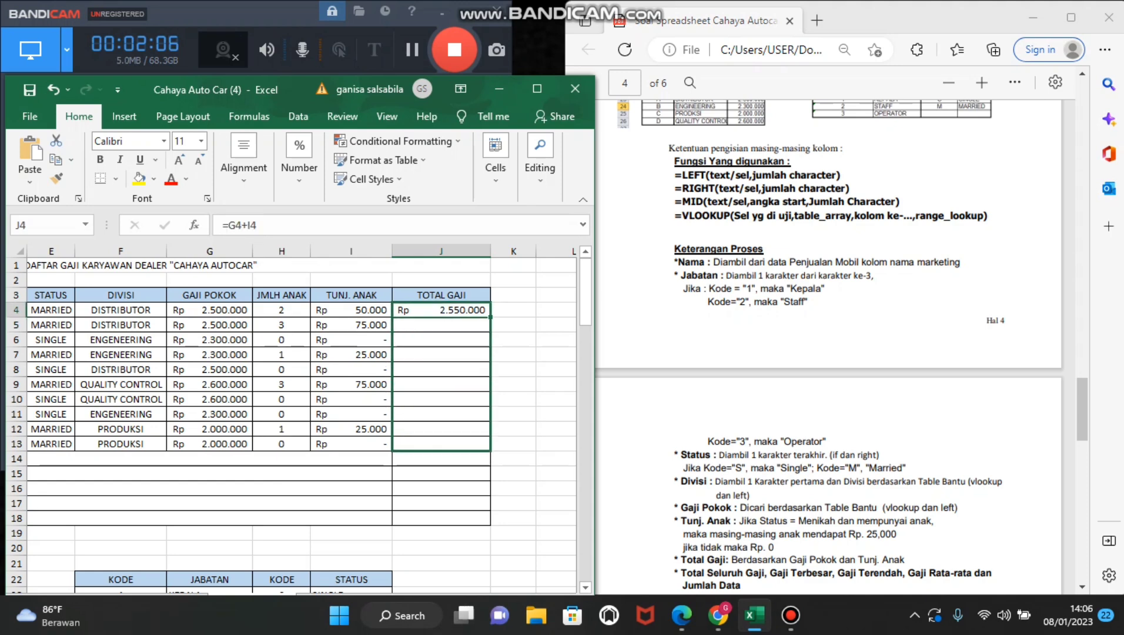
left_click(556, 414)
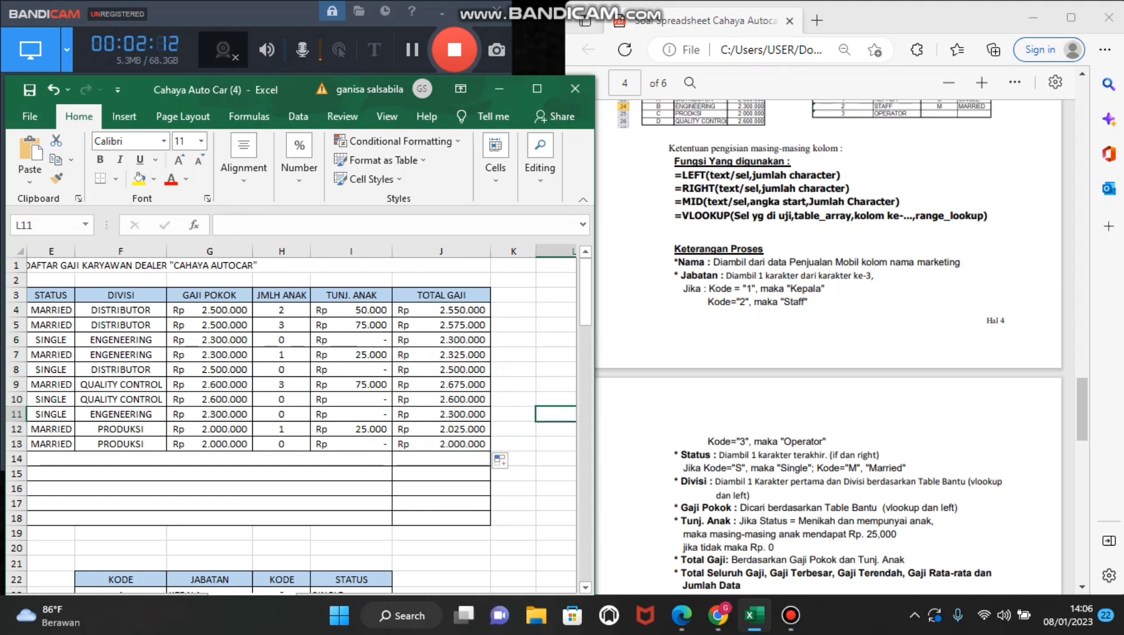
Enter =SUM(J4:J13) in J14 to total all the salaries
left_click(441, 459)
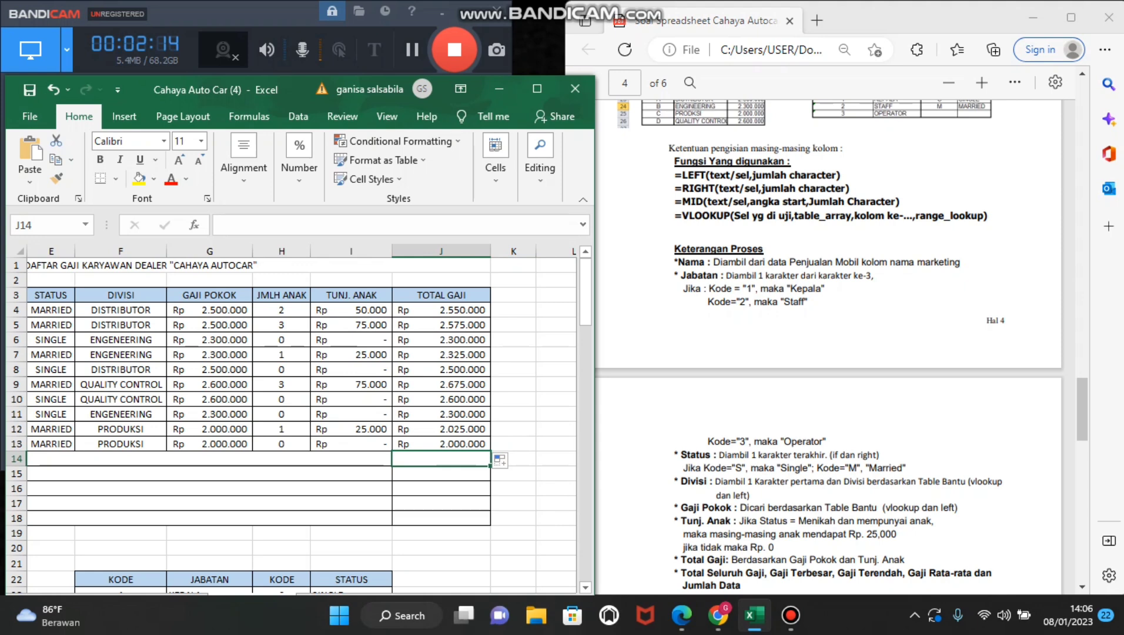
type("=")
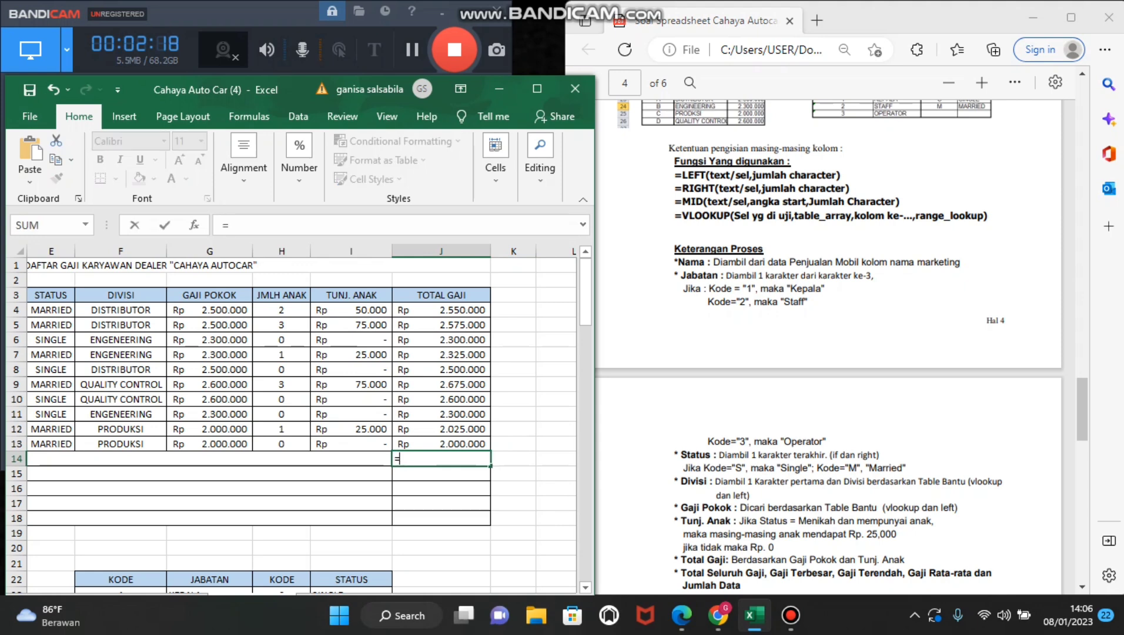
type("SU")
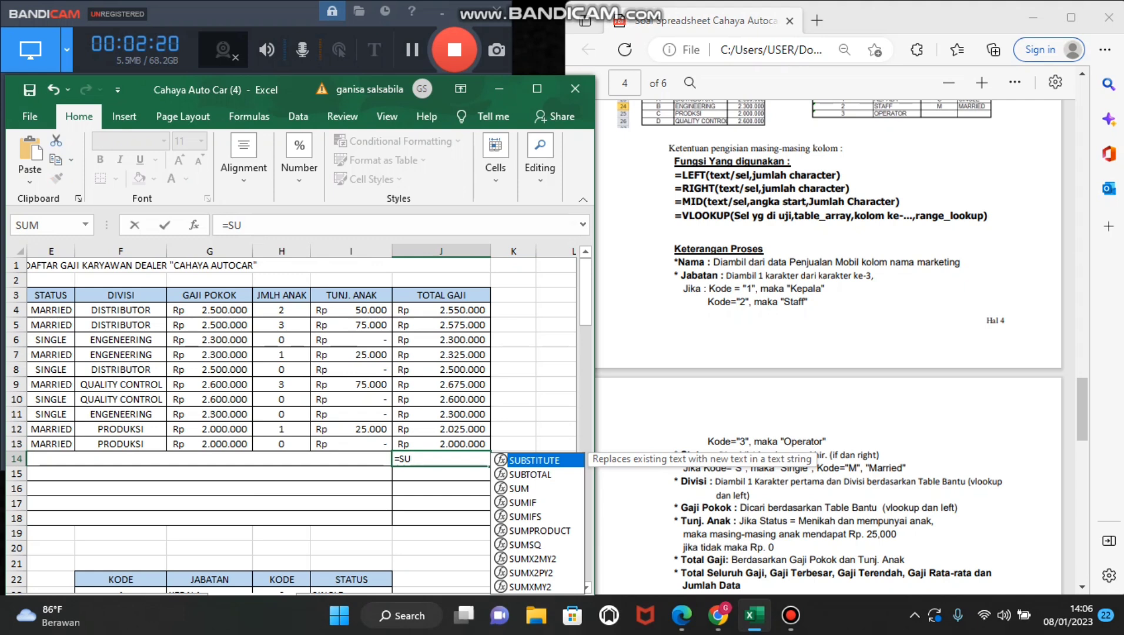
type("M")
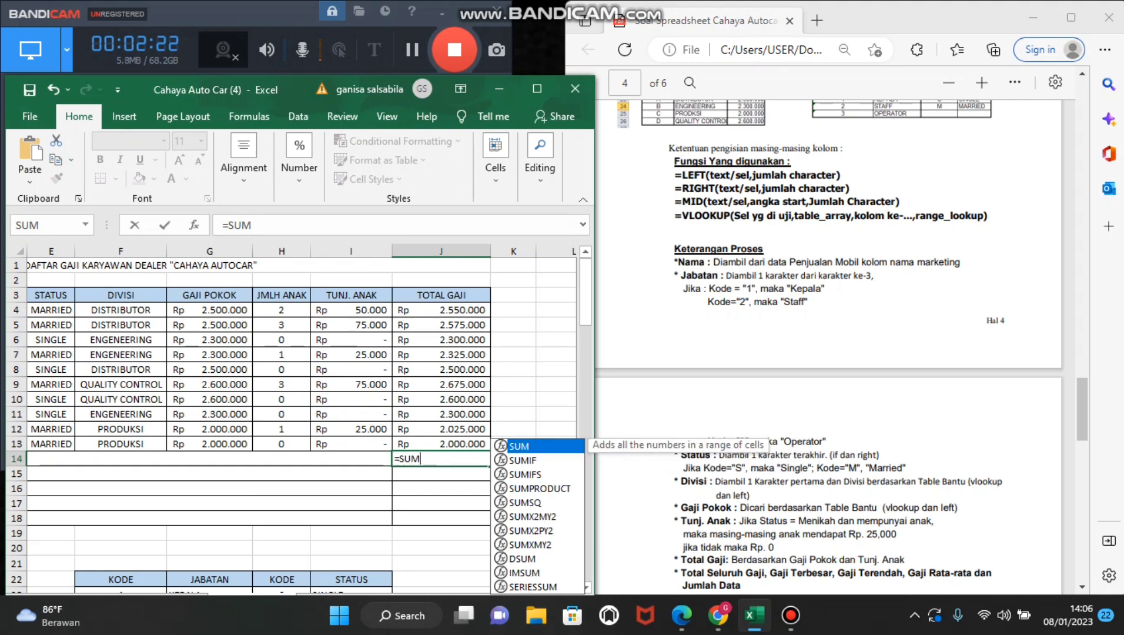
type("(")
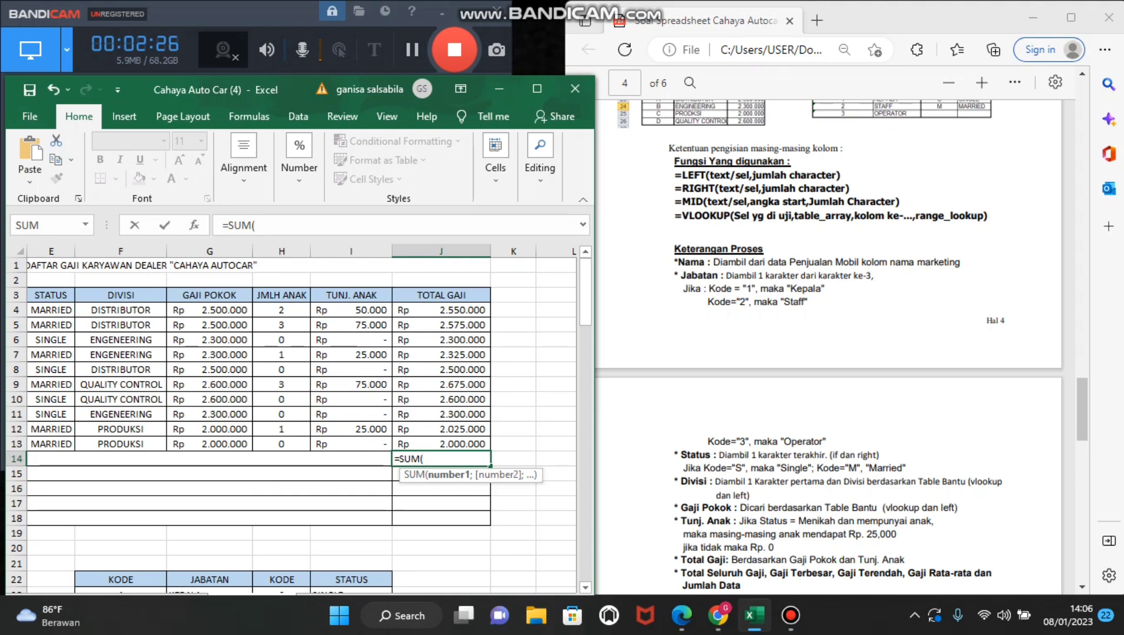
left_click(441, 310)
left_click_drag(441, 310, 459, 443)
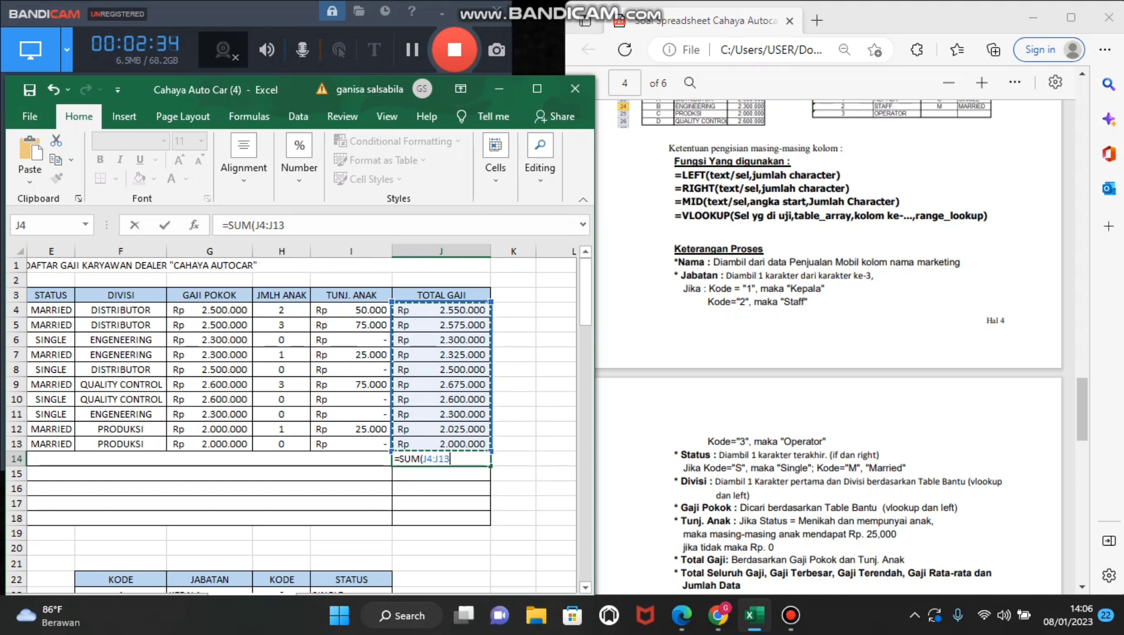
key("Return")
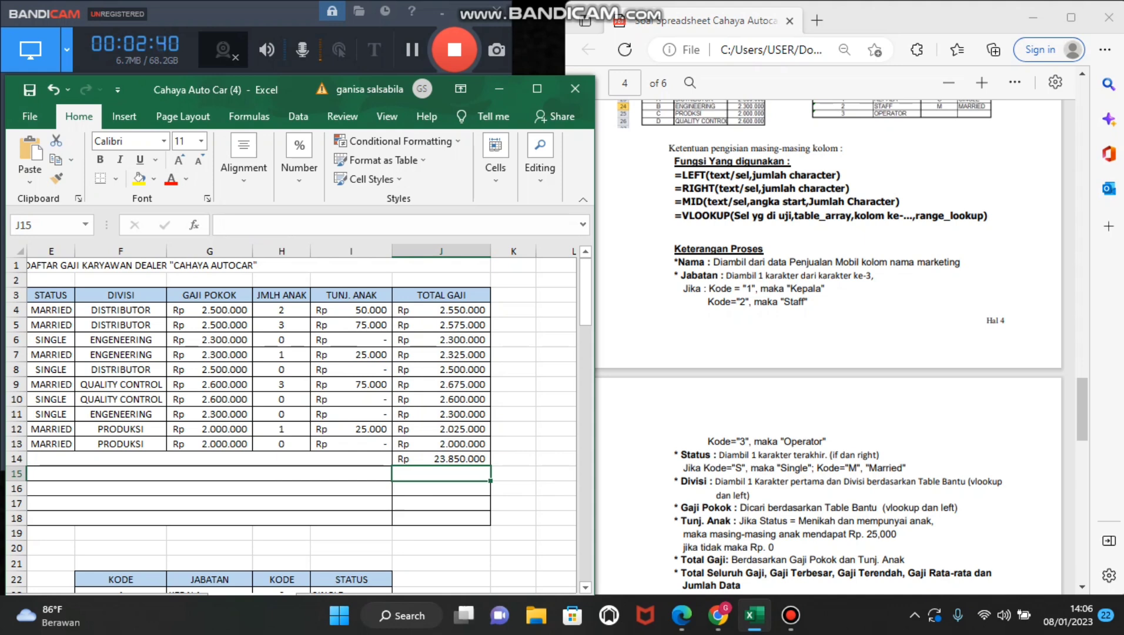
Enter the formula =MAX(J8) in J15 for the highest salary
type("=")
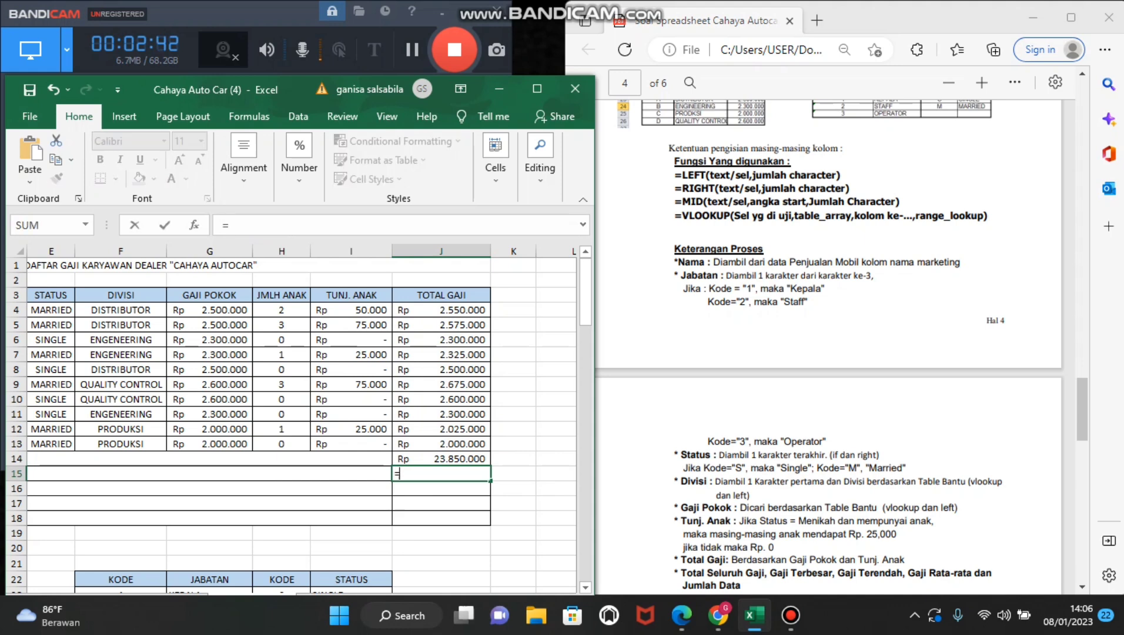
type("M")
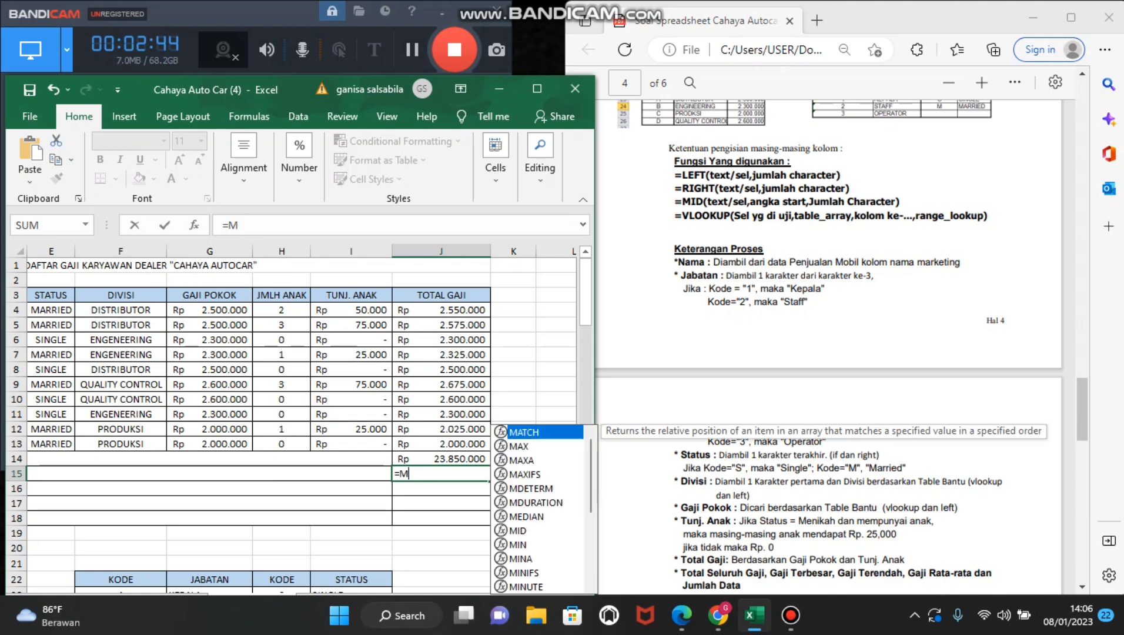
type("AX")
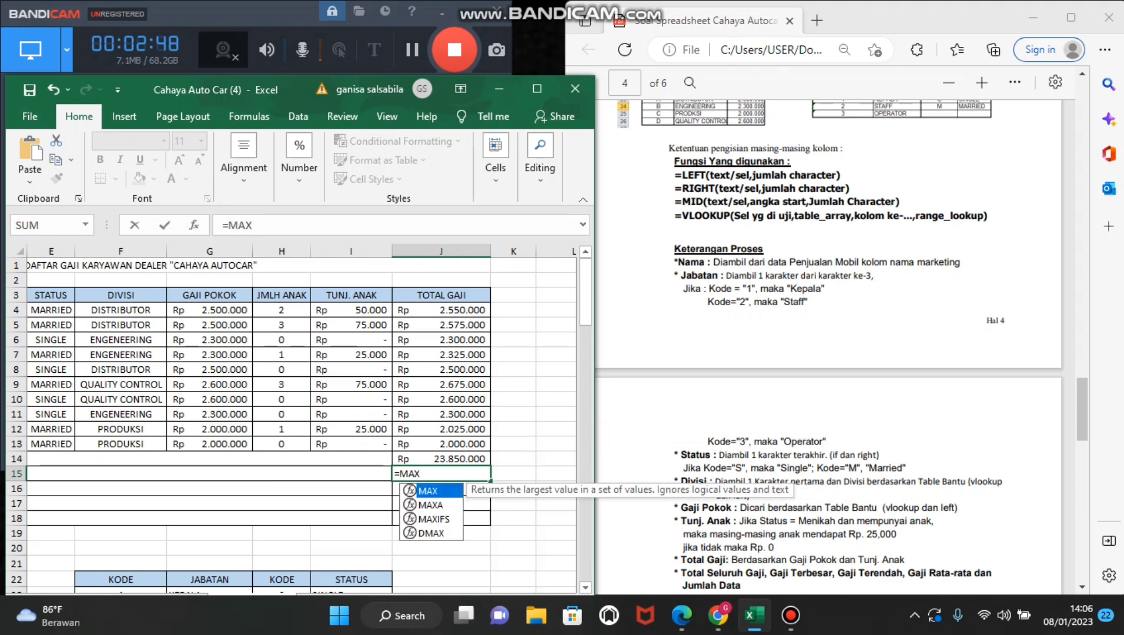
type("(")
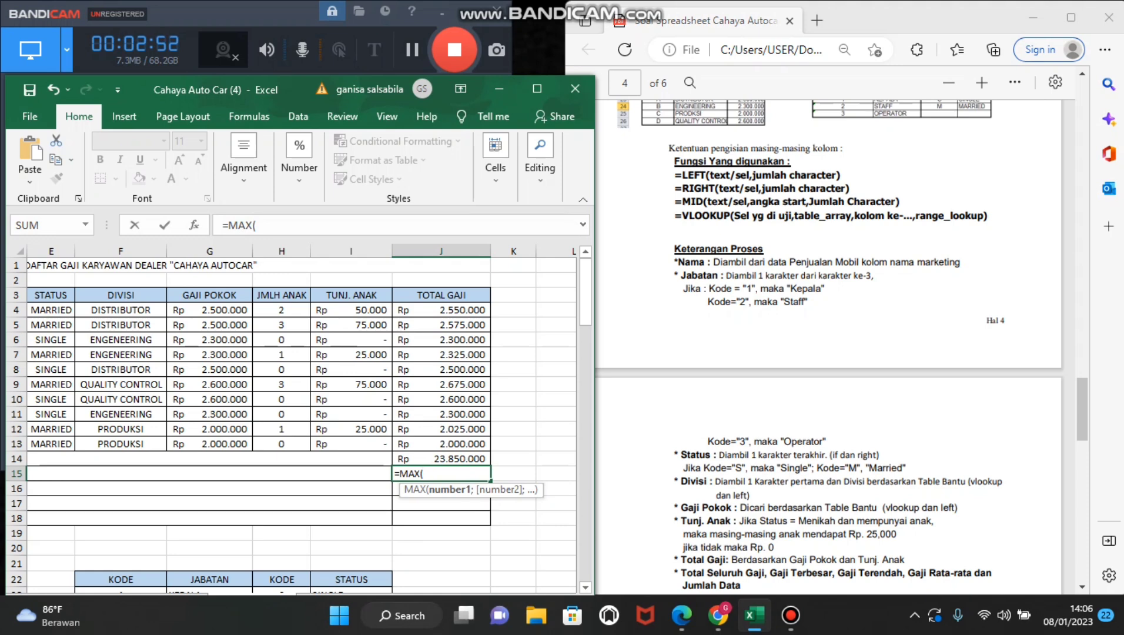
left_click(441, 310)
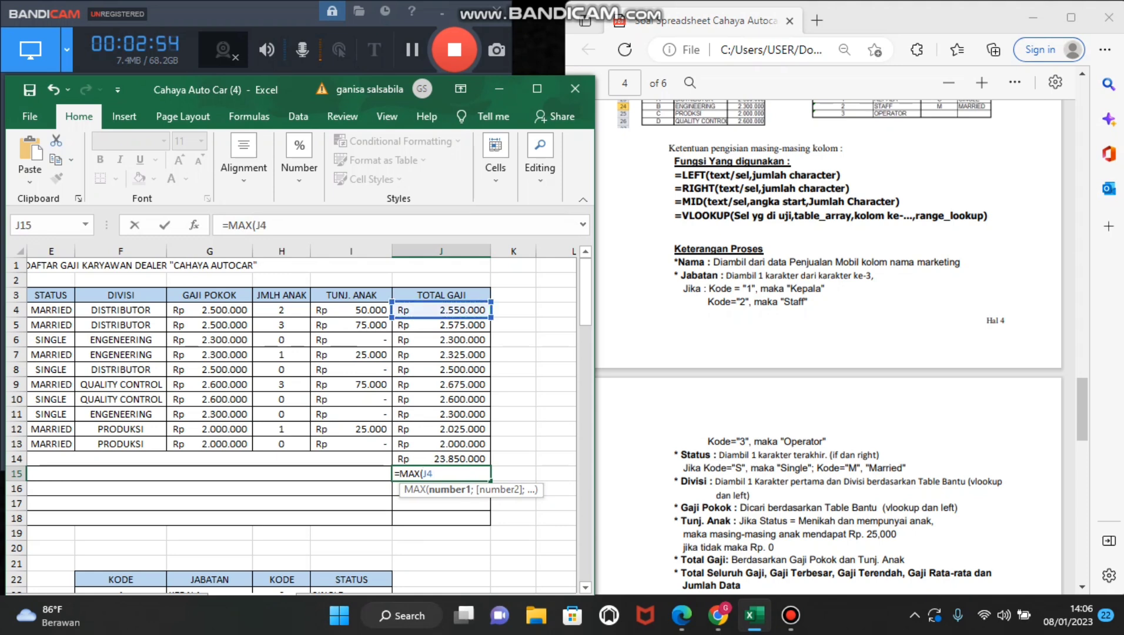
key("BackSpace")
type("8")
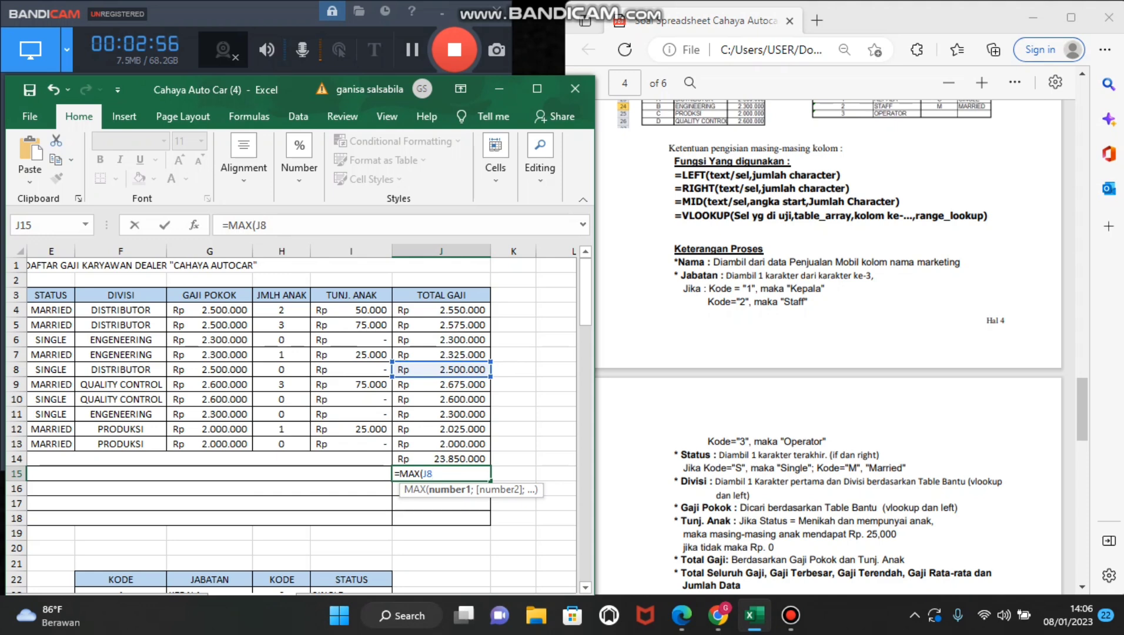
left_click(441, 310)
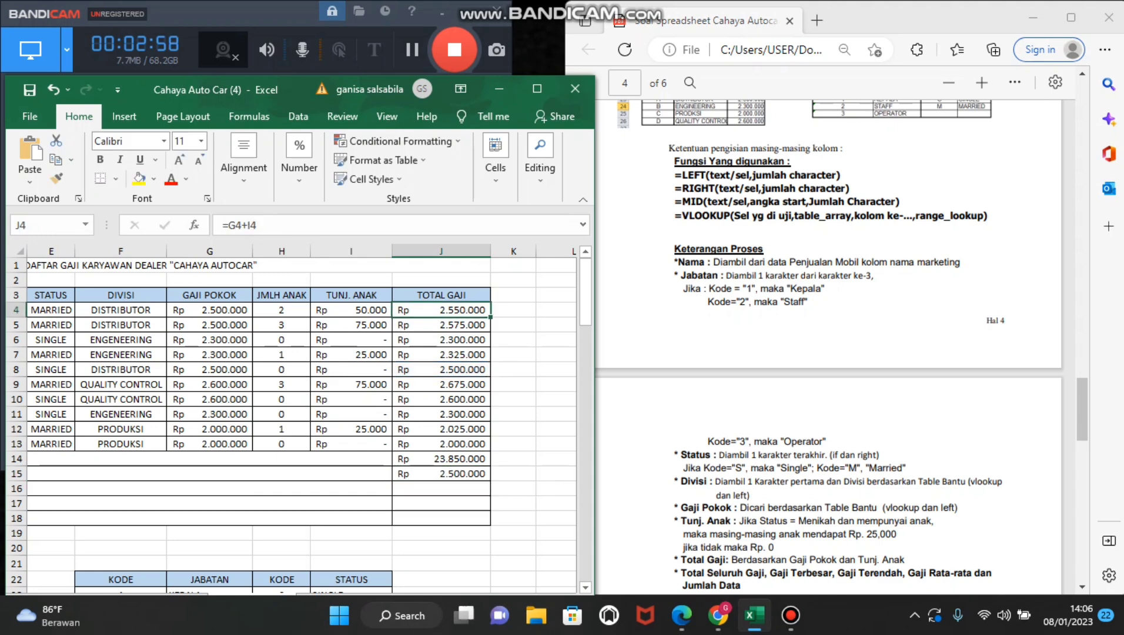
Correct the range of the MAX formula in J15 so that it covers J4:J13
left_click(441, 474)
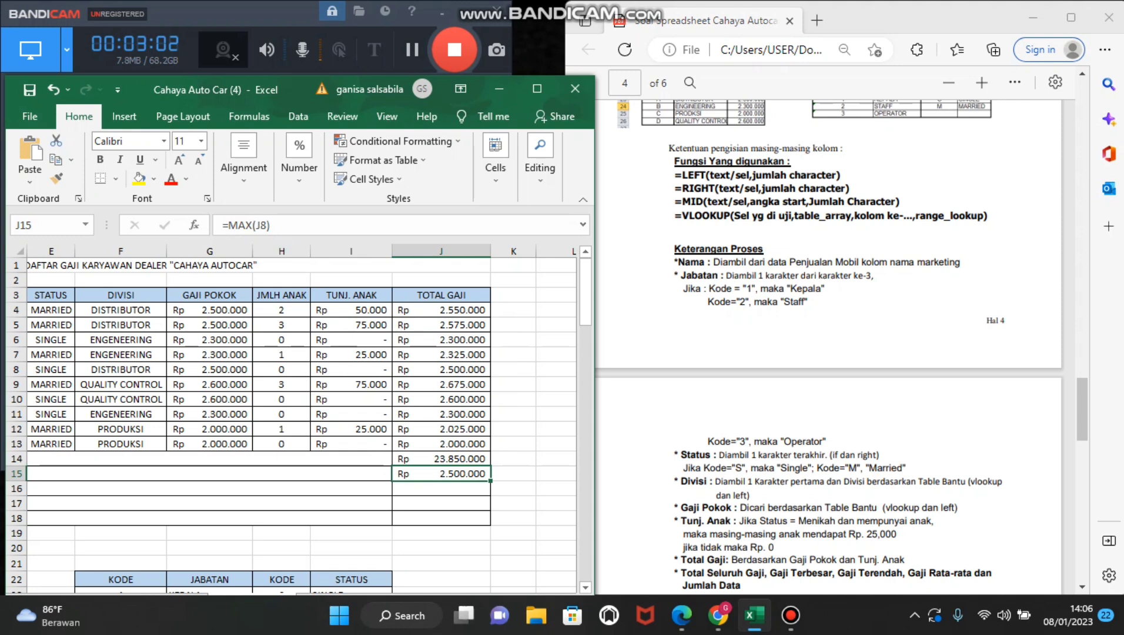
key("F2")
key("BackSpace")
key("BackSpace")
key("BackSpace")
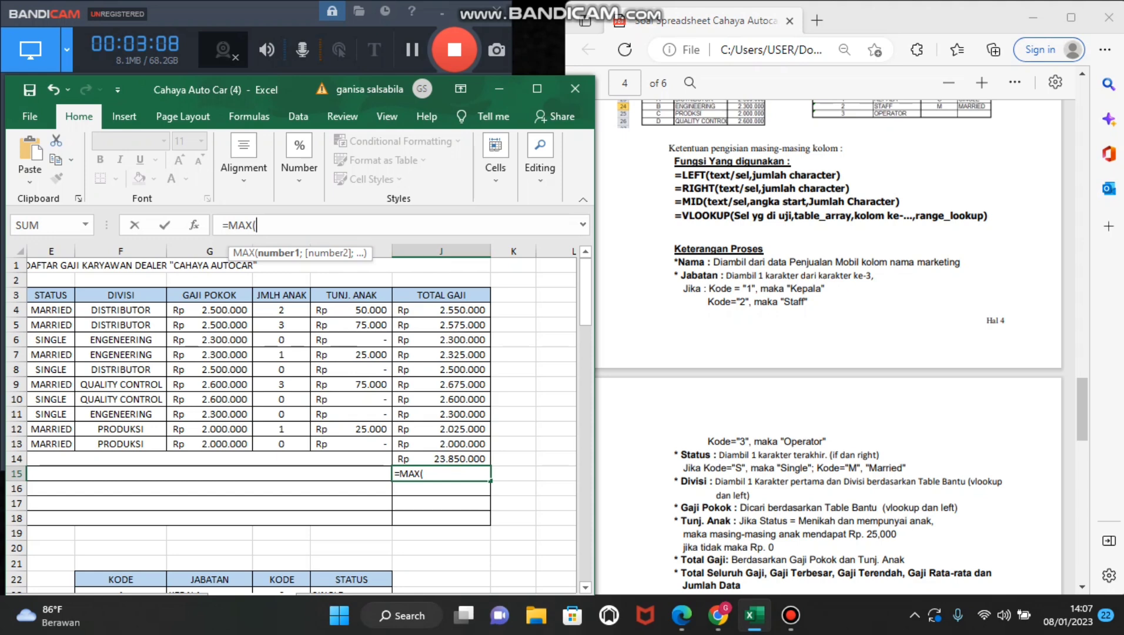
left_click_drag(441, 309, 441, 444)
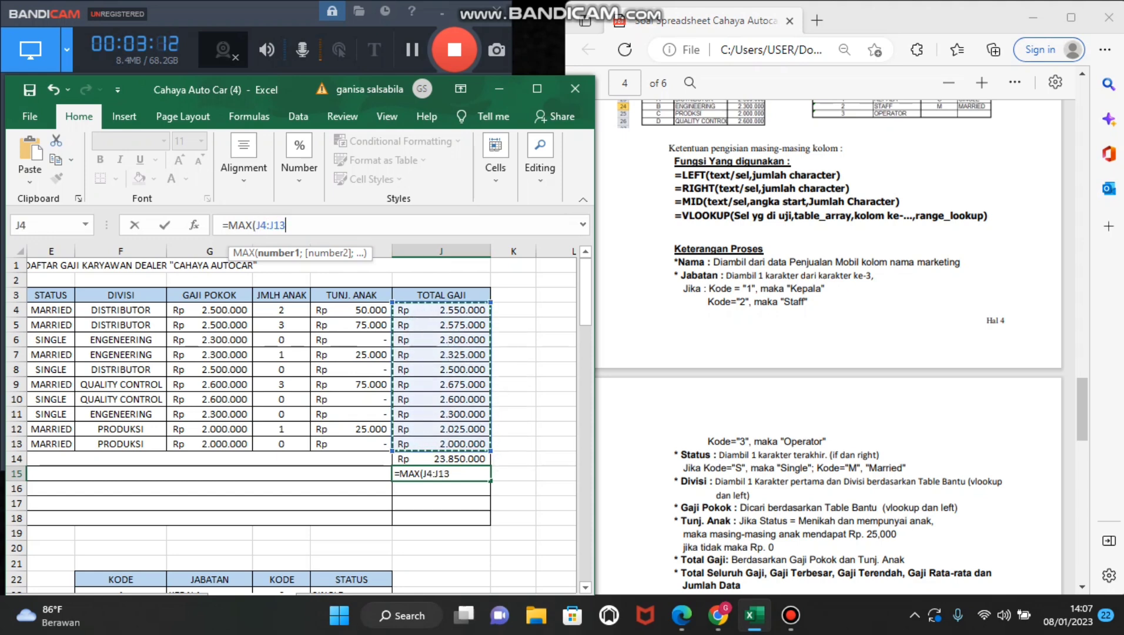
key("Return")
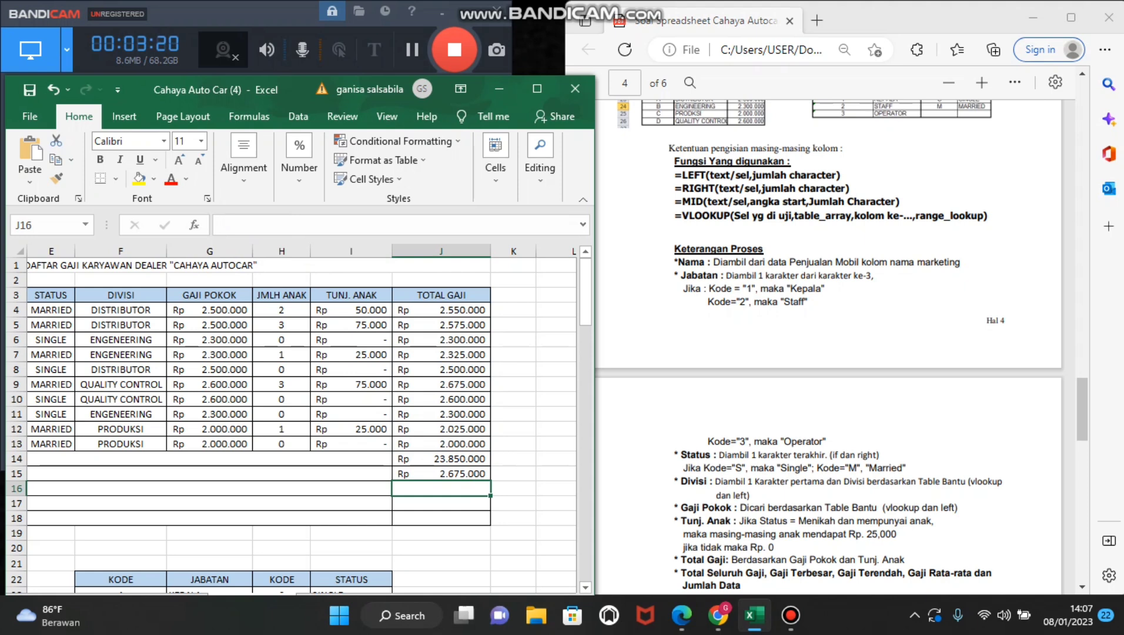
Enter a MIN formula over J4:J14 in J16 for the lowest salary
type("=")
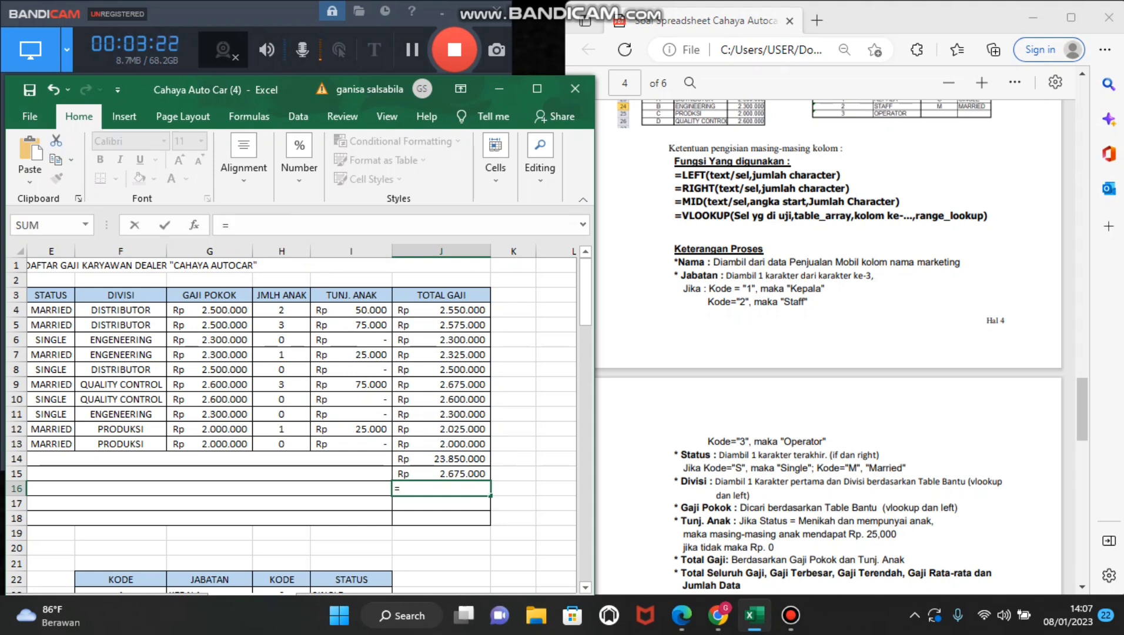
type("MIN")
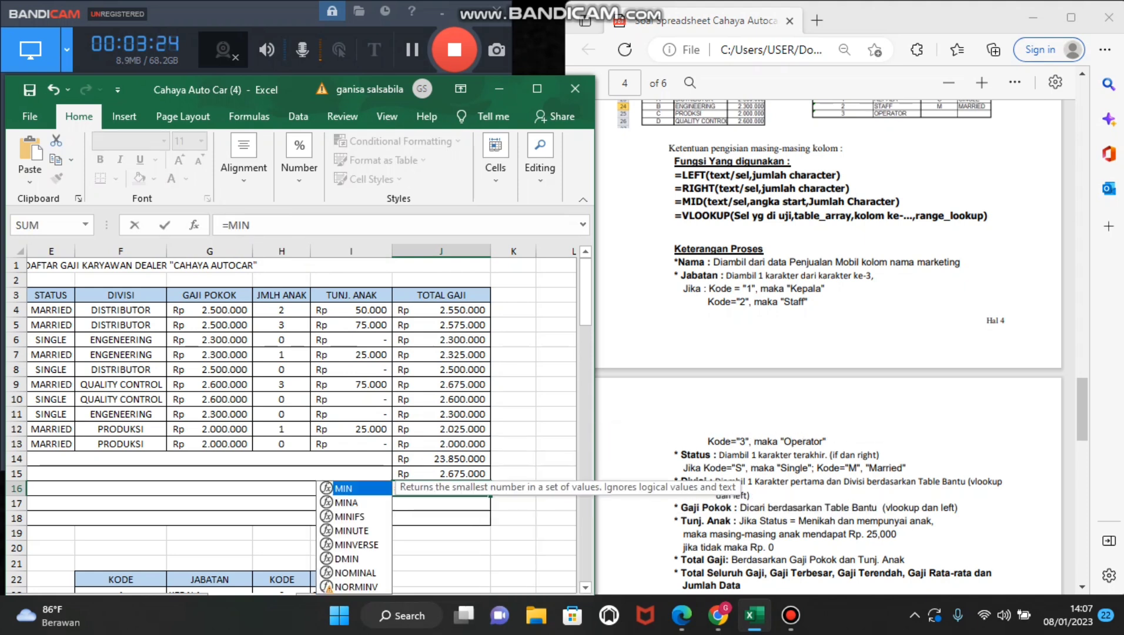
type("(")
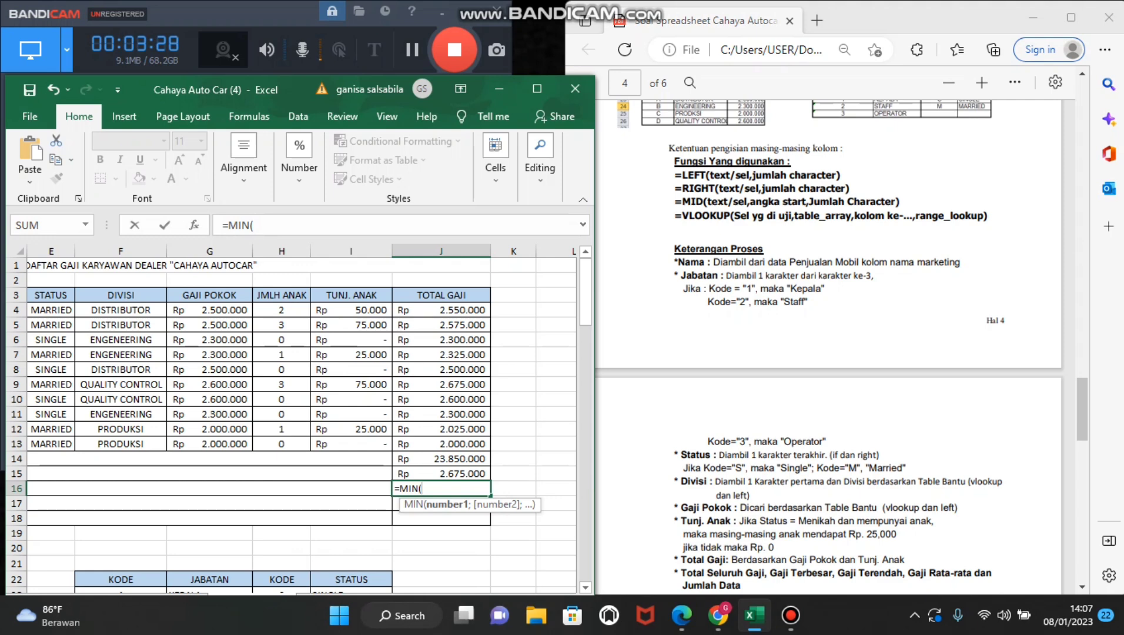
left_click(441, 310)
left_click_drag(441, 317, 441, 374)
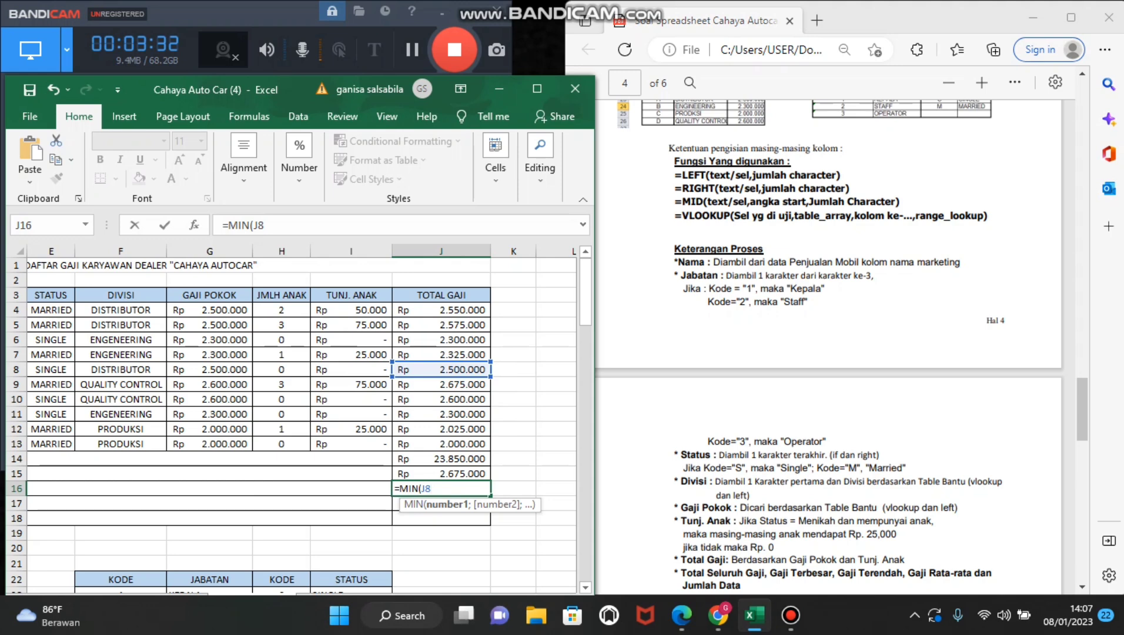
key("BackSpace")
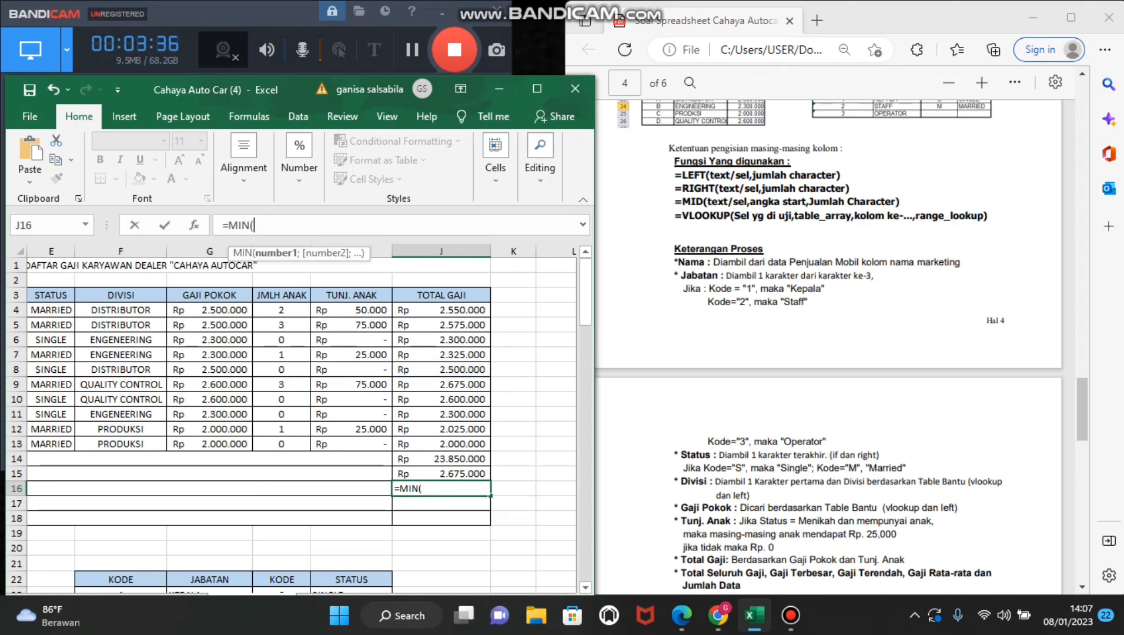
left_click(441, 310)
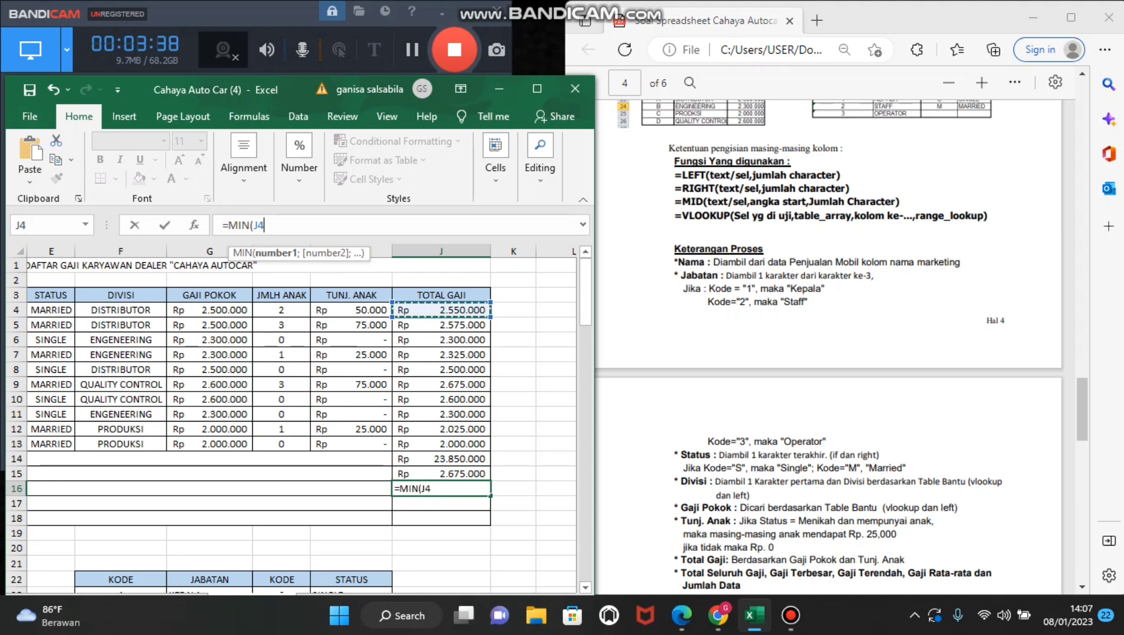
left_click_drag(464, 310, 464, 458)
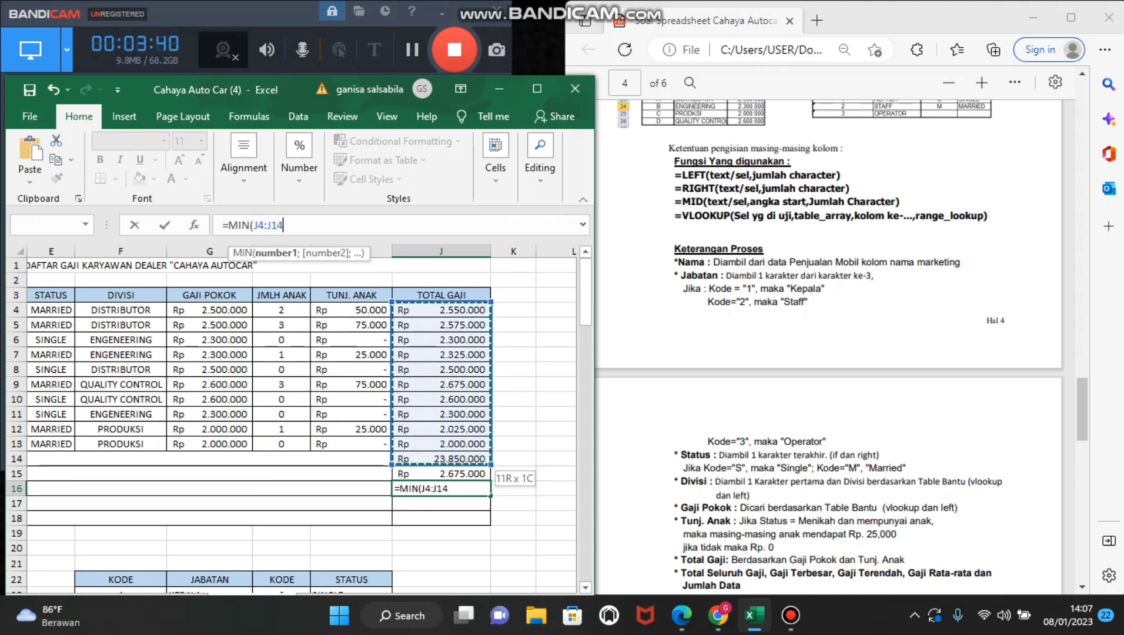
key("Return")
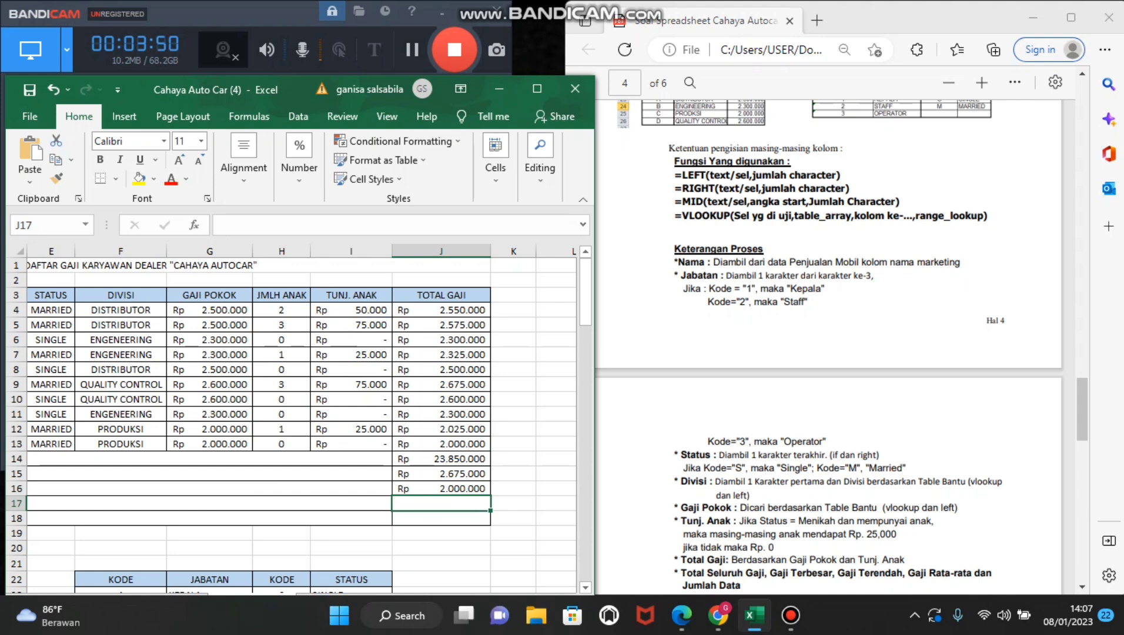
Enter the formula =AVERAGE(J7) in J17 for the average salary
type("=")
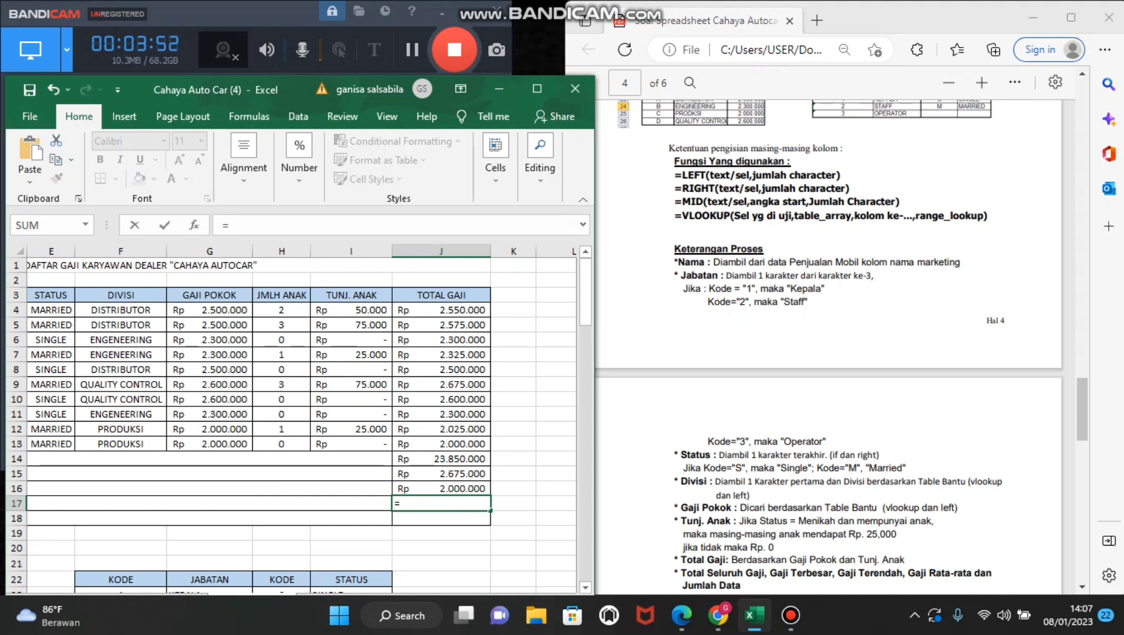
type("AVERAGE")
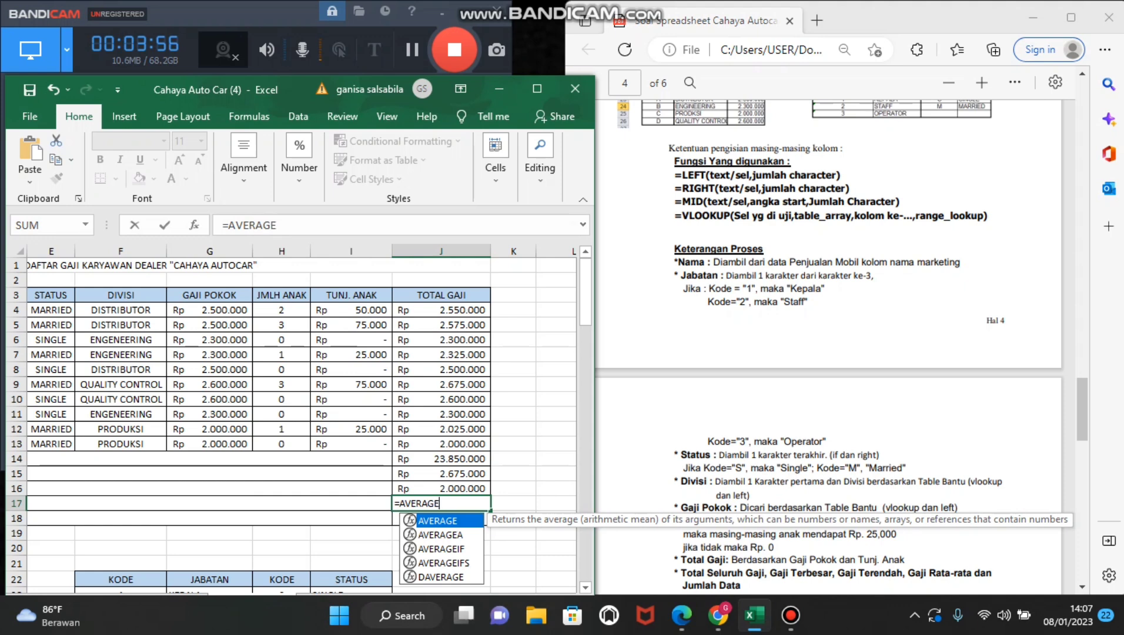
type("(")
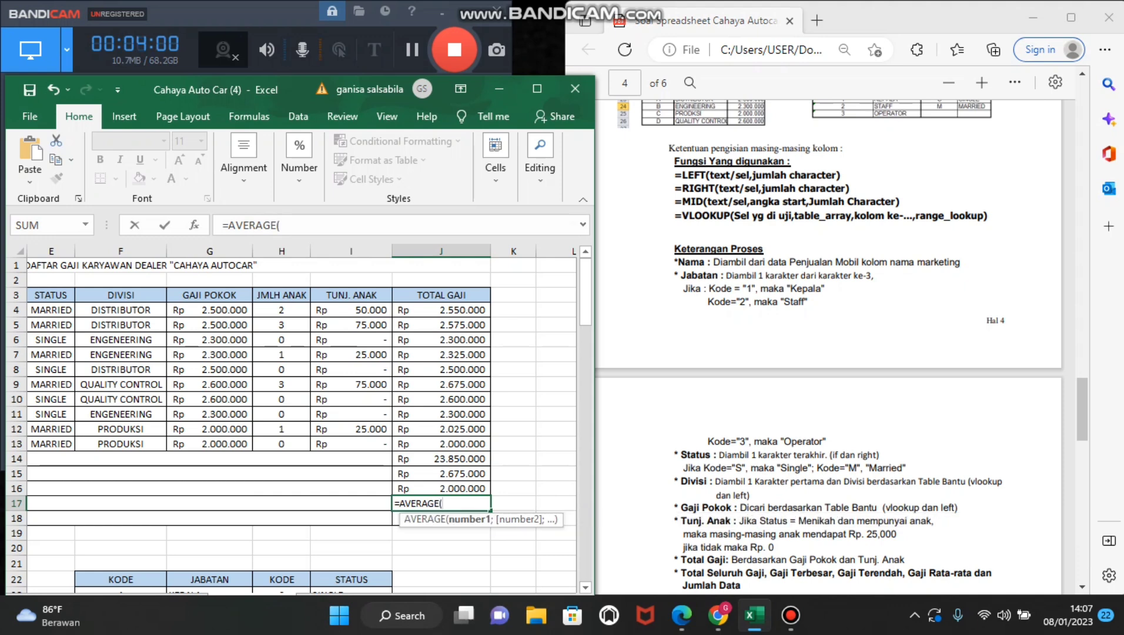
left_click(441, 310)
left_click_drag(441, 317, 441, 355)
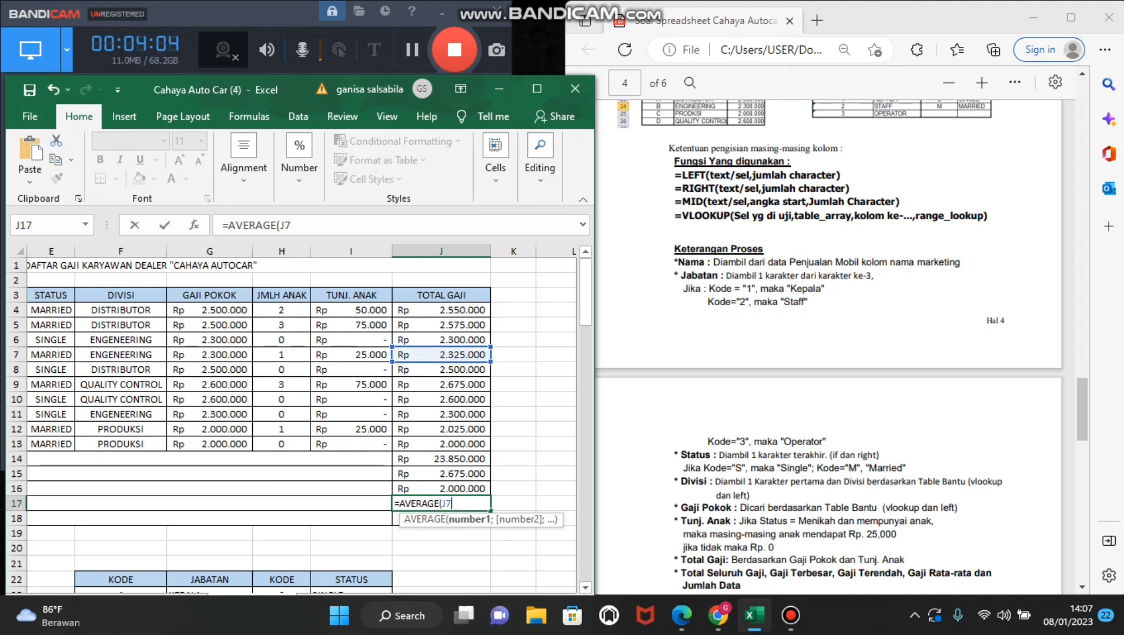
key("Return")
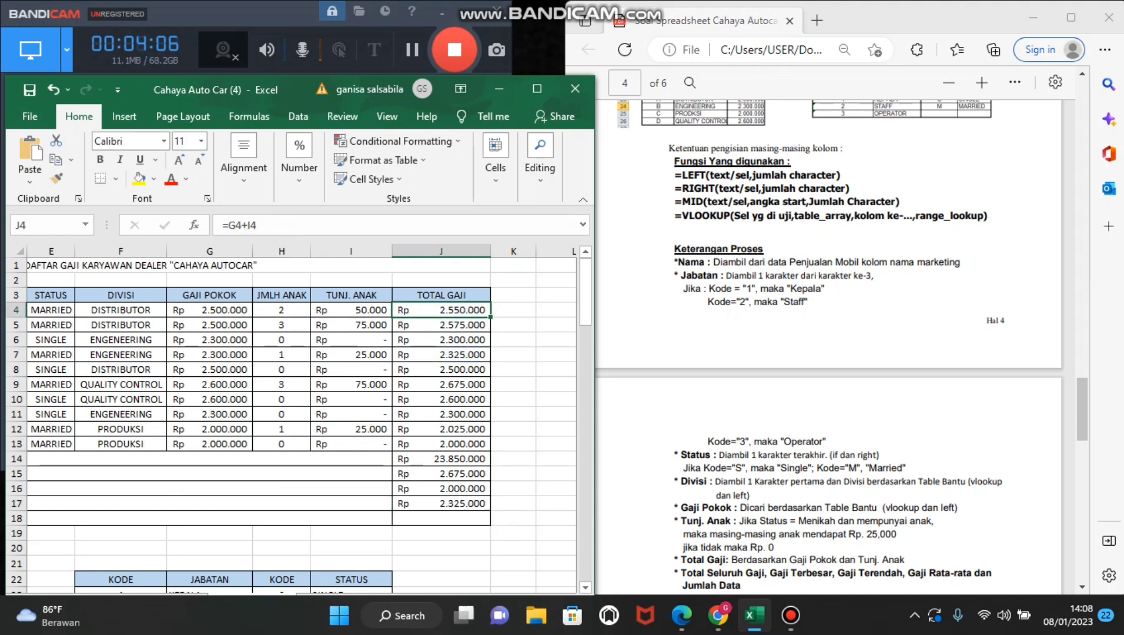
Correct the range of the AVERAGE formula in J17 so that it covers J4:J13
left_click(441, 504)
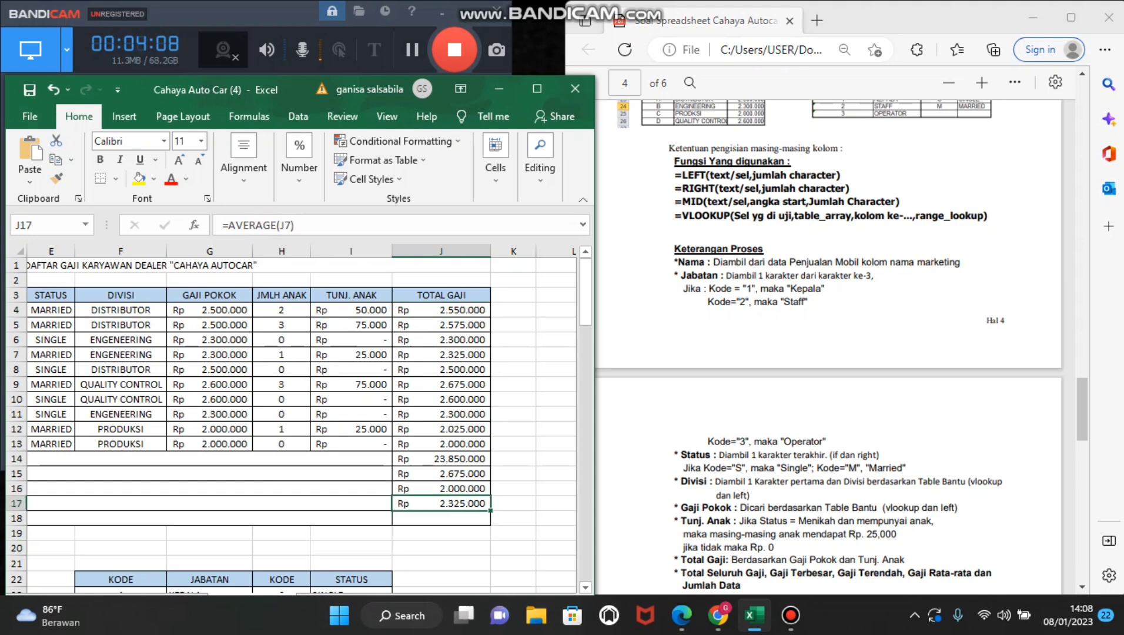
key("F2")
key("BackSpace")
key("BackSpace")
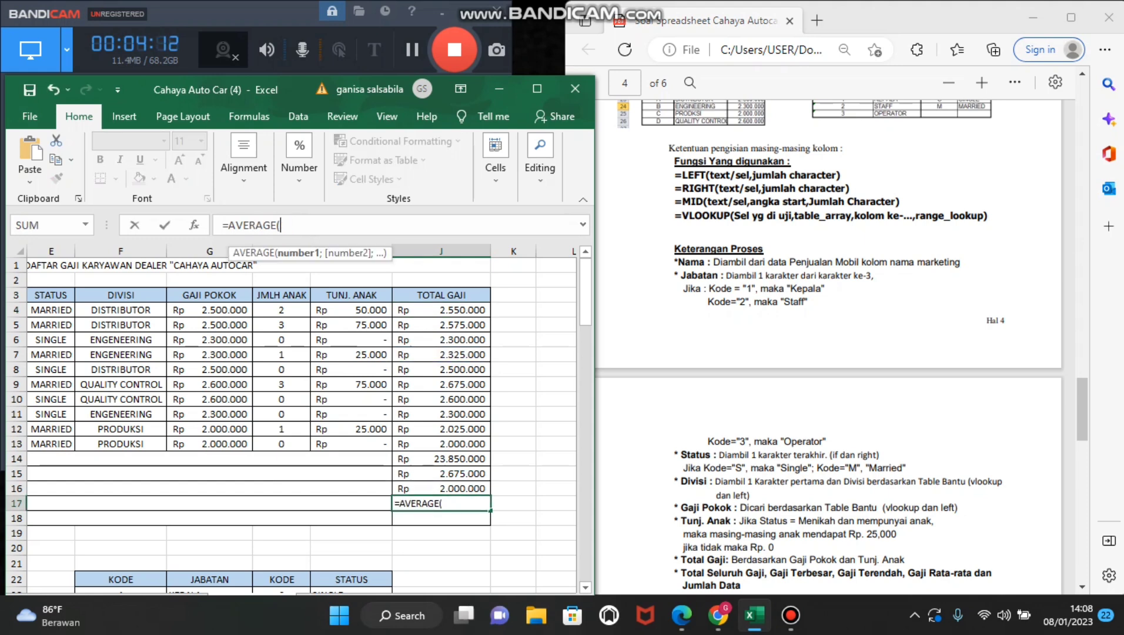
left_click_drag(447, 310, 470, 444)
key("Return")
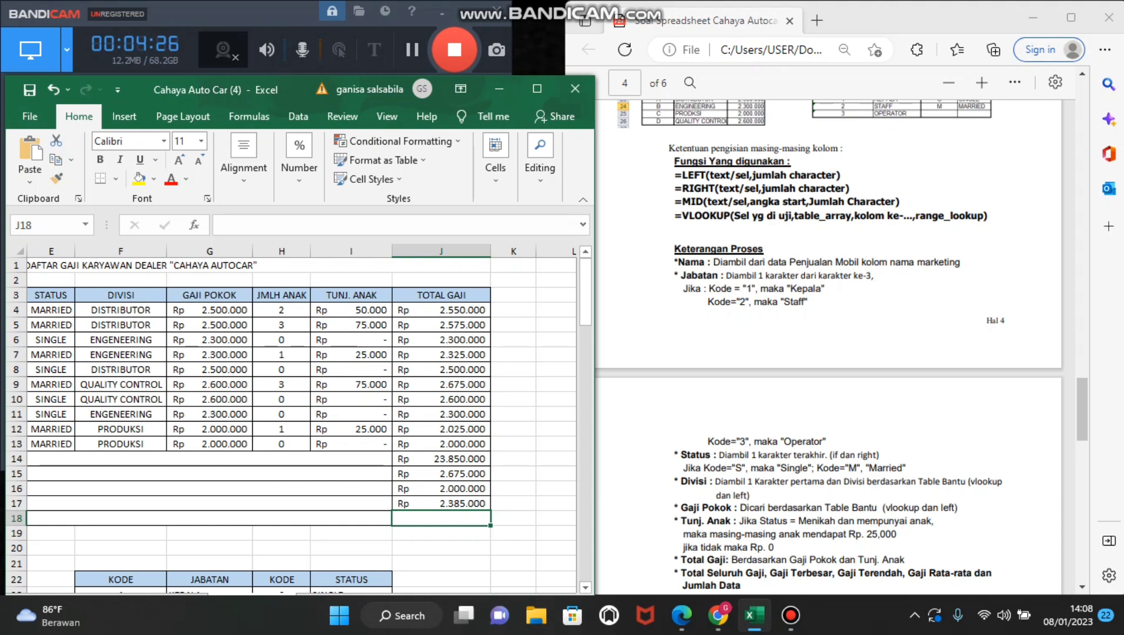
Enter a COUNT formula over J4:J13 in J18 for the number of salary records
type("=")
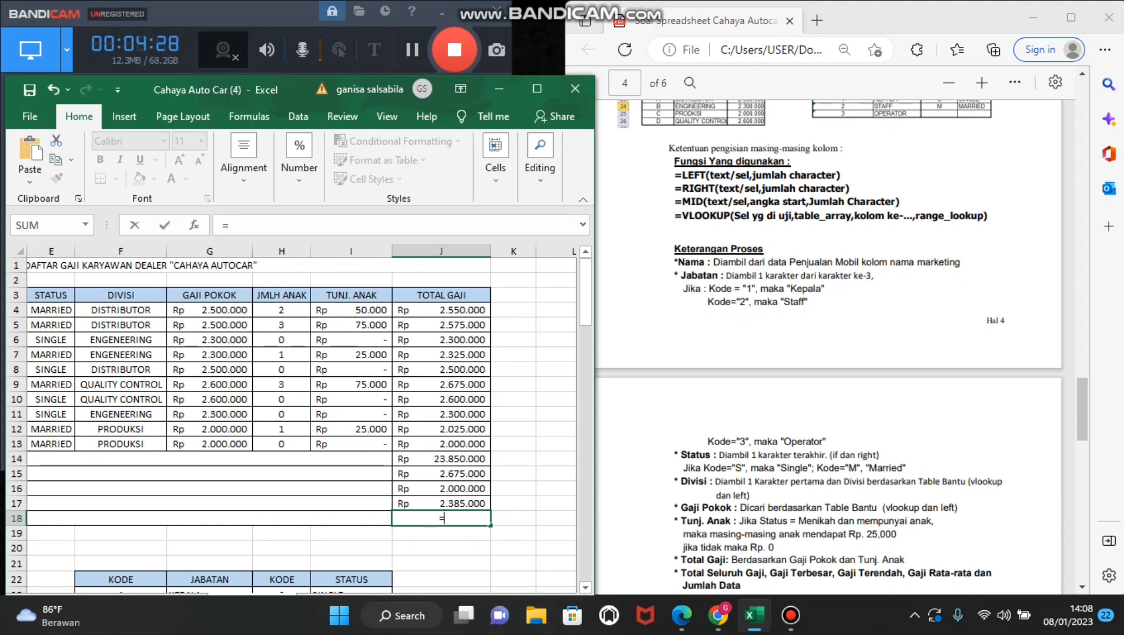
type("COUM")
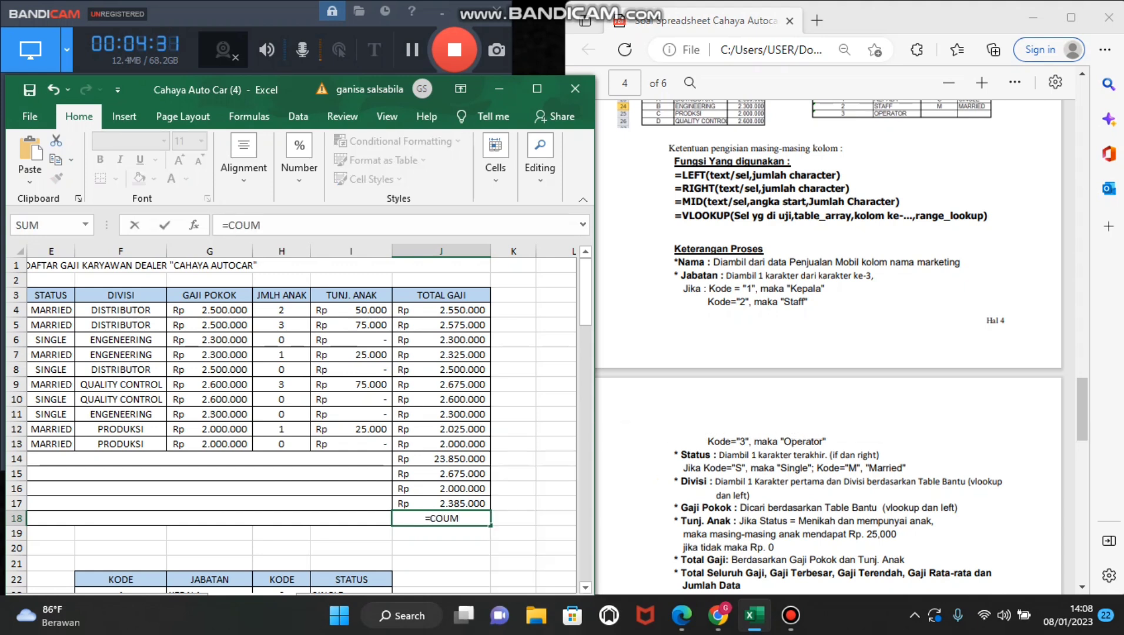
key("BackSpace")
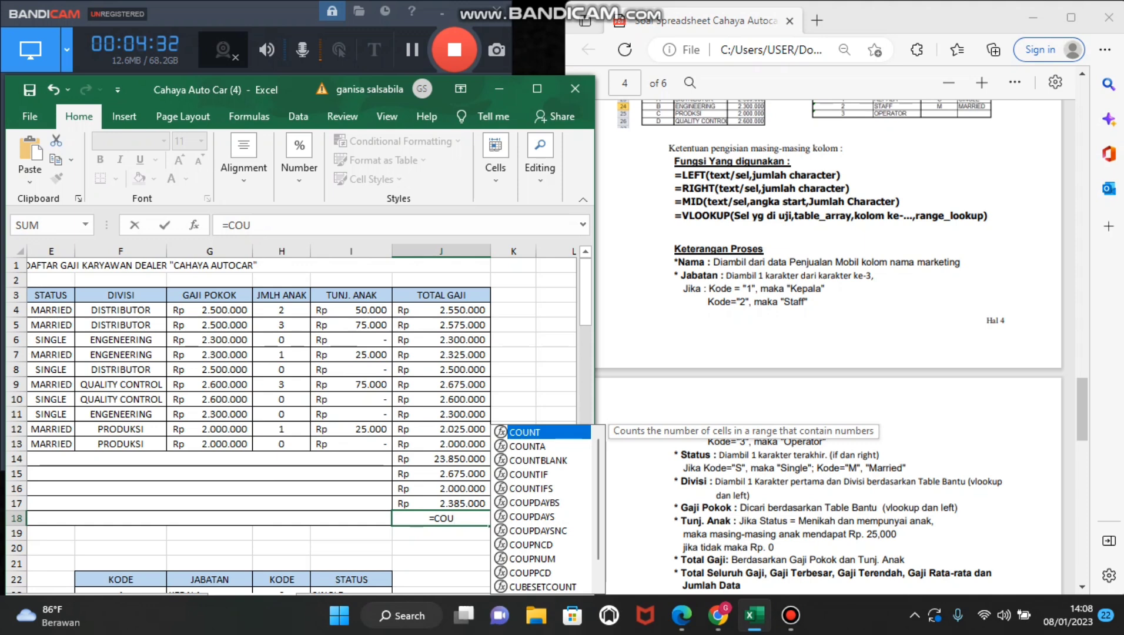
type("NT")
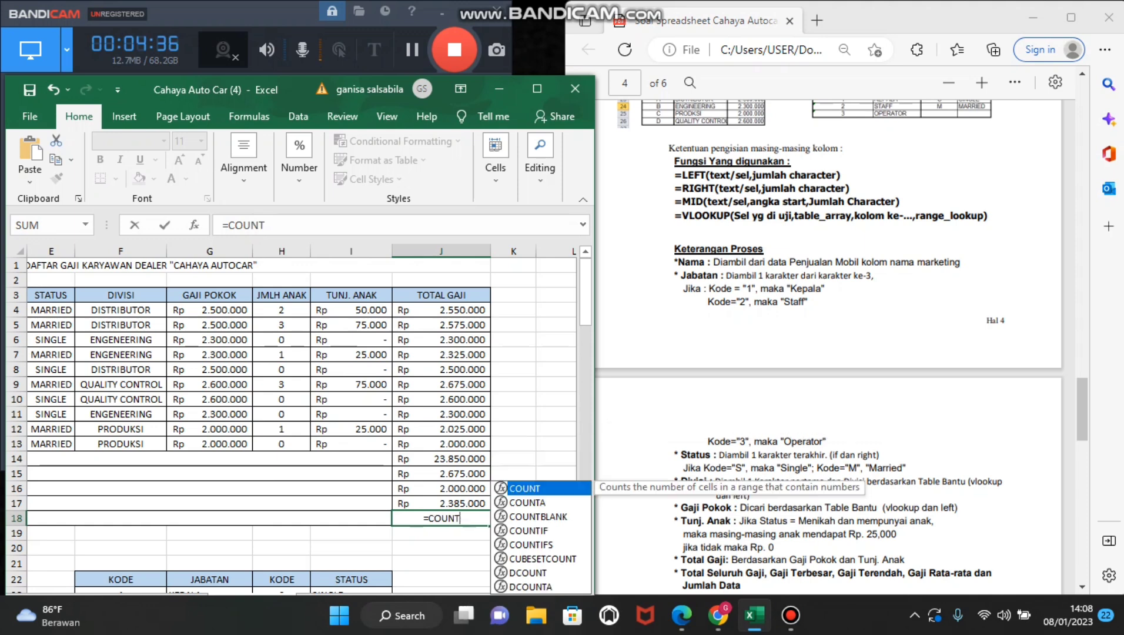
type("(")
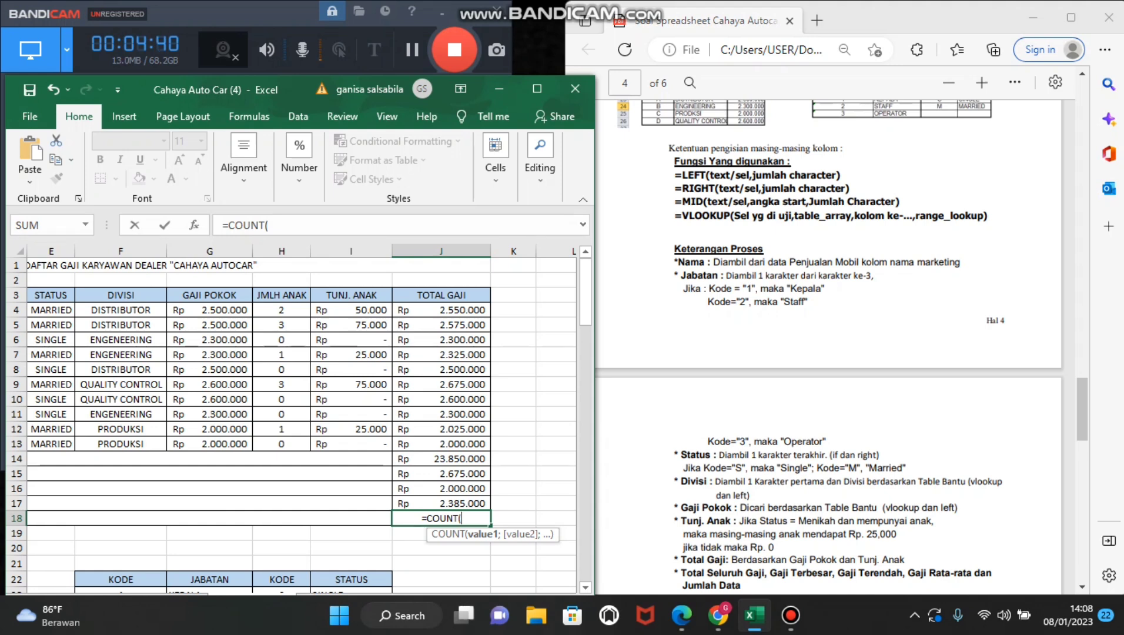
left_click(441, 310)
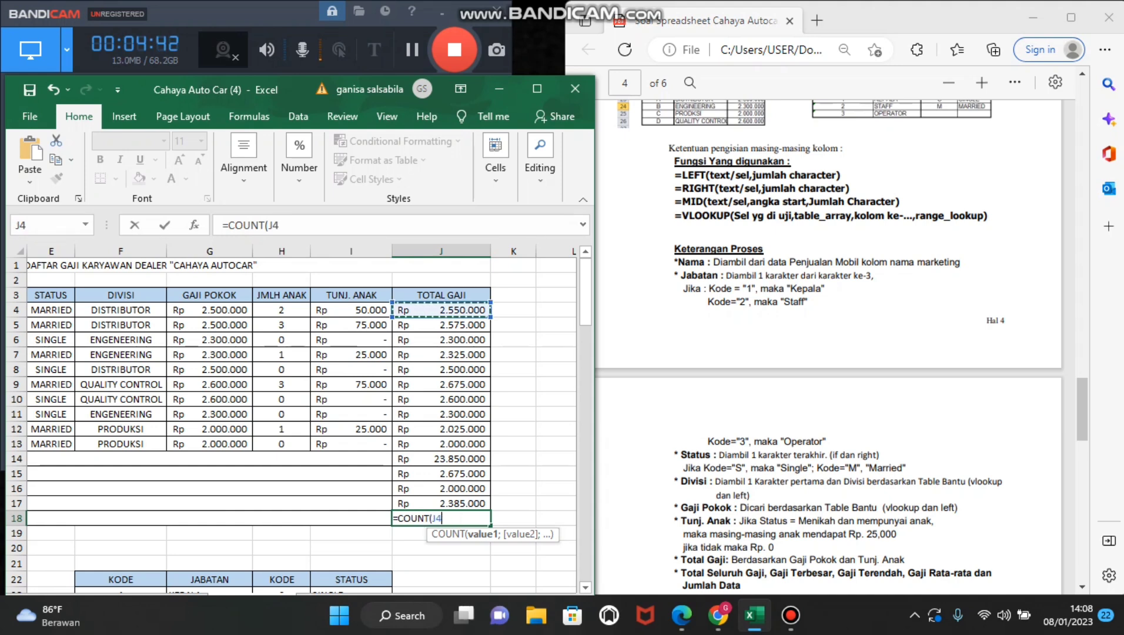
left_click_drag(441, 310, 476, 444)
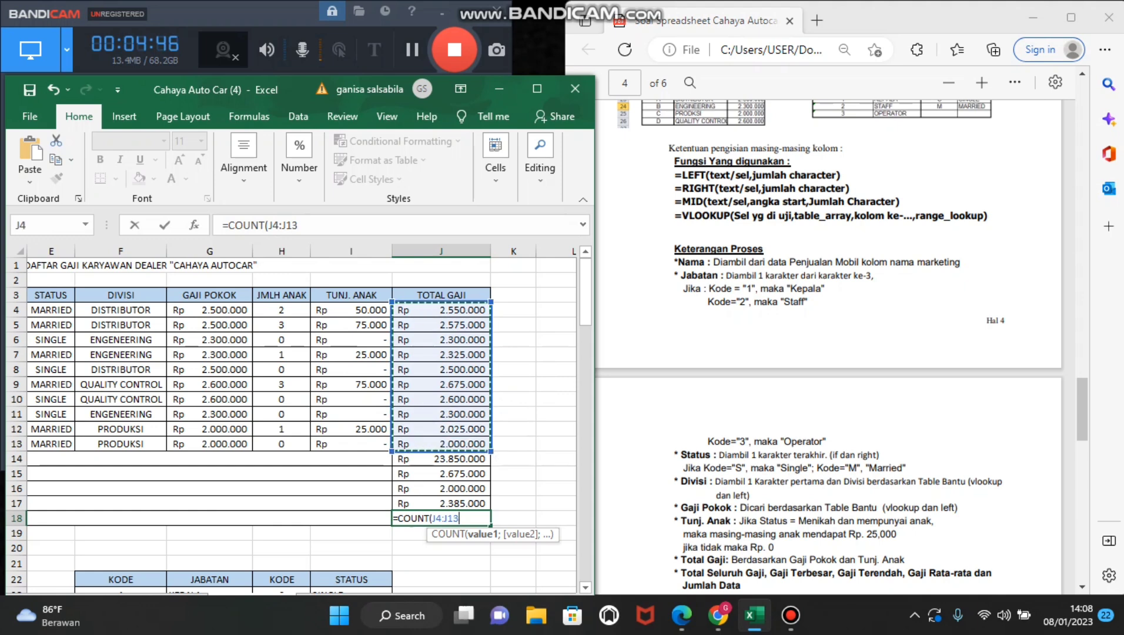
key("Return")
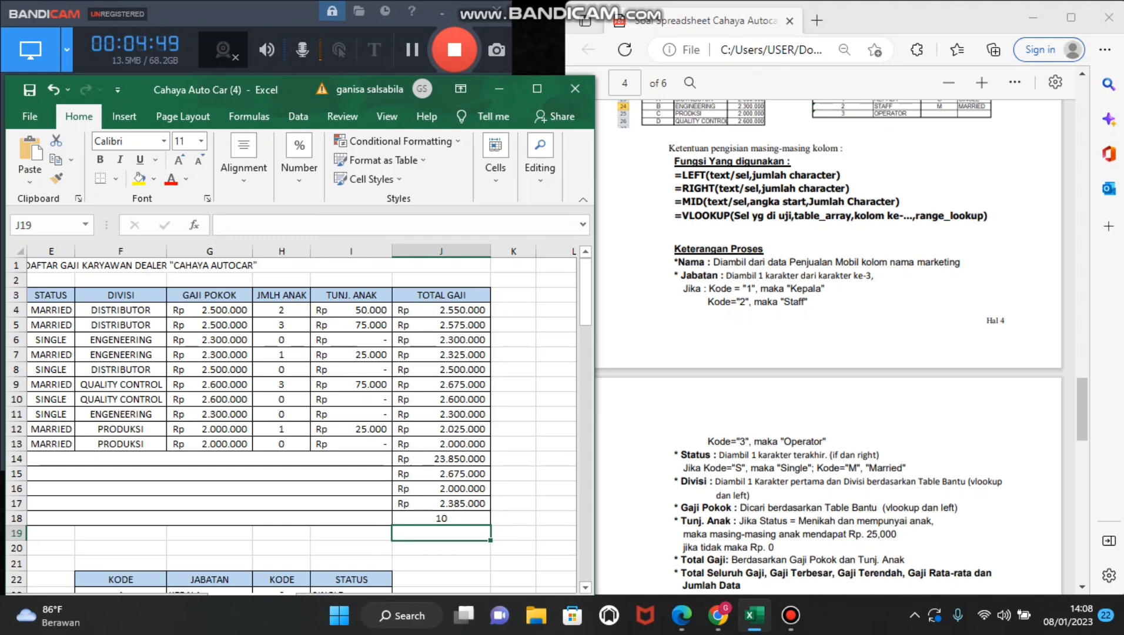
scroll(291, 426, "down", 3)
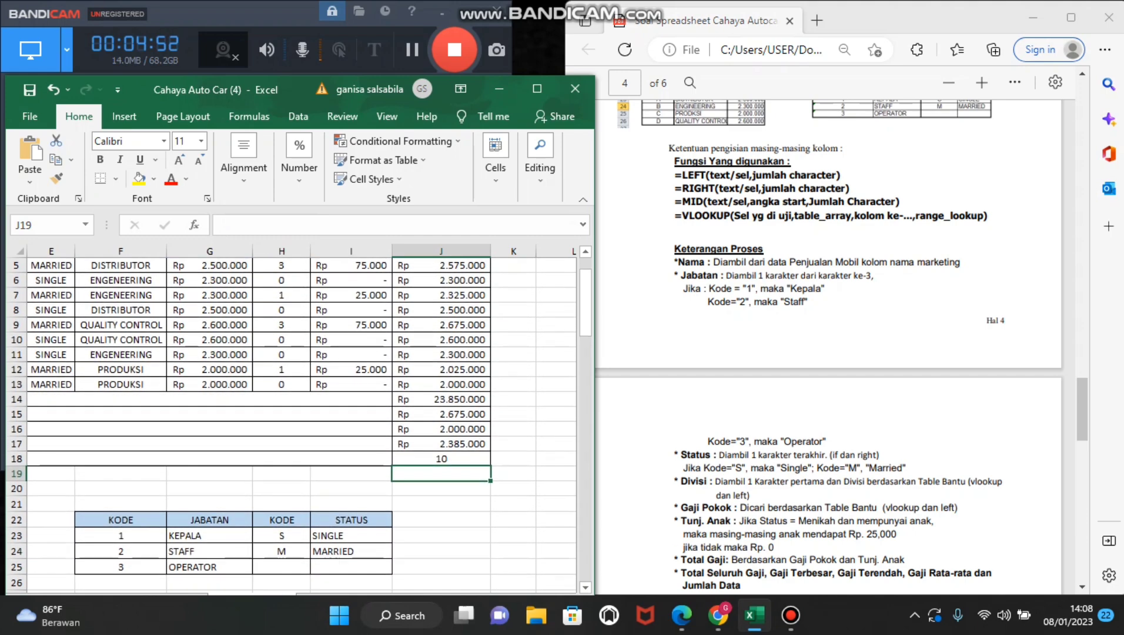
scroll(291, 427, "down", 3)
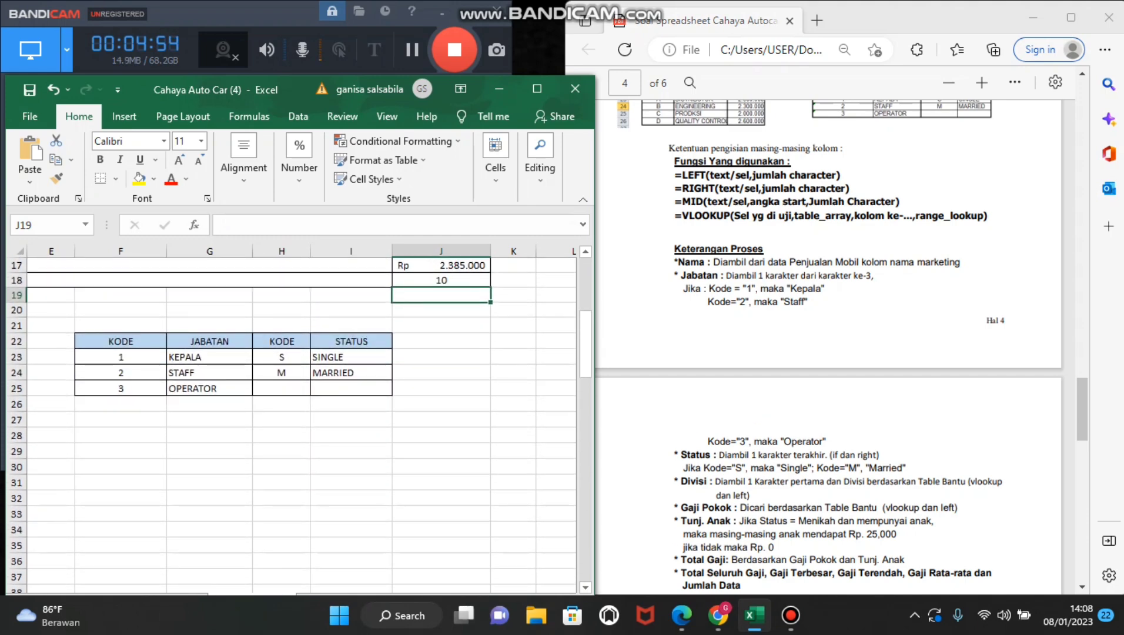
scroll(291, 427, "up", 1)
scroll(291, 426, "up", 1)
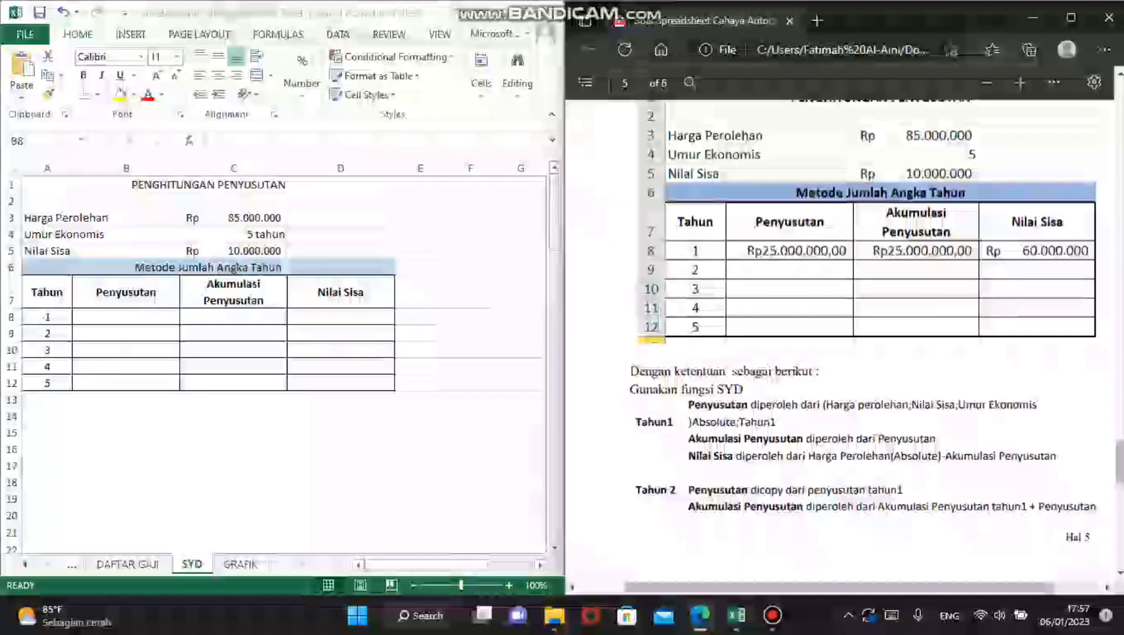
Following the SOAL 3 instructions, build =SYD(C3;C5;C4;A8 in B8 of the SYD sheet for the first year's depreciation
scroll(841, 335, "up", 3)
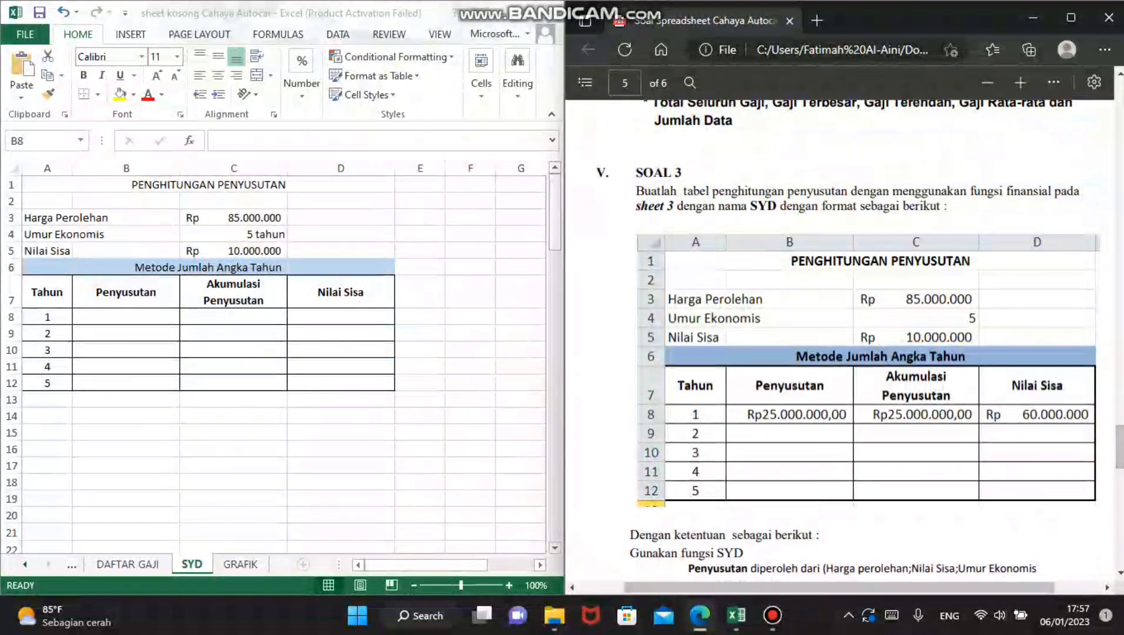
scroll(841, 335, "down", 5)
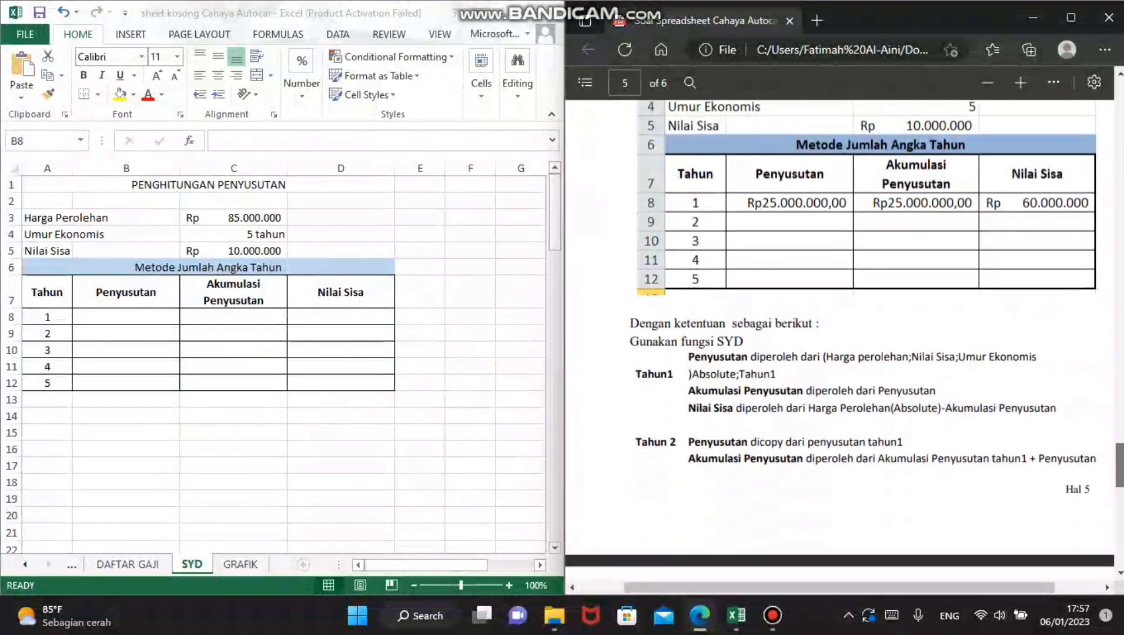
scroll(841, 335, "down", 2)
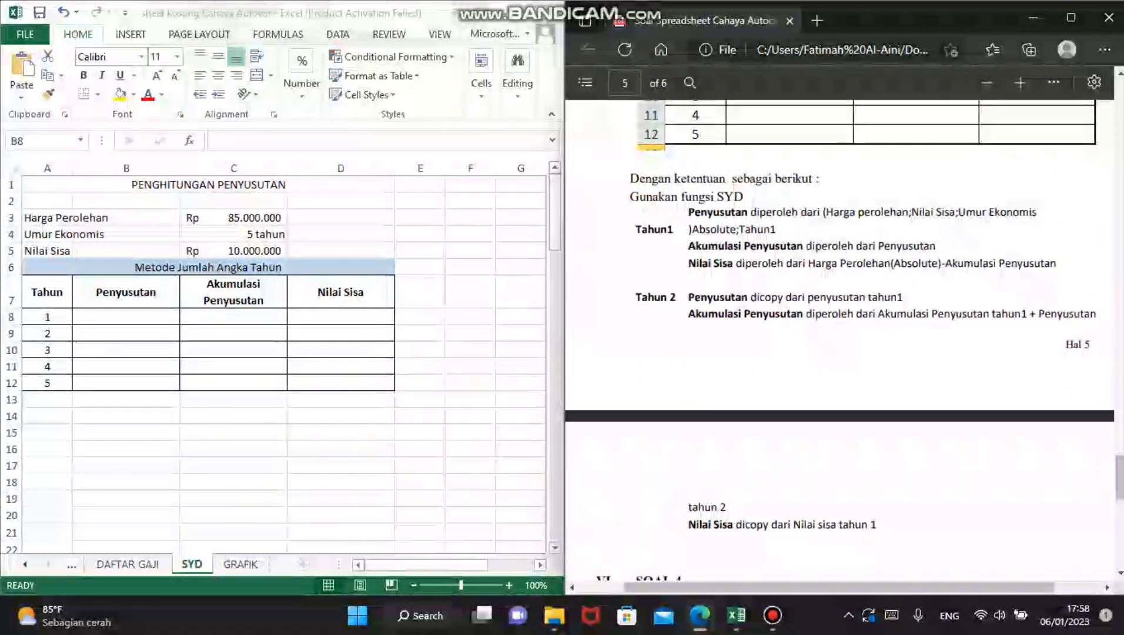
left_click(126, 317)
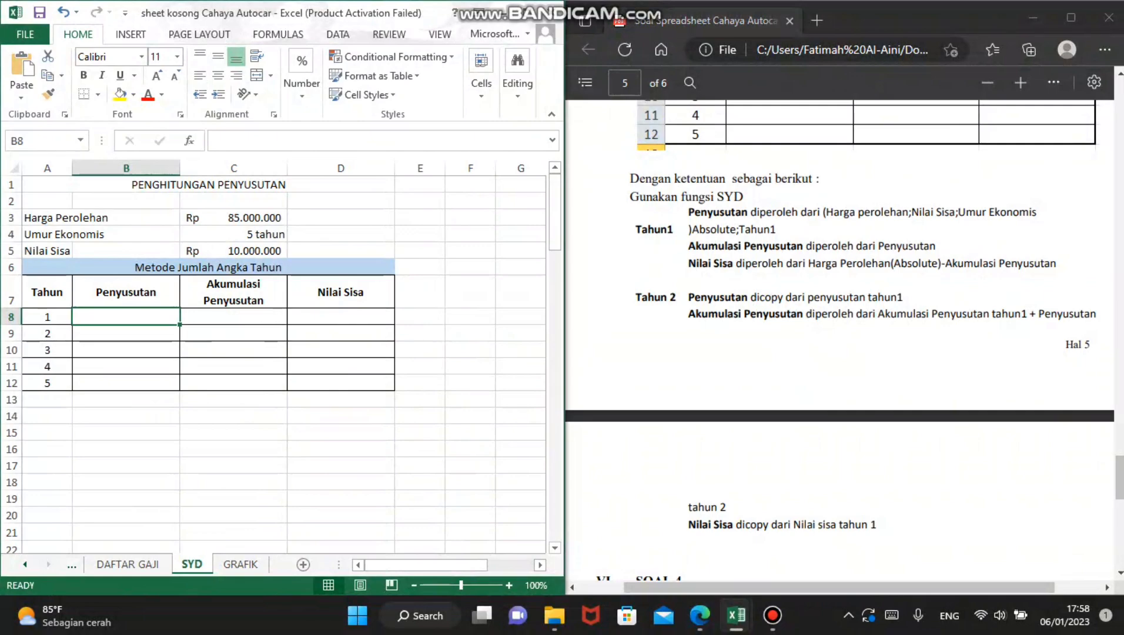
type("=sy")
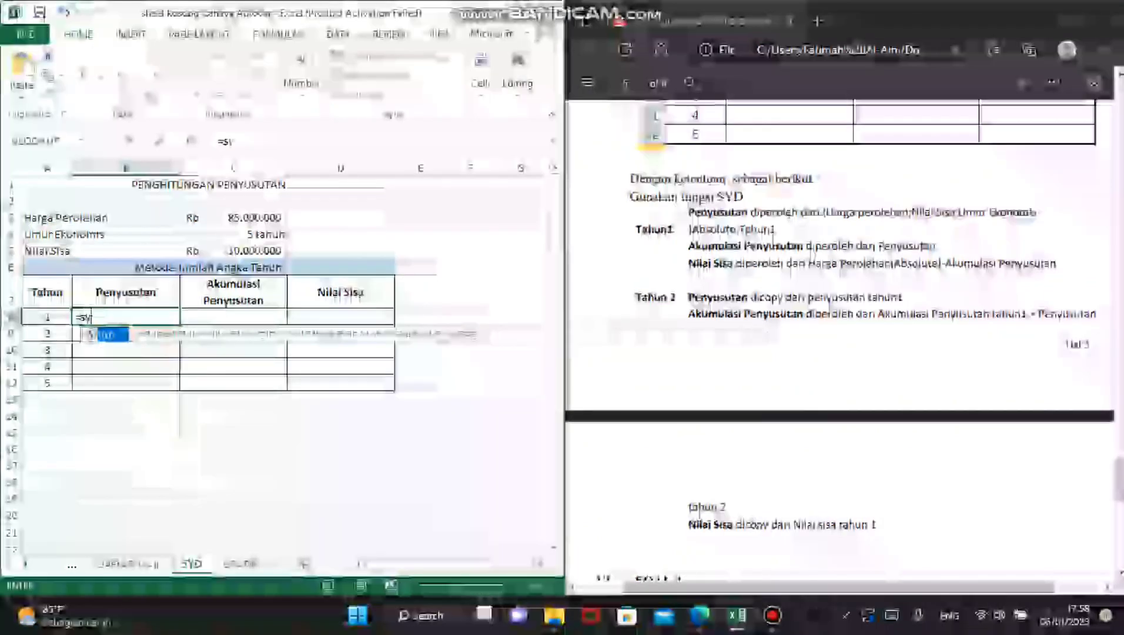
type("d")
key("Tab")
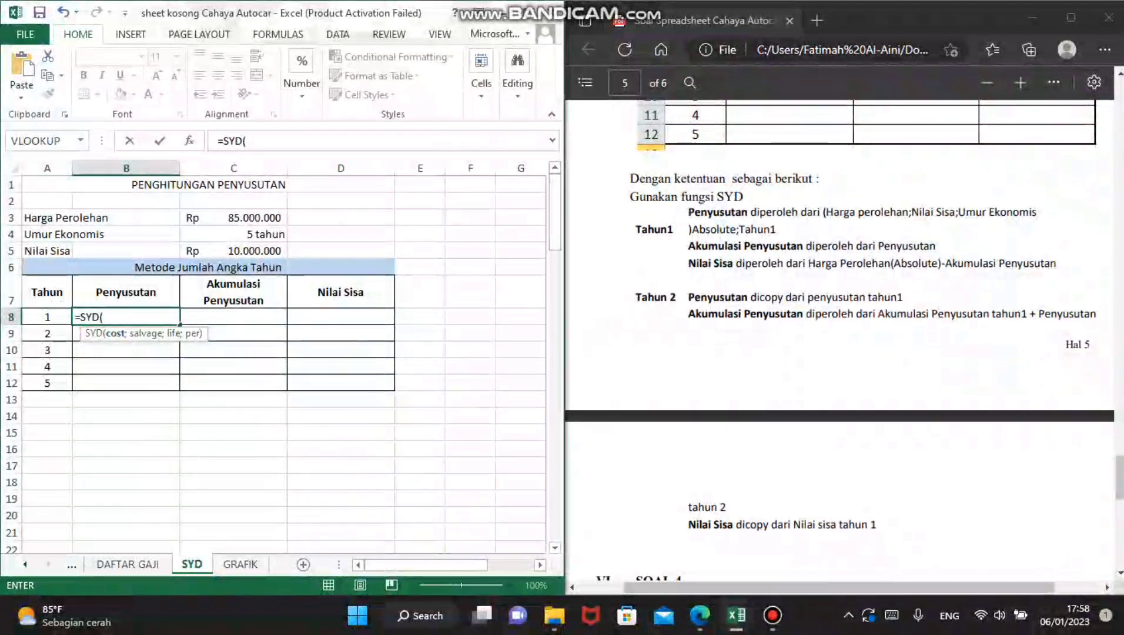
left_click(233, 217)
type(";")
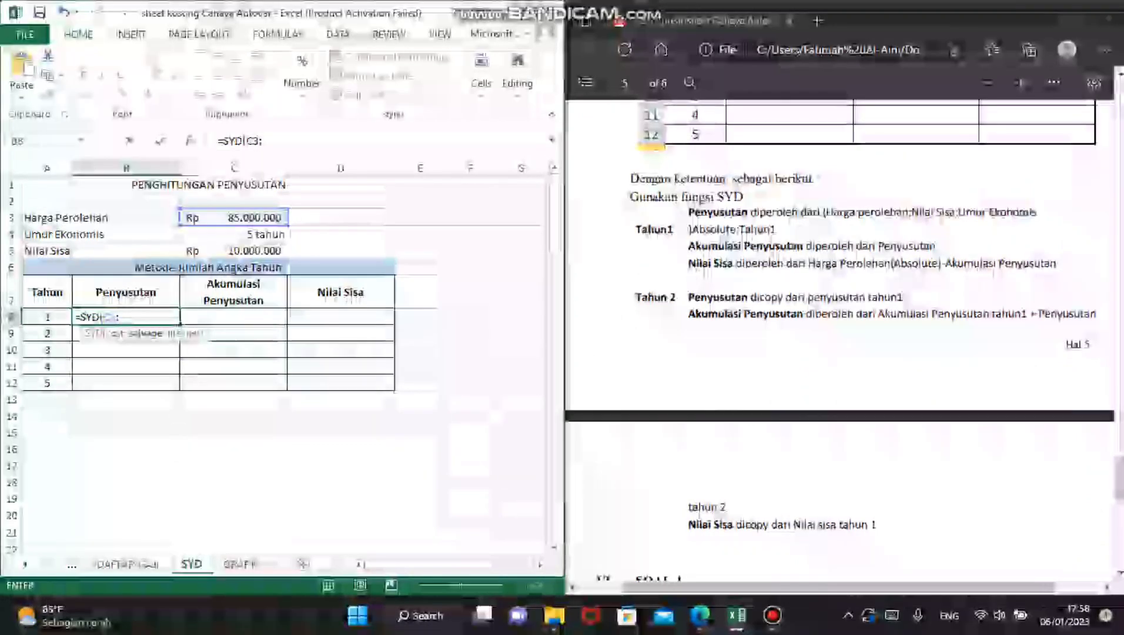
left_click(233, 251)
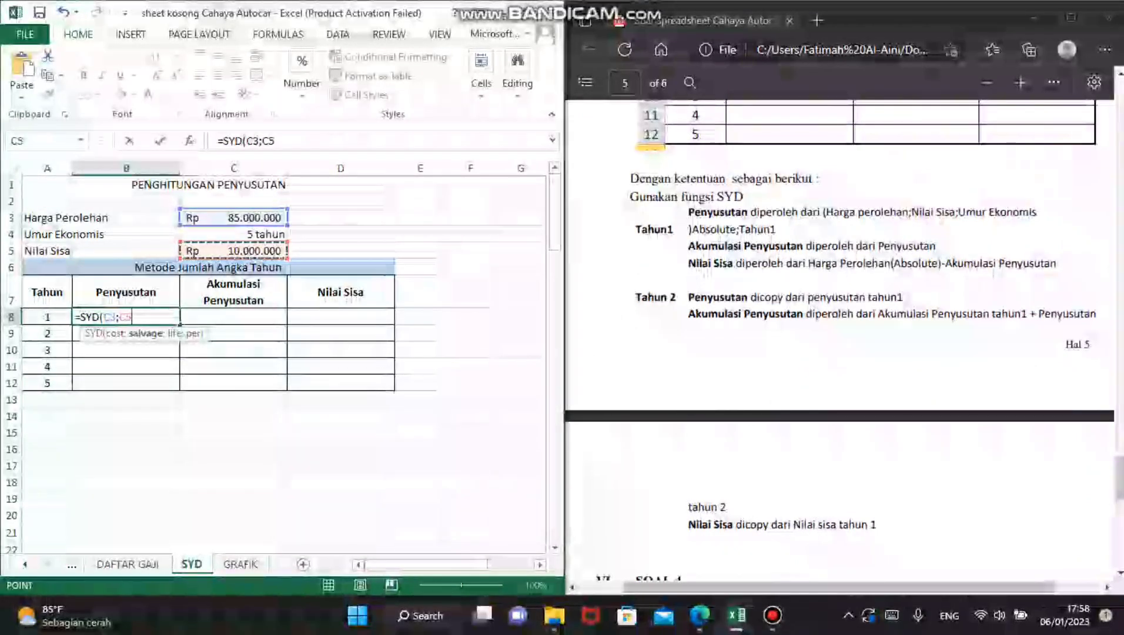
type(";")
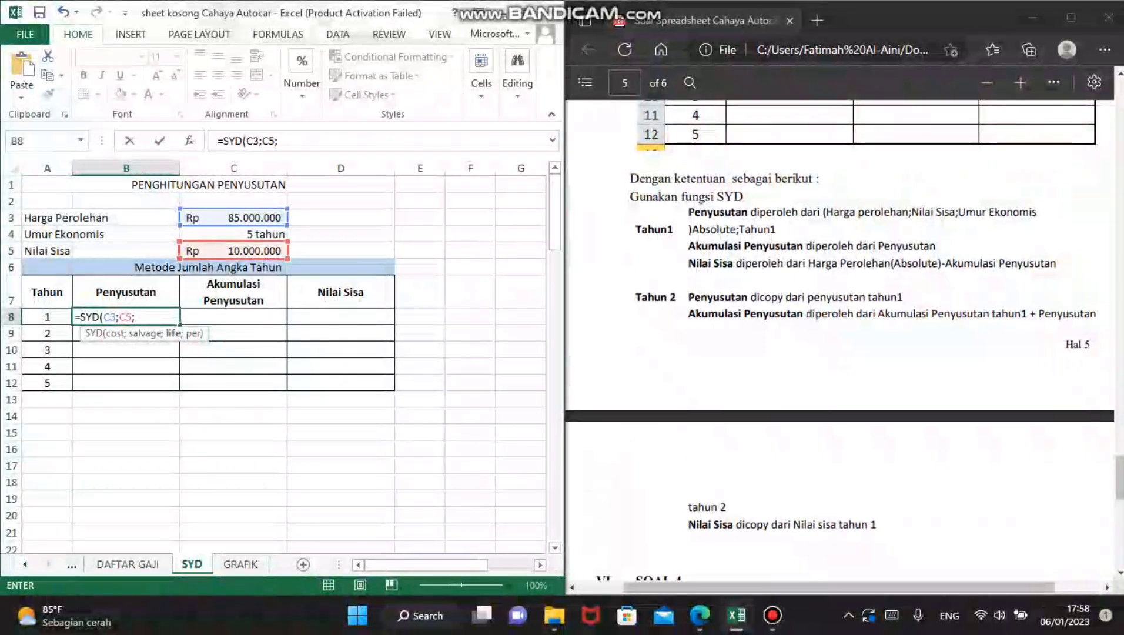
left_click(234, 234)
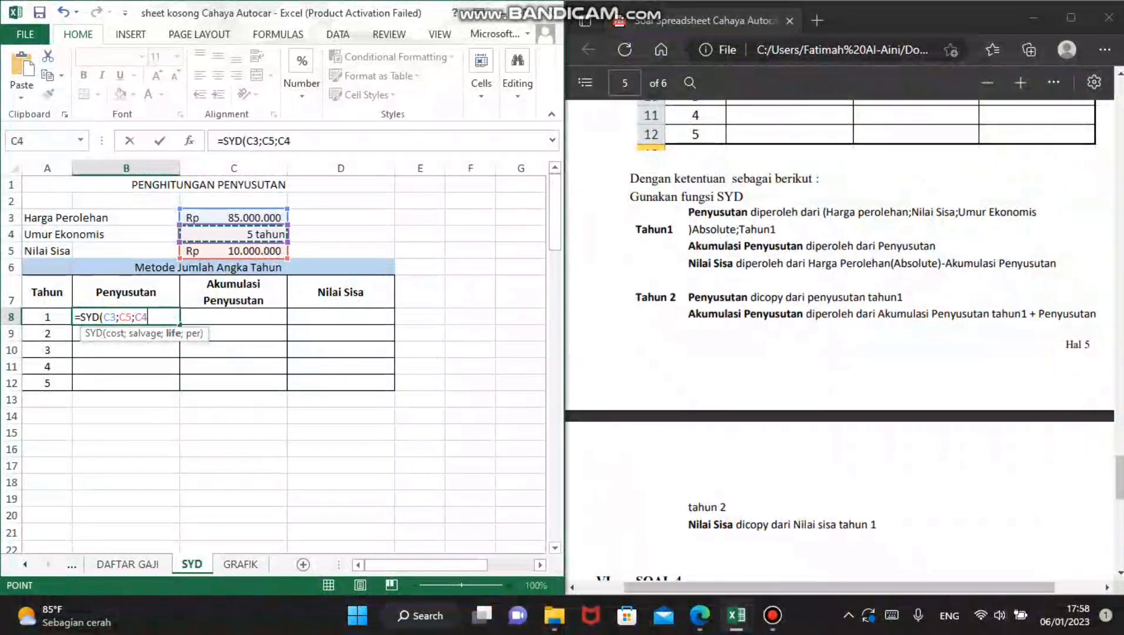
type(";")
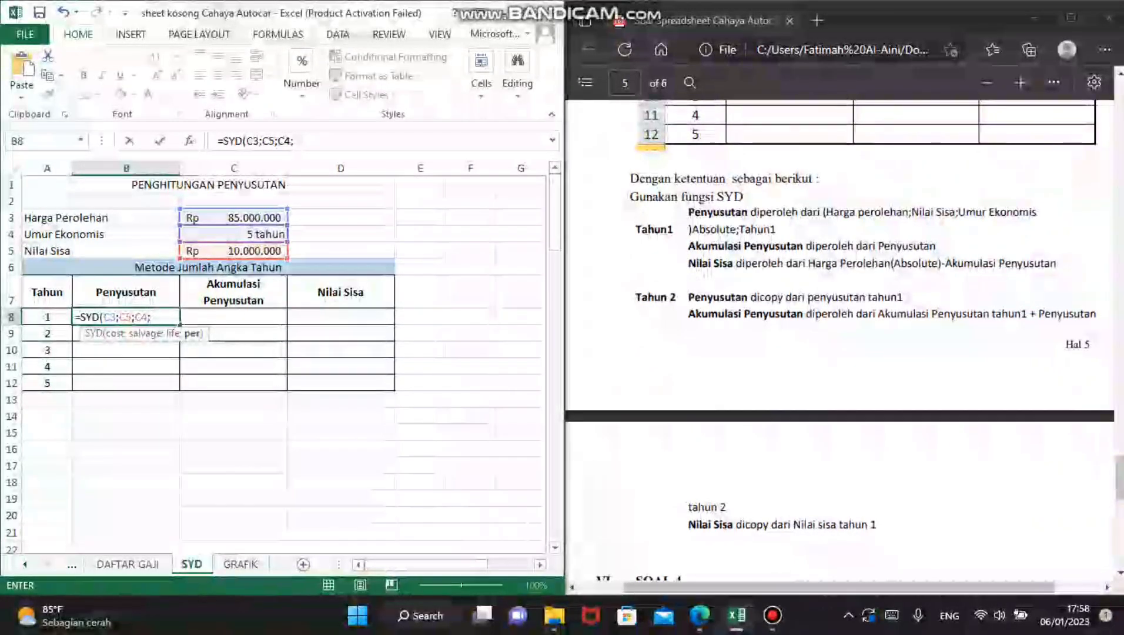
key("Left")
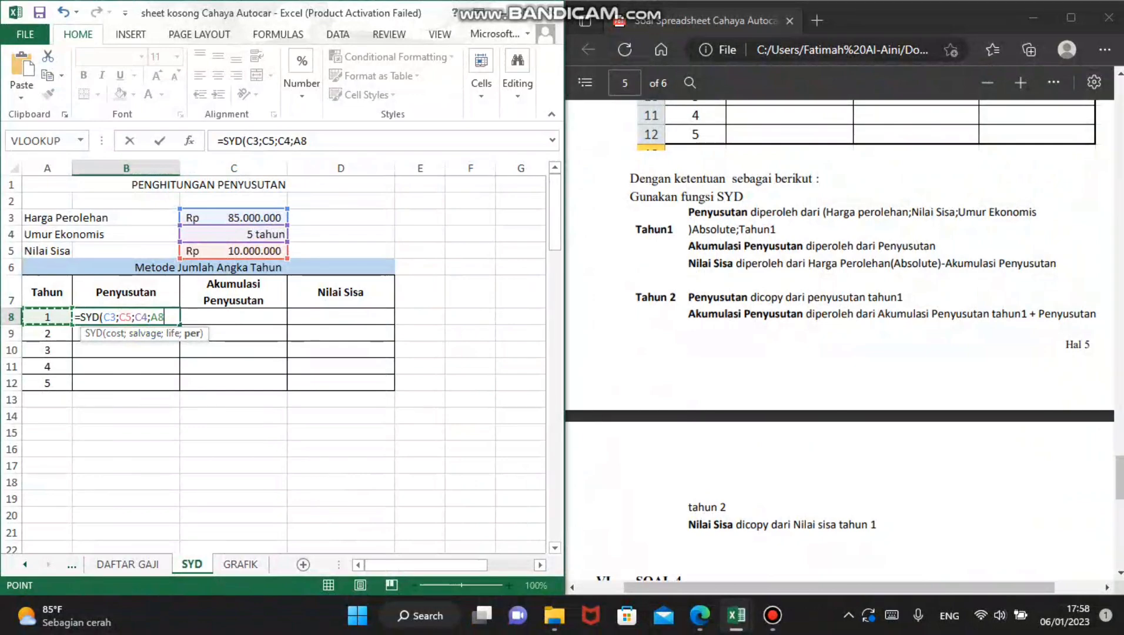
Make the cost, salvage and life references absolute in B8, completing the formula as =SYD($C$3;$C$5;$C$4;A8)
left_click(247, 141)
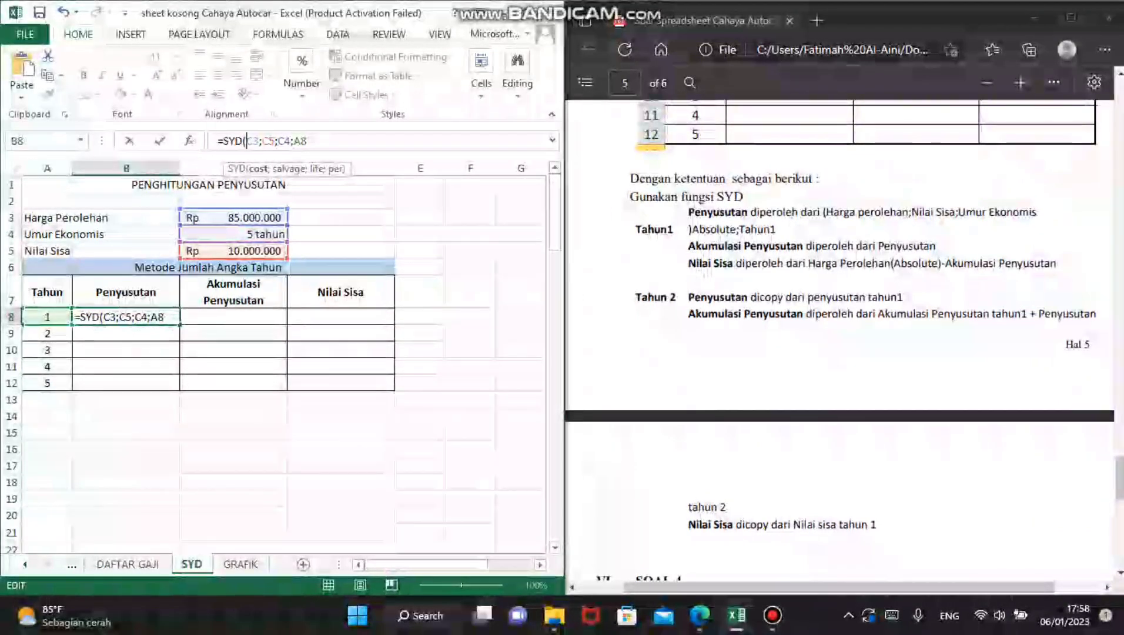
type("$")
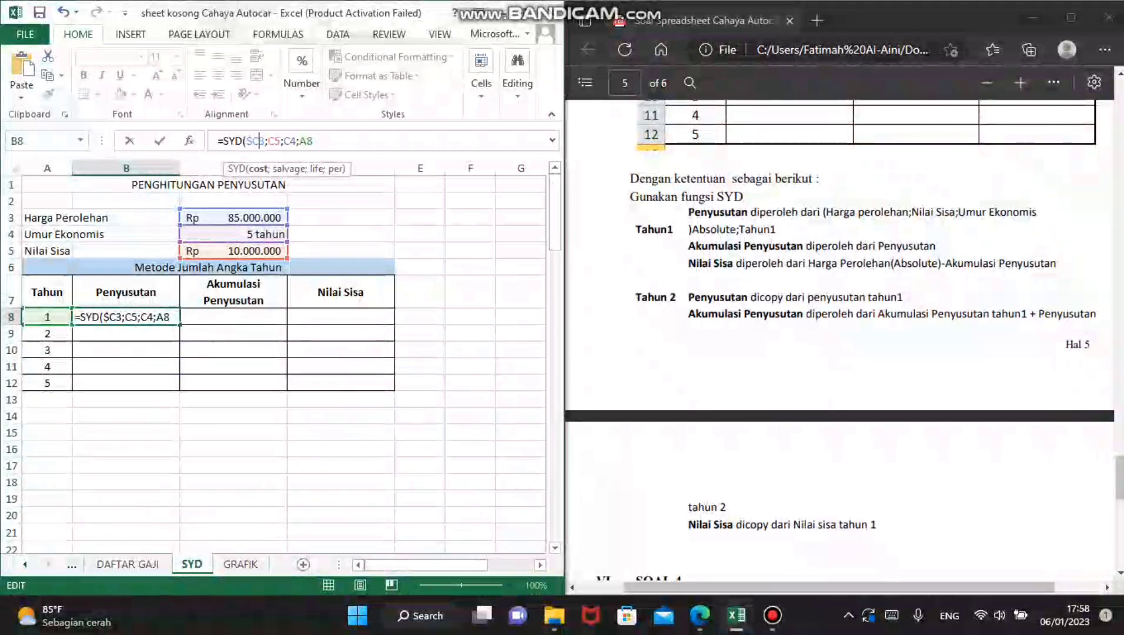
key("Right")
type("$")
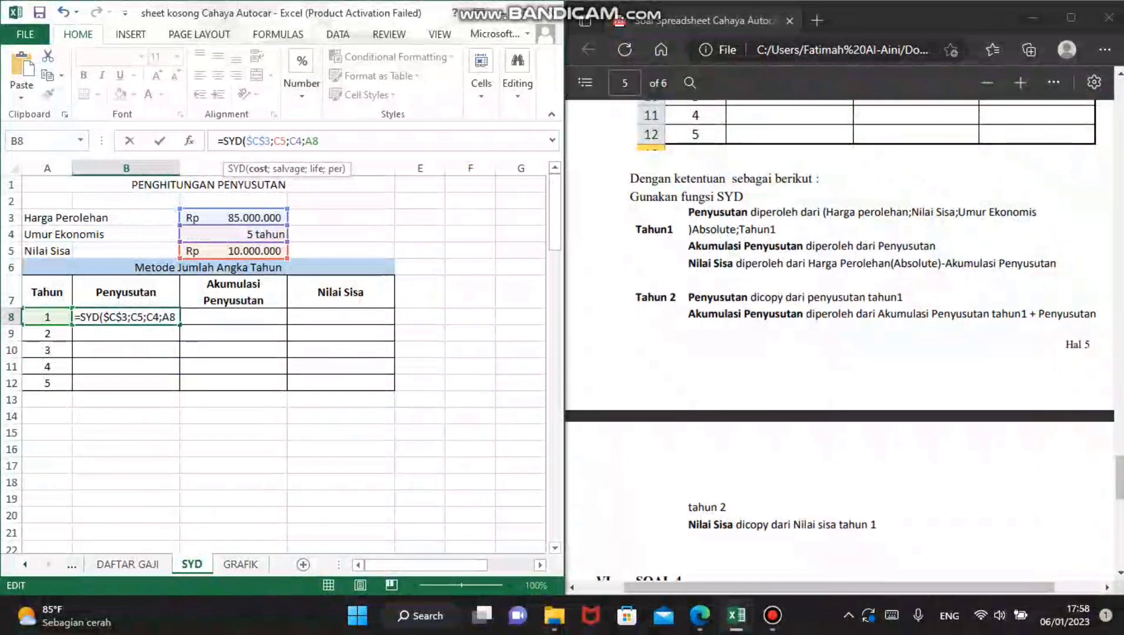
key("Right")
key("Right")
type("$C")
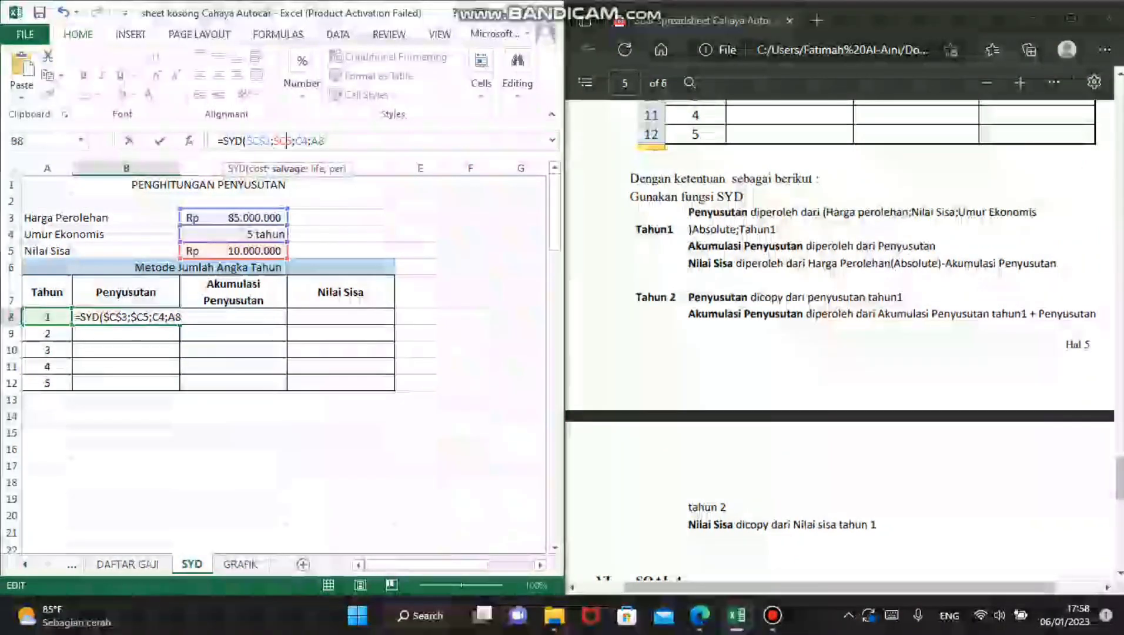
type("$")
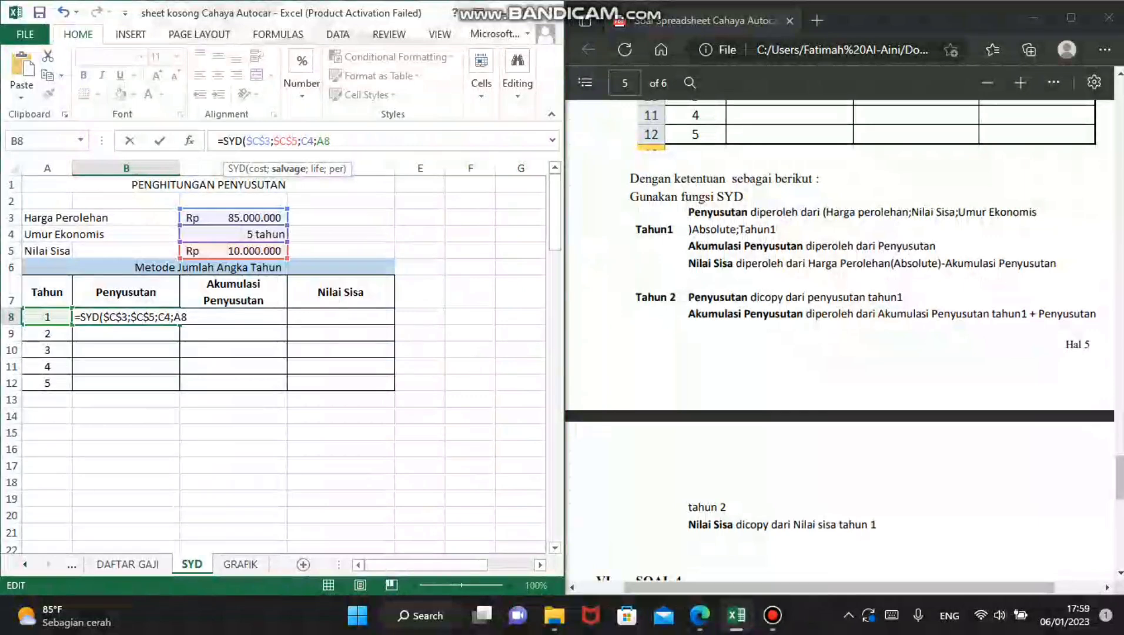
left_click(302, 141)
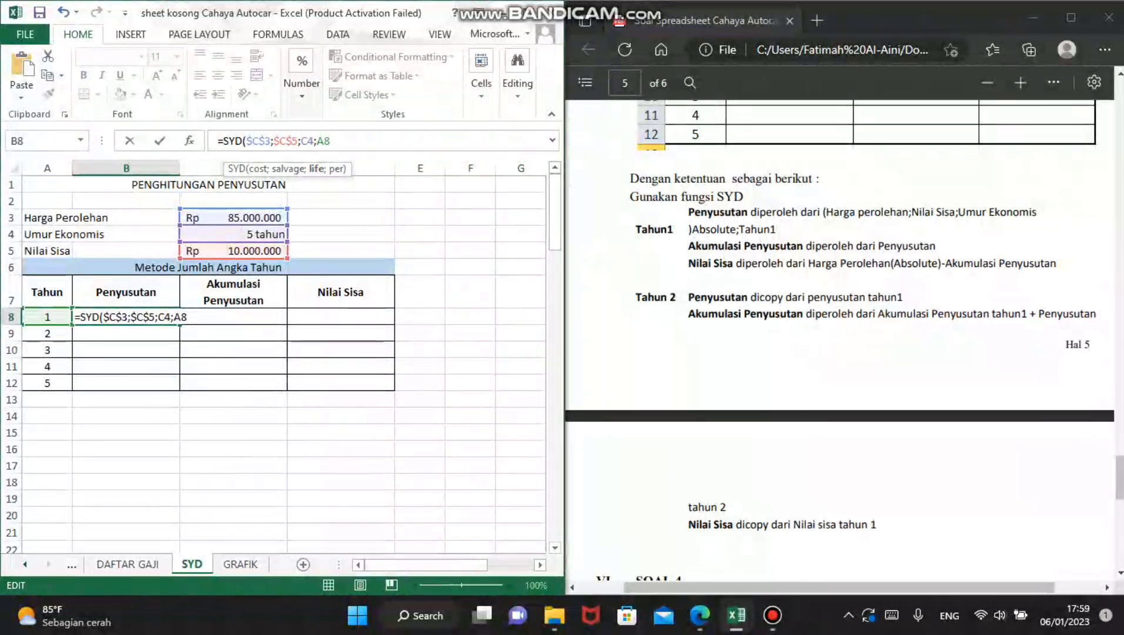
type("$")
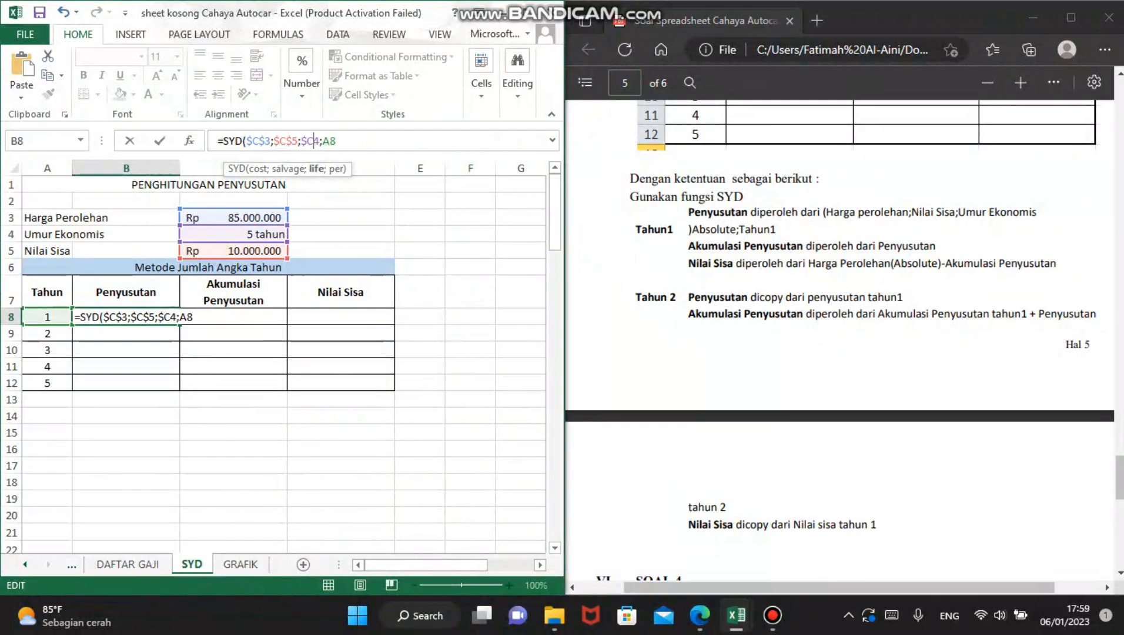
key("Right")
type("$")
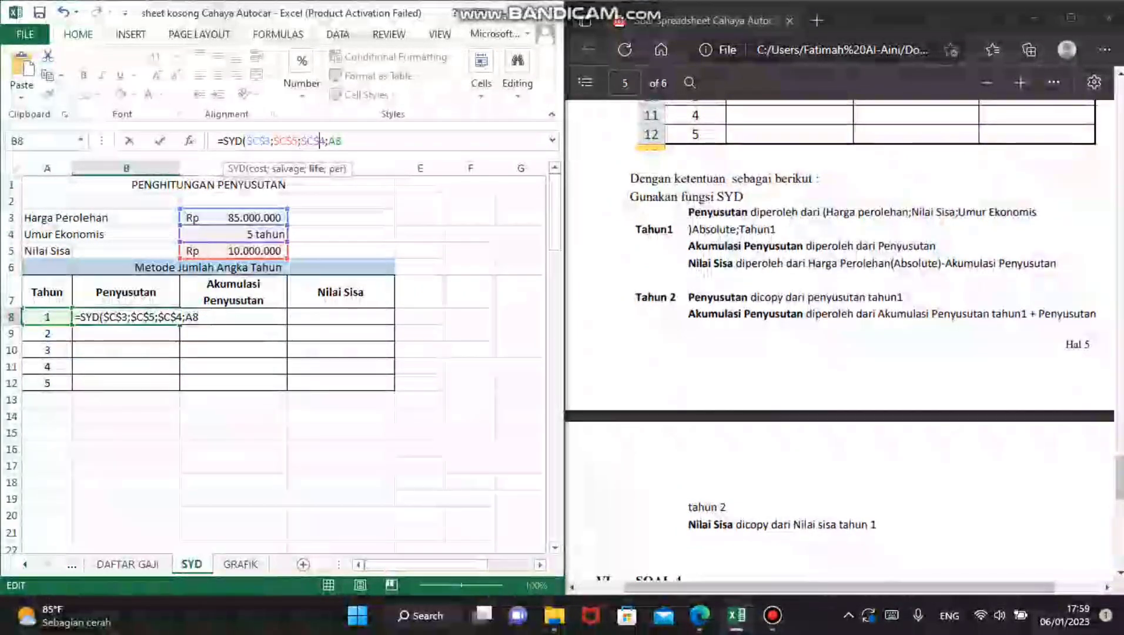
key("Return")
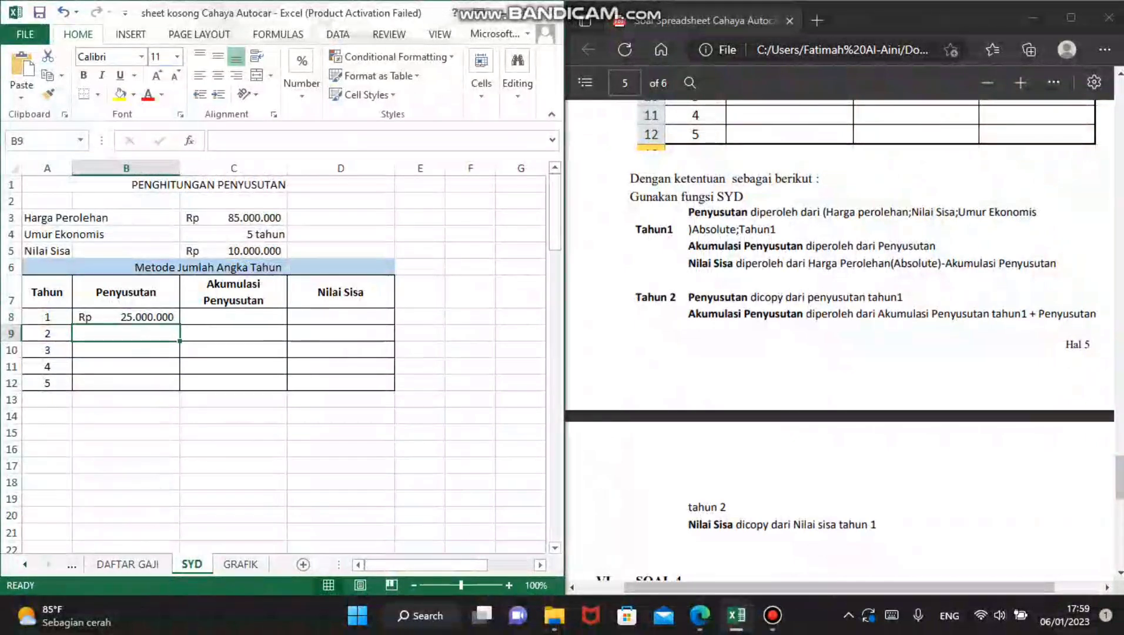
Following the Tahun 1 instructions, set the accumulated depreciation in C8 equal to the depreciation in B8
scroll(841, 332, "up", 5)
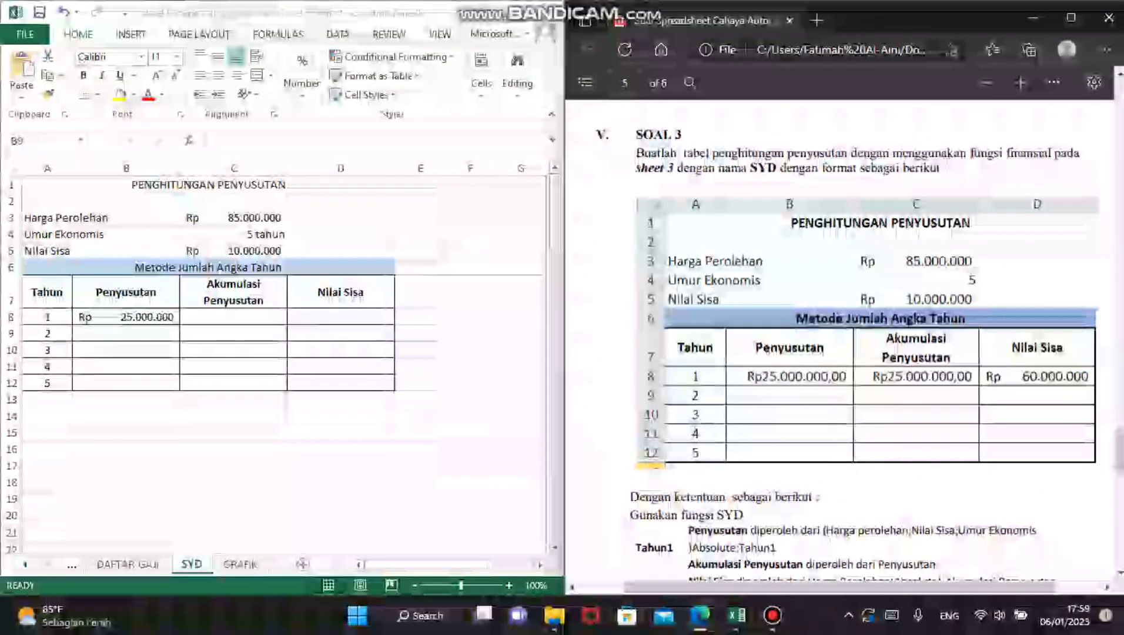
scroll(841, 341, "down", 2)
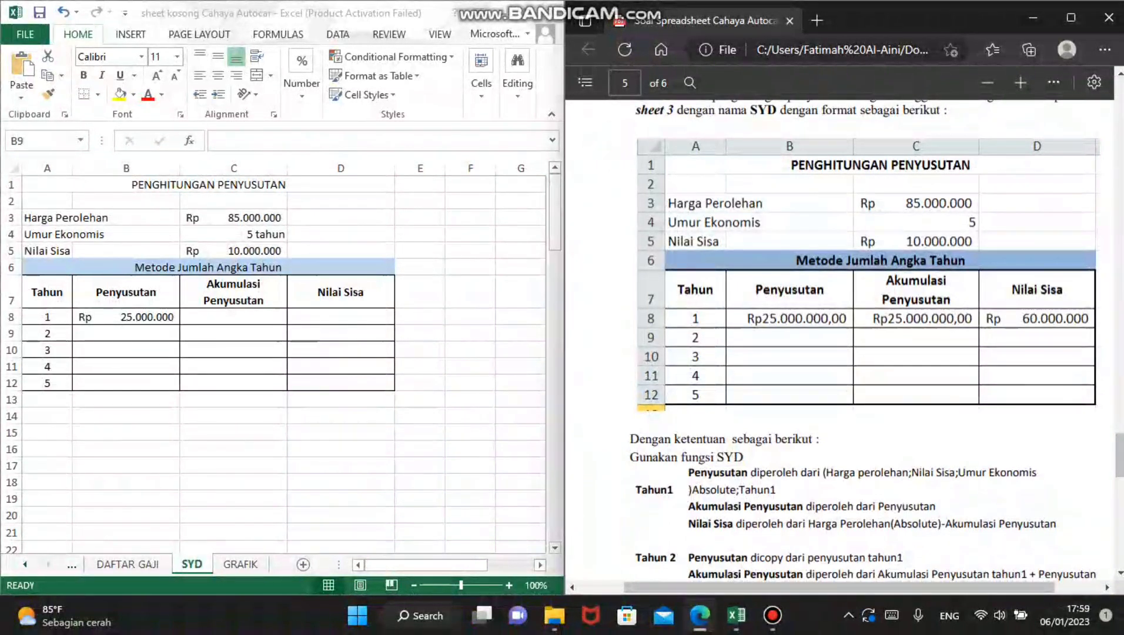
left_click(233, 317)
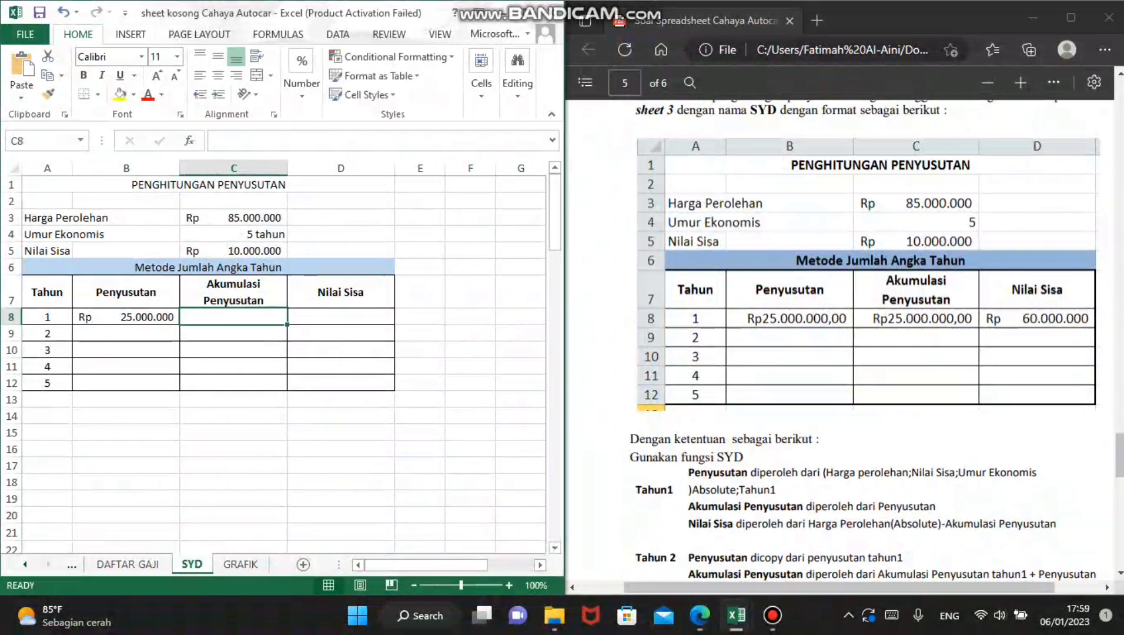
type("=")
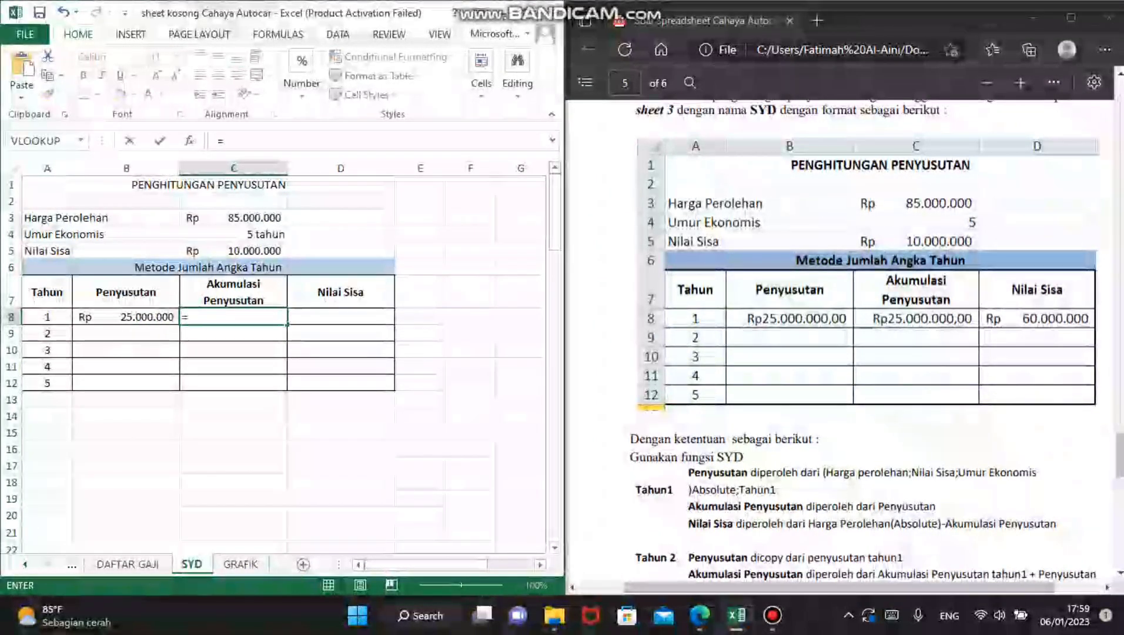
key("Left")
key("Return")
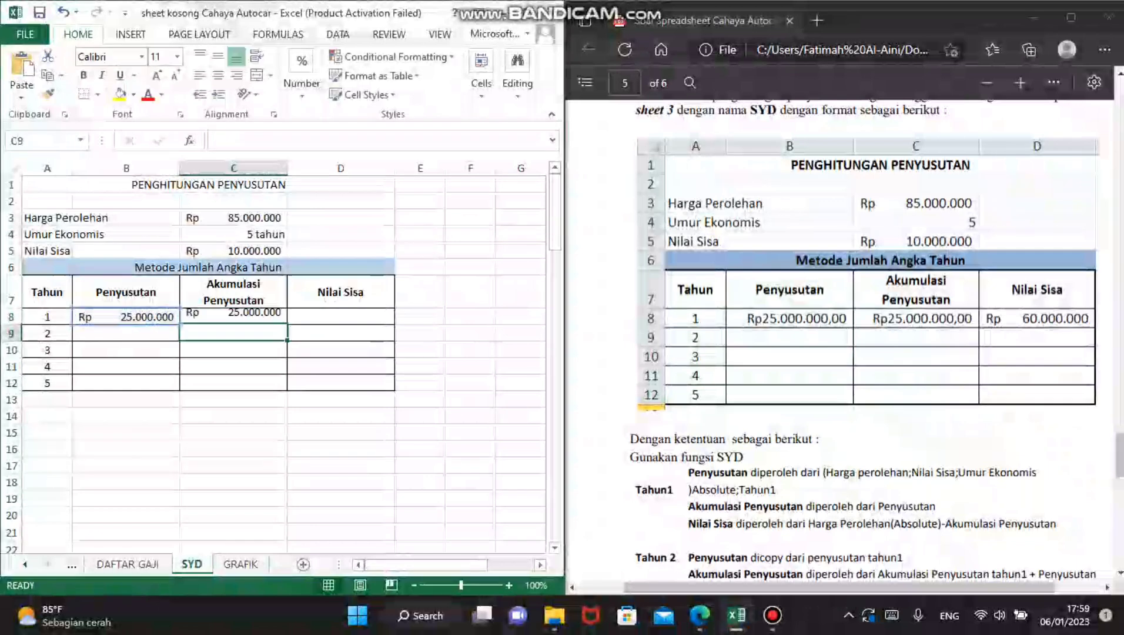
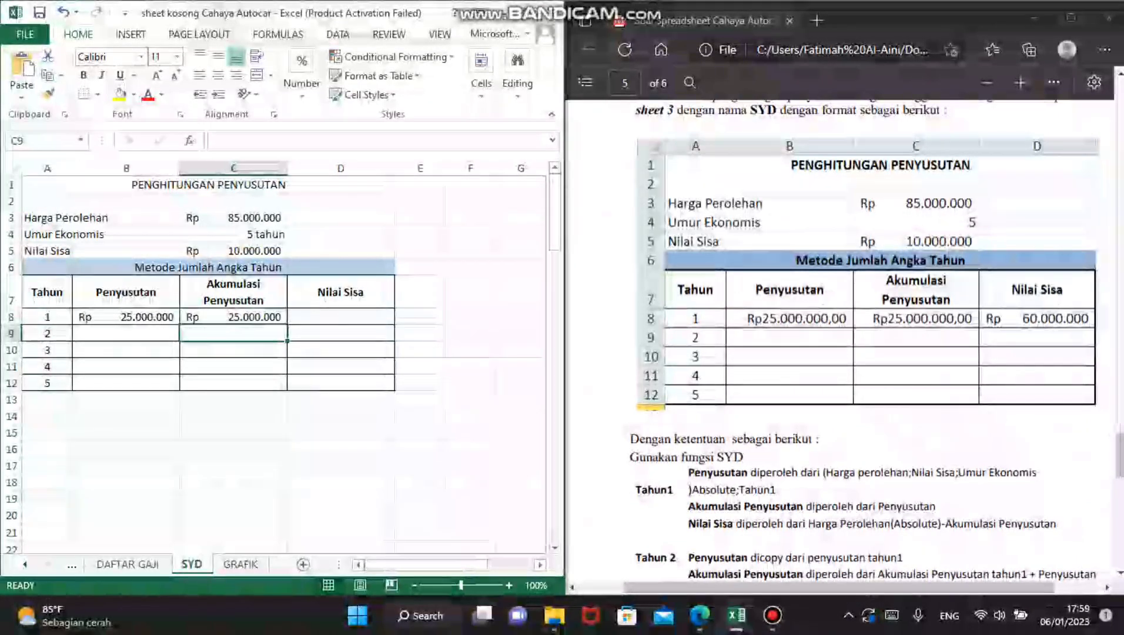
Enter the formula =$C$3-C8 in D8 for the first year's residual value
left_click(341, 317)
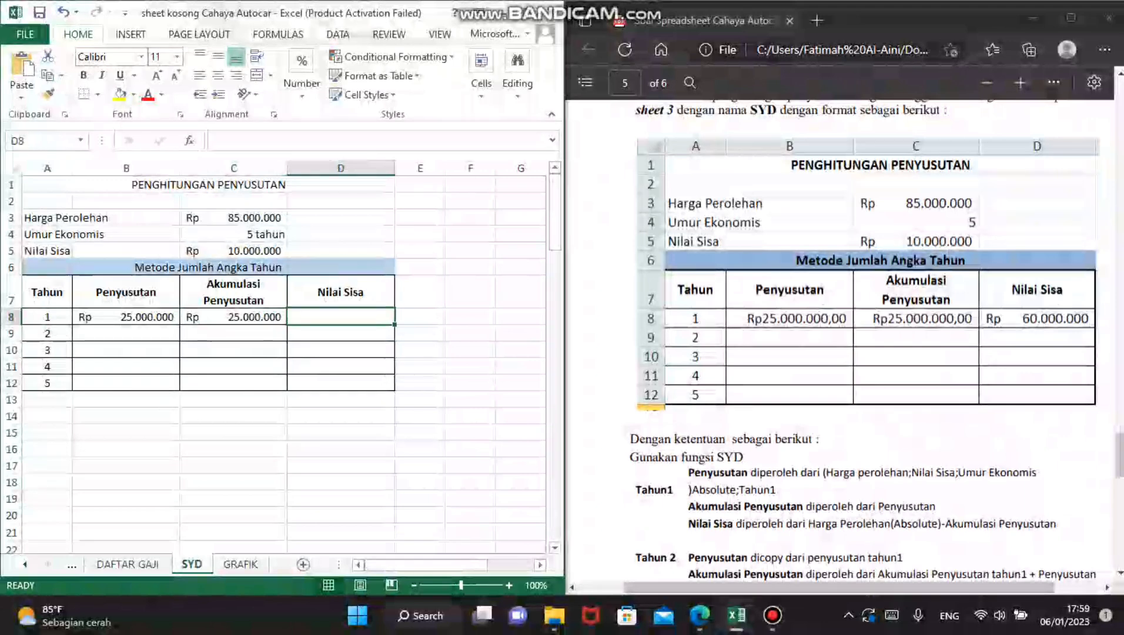
type("=")
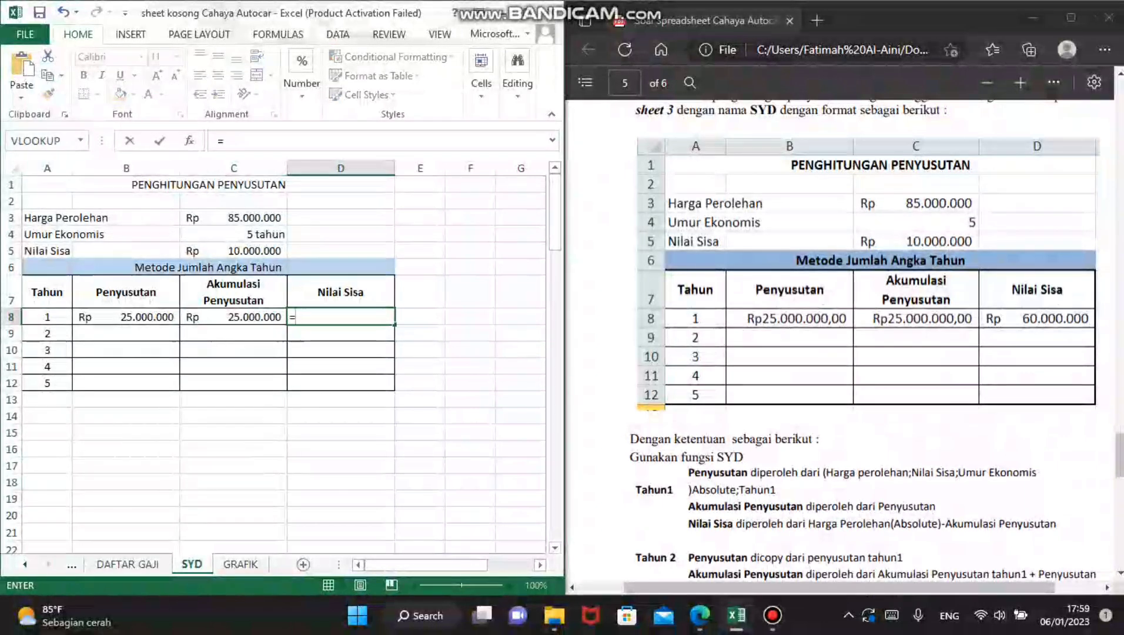
left_click(234, 218)
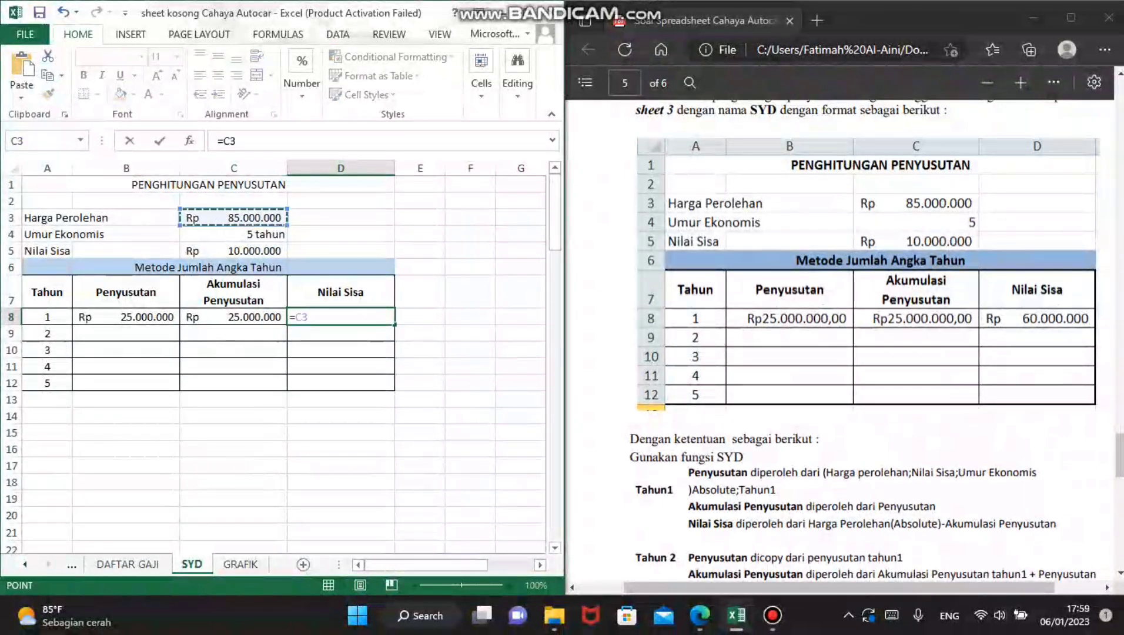
left_click(221, 141)
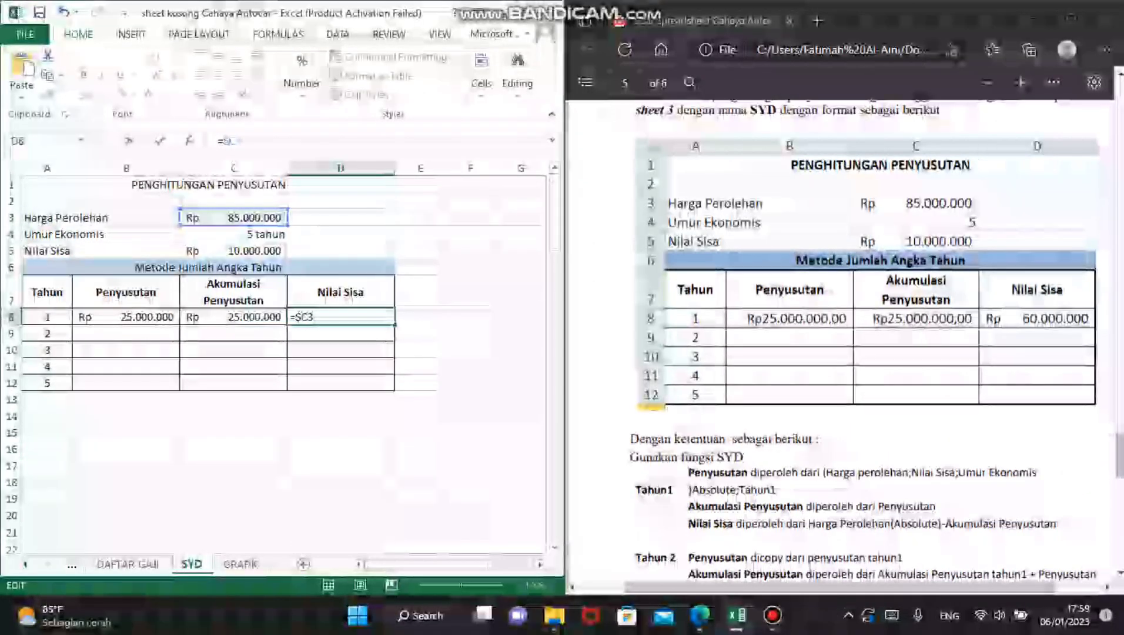
type("$")
left_click(234, 141)
type("$3")
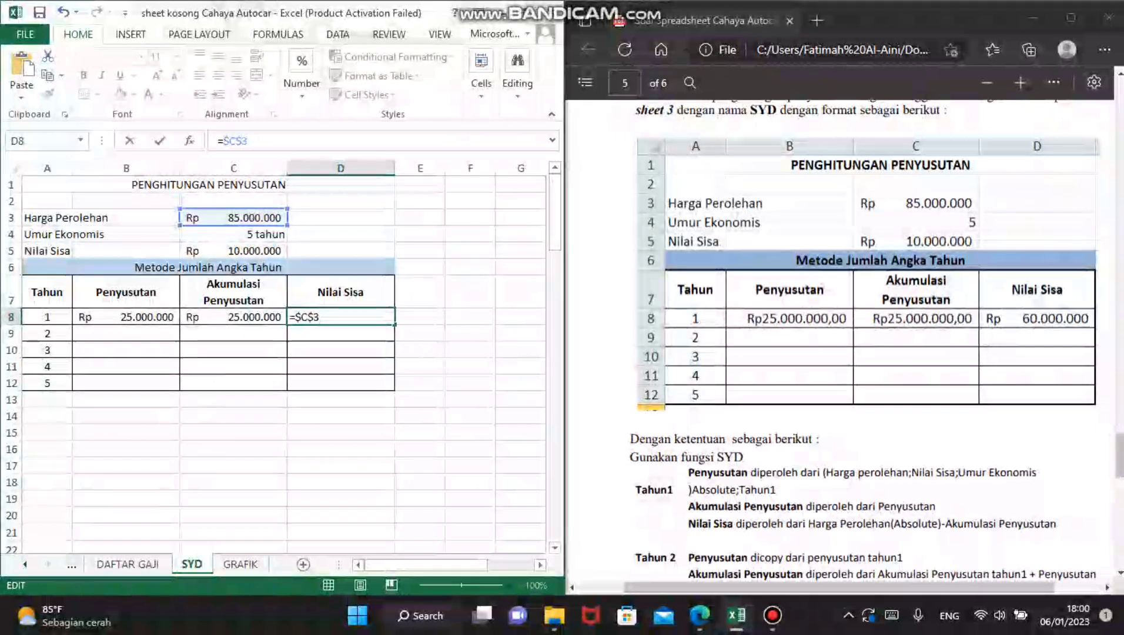
type("-")
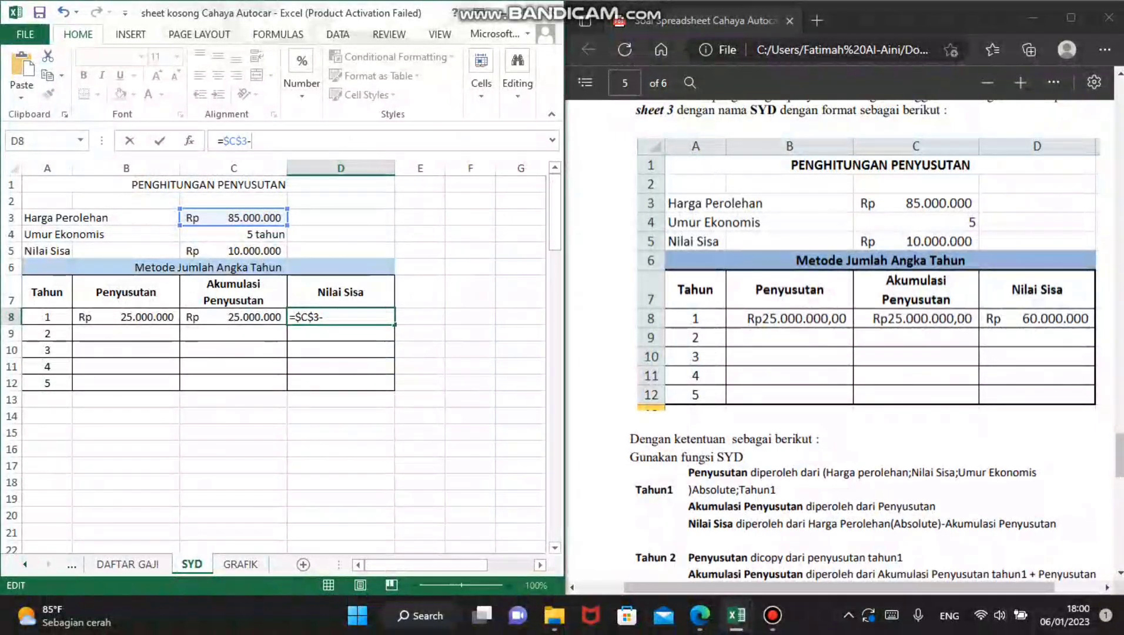
left_click(233, 317)
key("Return")
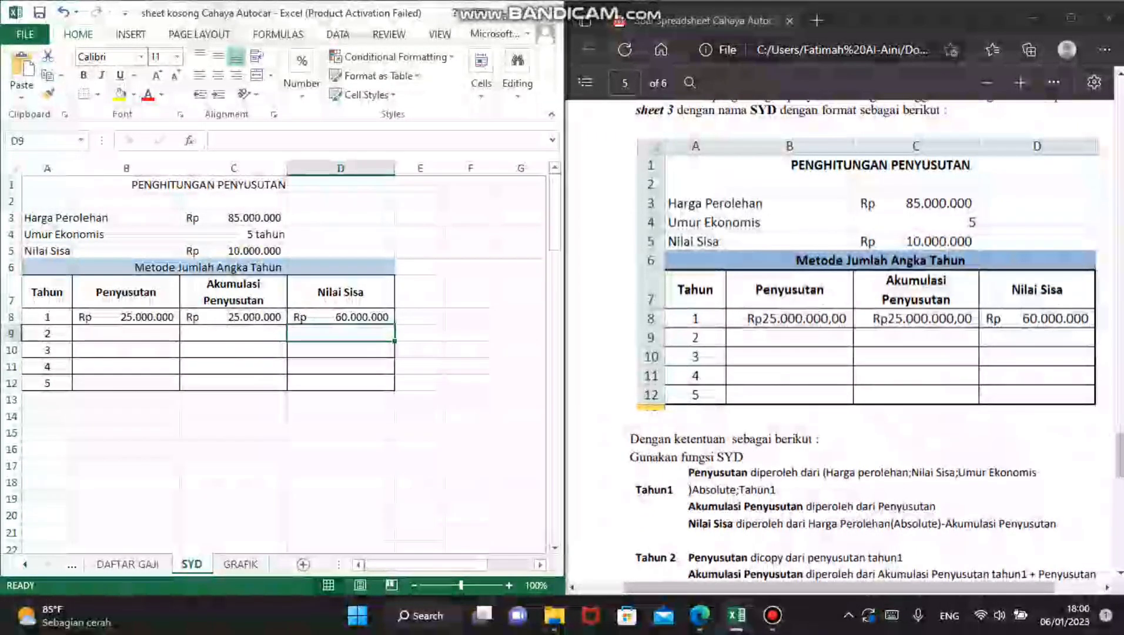
Following the Tahun 2 instructions, copy the SYD formula from B8 down to B9 for the second year's depreciation
left_click_drag(1120, 456, 1120, 463)
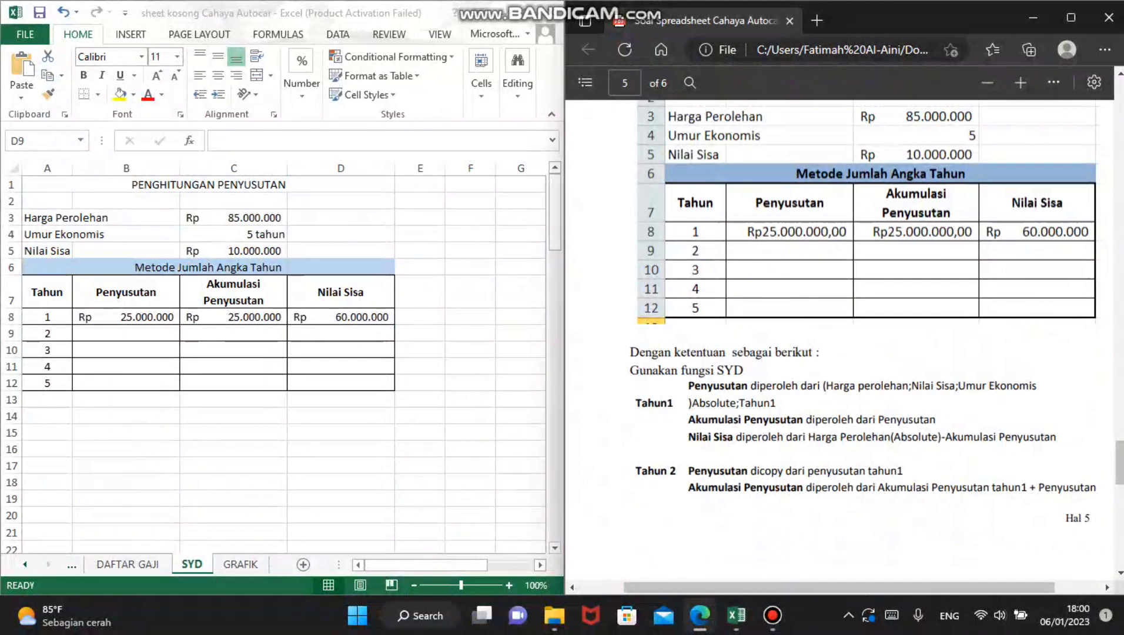
left_click(126, 318)
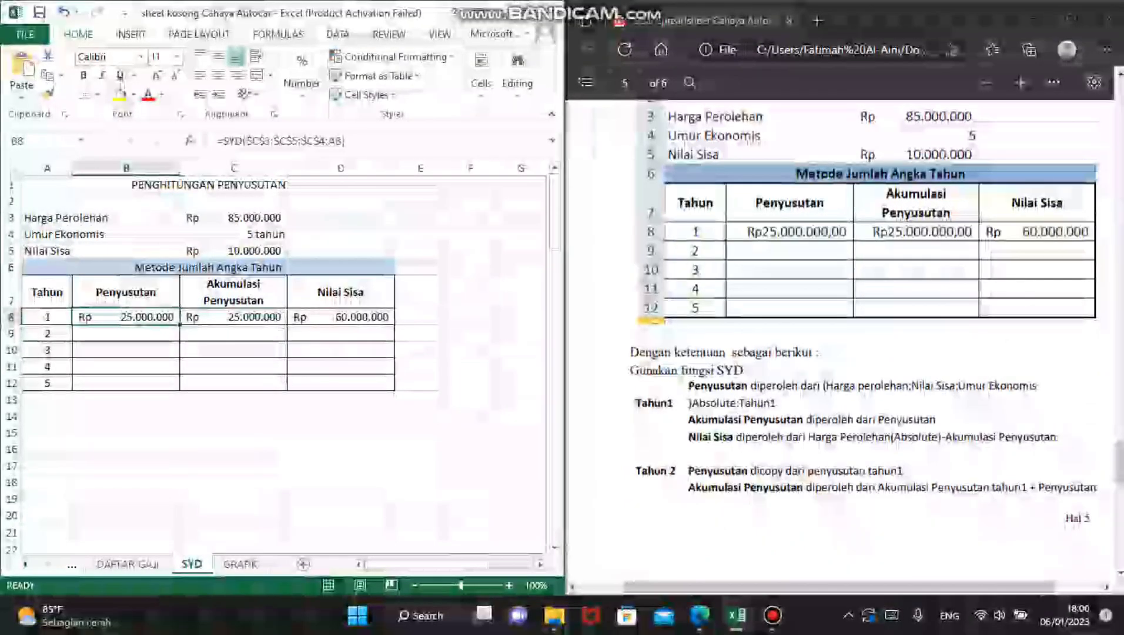
left_click_drag(179, 325, 180, 342)
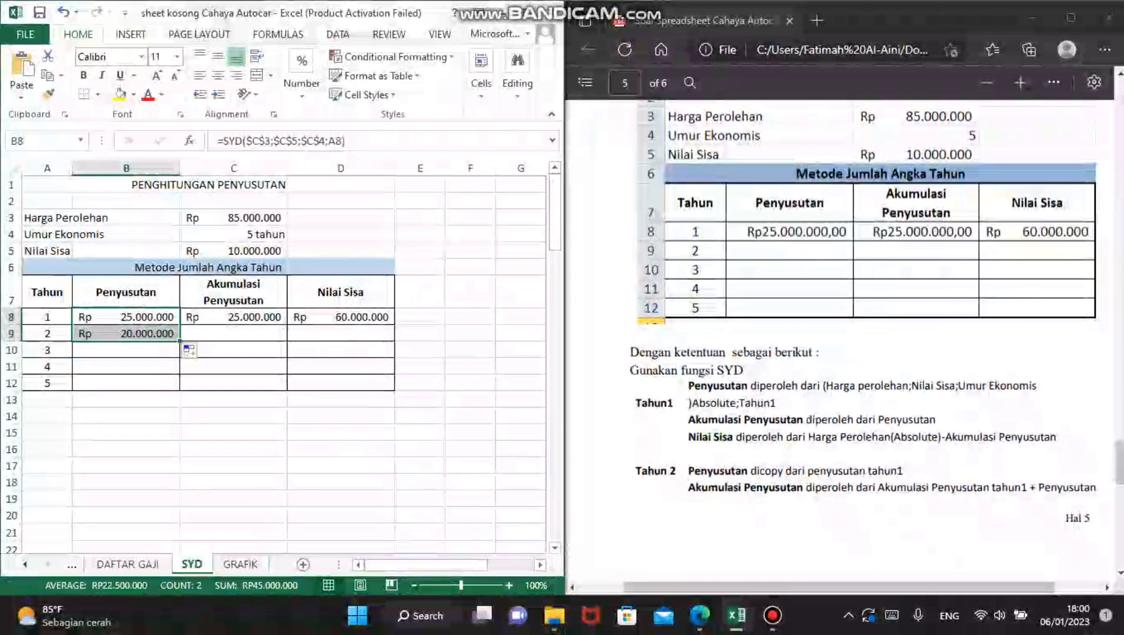
left_click(126, 350)
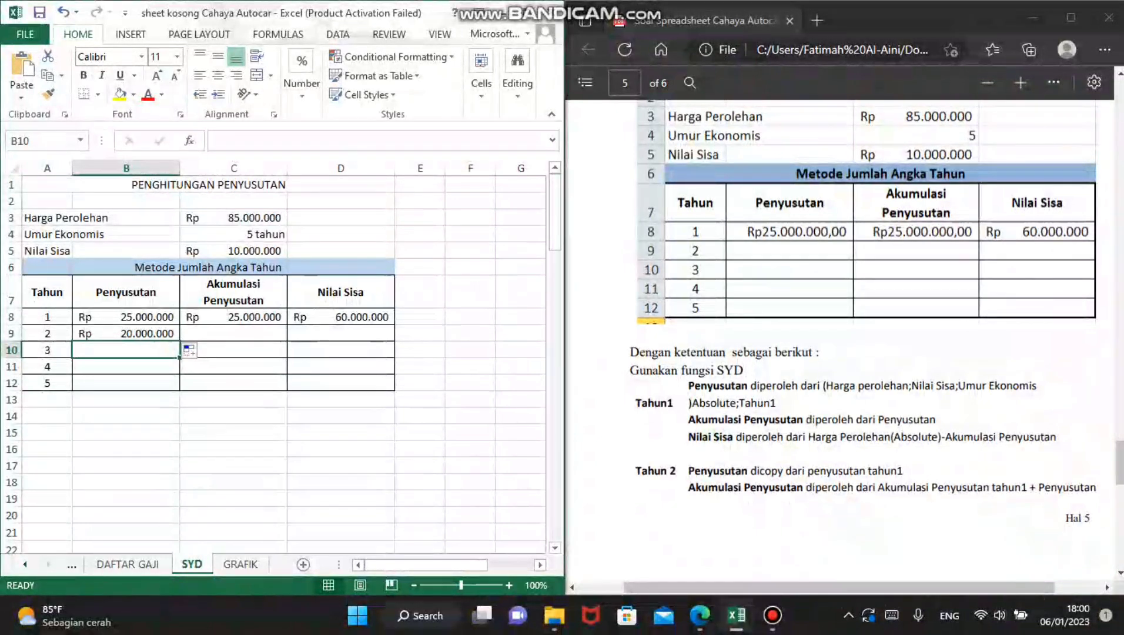
Enter the formula =C8+B9 in C9 for the second year's accumulated depreciation
left_click(233, 333)
type("=")
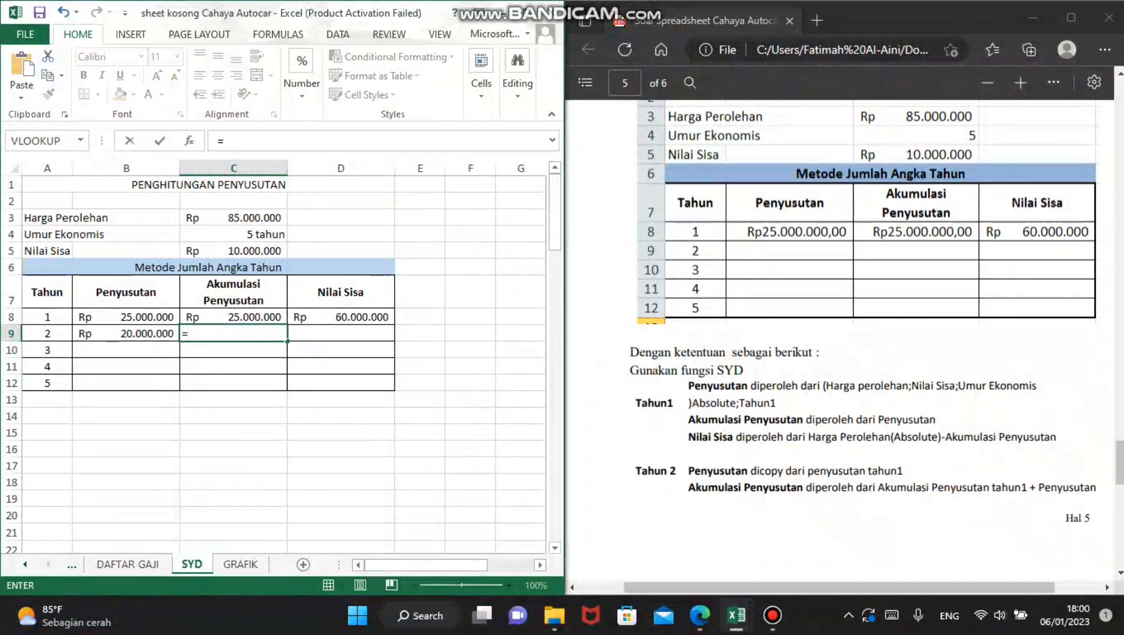
key("Up")
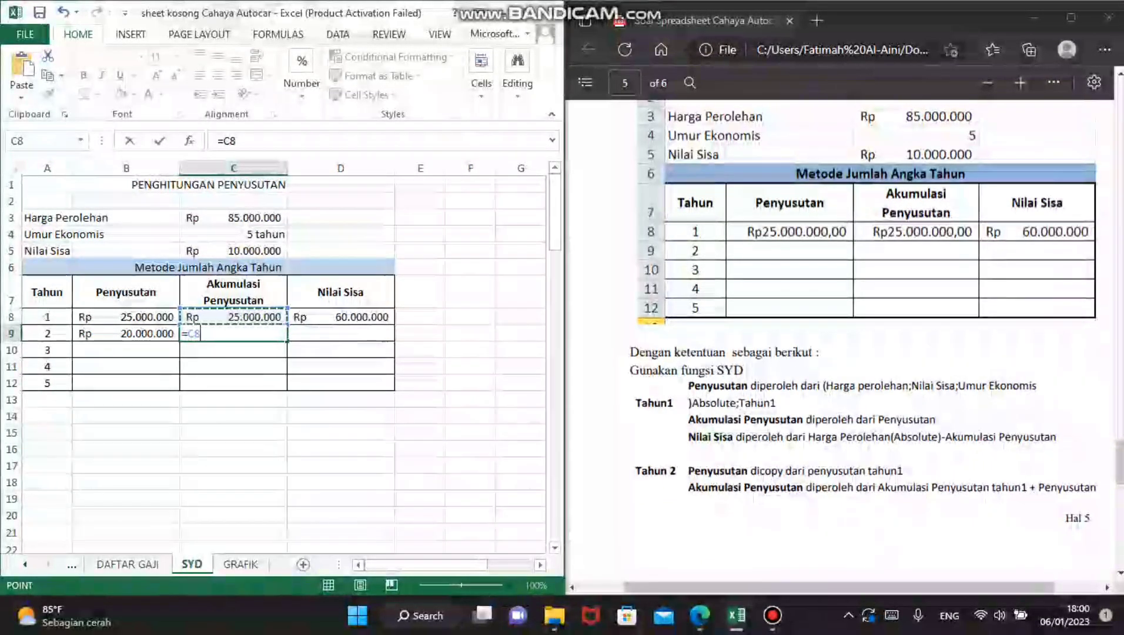
type("+")
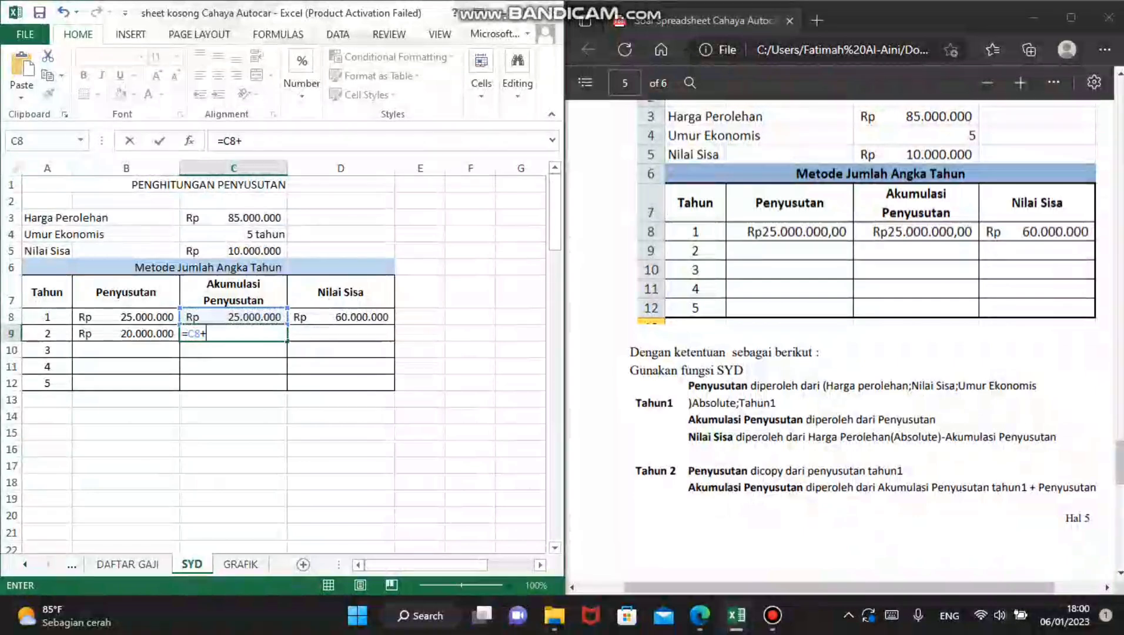
key("Left")
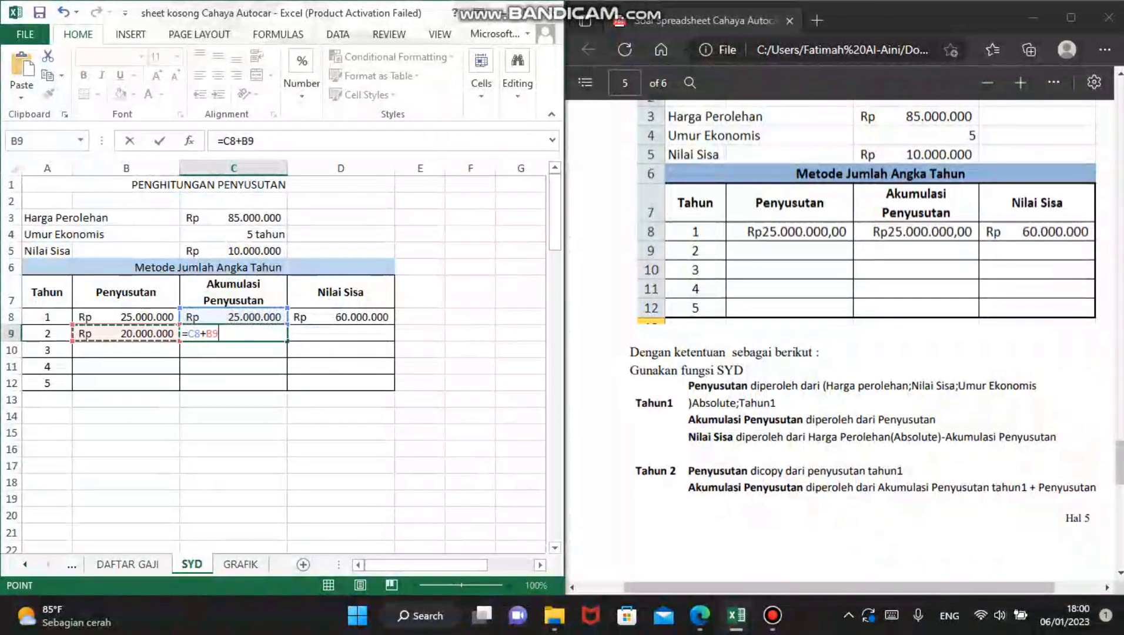
key("Return")
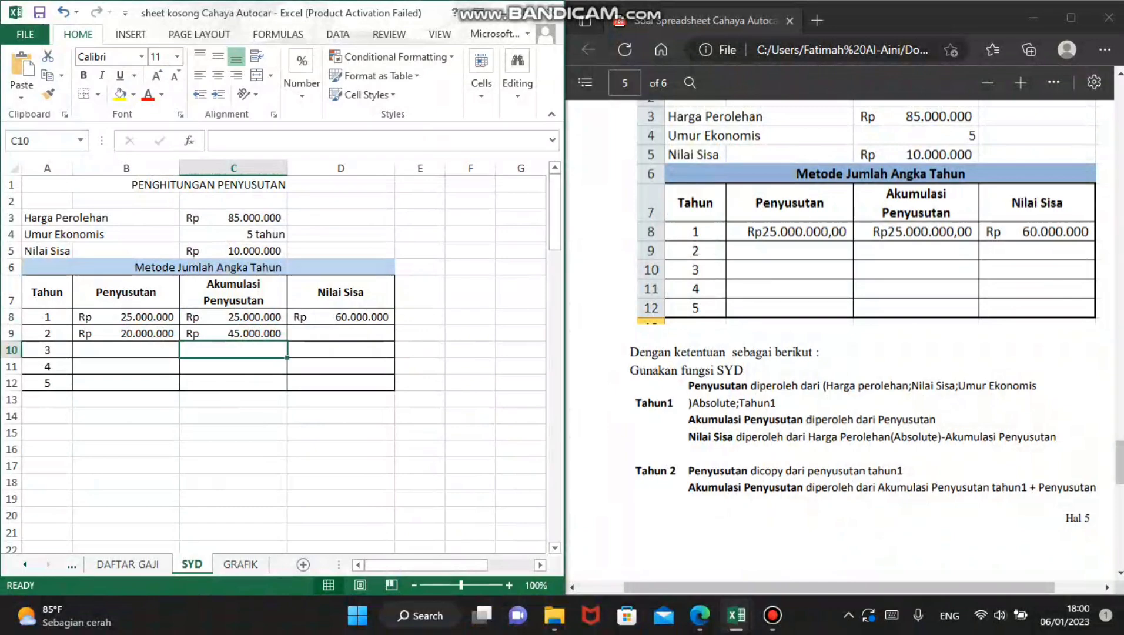
Following the Tahun 2 instructions, copy the residual value formula from D8 down to D9
left_click(1120, 463)
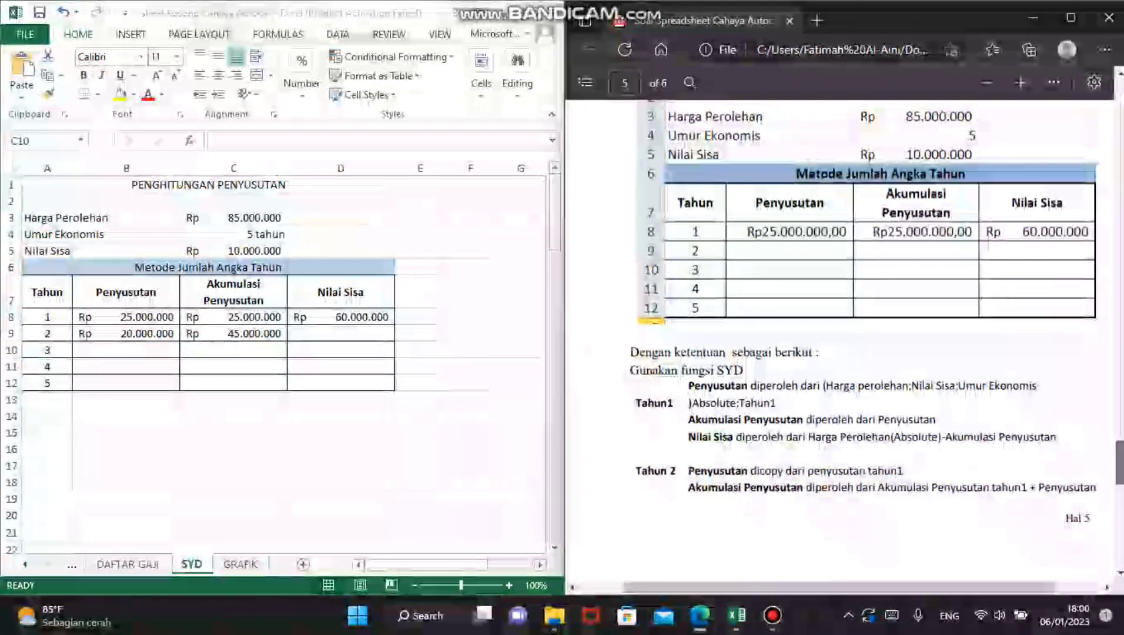
scroll(841, 338, "down", 3)
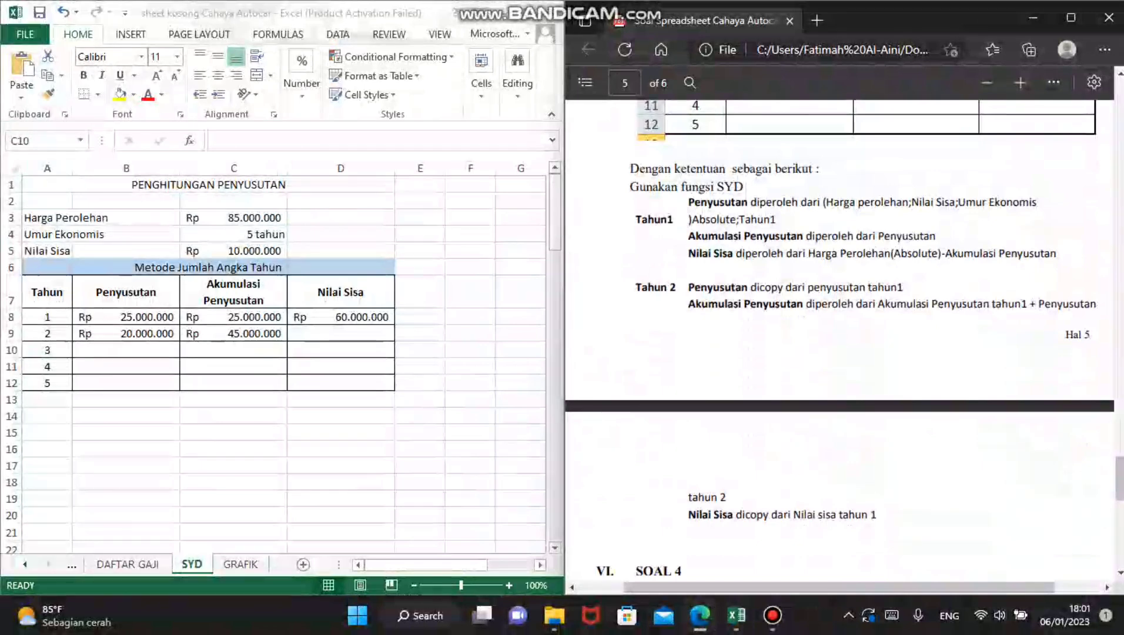
double_click(233, 351)
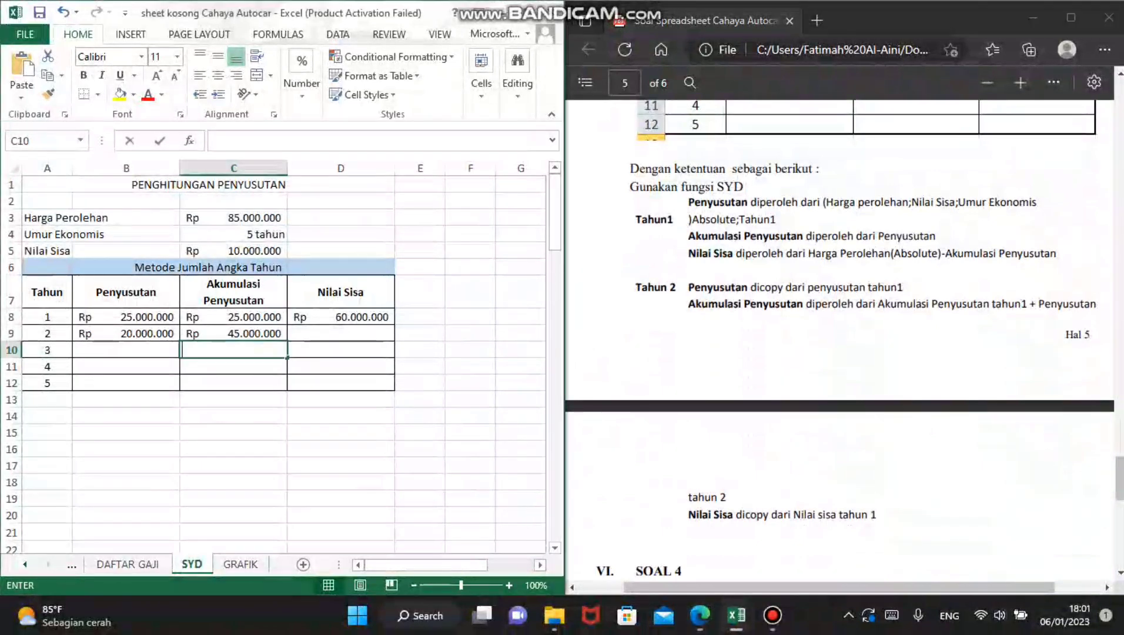
left_click(342, 317)
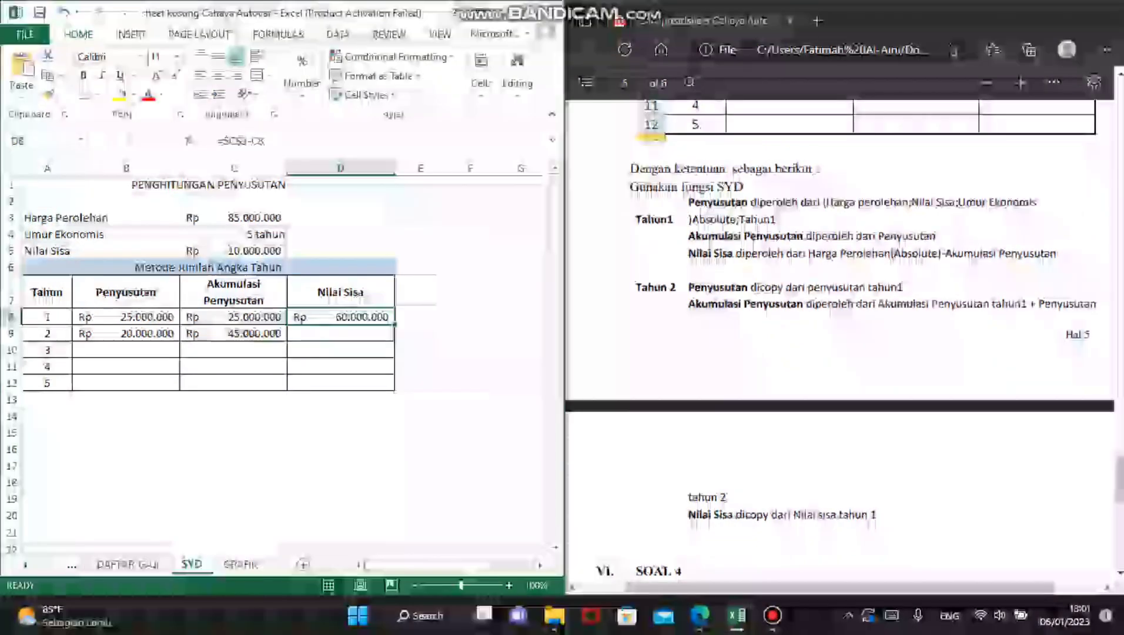
left_click_drag(395, 325, 391, 338)
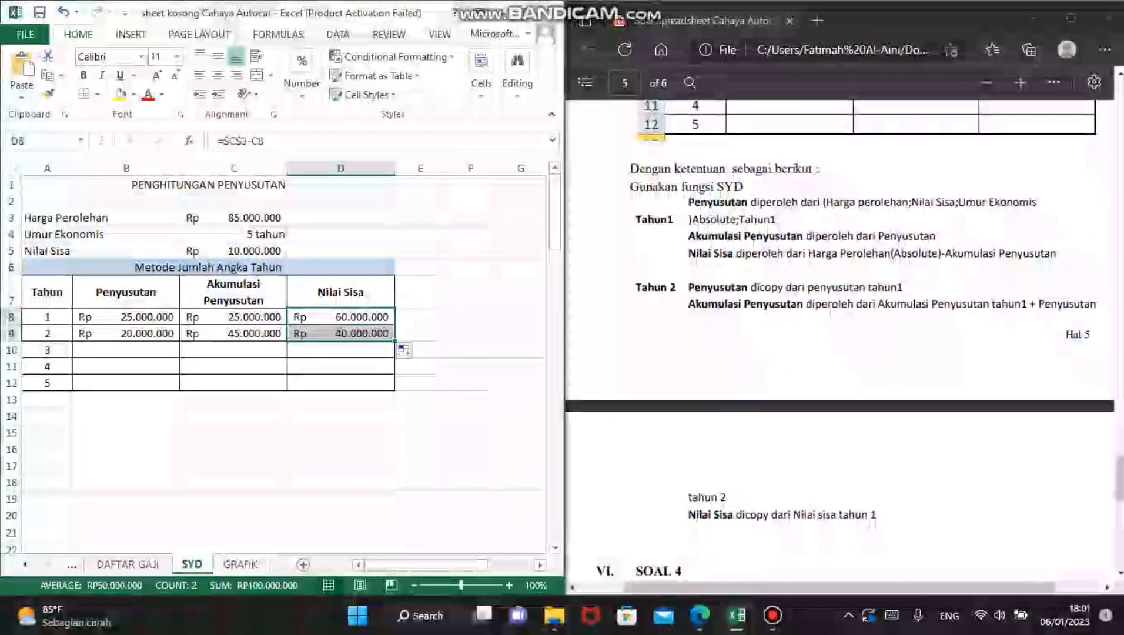
left_click(341, 367)
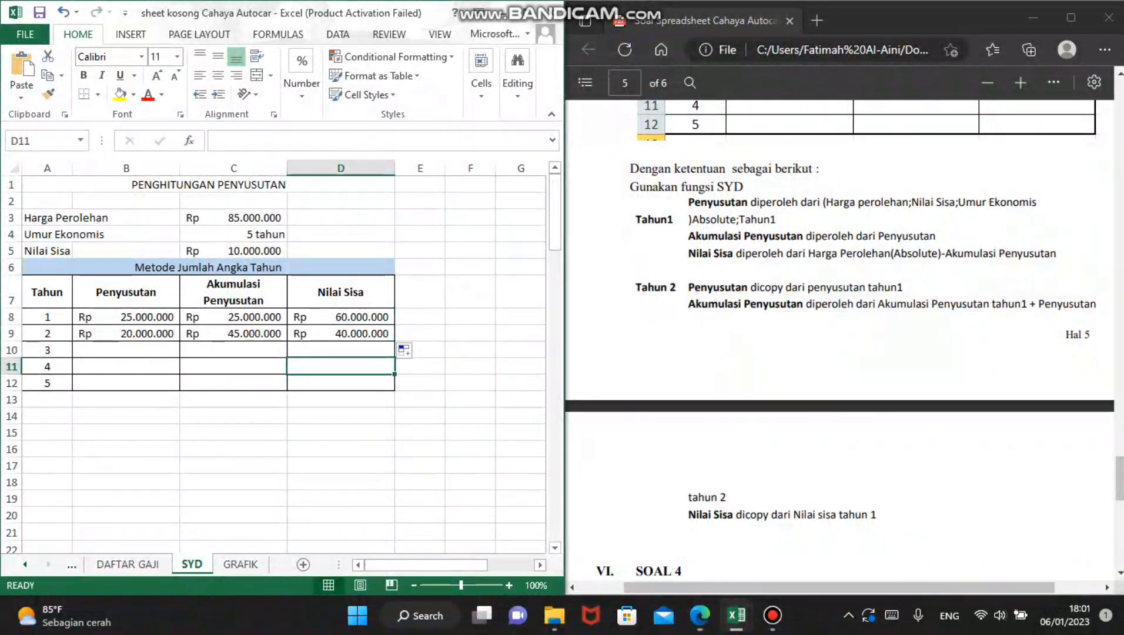
Copy the second-year depreciation, accumulated depreciation and residual value formulas in B9:D9 down through row 12 for Tahun 3 to 5
left_click(126, 333)
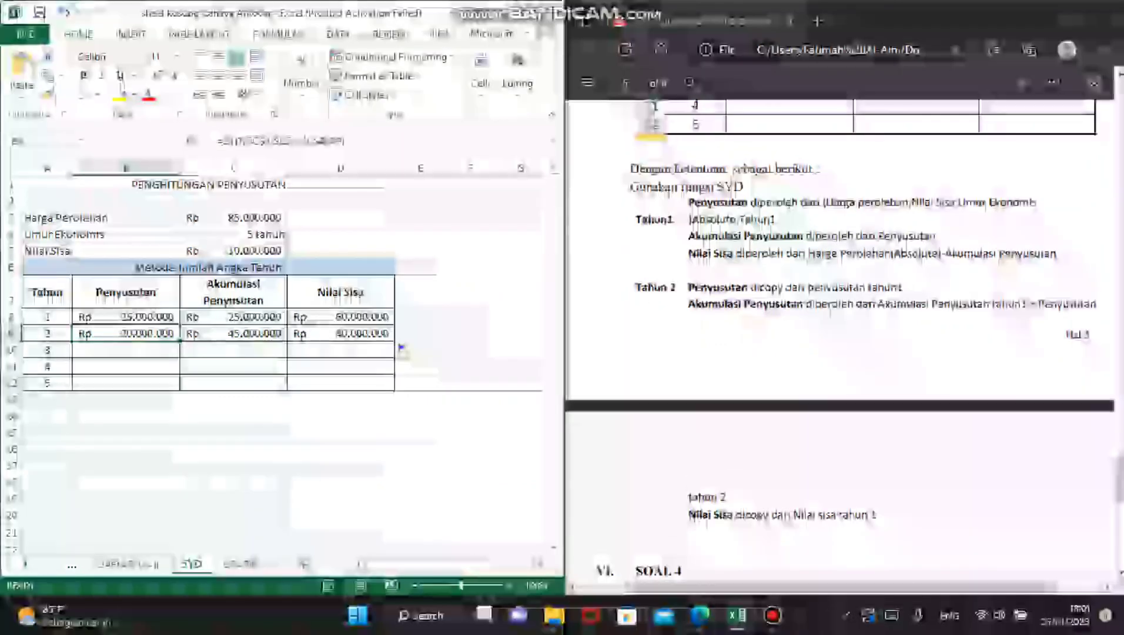
left_click_drag(179, 341, 178, 388)
left_click(233, 334)
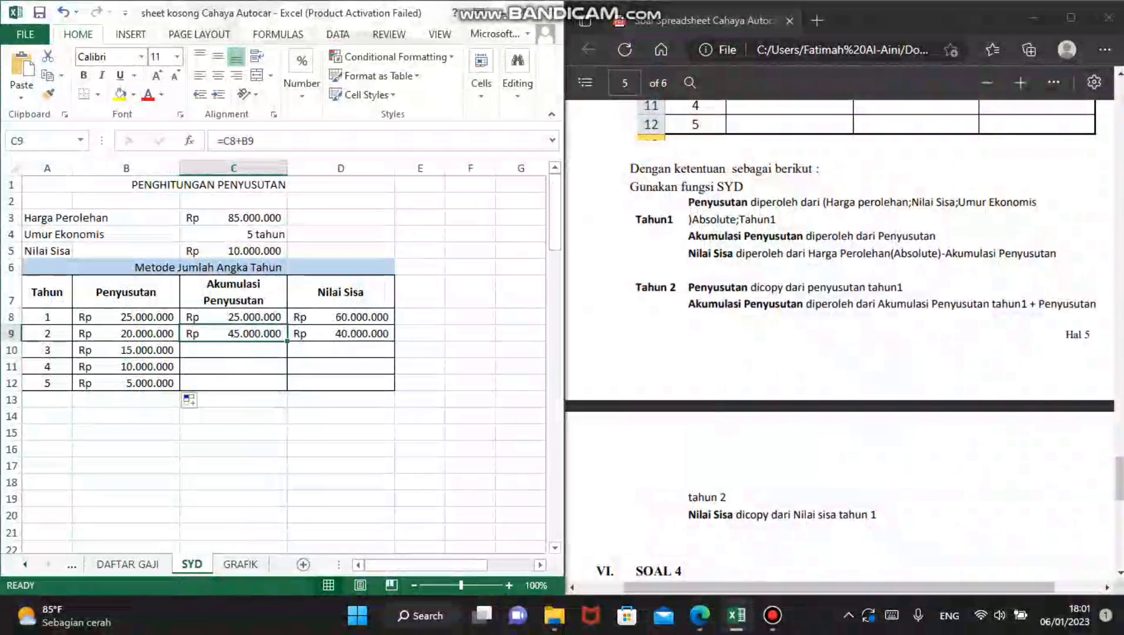
left_click_drag(287, 341, 288, 390)
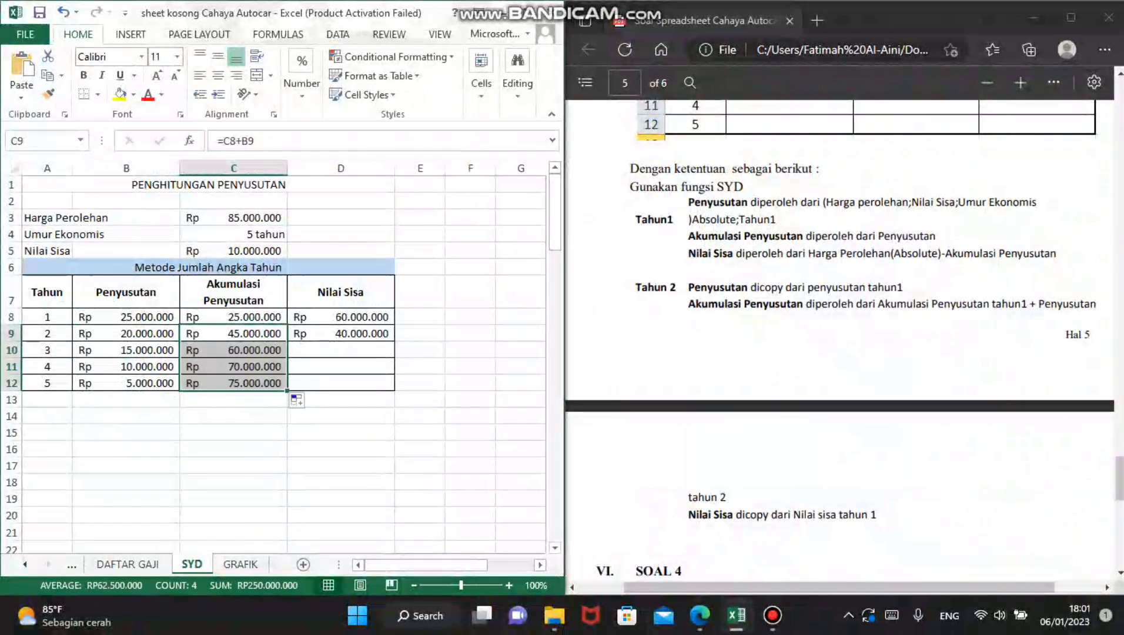
left_click(341, 333)
left_click_drag(394, 341, 395, 389)
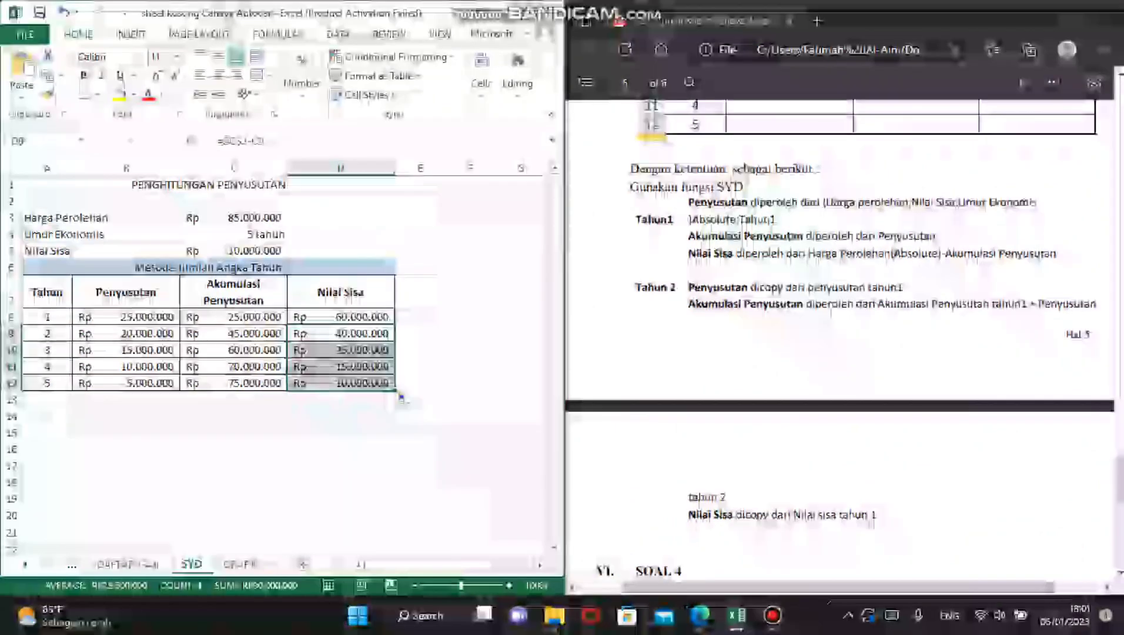
left_click(470, 400)
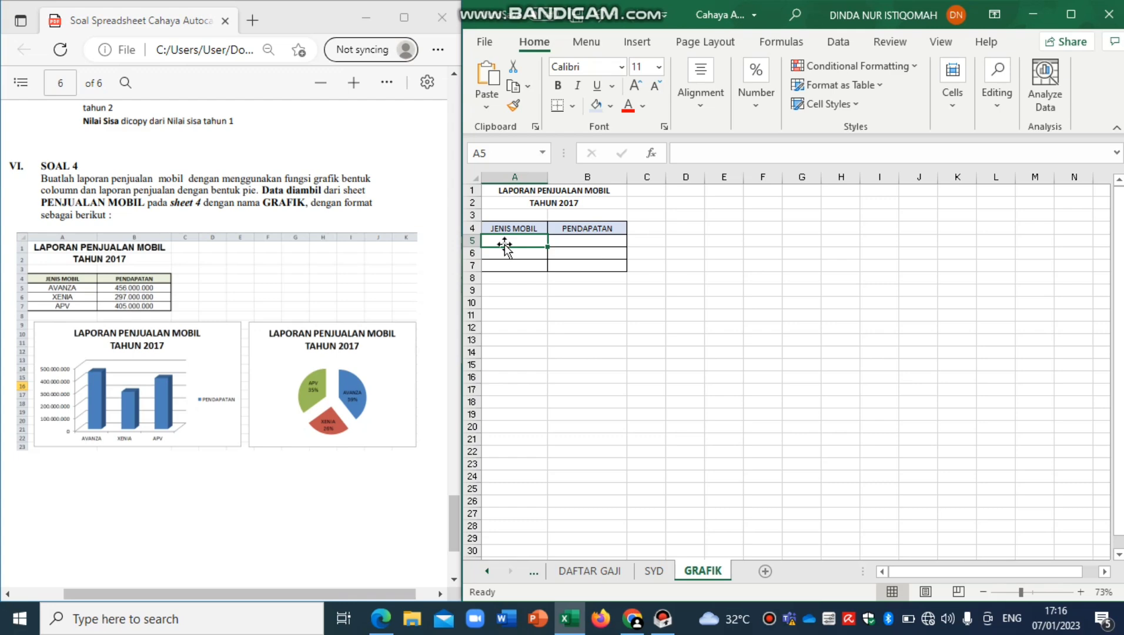
In A5 of the GRAFIK sheet, enter the formula ='PENJUALAN MOBIL'!D17 to link the first car type from the resume table
type("=")
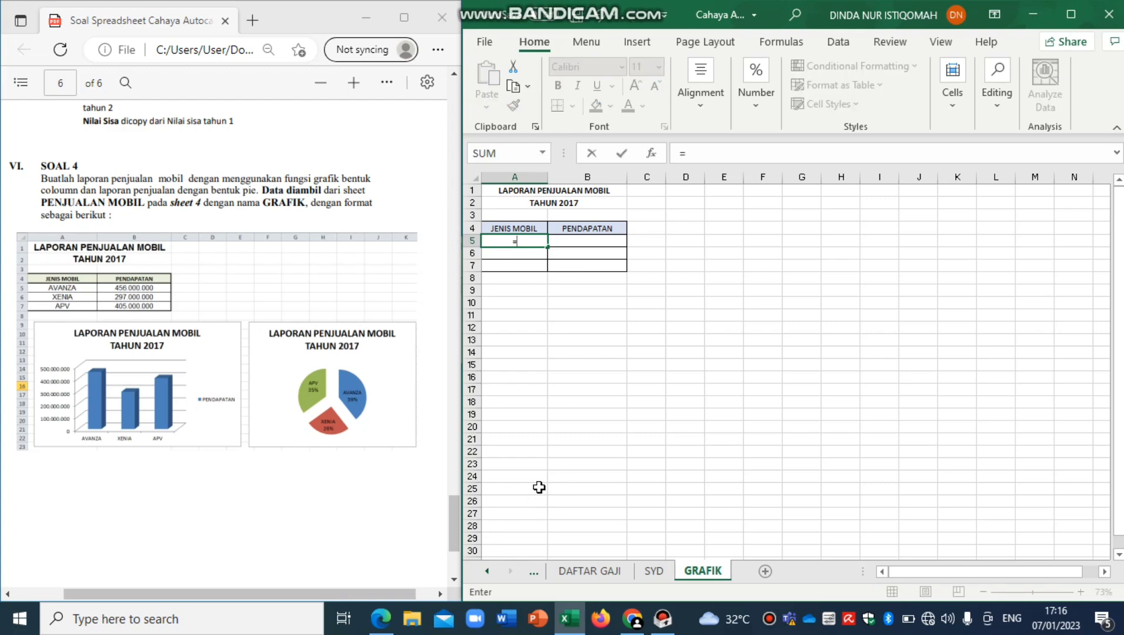
left_click(487, 571)
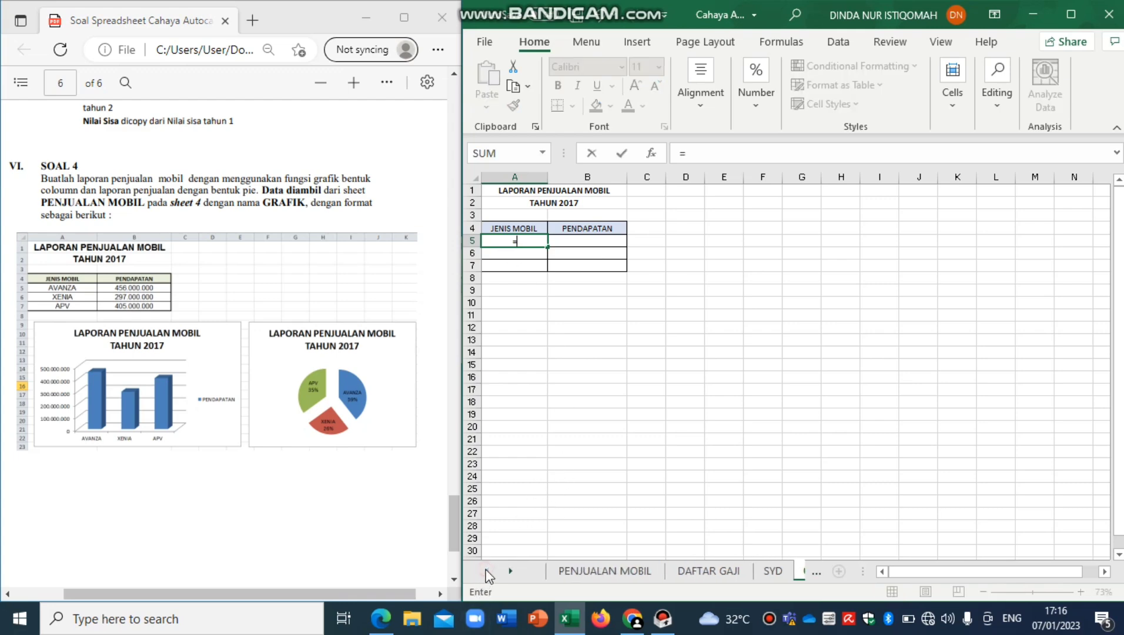
left_click(610, 571)
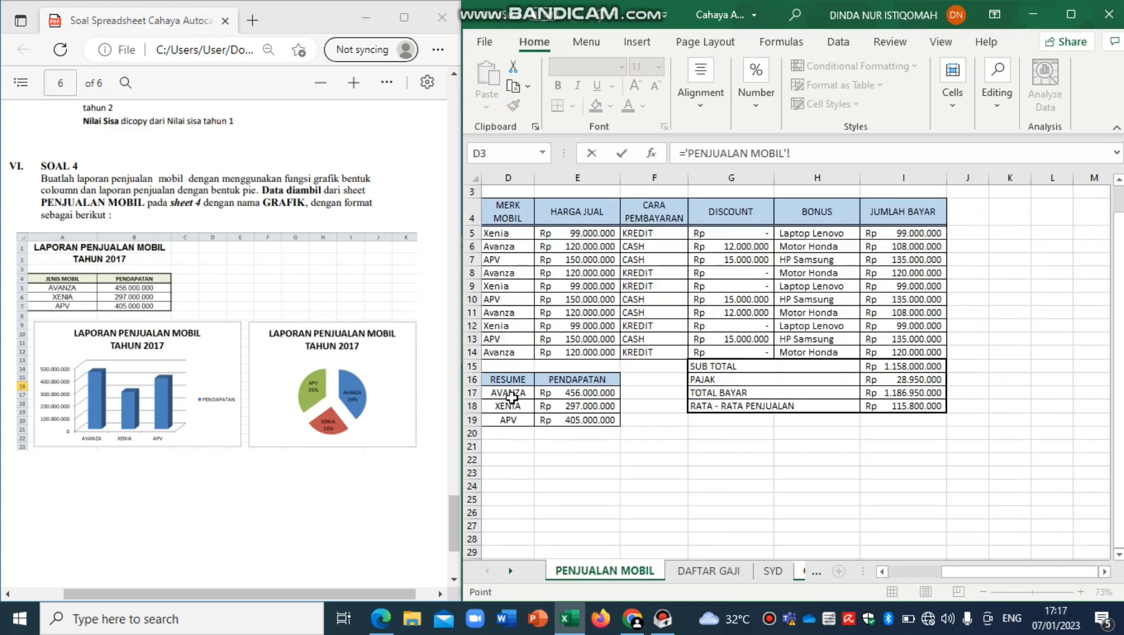
key("Return")
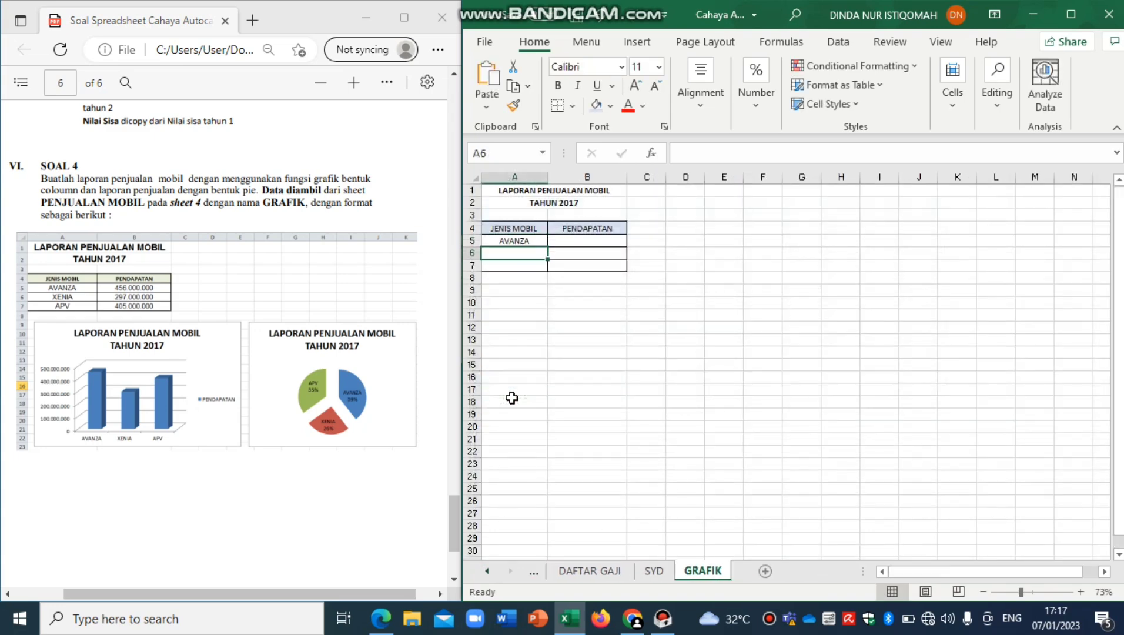
Fill the linked formula from A5 across the table range A5:B7 to bring in all car types and their PENDAPATAN
left_click(515, 240)
left_click_drag(550, 247, 628, 272)
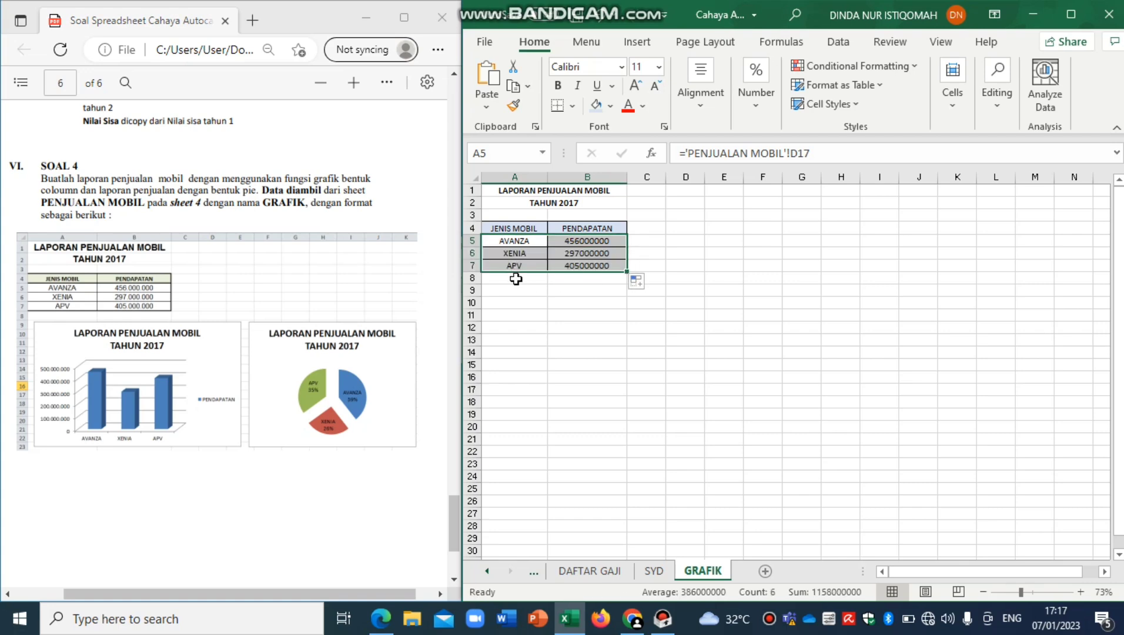
left_click(517, 280)
Apply the Rupiah (Rp) accounting number format to the PENDAPATAN values in B5:B7
left_click_drag(596, 242, 604, 261)
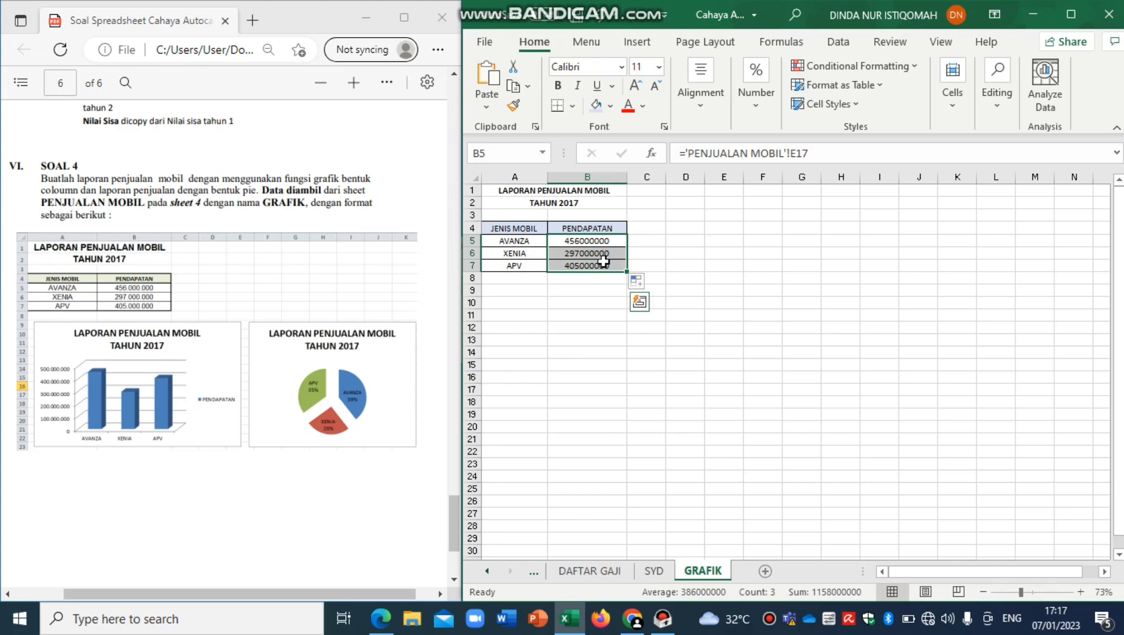
left_click(755, 93)
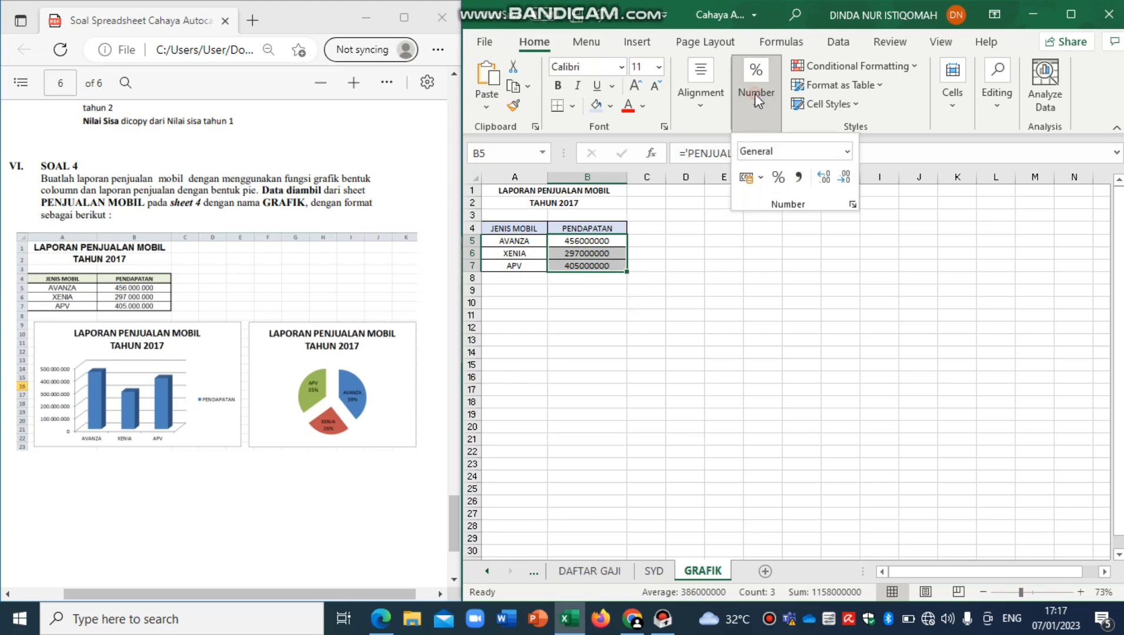
left_click(747, 178)
left_click(672, 265)
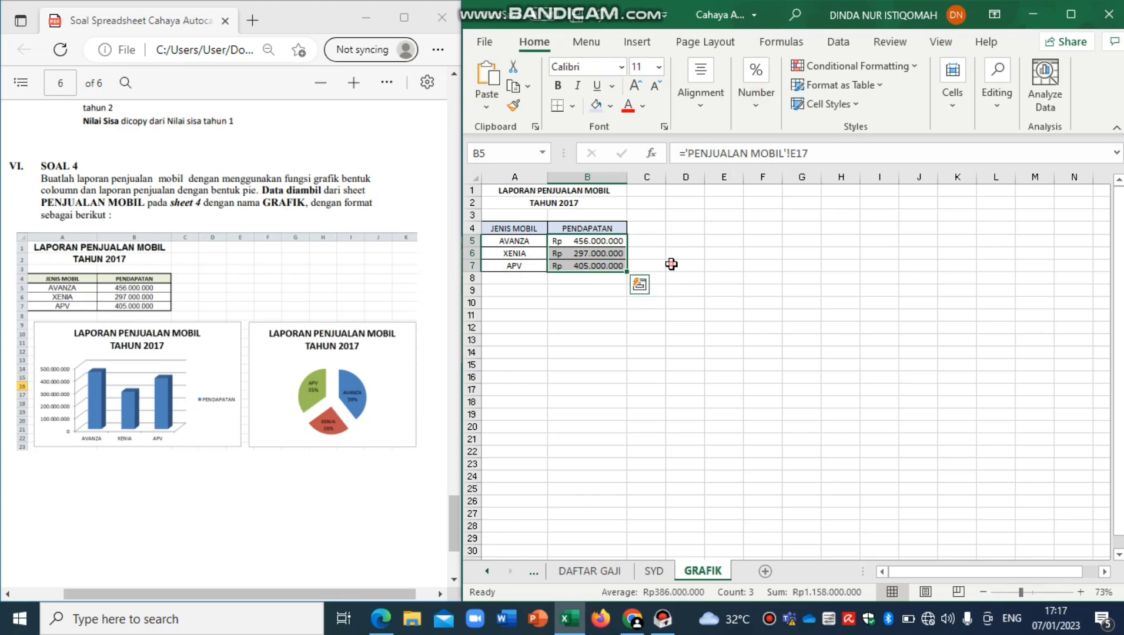
Insert a 3-D Clustered Column chart of A4:B7 and fit it beneath the table, spanning about columns A to E and rows 9 to 19
left_click_drag(524, 228, 586, 267)
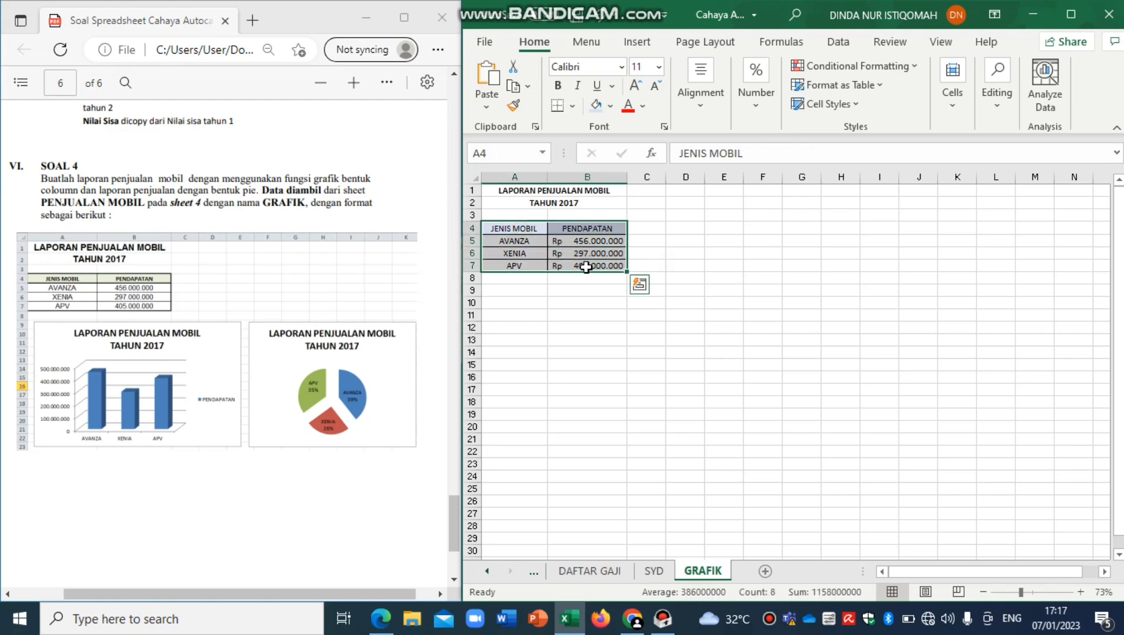
left_click(643, 45)
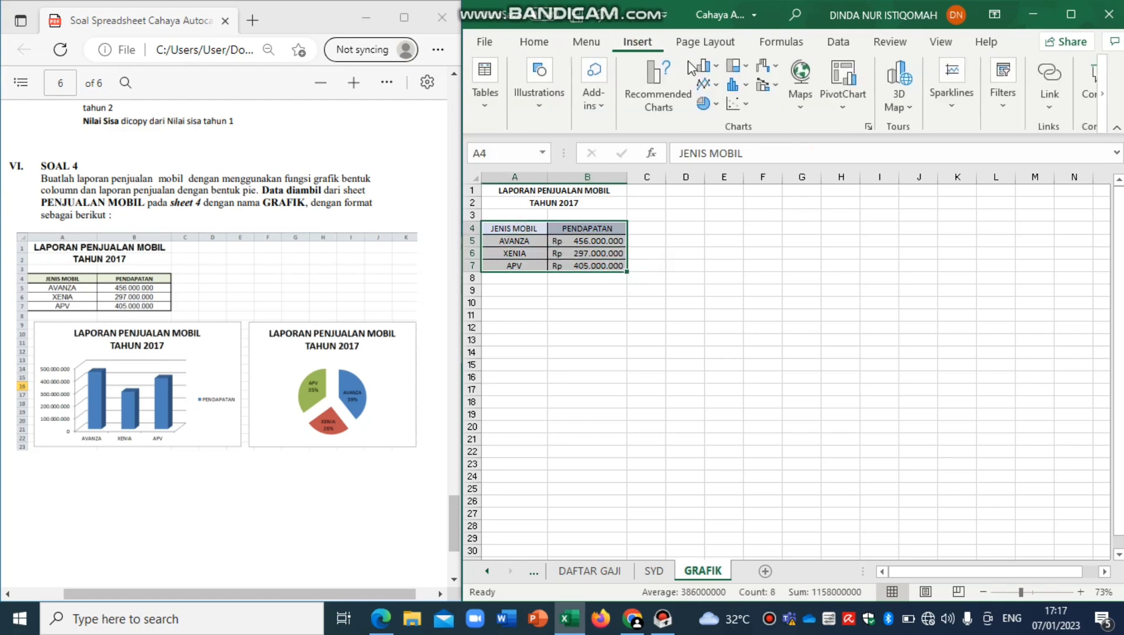
left_click(719, 66)
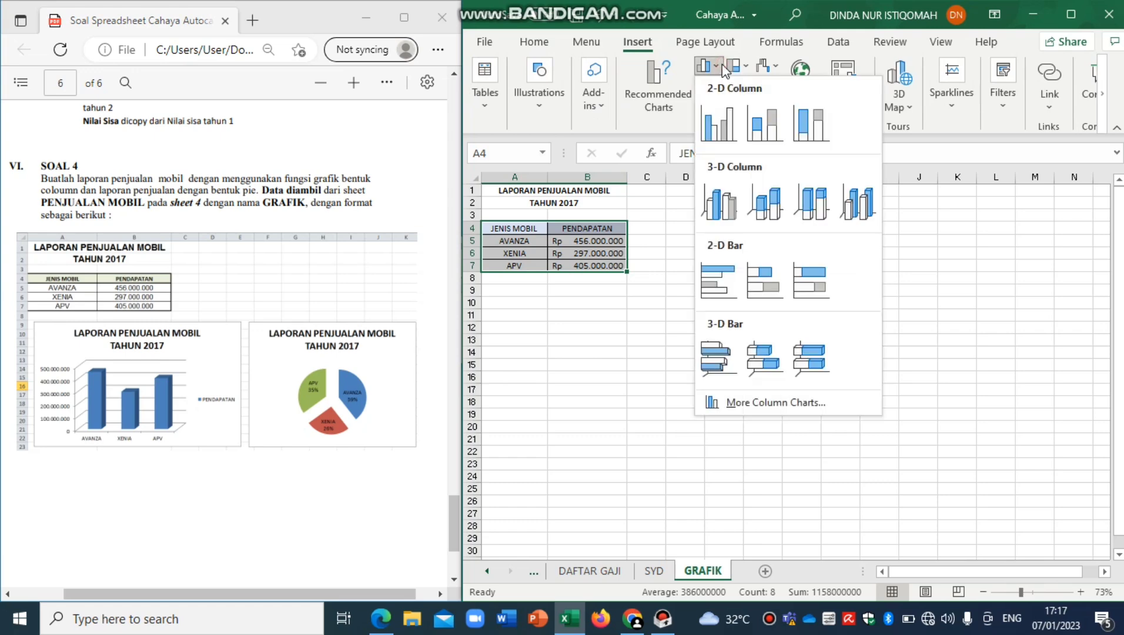
left_click(717, 200)
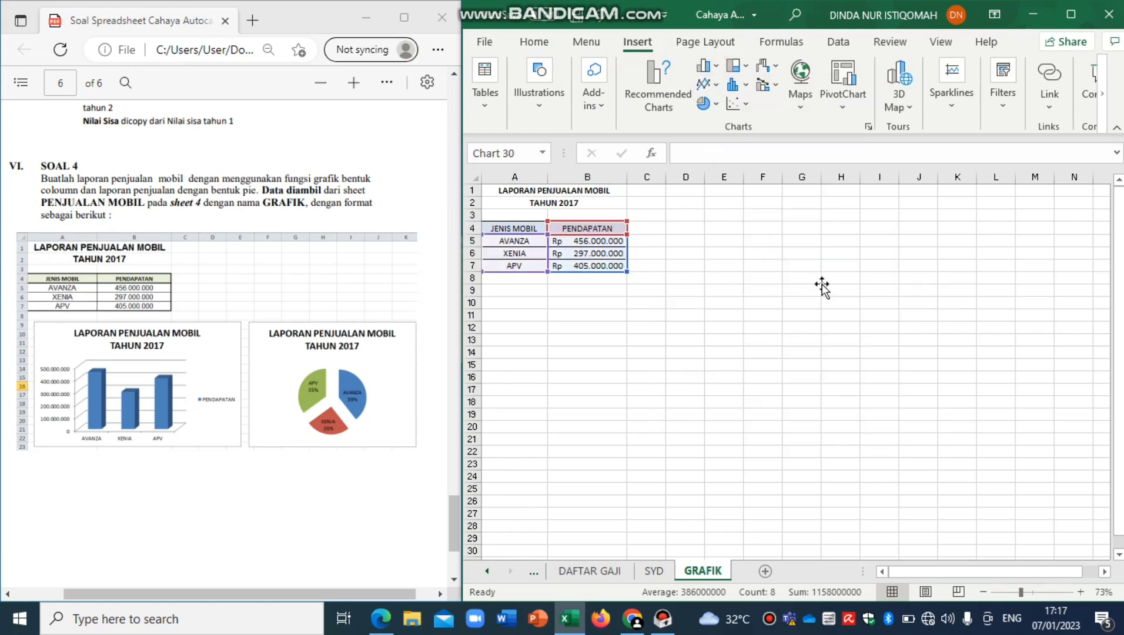
left_click_drag(838, 292, 668, 290)
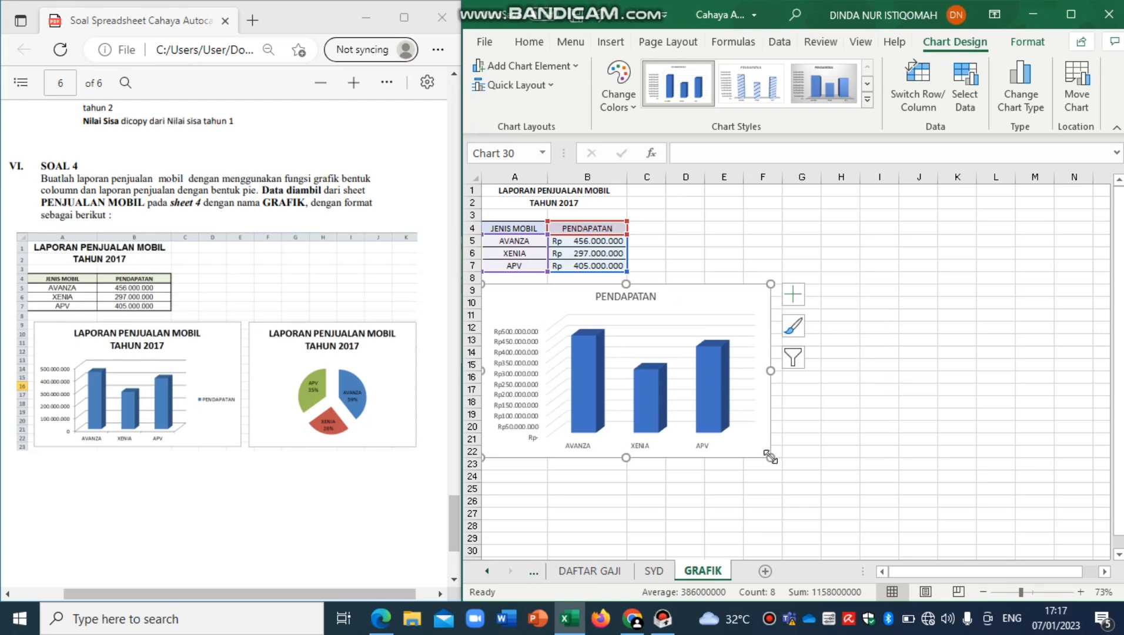
left_click_drag(771, 457, 730, 417)
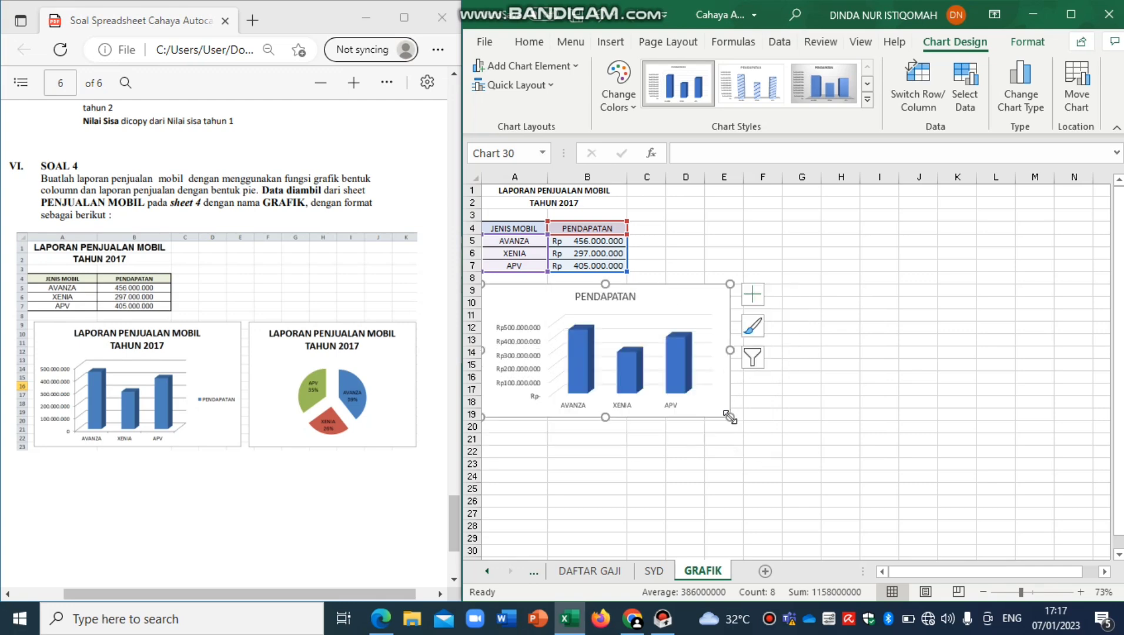
Replace the column chart's title with the two lines LAPORAN PENJUALAN MOBIL and TAHUN 2017
double_click(617, 296)
type("LA")
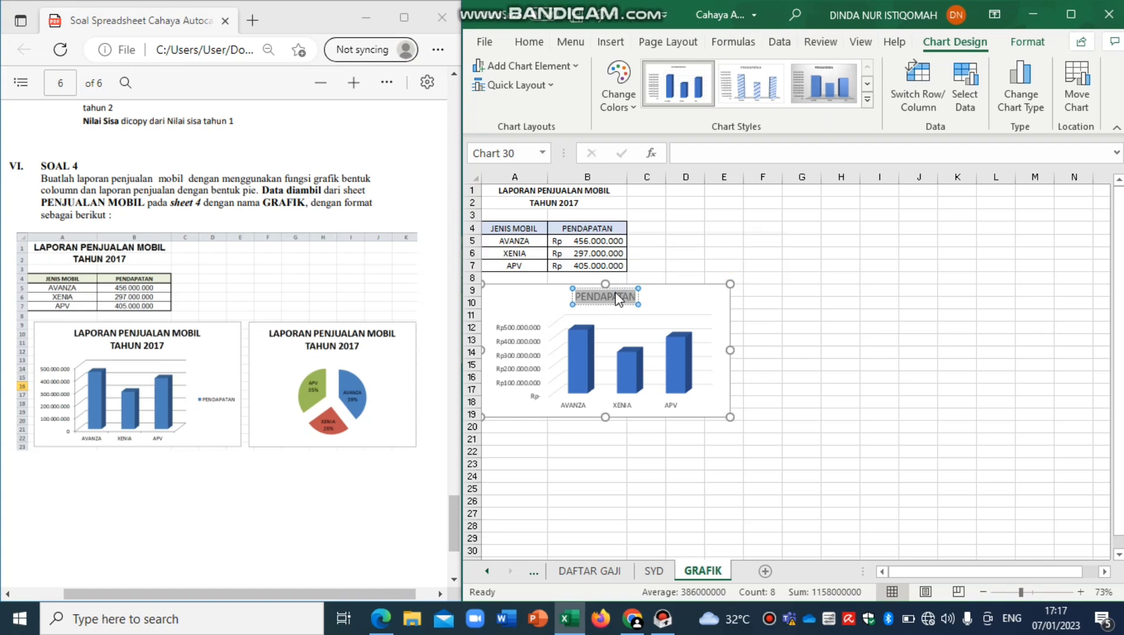
type("R")
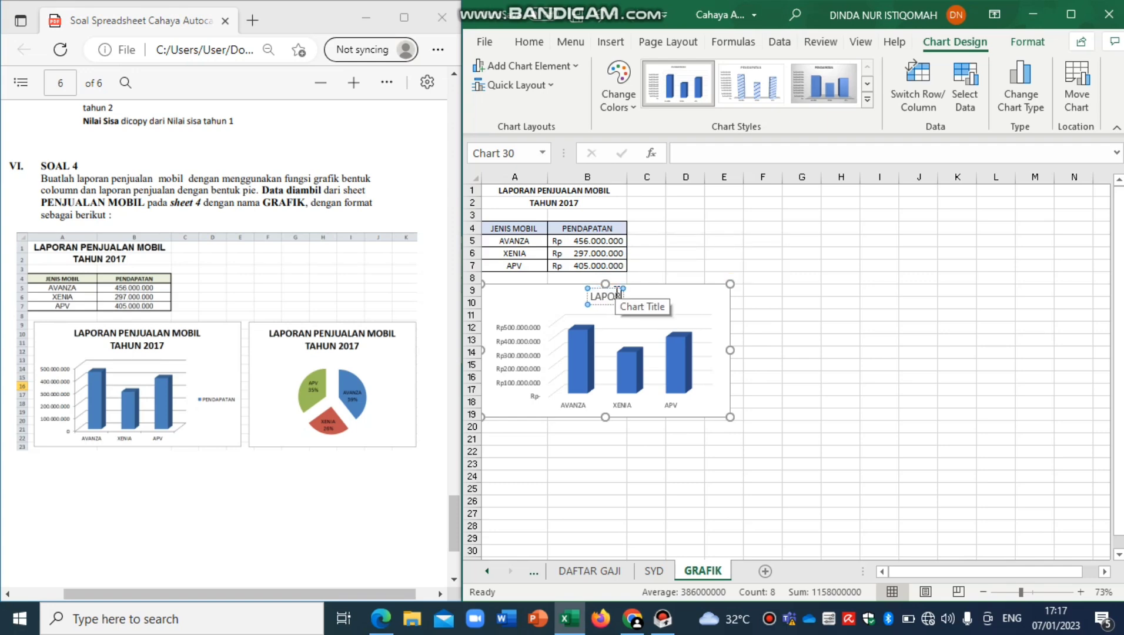
type("AN PE")
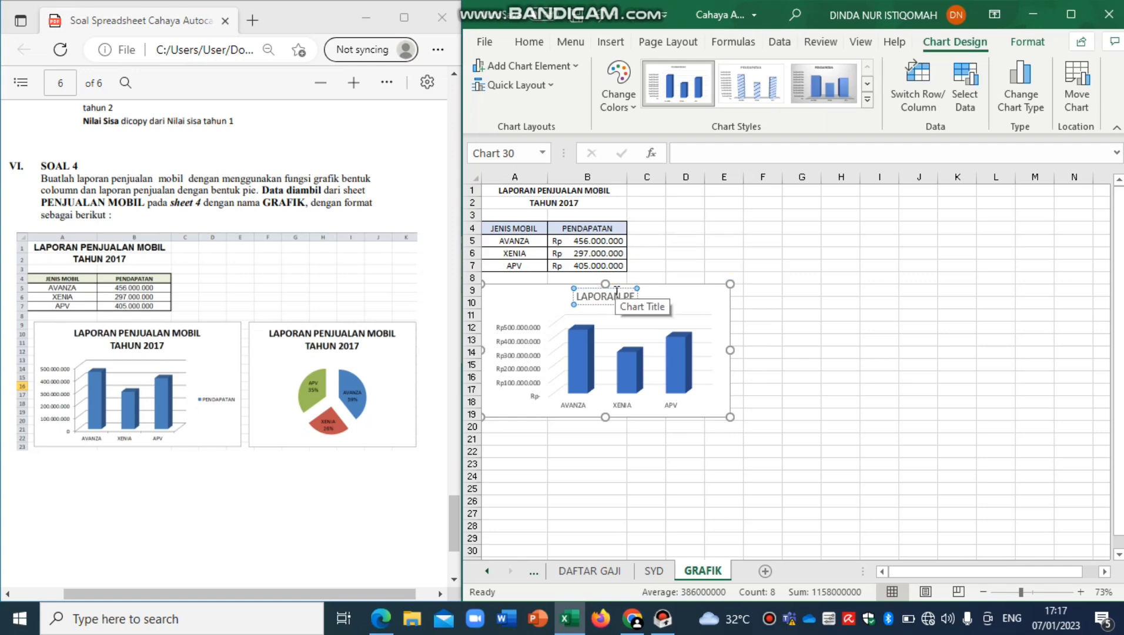
type("NJUA")
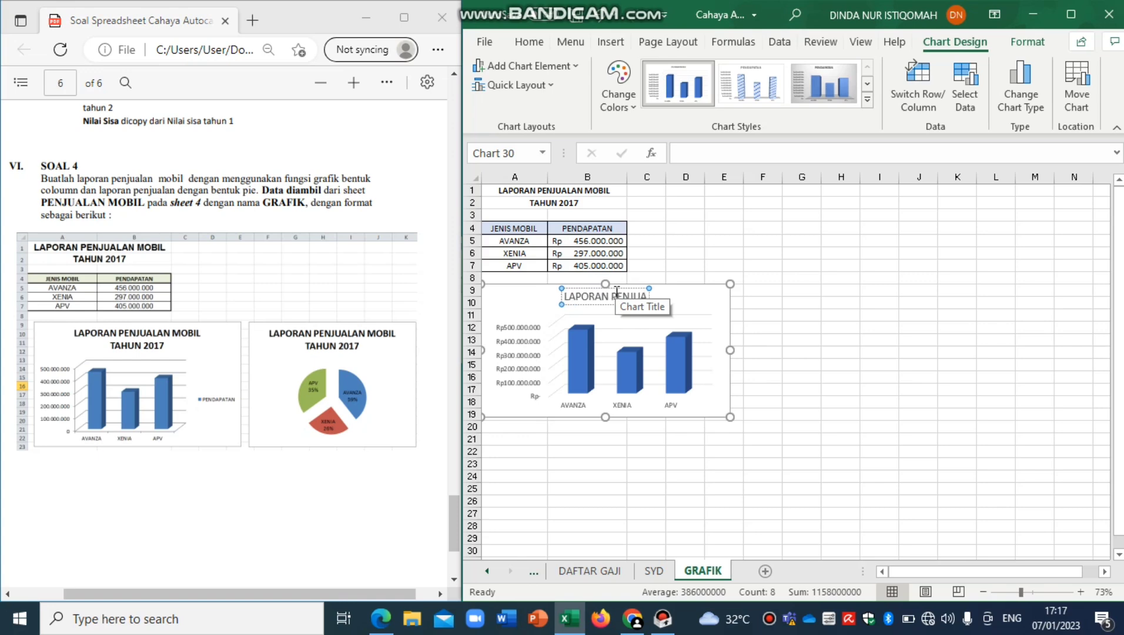
type("LAN MO")
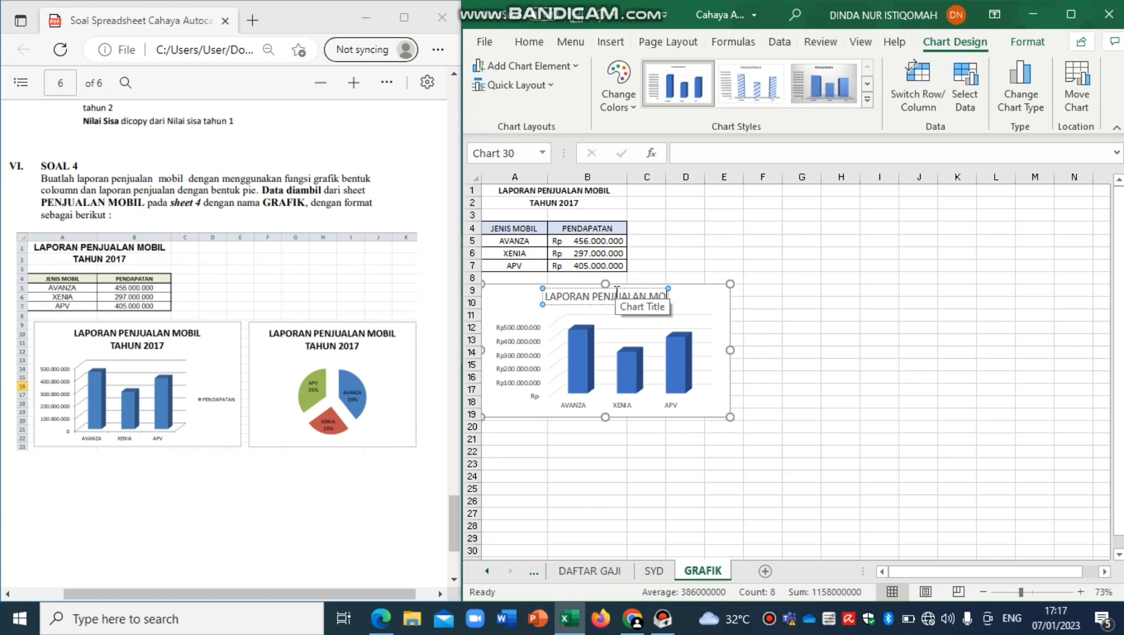
type("BIL")
key("Return")
type("T")
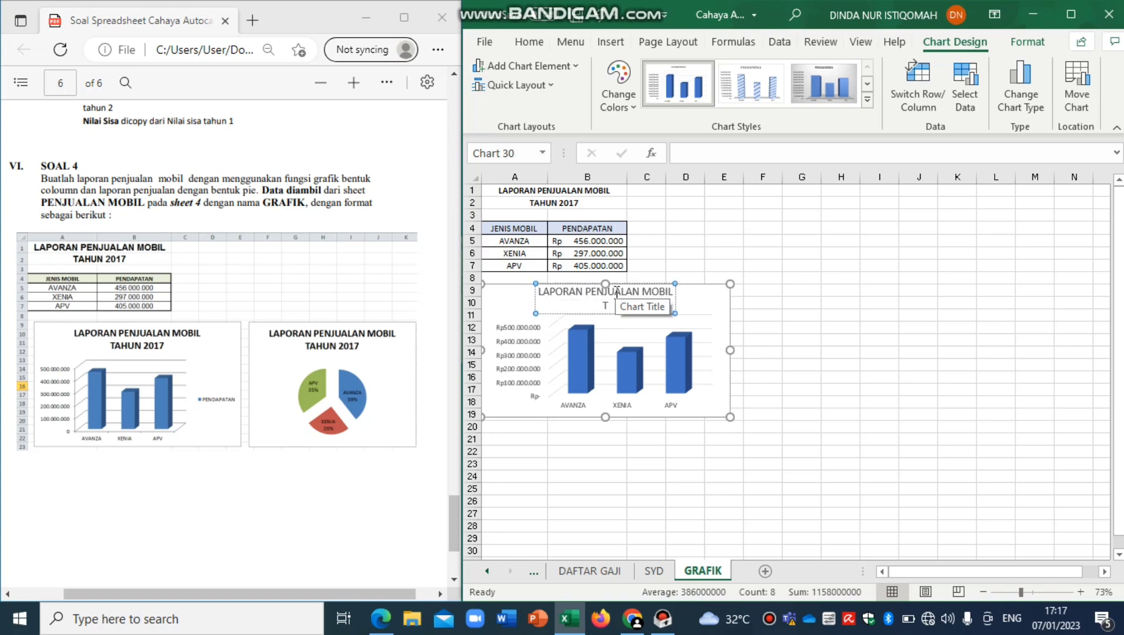
type("AHUN 2017")
left_click(707, 301)
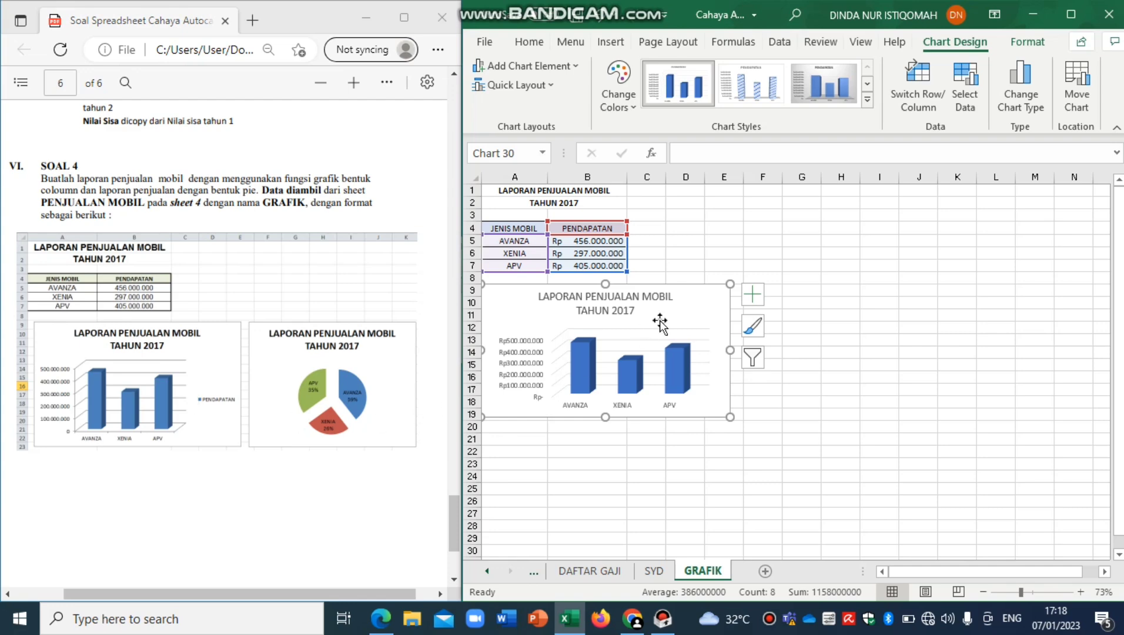
Add a legend to the column chart as in the assignment's example
left_click(753, 294)
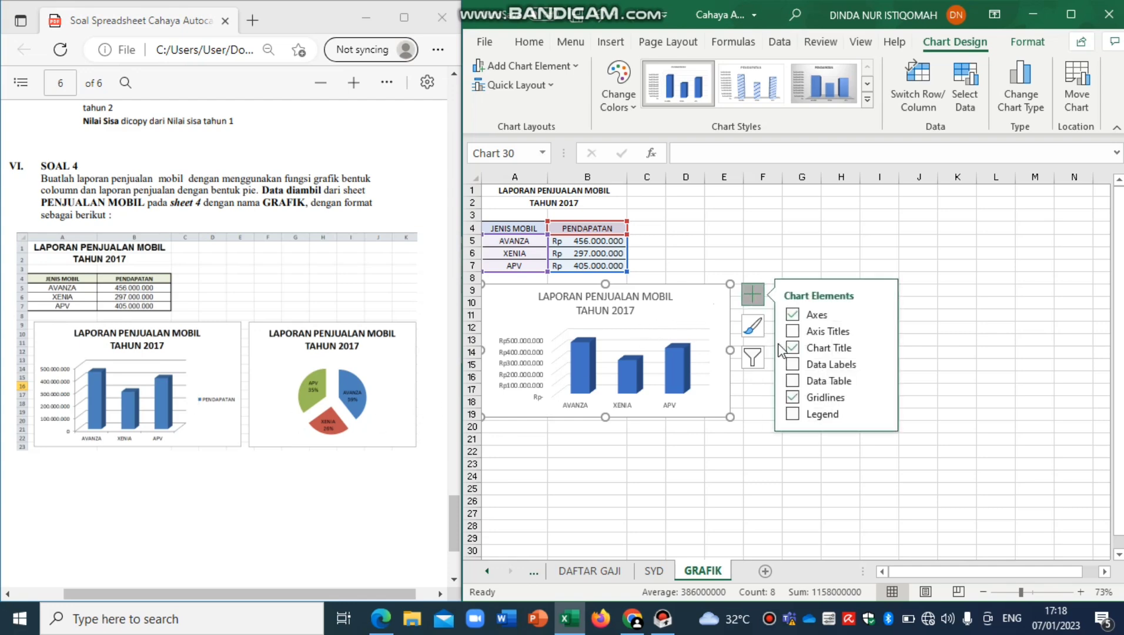
left_click(795, 414)
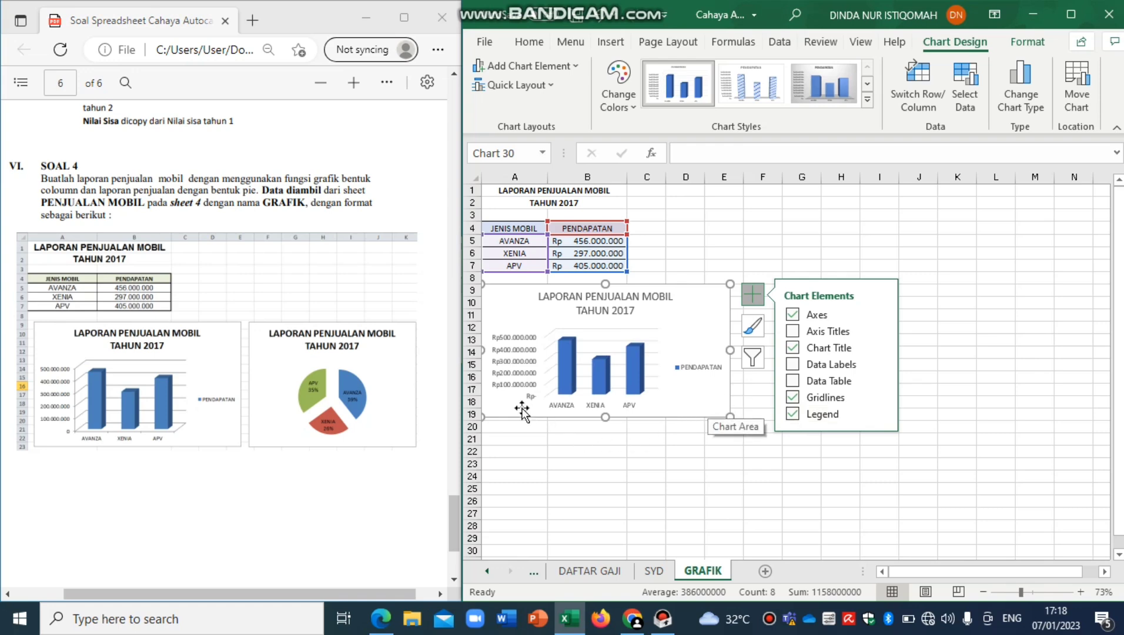
left_click(684, 242)
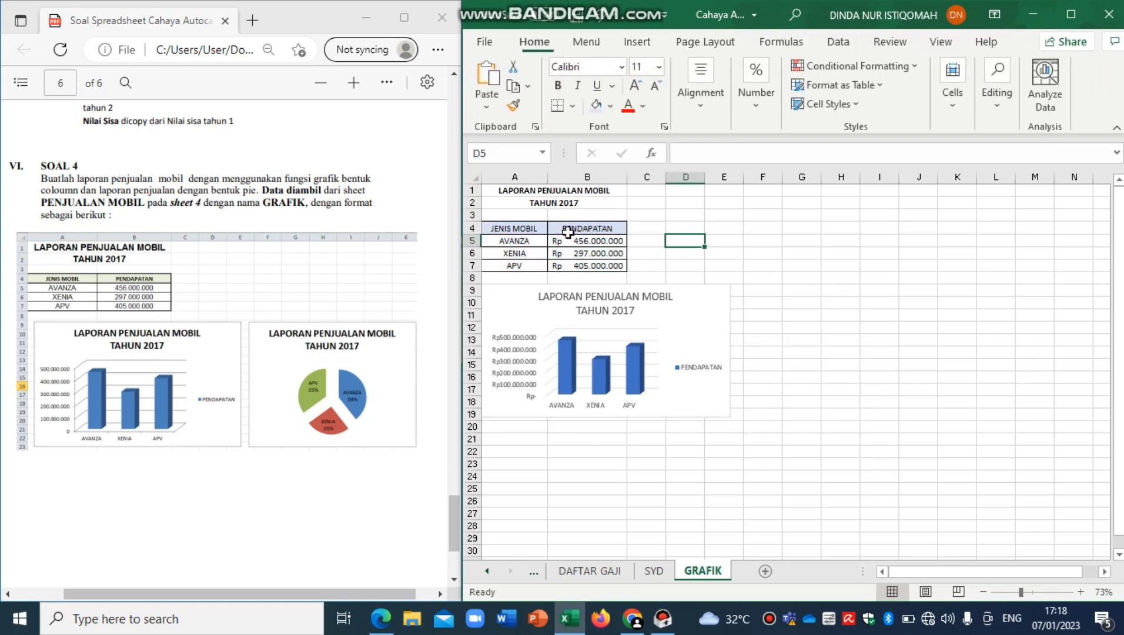
Insert a 2-D pie chart of A4:B7 and fit it beside the column chart, spanning about columns F to L and rows 9 to 19
left_click_drag(502, 228, 580, 266)
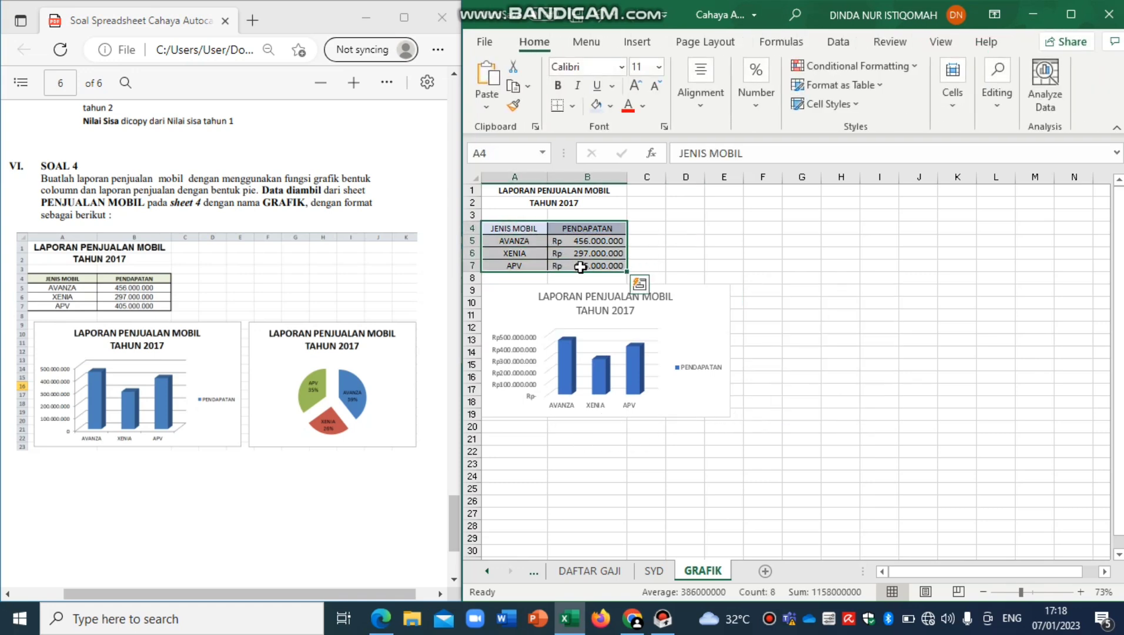
left_click(644, 44)
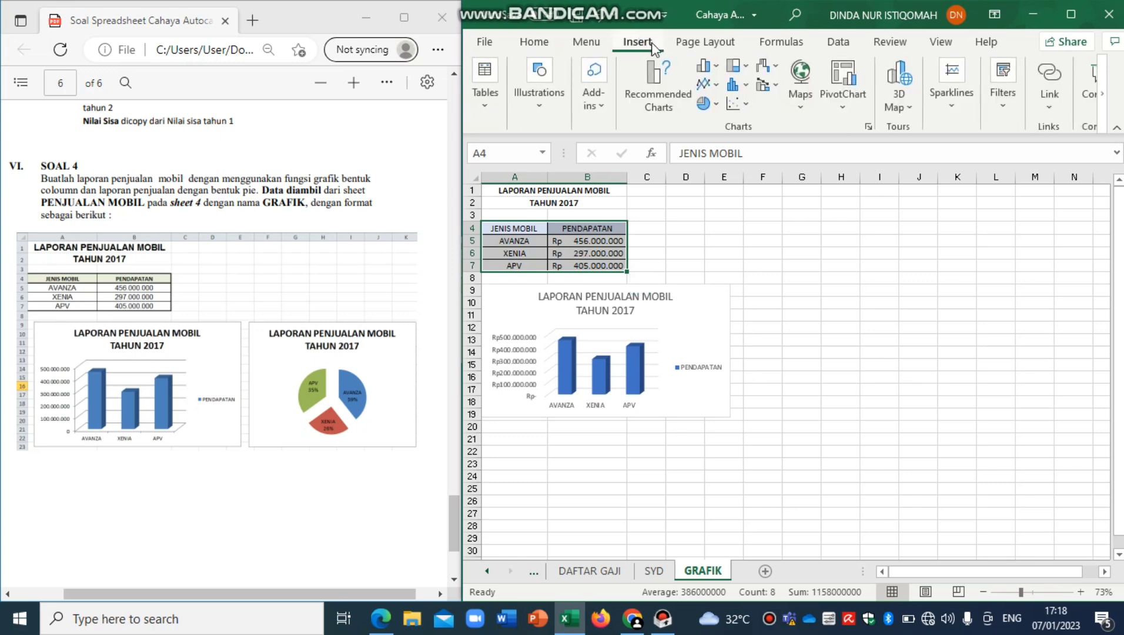
left_click(708, 104)
left_click(730, 167)
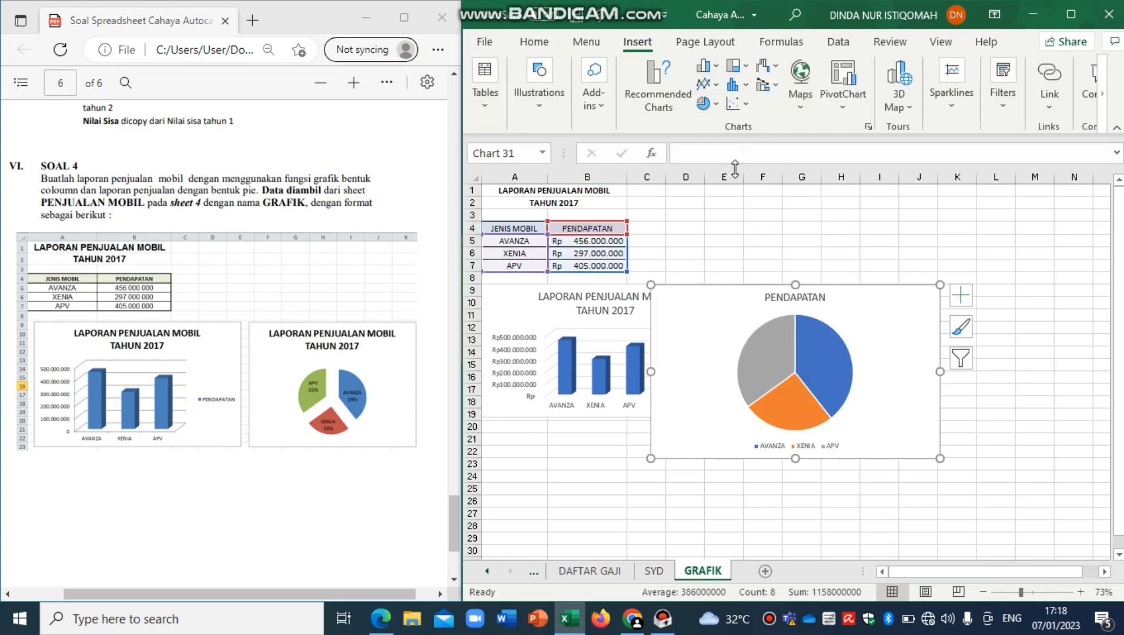
left_click_drag(899, 319, 986, 319)
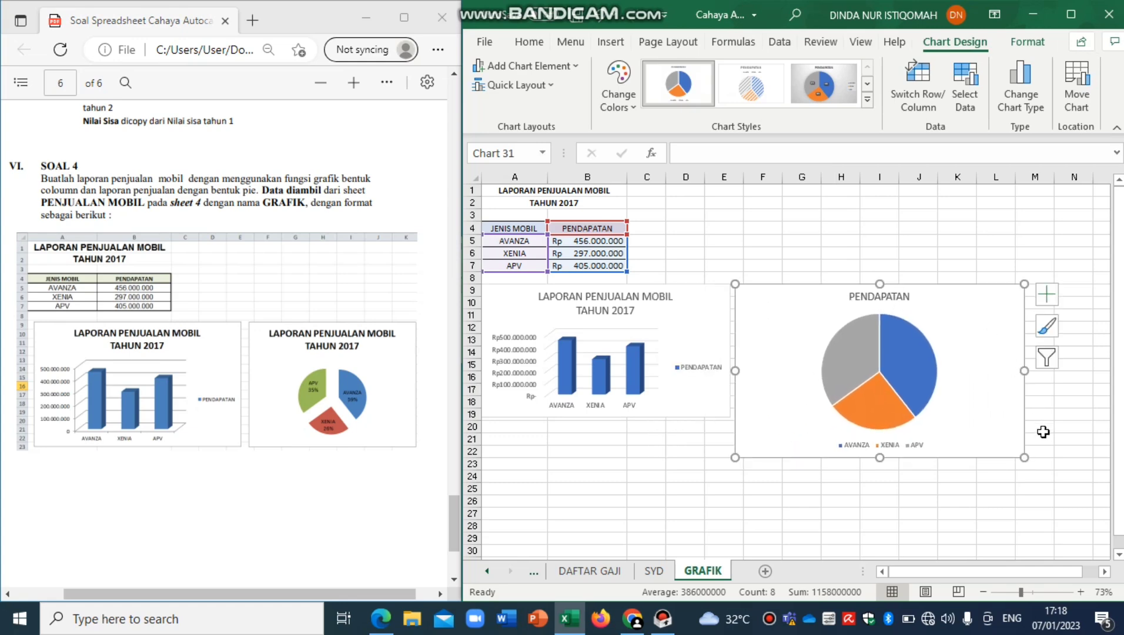
left_click_drag(1023, 457, 1024, 416)
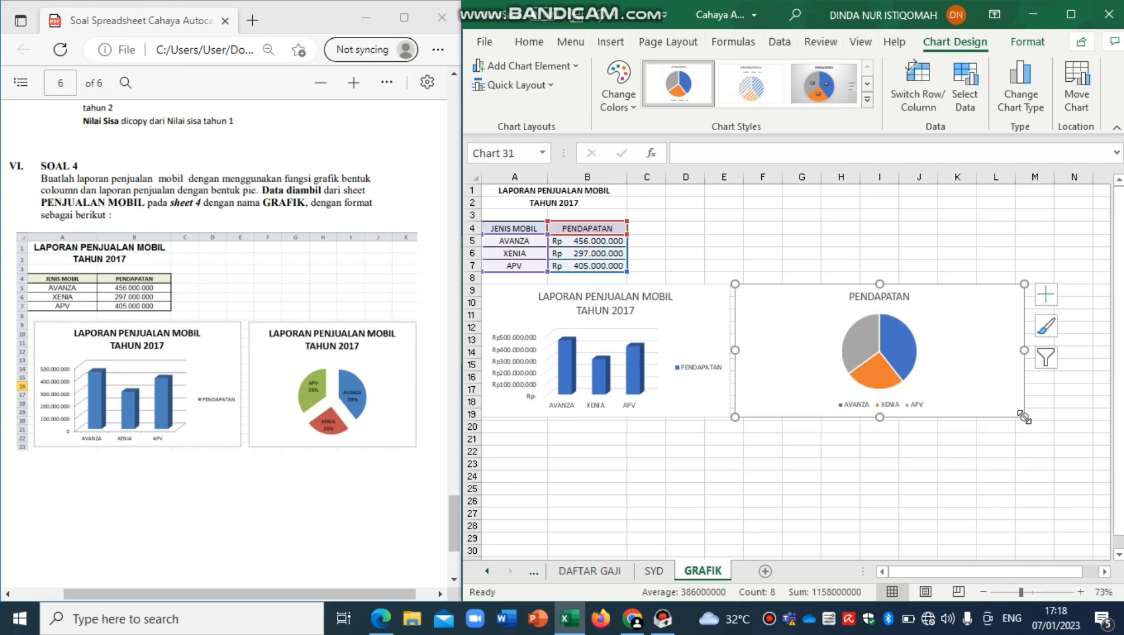
Replace the pie chart's title with the two lines LAPORAN PENJUALAN MOBIL and TAHUN2017
left_click(882, 297)
double_click(882, 297)
type("LA")
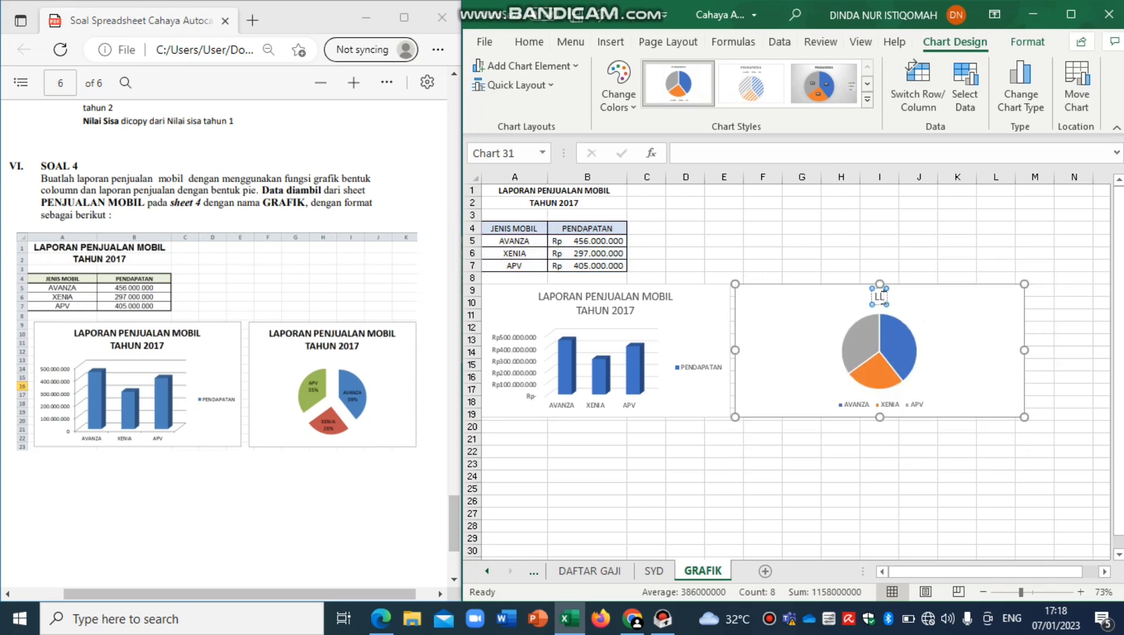
type("PORAN")
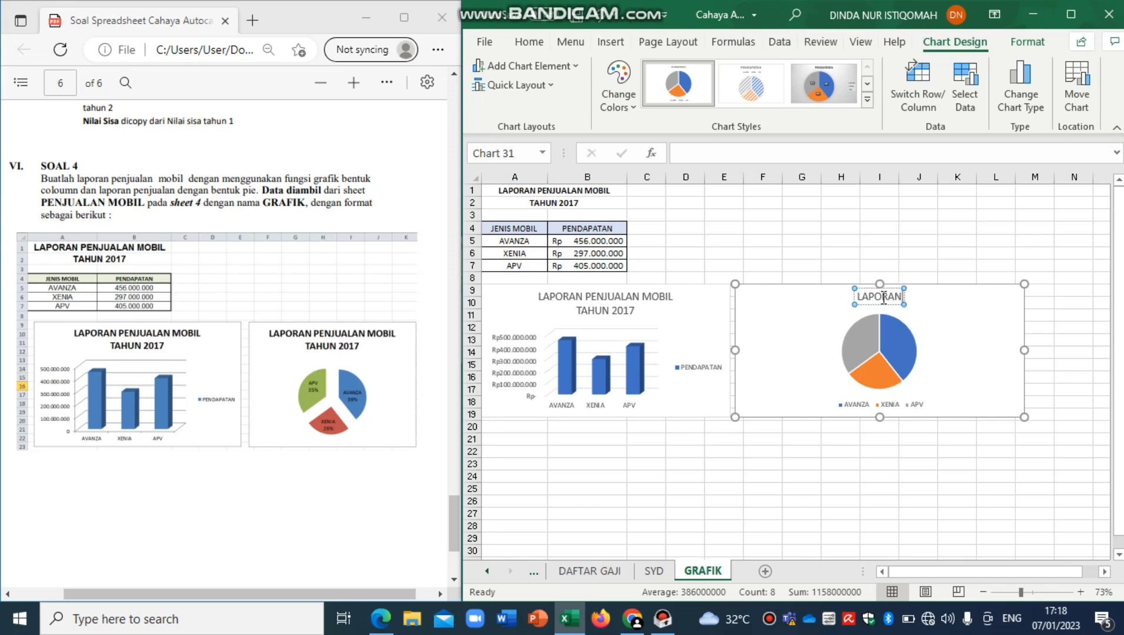
type(" PENJU")
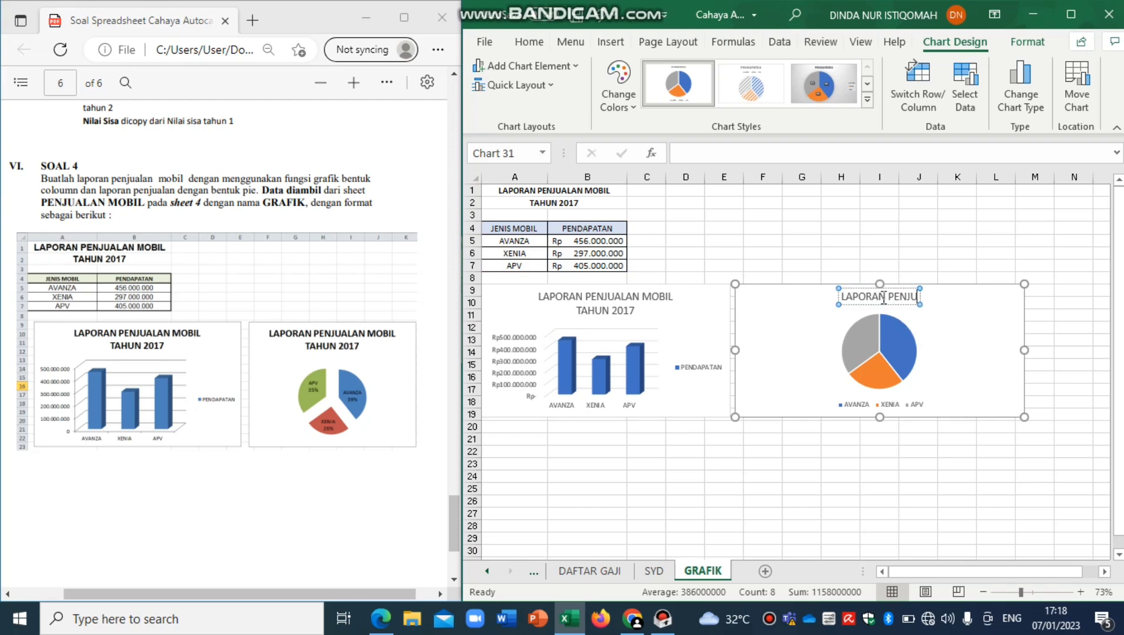
type("ALAN M")
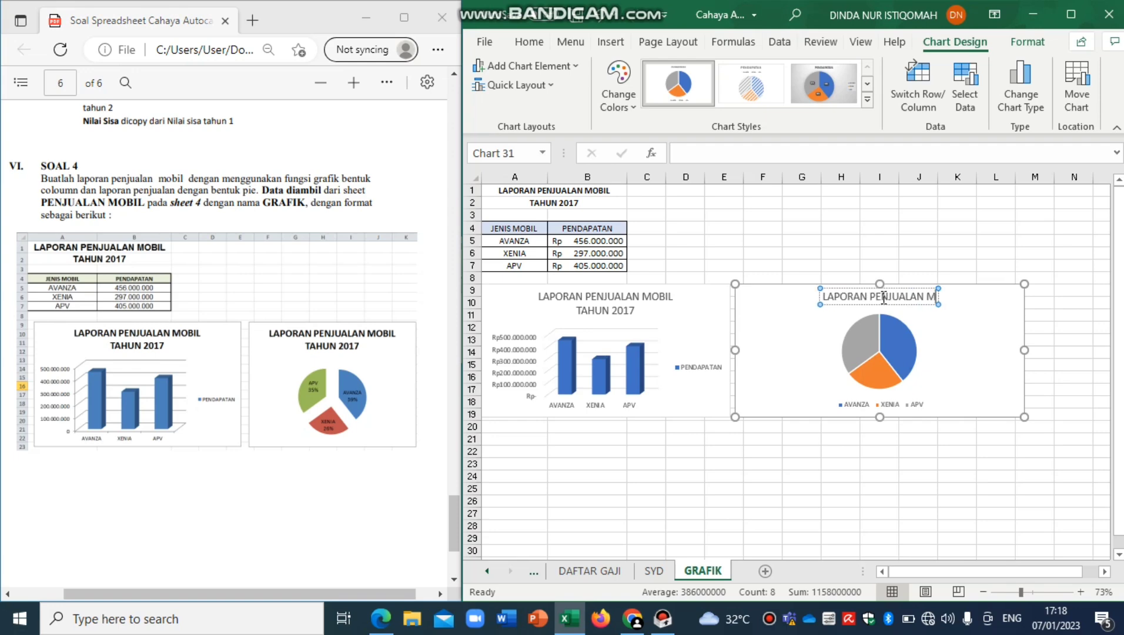
type("OBIL")
key("Return")
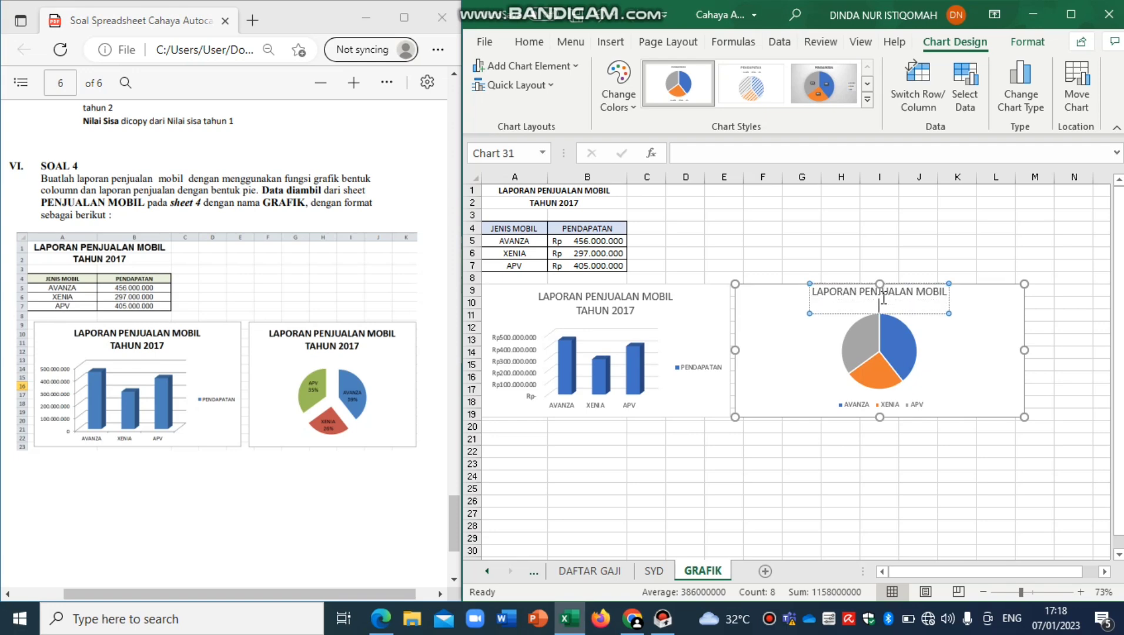
type("TAHUN2017")
Remove the pie chart's legend and add data labels to its slices
left_click(916, 400)
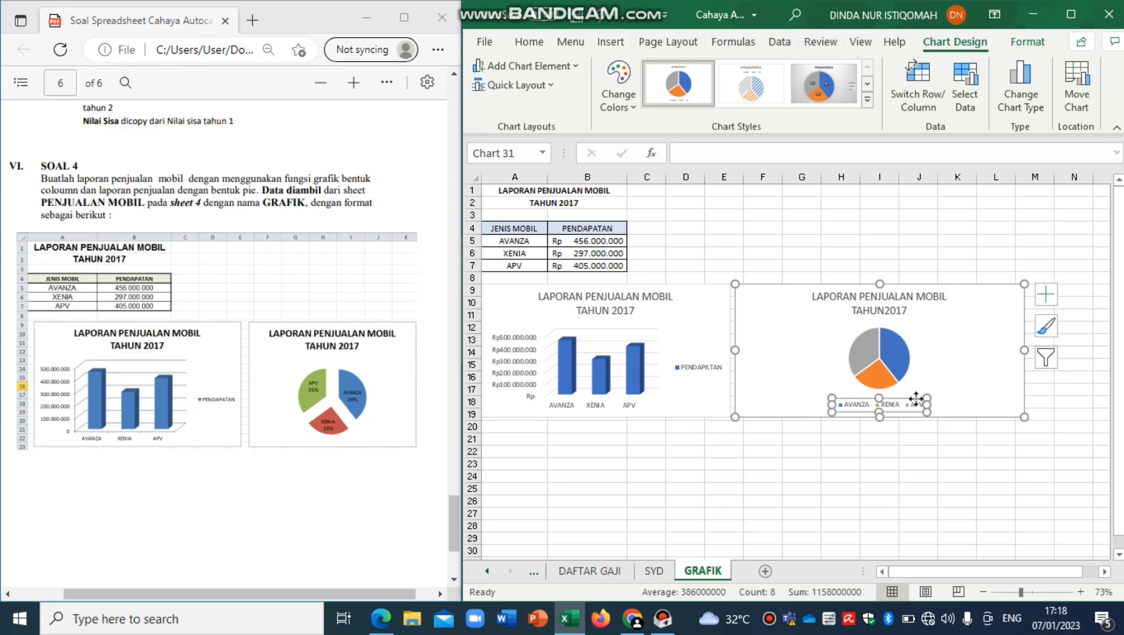
left_click(1047, 294)
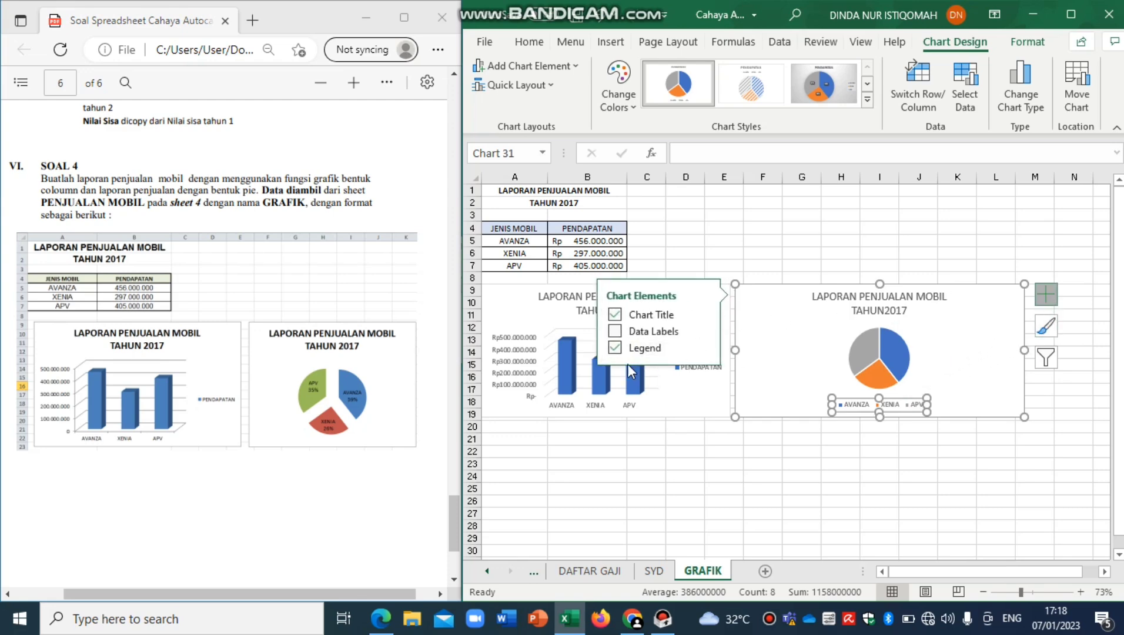
left_click(631, 350)
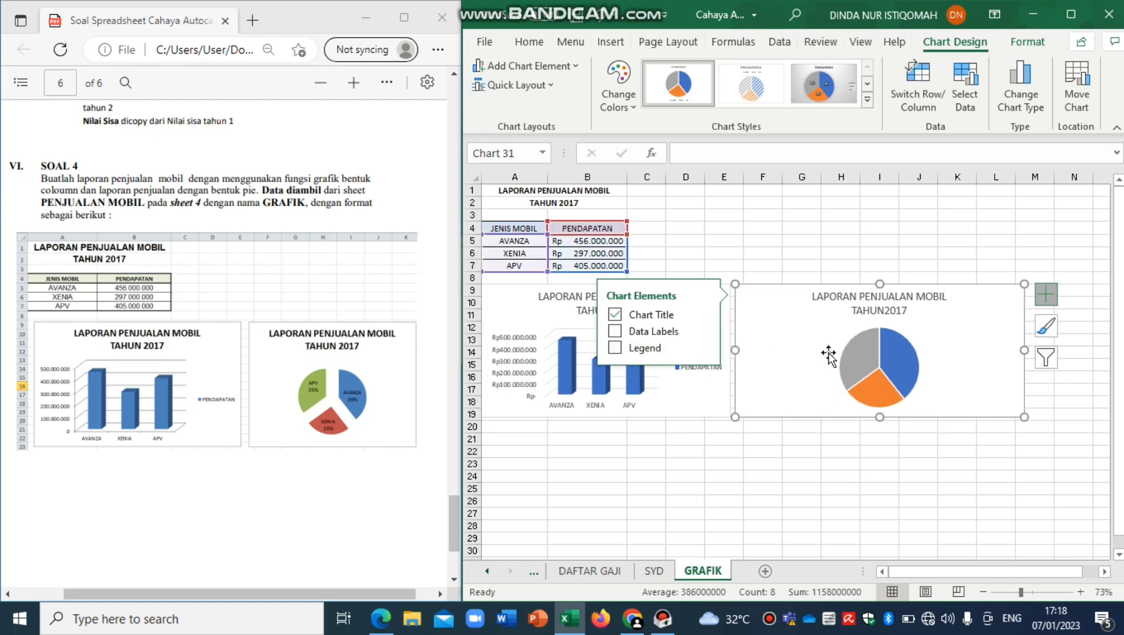
left_click(862, 365)
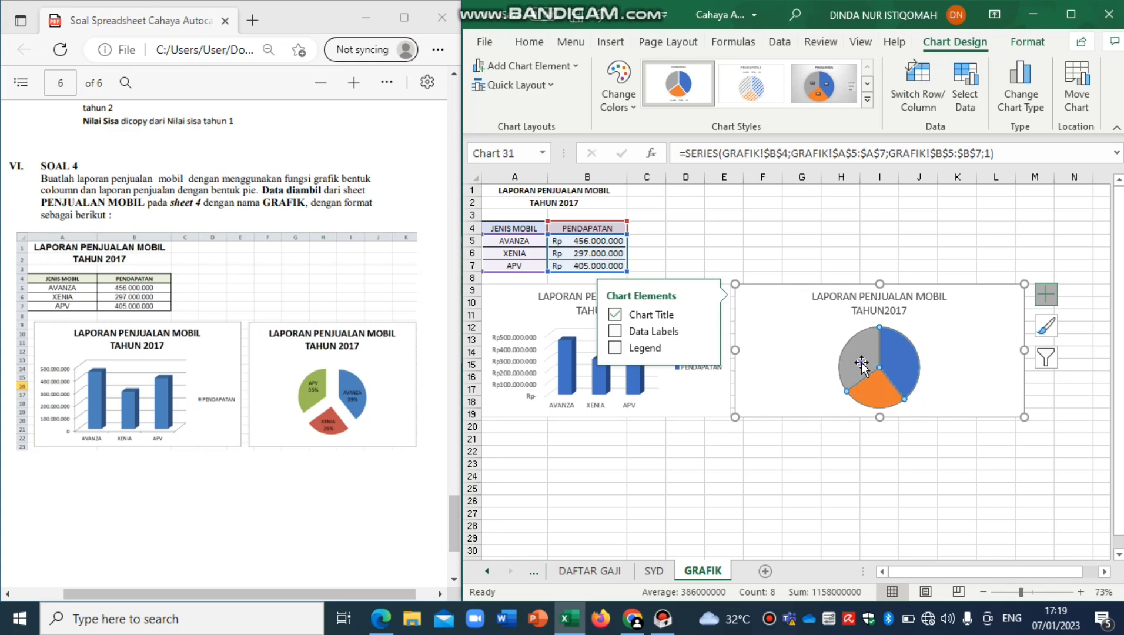
right_click(861, 364)
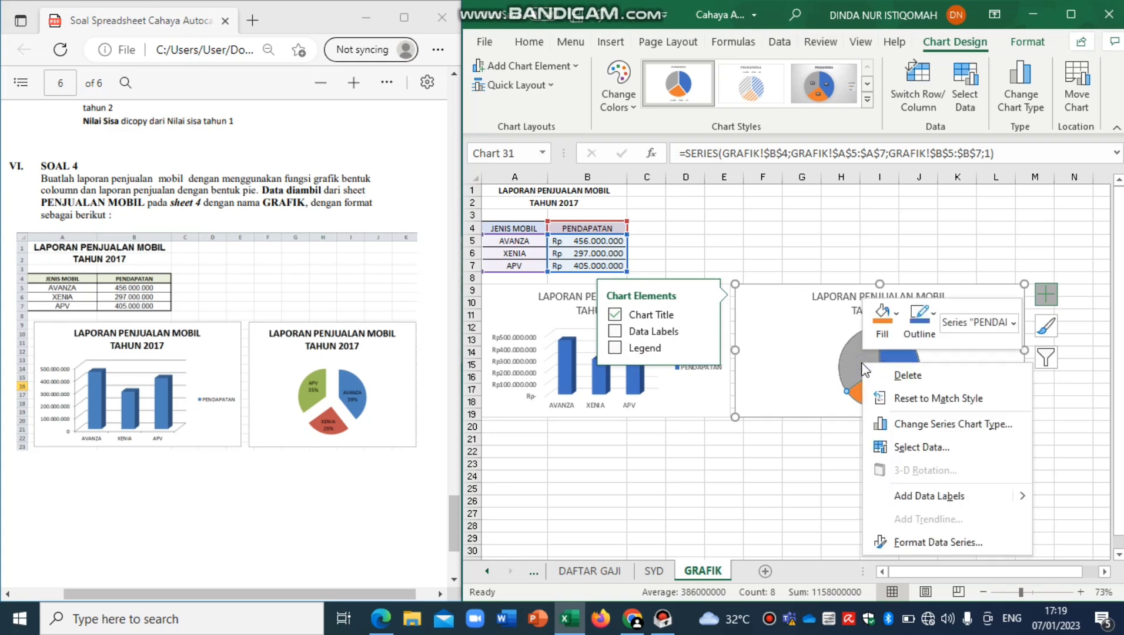
left_click(912, 497)
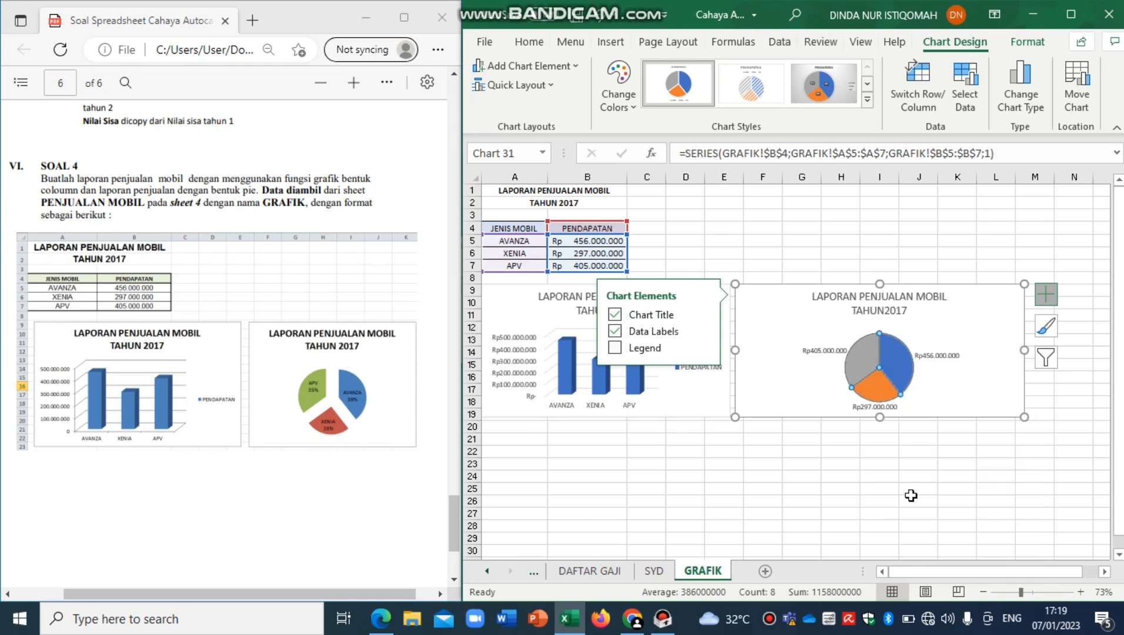
Make the pie chart's data labels show the category name and percentage instead of the value
right_click(873, 356)
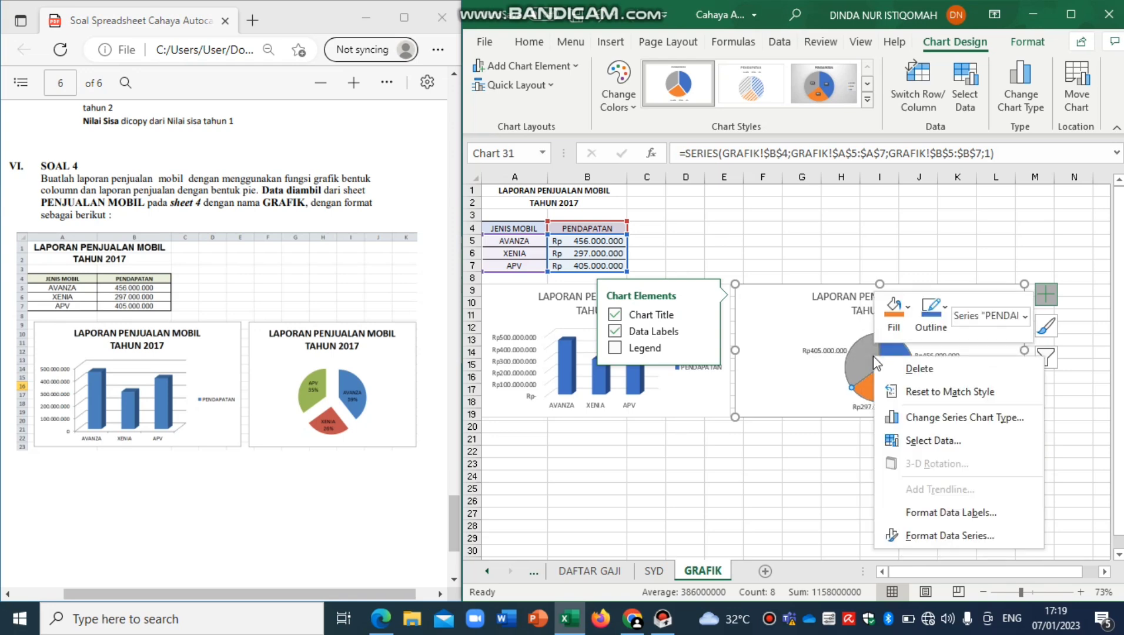
left_click(909, 512)
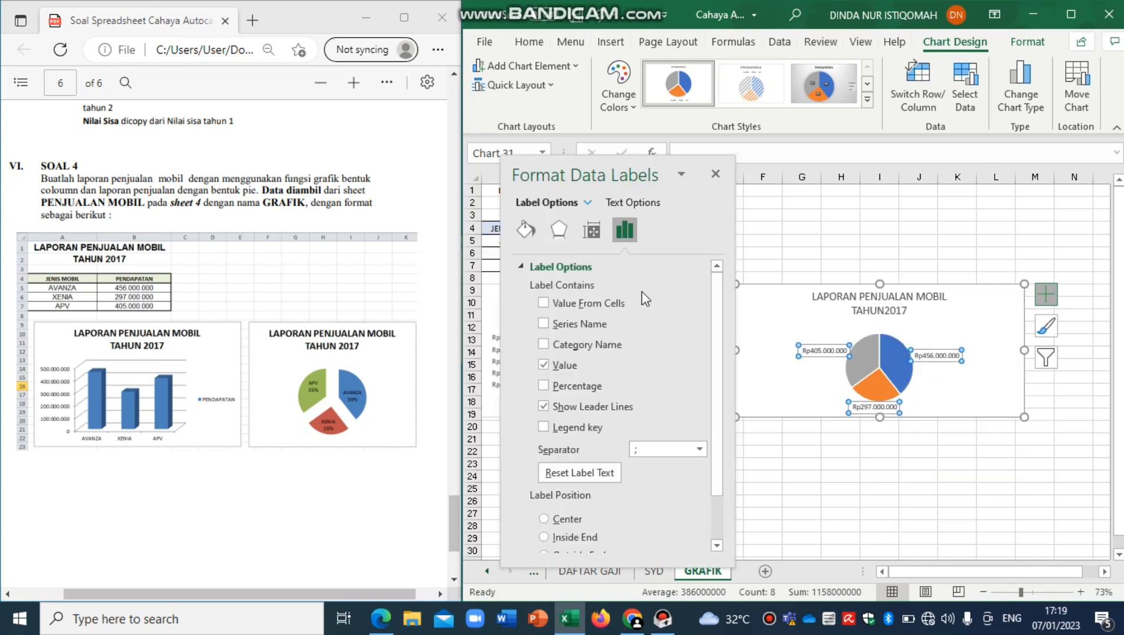
left_click(602, 347)
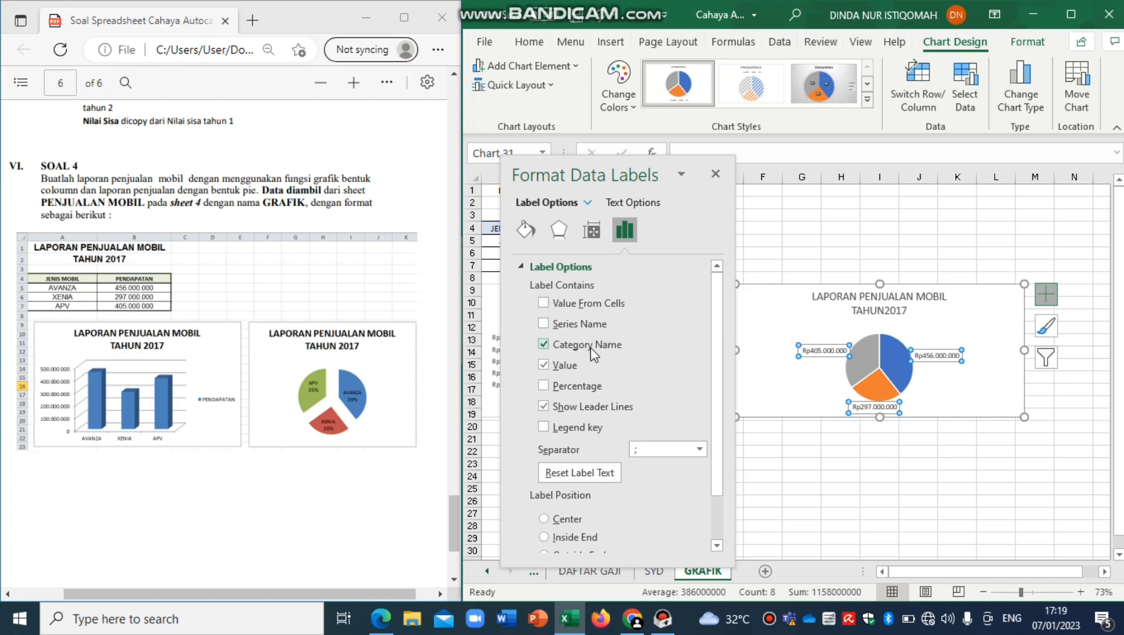
left_click(544, 387)
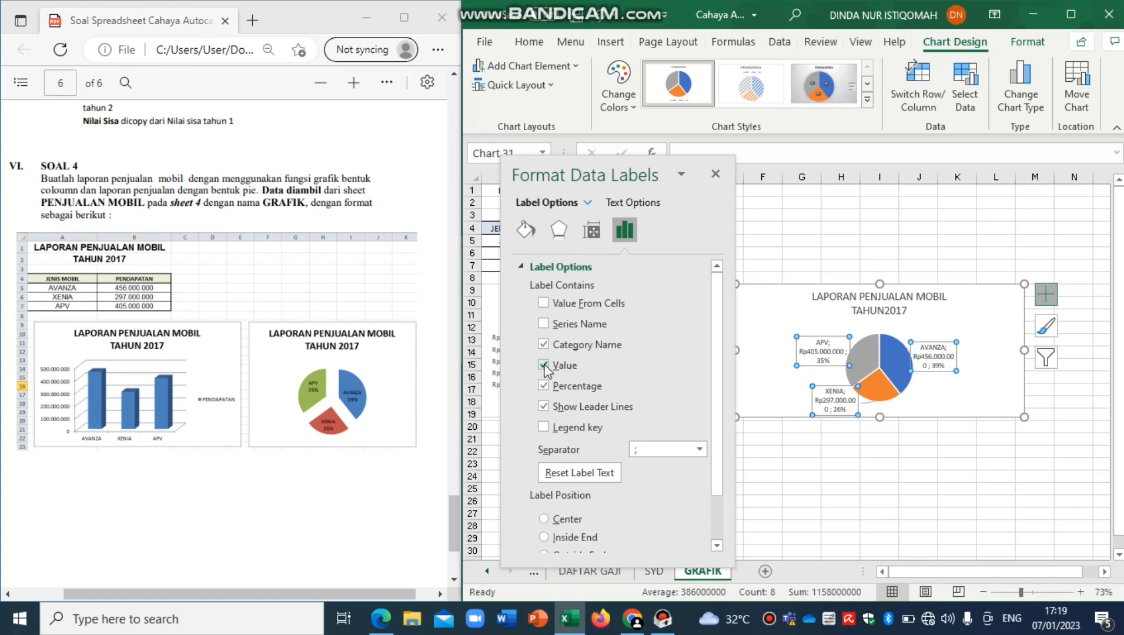
left_click(544, 366)
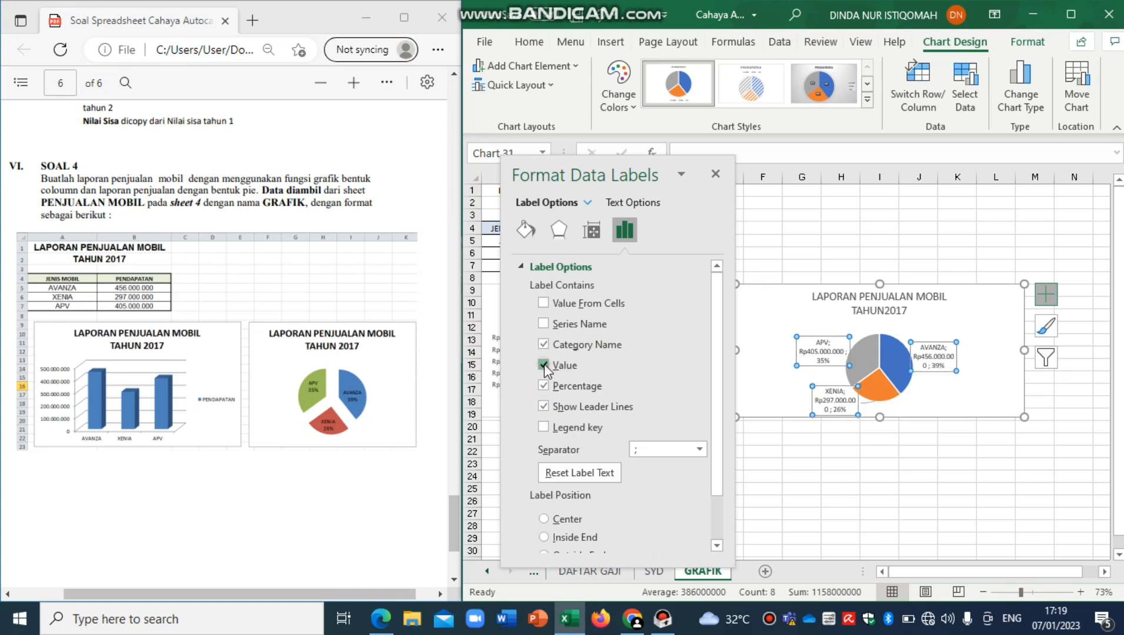
left_click(887, 485)
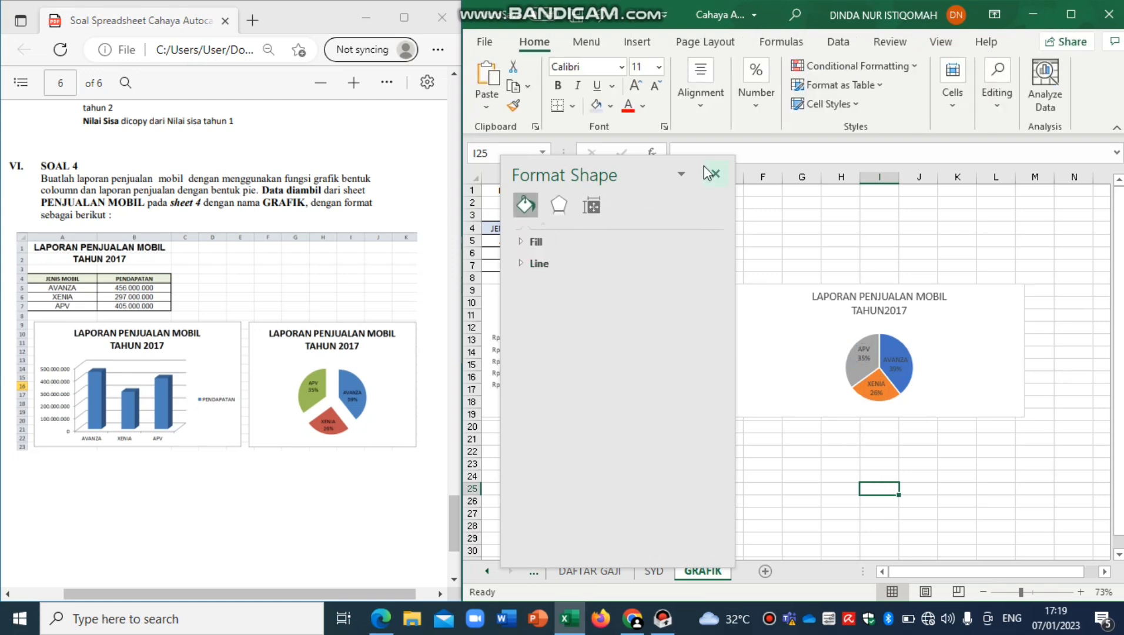